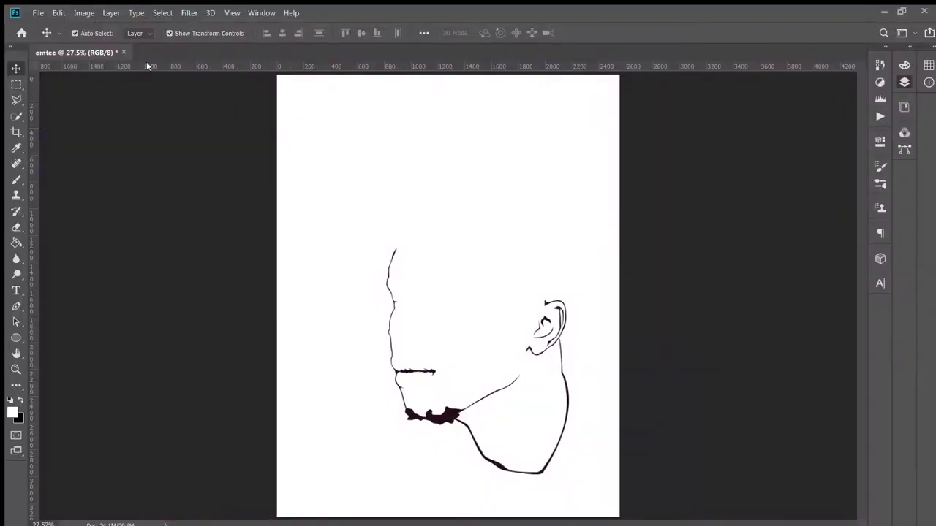
- Switch to the Pen tool in Shape mode and zoom in on the portrait
click(16, 306)
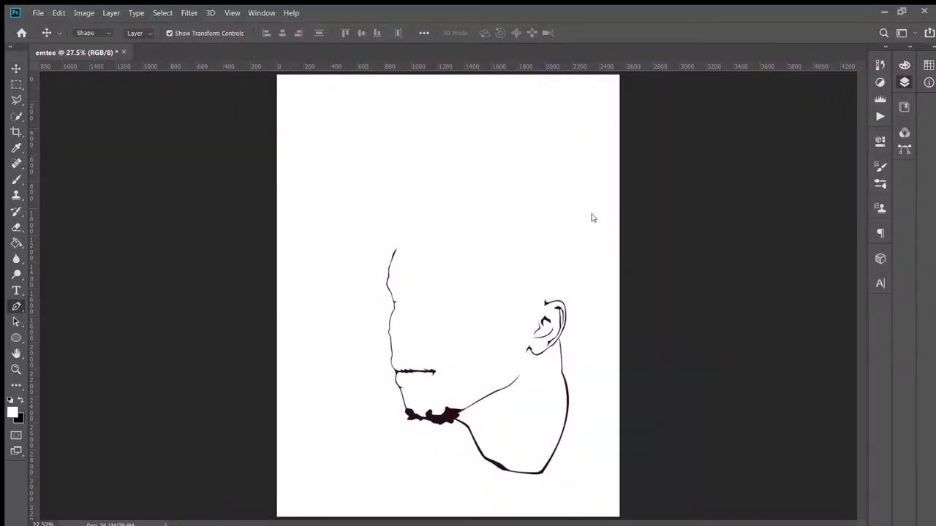
key(ctrl+plus)
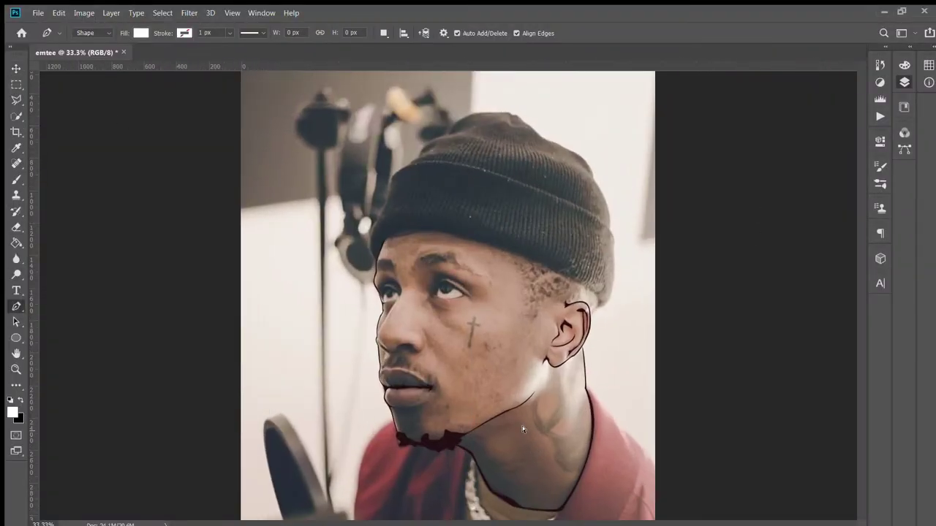
- Zoom to 100% and draw a thin curved crescent along the nostril's right edge
key(ctrl+plus)
key(ctrl+plus)
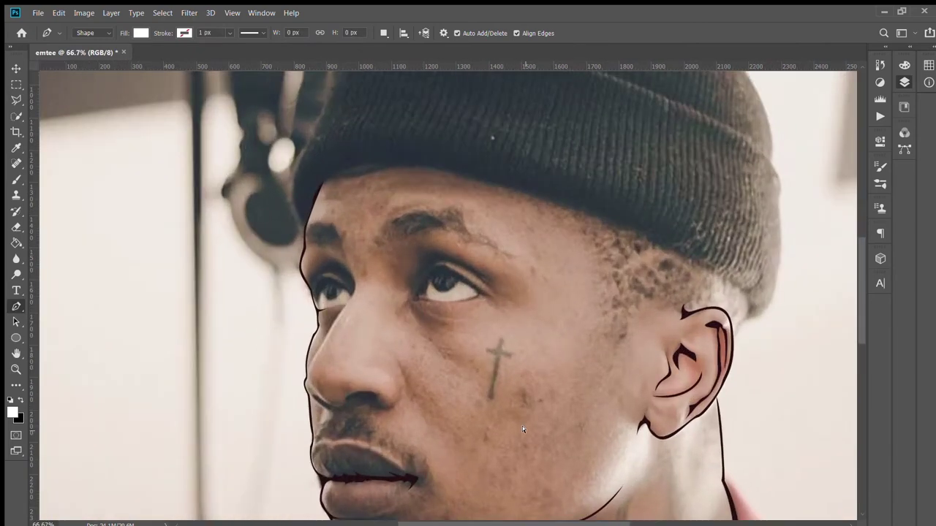
key(ctrl+plus)
key(ctrl+plus)
key(ctrl+plus)
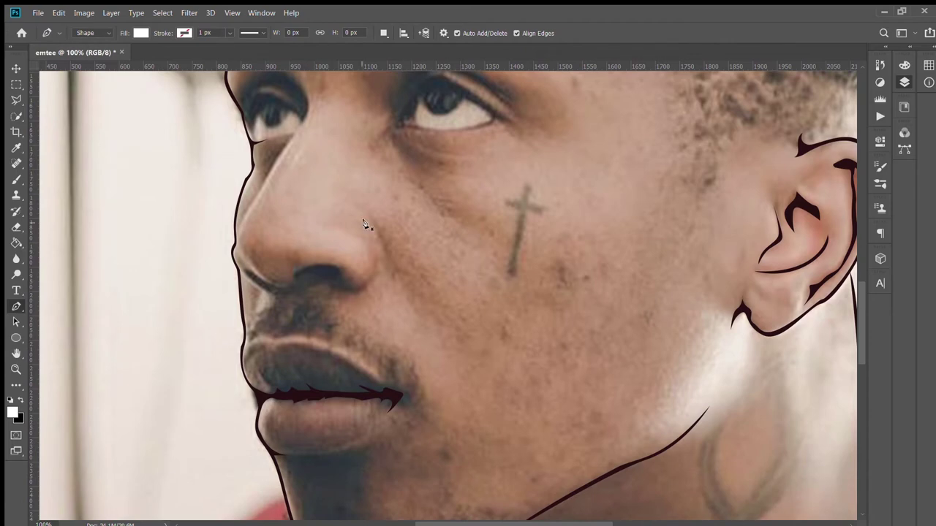
mouse_move(361, 231)
mouse_down()
mouse_move(358, 291)
mouse_move(316, 315)
mouse_up()
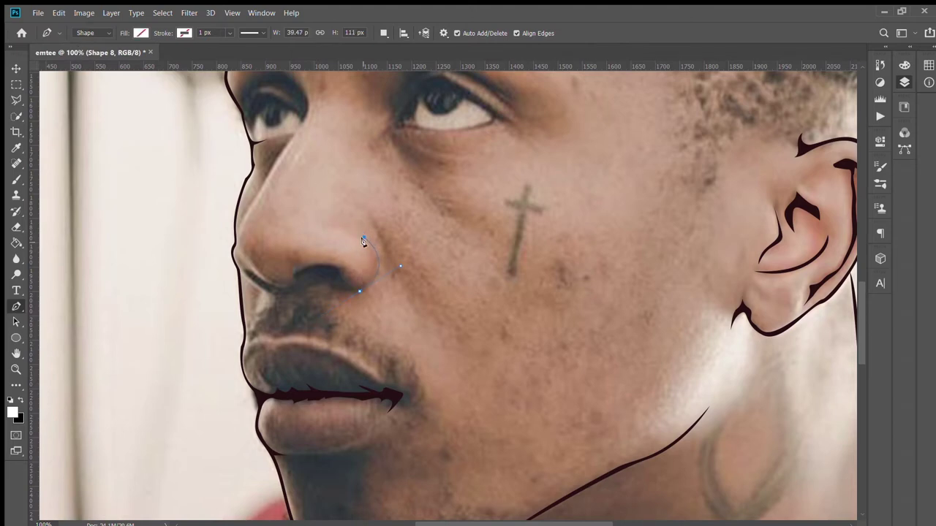
click(359, 294)
click(359, 291)
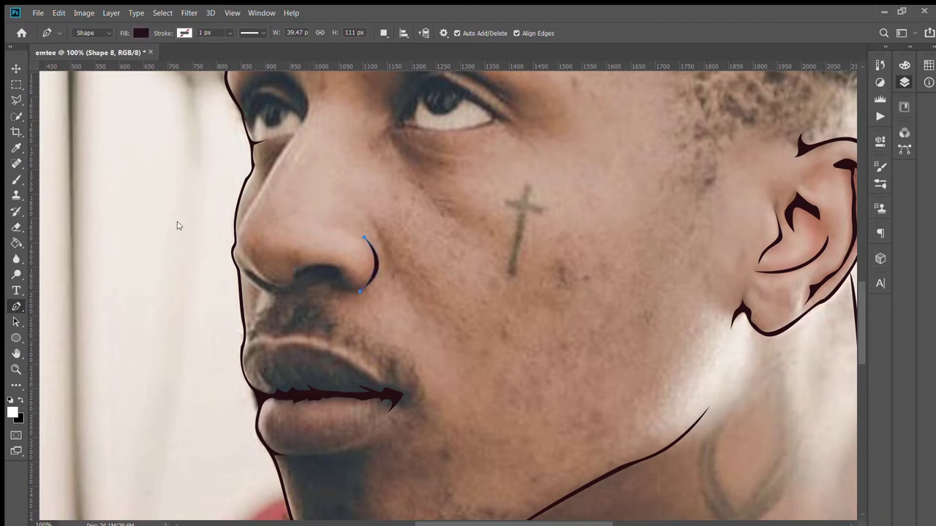
click(324, 286)
- Trace the underside of the nose and around the nostril opening as a new shape
click(282, 296)
click(275, 311)
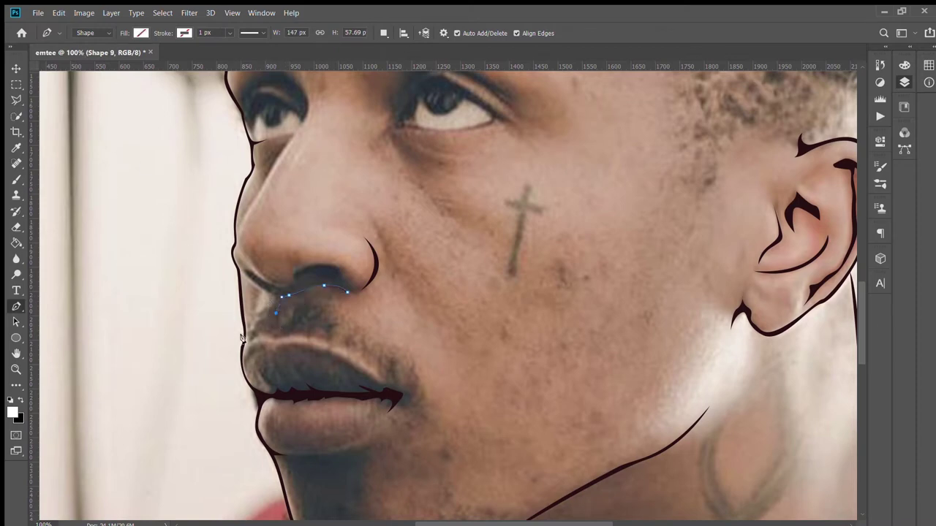
click(269, 320)
click(256, 325)
drag(244, 271, 270, 287)
click(311, 263)
mouse_move(338, 269)
mouse_down()
mouse_move(331, 281)
mouse_move(338, 274)
mouse_move(347, 287)
mouse_up()
- Zoom to 200%, refine the last nostril curve and fill the shape dark maroon
key(ctrl+plus)
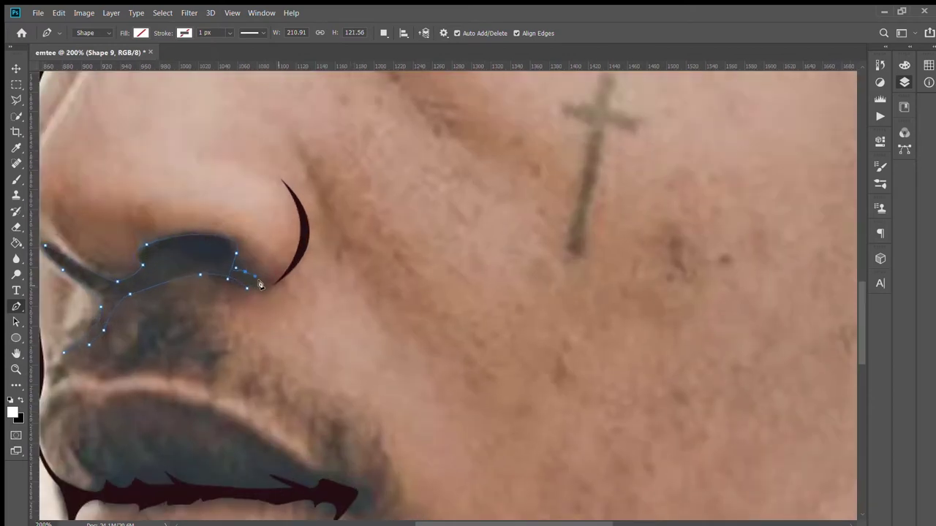
drag(246, 291, 237, 285)
key(ctrl+BackSpace)
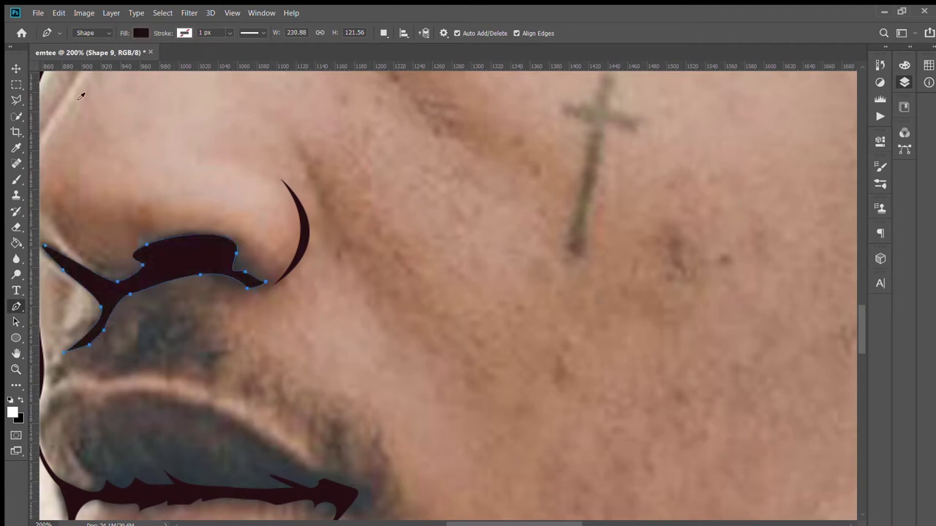
scroll(403, 269, up, 5)
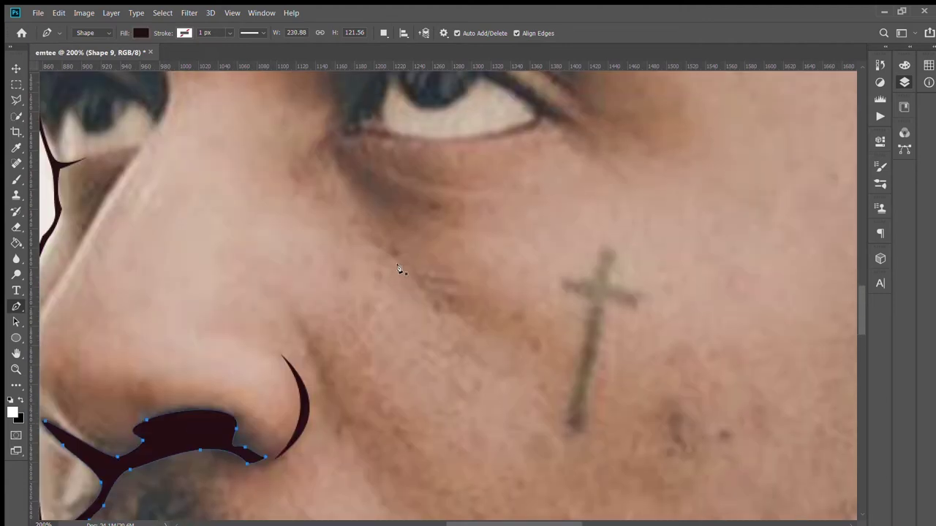
scroll(471, 298, left, 2)
scroll(472, 298, left, 4)
click(294, 151)
- Draw the nose-edge shape down the bridge toward the nostril and nudge its anchors
drag(193, 326, 182, 356)
drag(207, 403, 220, 422)
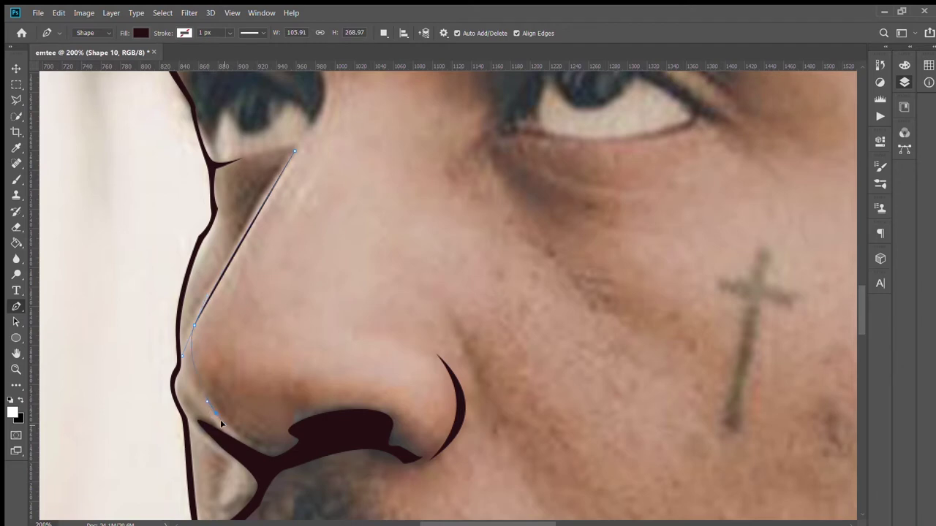
click(217, 415)
alt+click(214, 414)
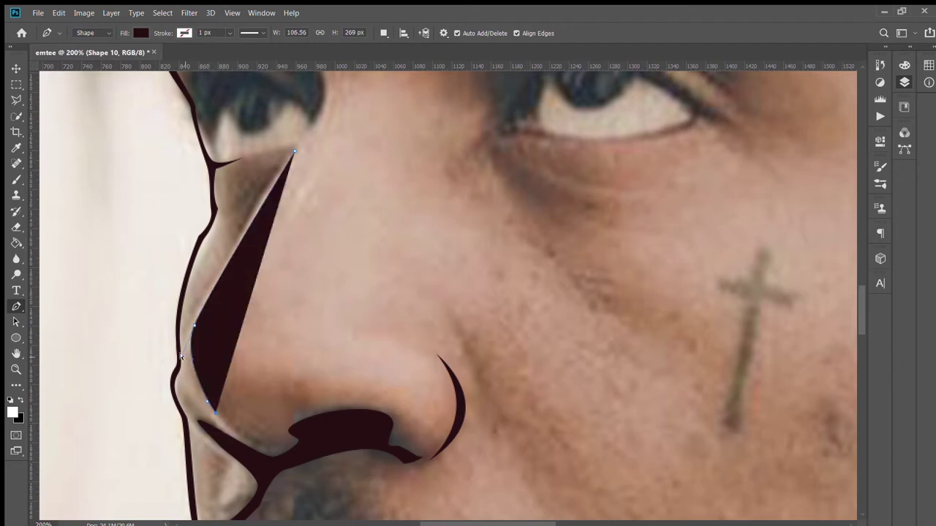
click(171, 368)
drag(171, 368, 168, 366)
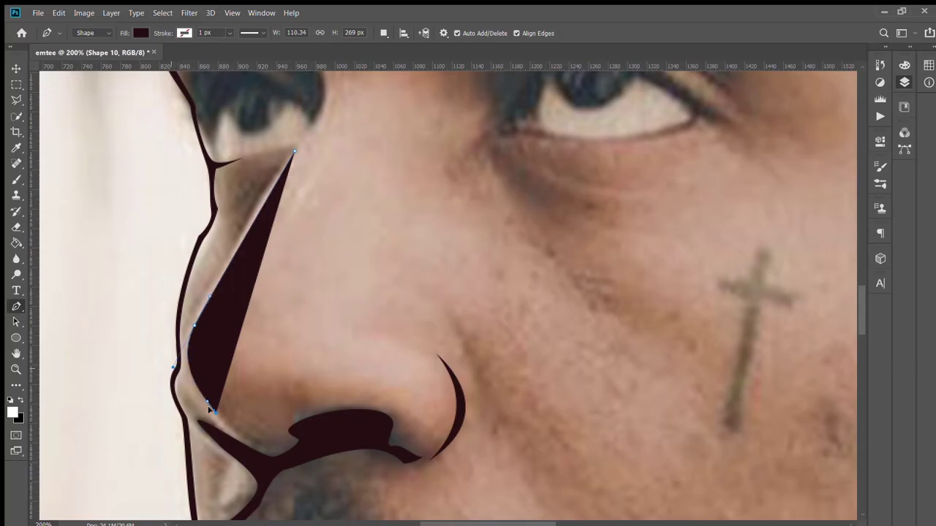
drag(207, 408, 211, 413)
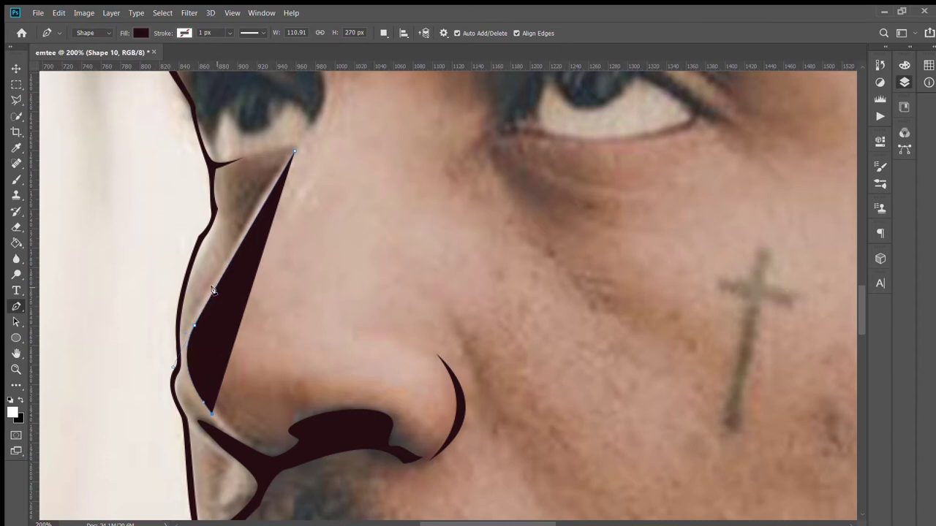
- Reshape the nose edge into a thin curved sliver extending up toward the eye
drag(198, 305, 244, 236)
mouse_move(249, 232)
mouse_down()
mouse_move(244, 217)
mouse_move(262, 196)
mouse_up()
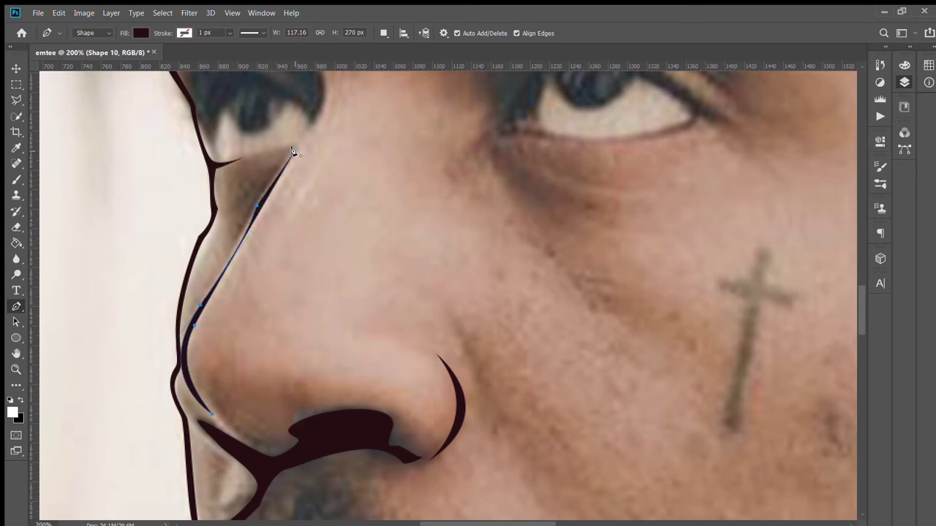
key(ctrl+z)
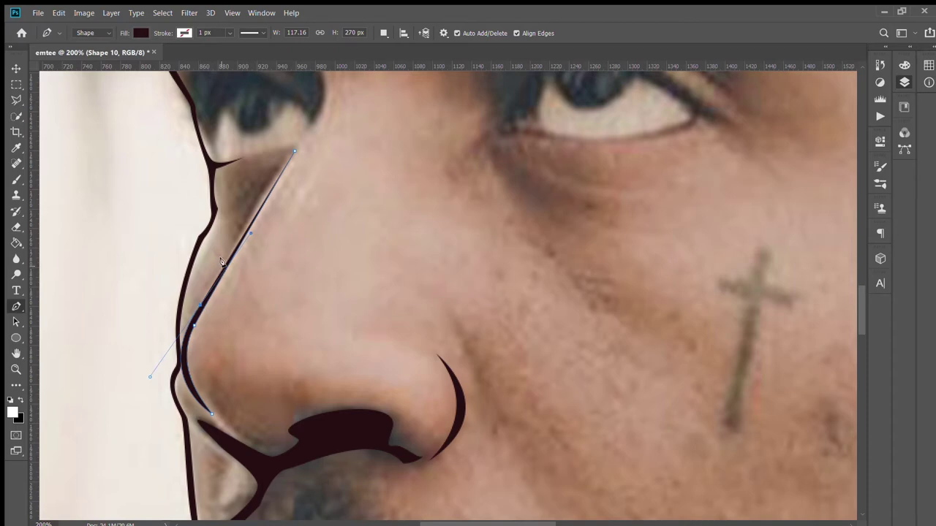
alt+click(199, 303)
click(221, 265)
click(244, 228)
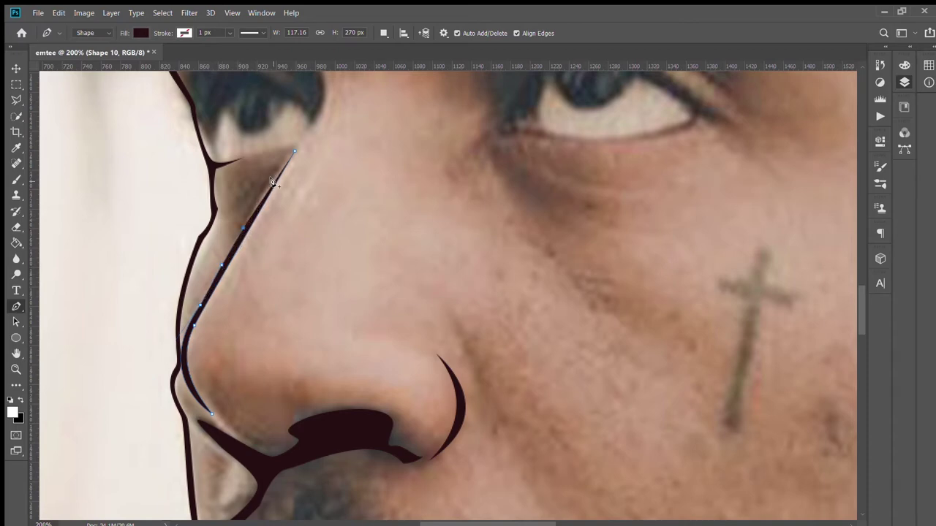
drag(309, 130, 317, 107)
- End the nose line at the inner eye corner as a thin crescent
scroll(310, 117, up, 2)
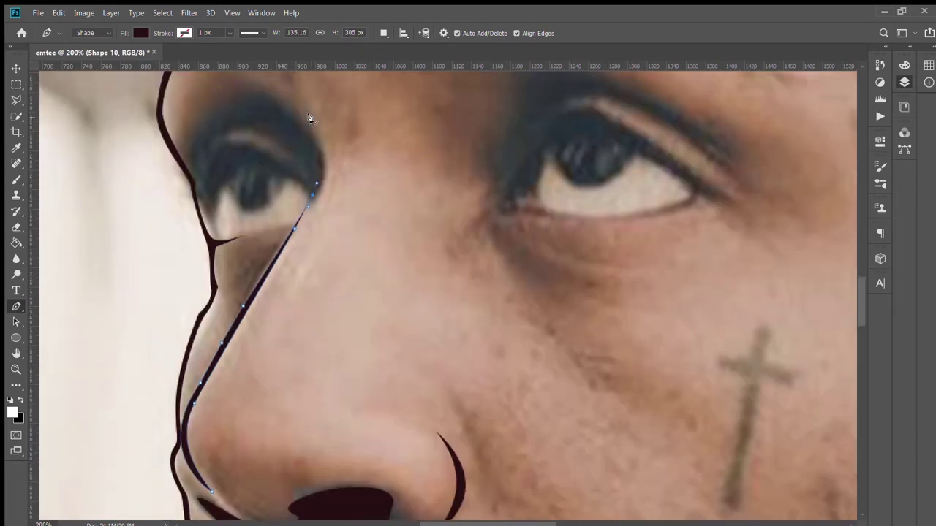
scroll(310, 117, up, 2)
click(289, 136)
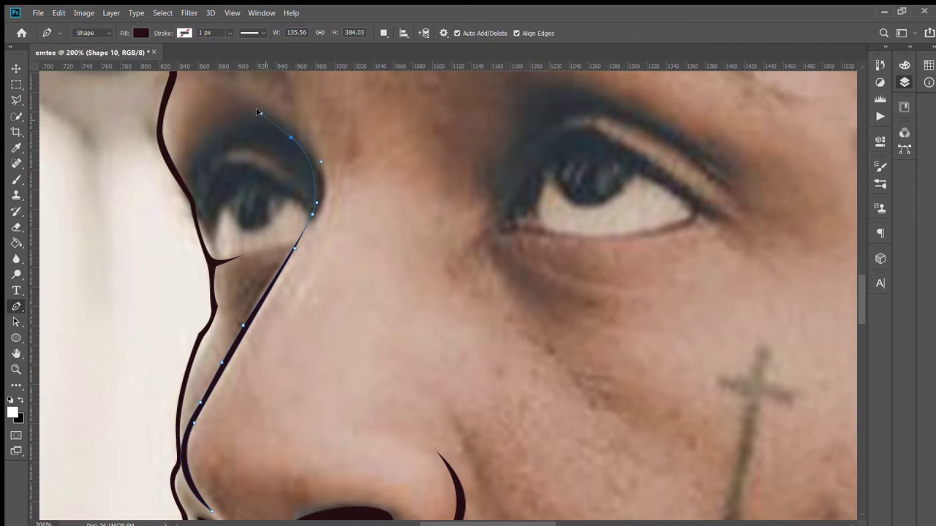
drag(284, 132, 258, 111)
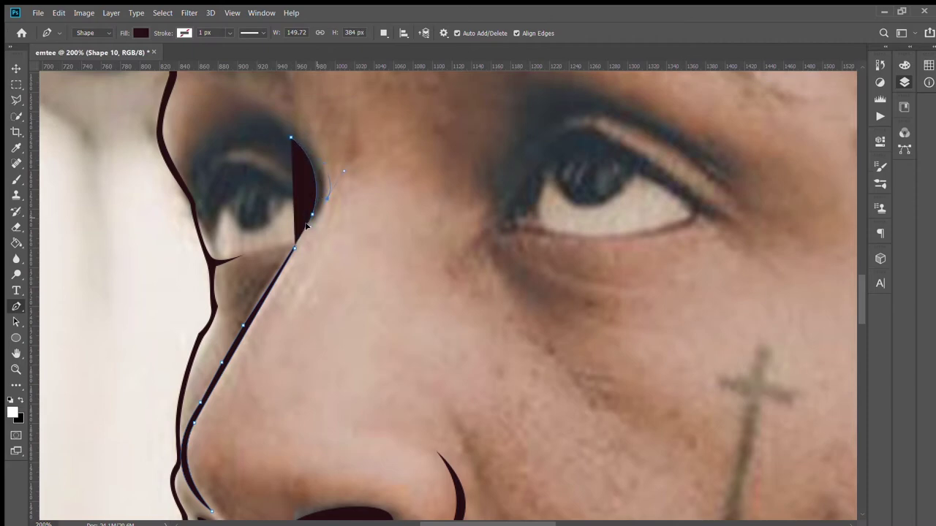
drag(316, 202, 304, 239)
click(292, 249)
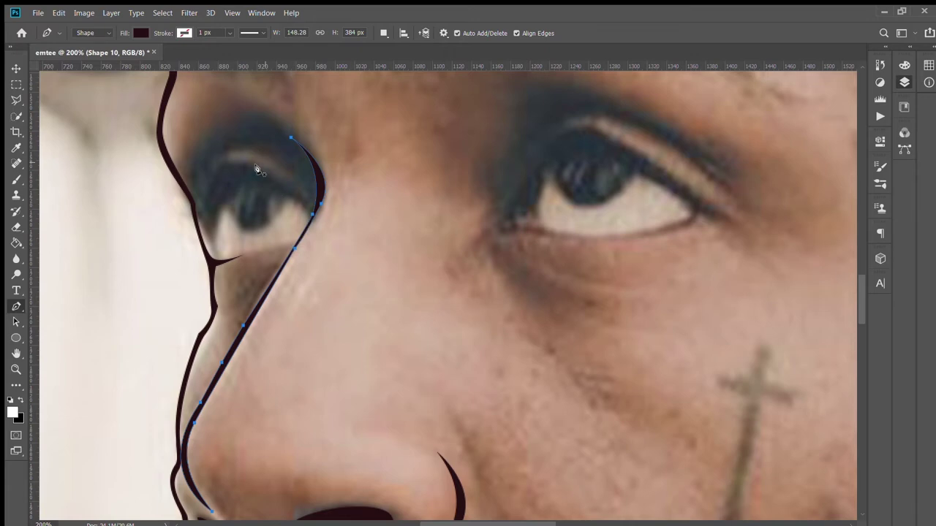
- Fit the portrait in view and hide the photo to review the line art
scroll(598, 337, down, 3)
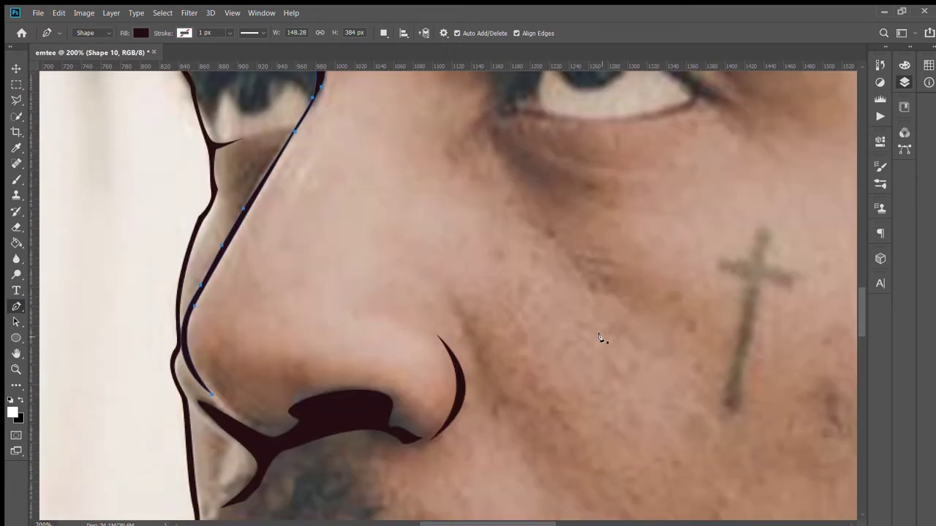
key(ctrl+0)
key(v)
click(637, 275)
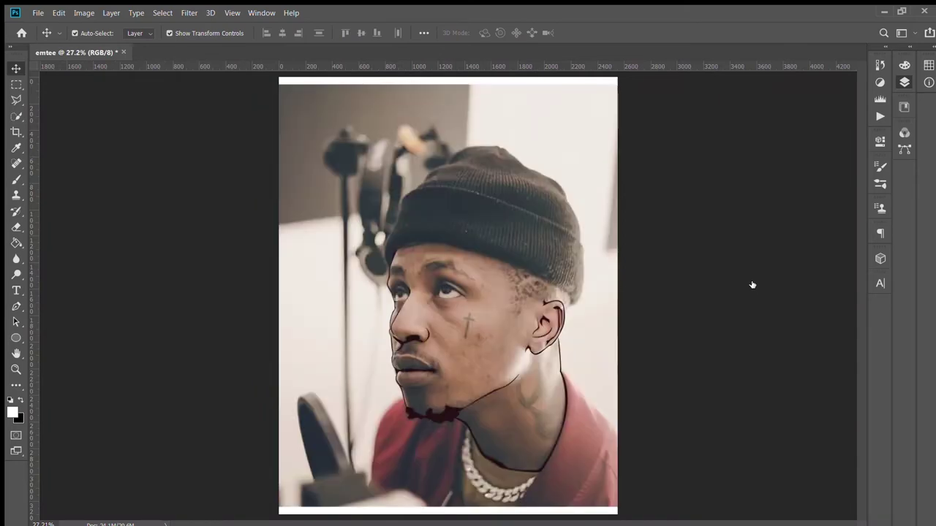
- Zoom to 200% and reselect the Shape 10 nose-edge path with the Pen tool
key(ctrl+plus)
key(ctrl+plus)
key(ctrl+plus)
key(ctrl+plus)
key(ctrl+plus)
scroll(355, 308, left, 5)
scroll(355, 307, down, 5)
click(16, 306)
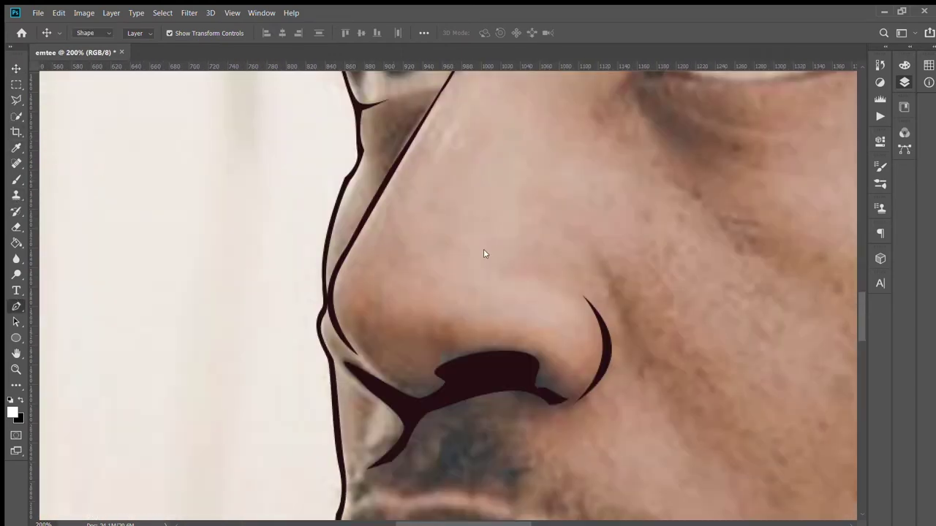
key(Escape)
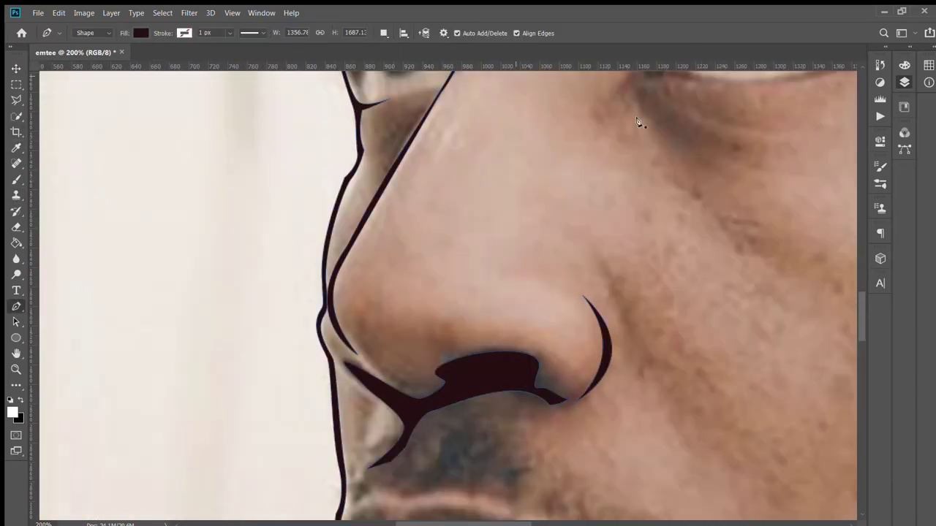
key(ctrl+z)
- Add a closed thin sliver curving around the nose tip, then switch to Move
click(342, 259)
click(324, 292)
drag(329, 320, 337, 329)
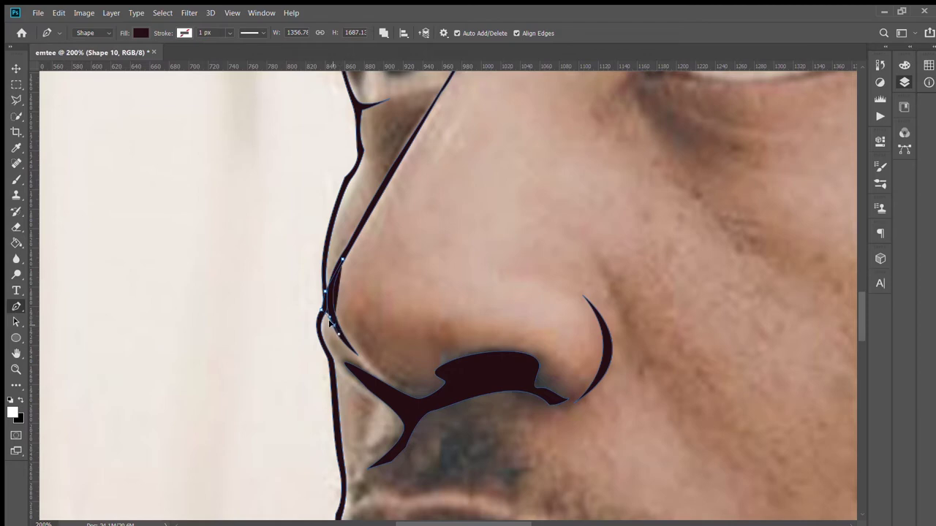
click(333, 326)
click(16, 68)
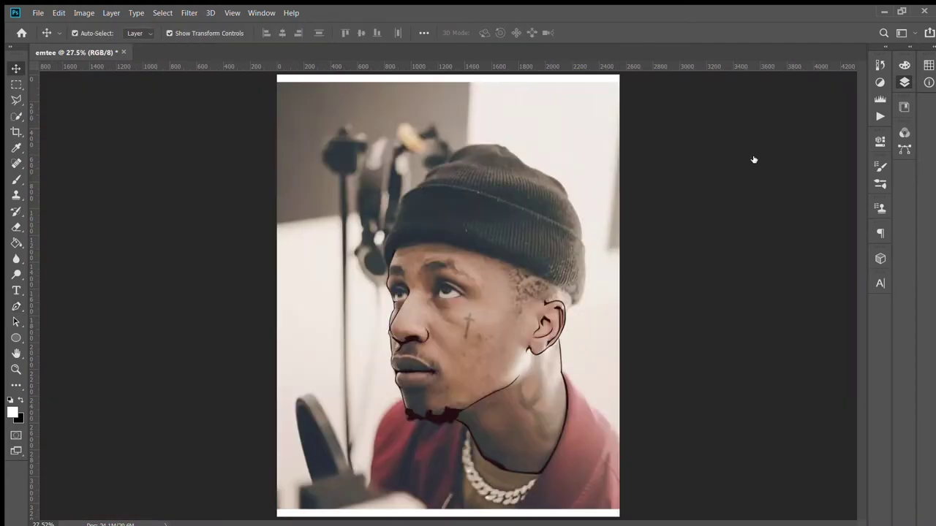
key(ctrl+plus)
key(ctrl+plus)
key(ctrl+plus)
key(ctrl+plus)
- Draw a small triangle beside the nostril and reshape it into a thin outline
scroll(753, 159, down, 3)
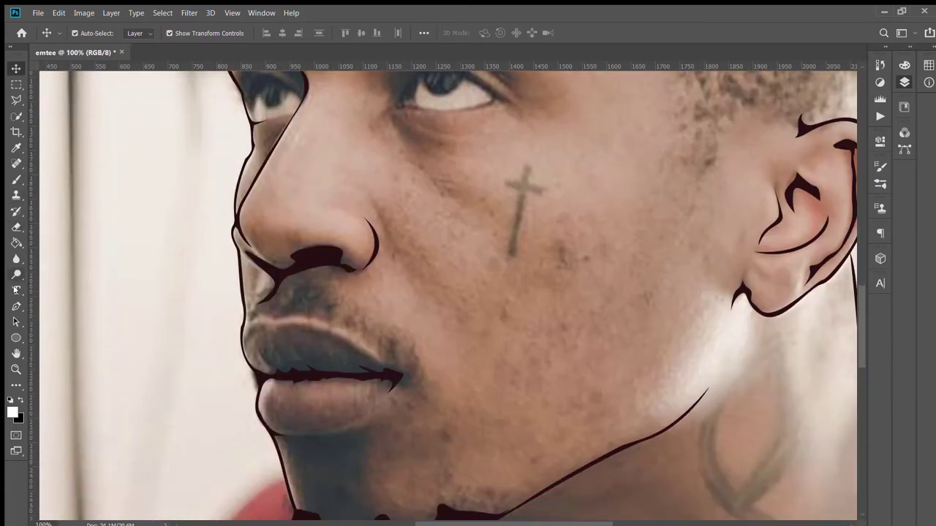
click(16, 307)
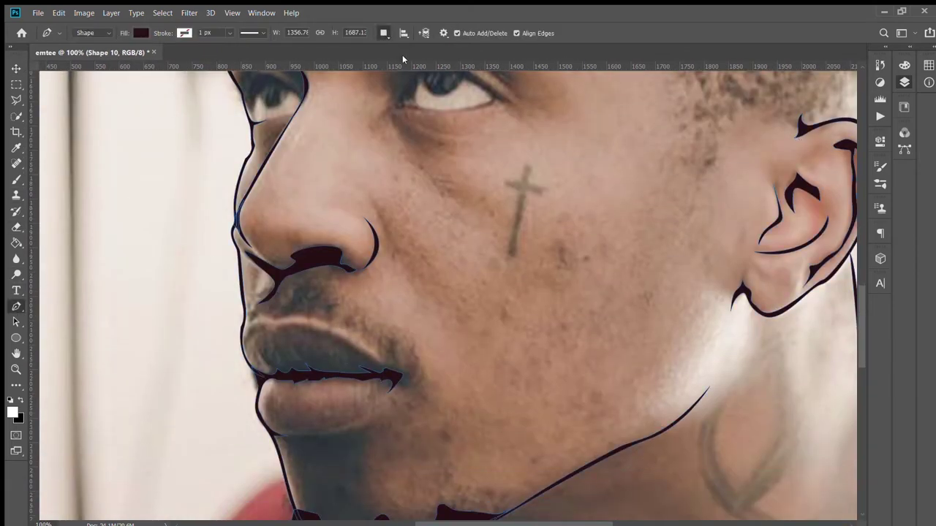
scroll(329, 285, up, 1)
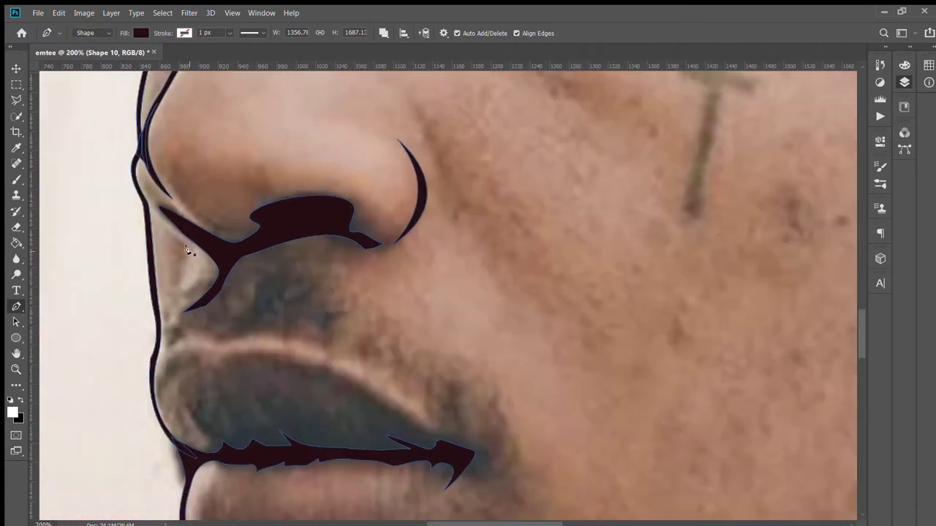
click(167, 231)
drag(179, 256, 180, 264)
click(172, 289)
drag(169, 233, 154, 212)
- Deselect the nose shape with the Move tool and hide the photo to review the line art
click(146, 201)
key(ctrl+plus)
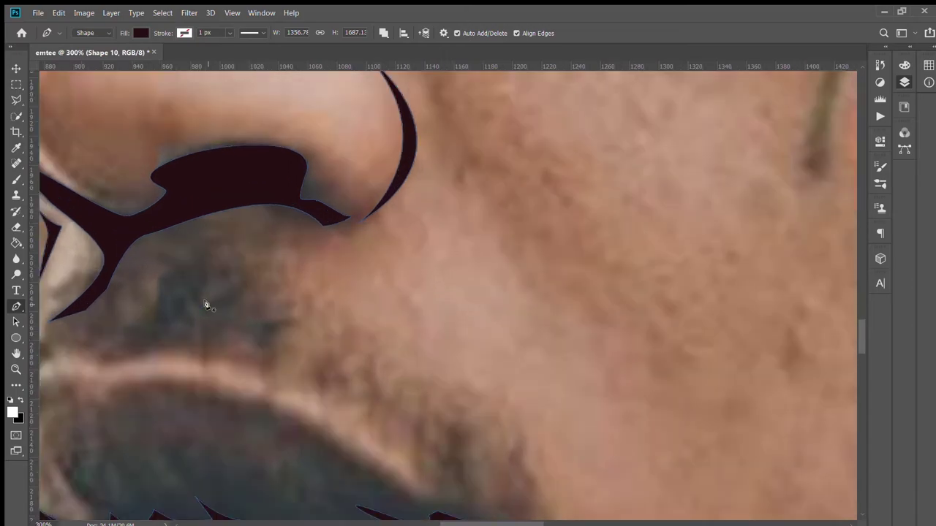
drag(538, 522, 465, 520)
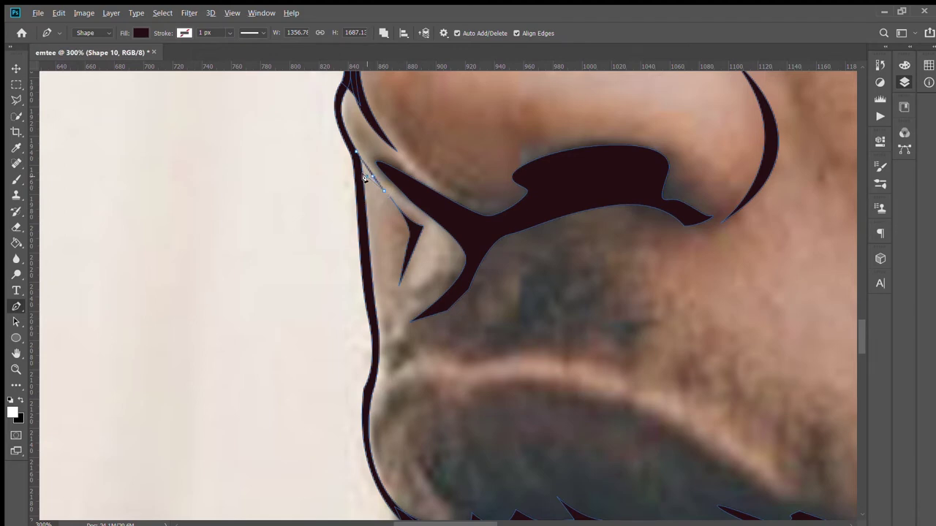
key(v)
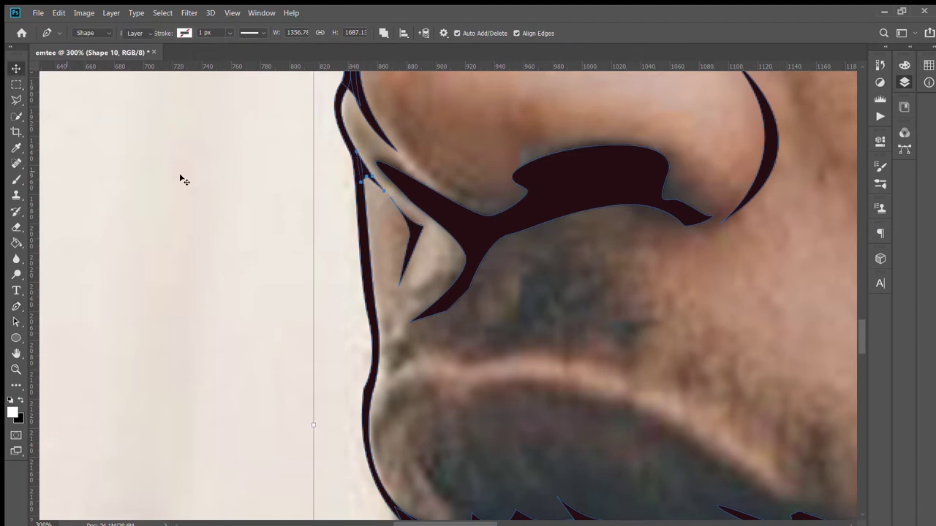
click(183, 180)
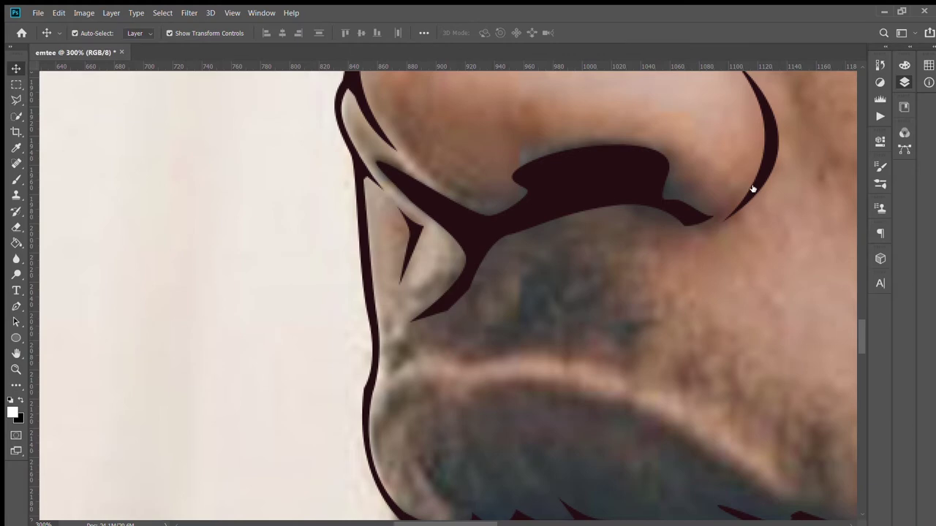
key(ctrl+0)
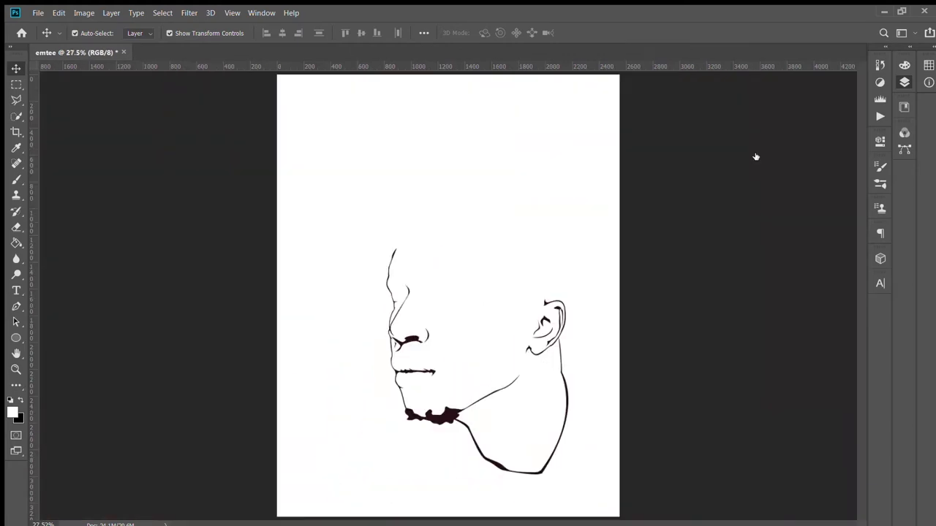
- Show the photo again and begin an unfilled eyelid outline along the upper lid
key(ctrl+comma)
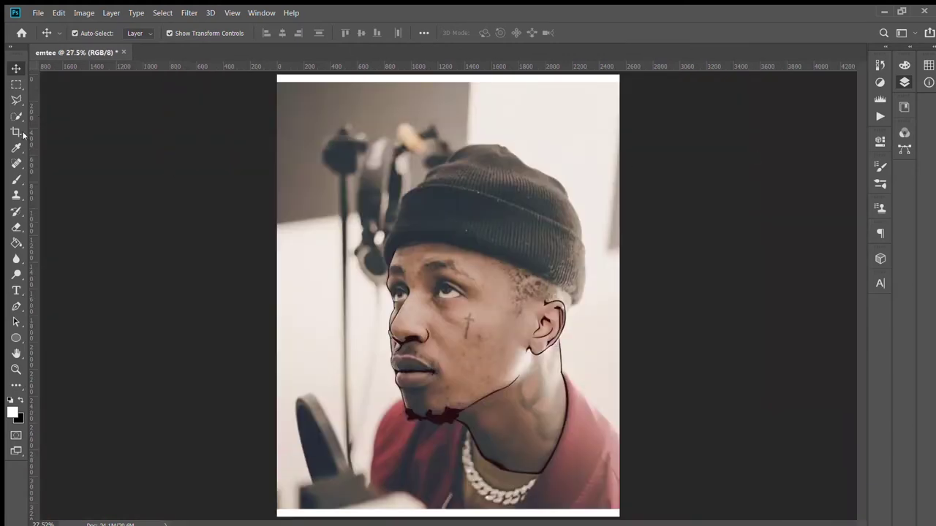
click(16, 306)
key(ctrl+plus)
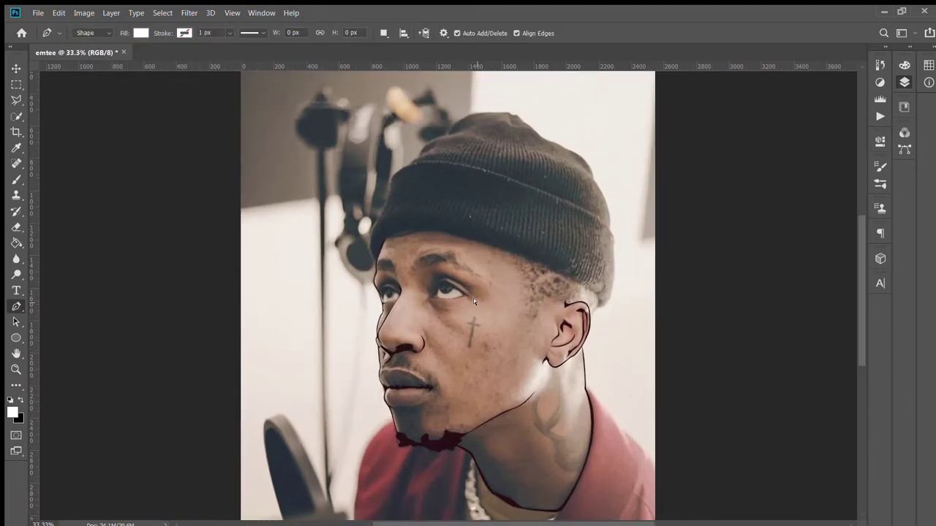
key(ctrl+plus)
key(ctrl+plus)
key(ctrl+plus)
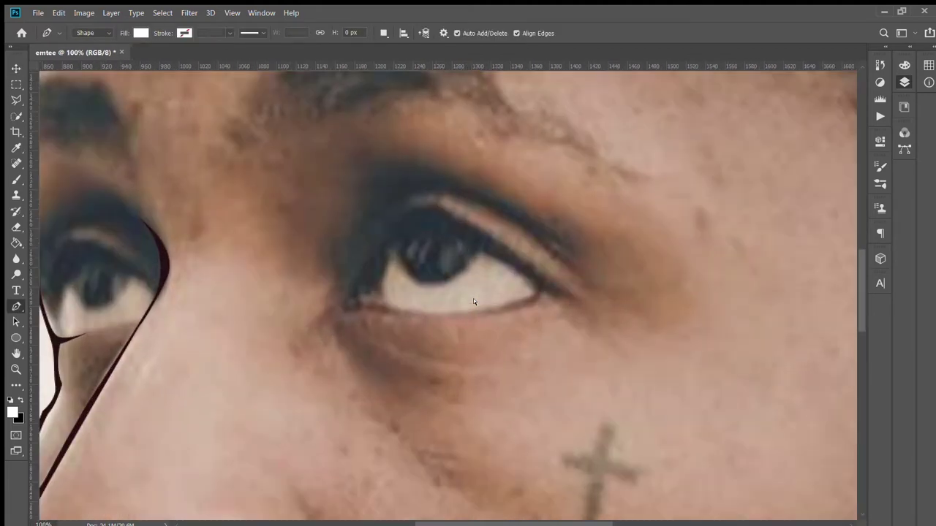
click(482, 252)
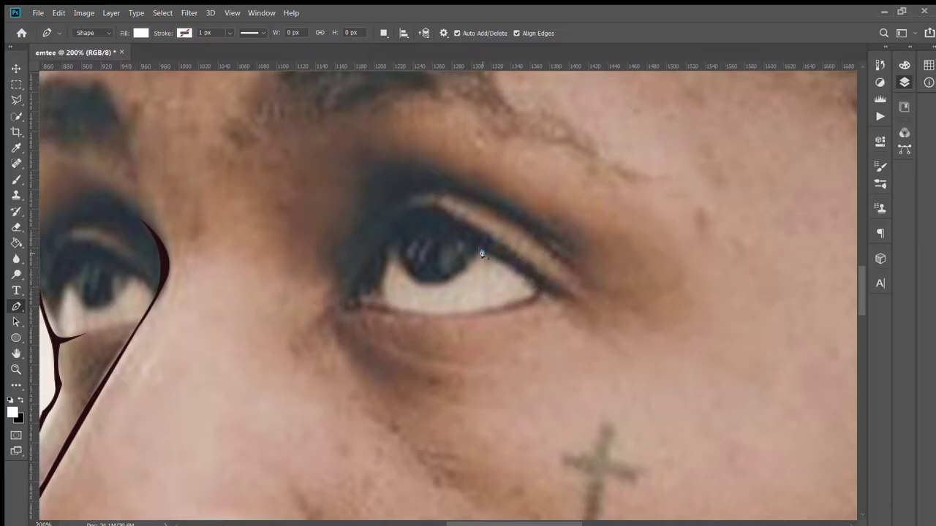
click(538, 285)
click(533, 301)
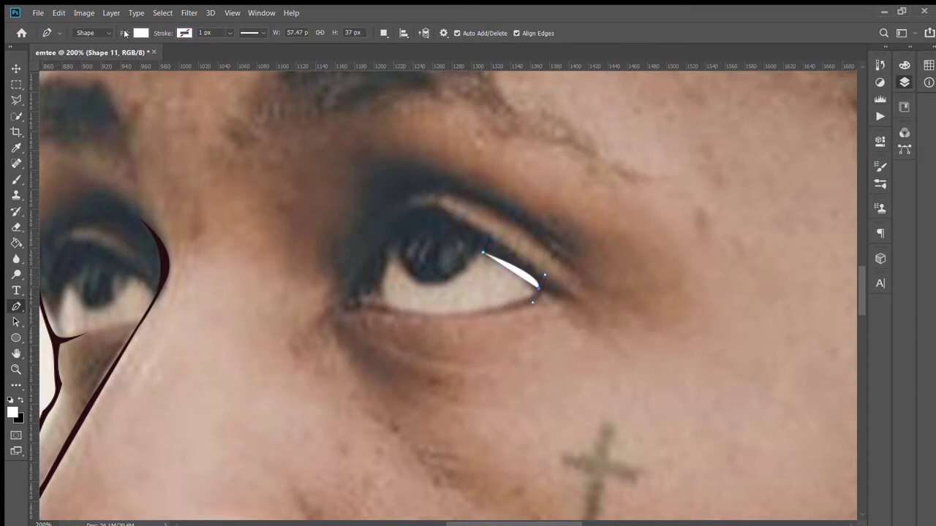
click(86, 55)
- Extend the eye outline along the lower lid and around the outer corner
click(449, 317)
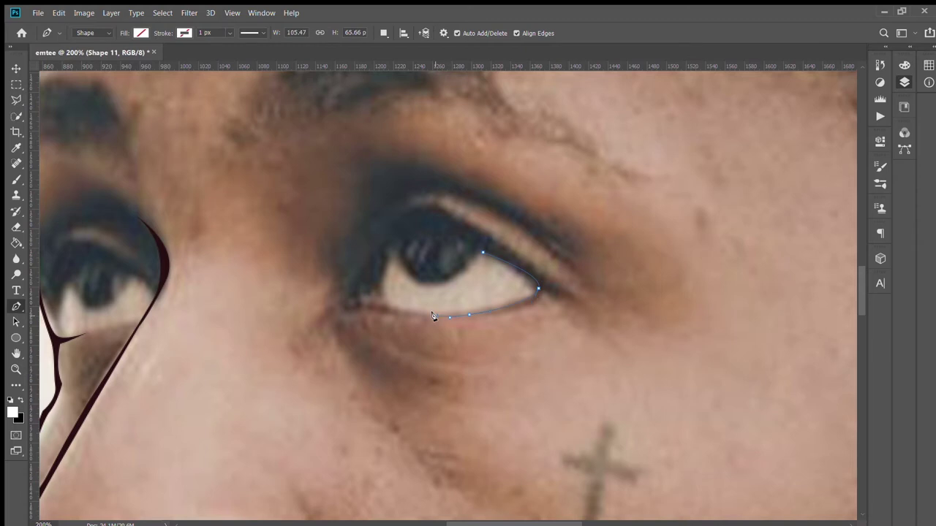
drag(542, 301, 597, 283)
drag(537, 299, 556, 301)
key(ctrl+plus)
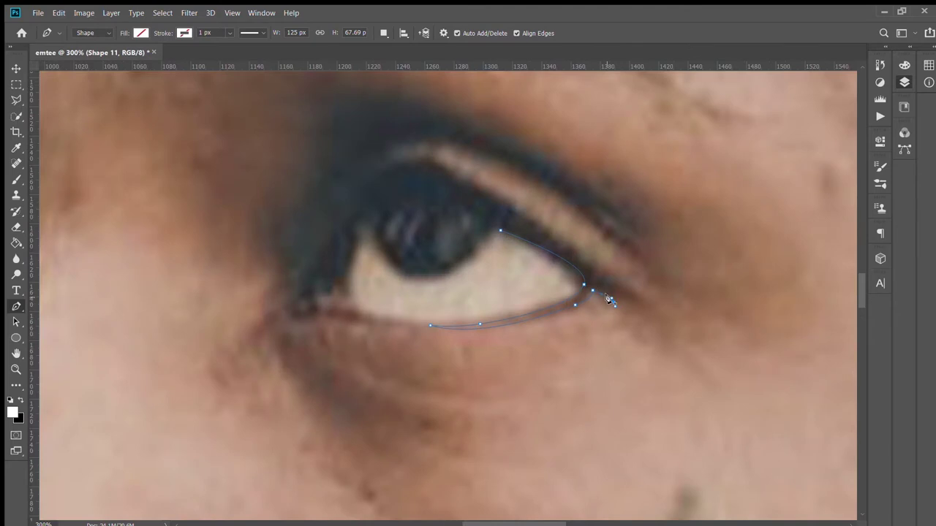
click(644, 300)
click(448, 173)
drag(379, 171, 338, 196)
- Curve the outline over the upper eyelid and along the eyelid crease
key(ctrl+0)
key(ctrl+plus)
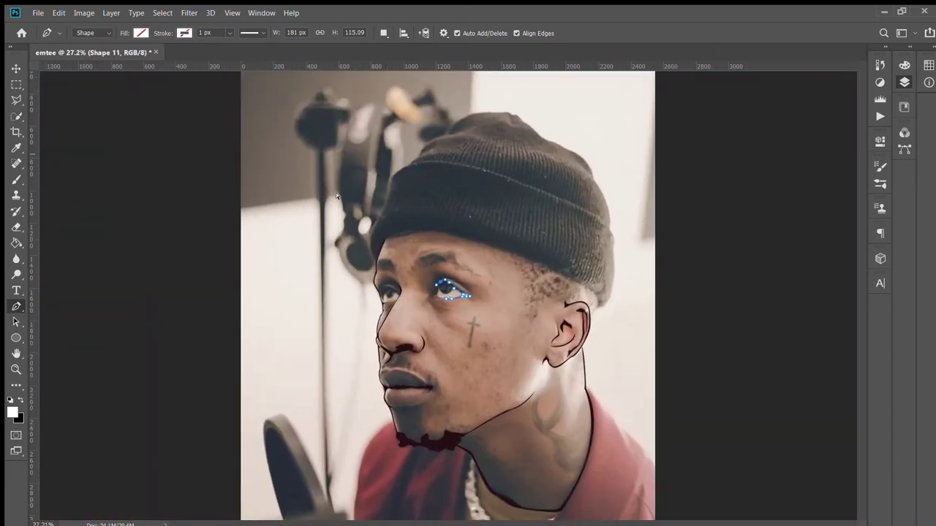
key(ctrl+plus)
key(ctrl+plus)
key(ctrl+plus)
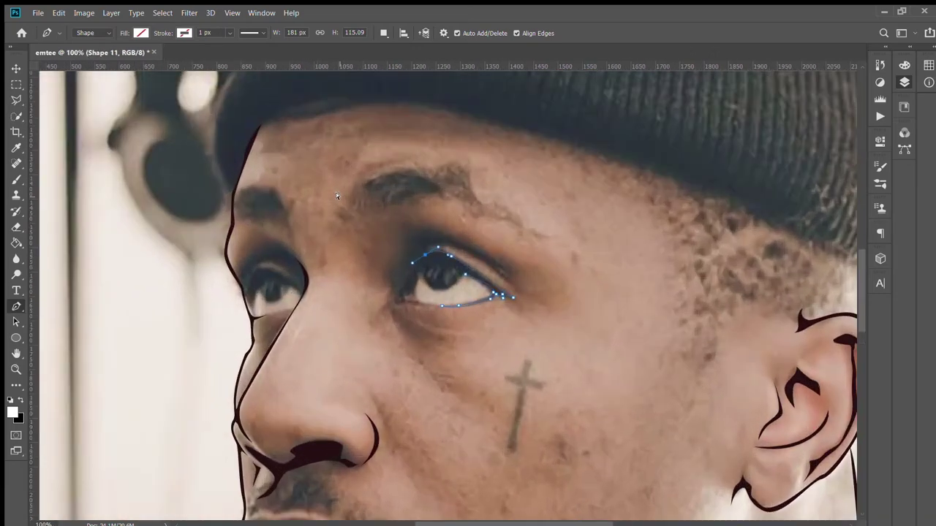
key(ctrl+plus)
key(ctrl+plus)
drag(338, 197, 335, 201)
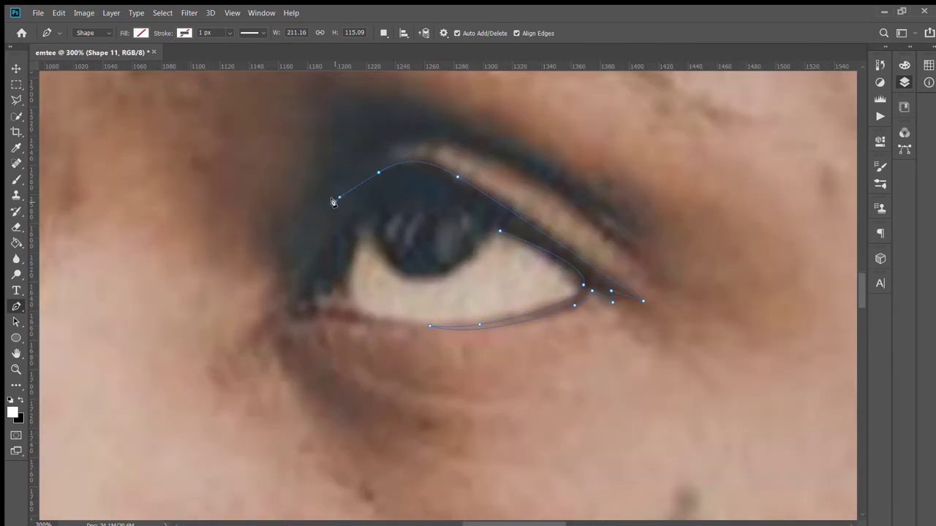
drag(442, 141, 501, 154)
drag(627, 252, 587, 209)
drag(547, 169, 532, 171)
drag(628, 231, 633, 226)
drag(398, 109, 367, 109)
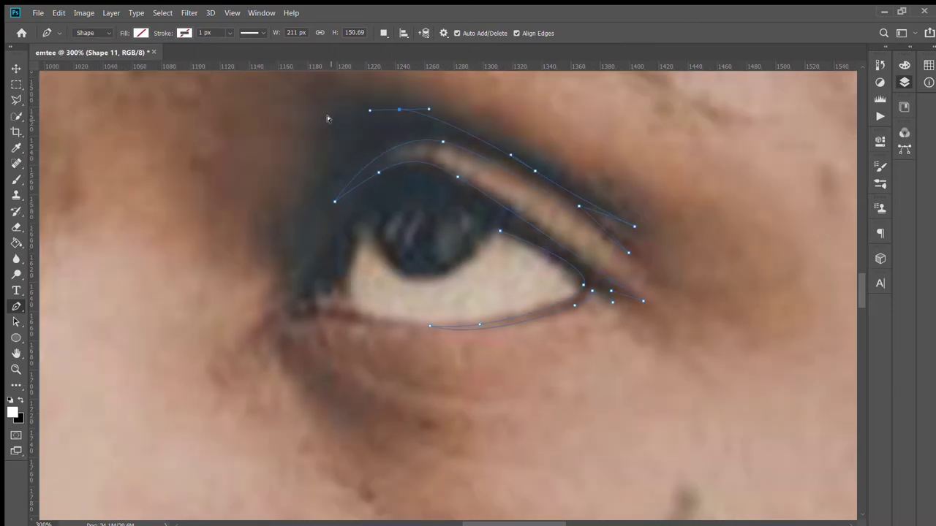
- Bring the crease down to the inner corner, close the outline, and fill it dark brown
key(ctrl+minus)
drag(372, 193, 365, 206)
drag(348, 248, 329, 261)
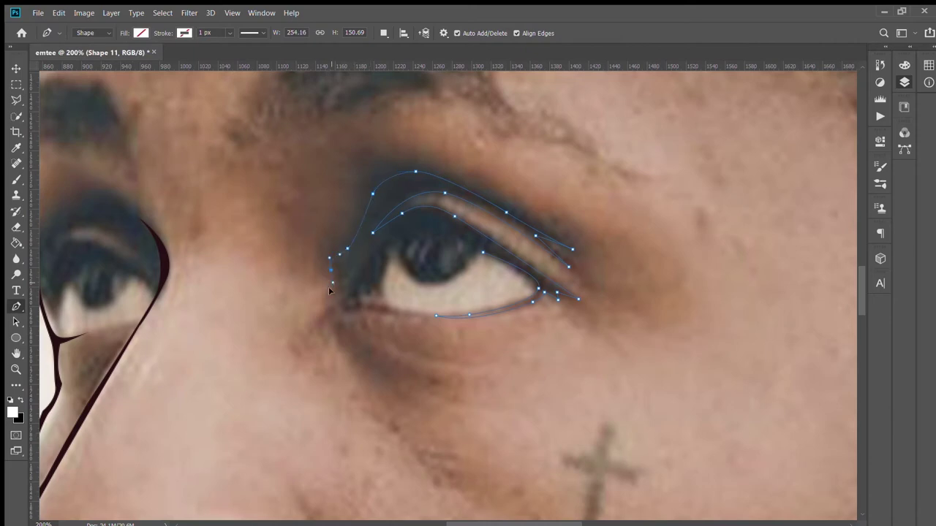
drag(321, 312, 307, 325)
drag(311, 334, 312, 333)
drag(395, 315, 358, 301)
mouse_move(367, 258)
mouse_down()
mouse_move(424, 222)
mouse_move(408, 244)
mouse_up()
key(ctrl+BackSpace)
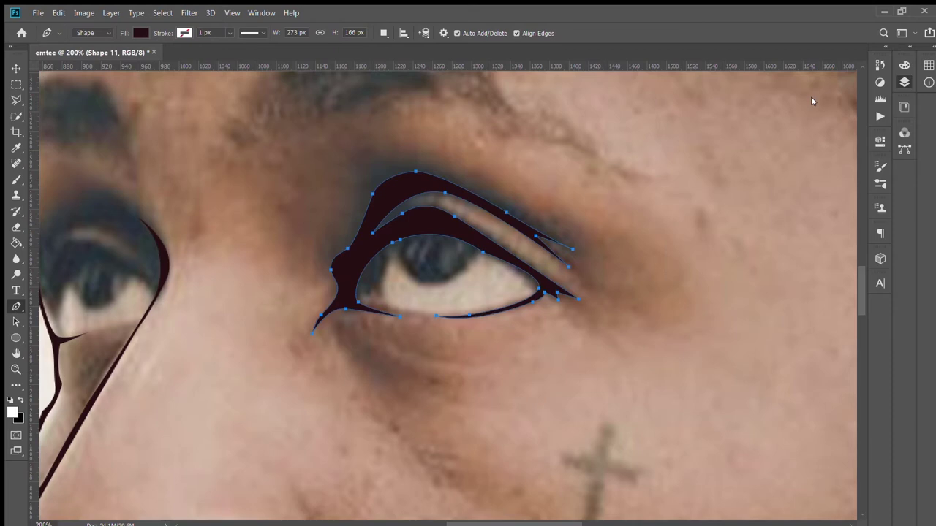
click(357, 327)
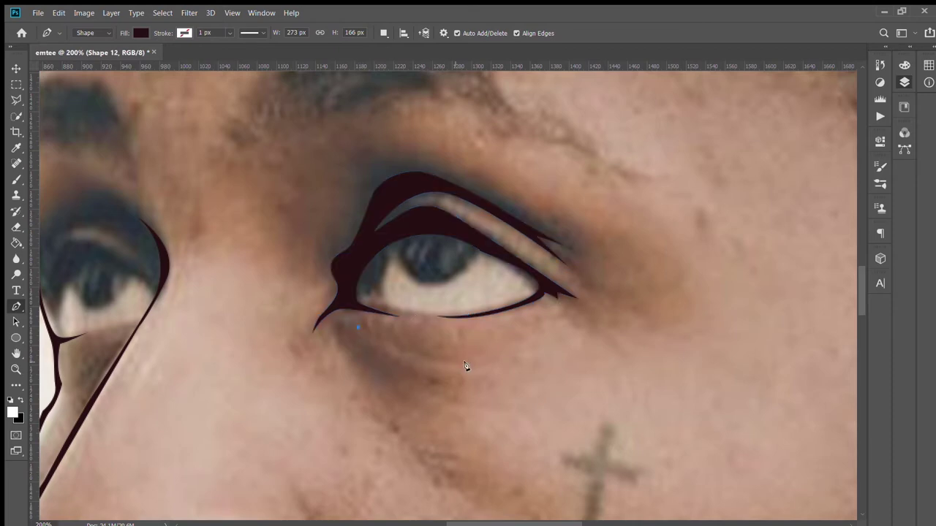
- Draw a thin tapered stroke curving under the lower eyelid
drag(529, 351, 531, 351)
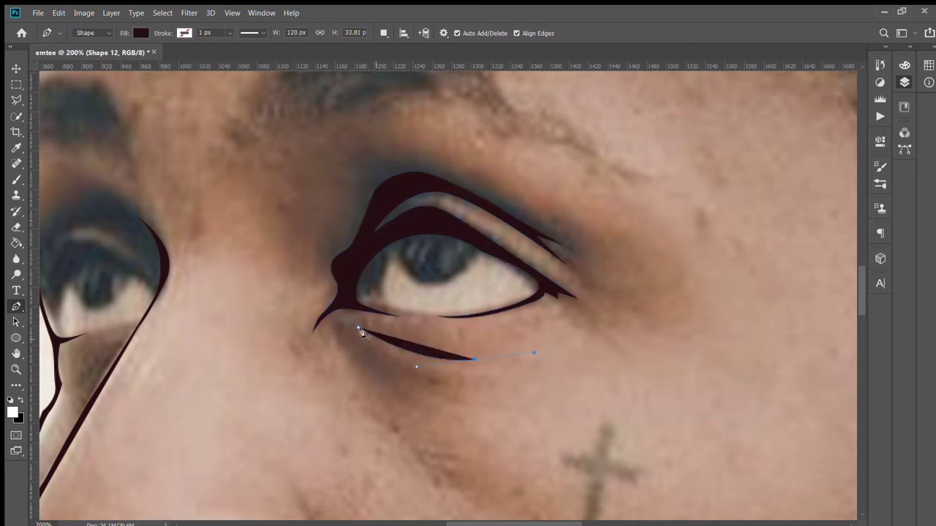
click(477, 358)
click(358, 327)
key(ctrl+z)
click(339, 331)
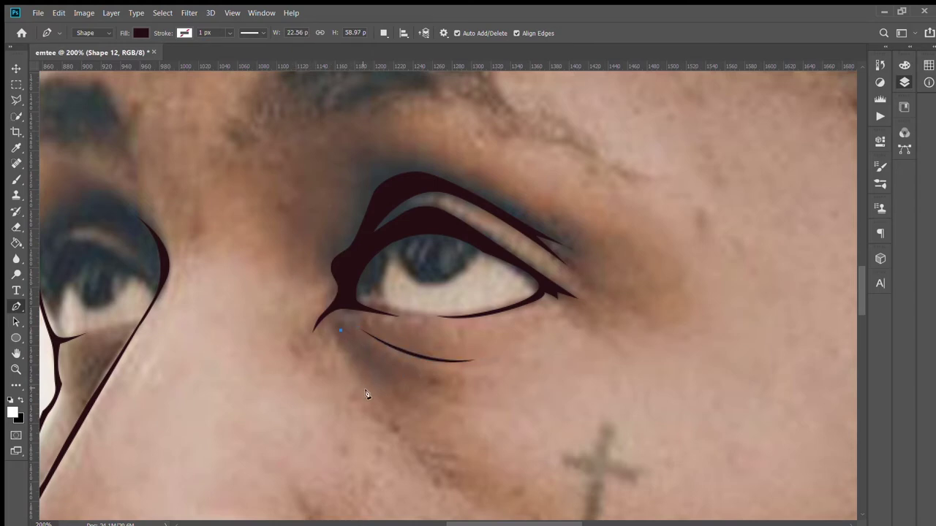
drag(364, 385, 370, 388)
click(371, 388)
key(Escape)
- Add a small stroke at the eye's outer corner, then deselect the shape layer
click(548, 304)
click(549, 305)
scroll(604, 431, down, 3)
key(ctrl+alt+a)
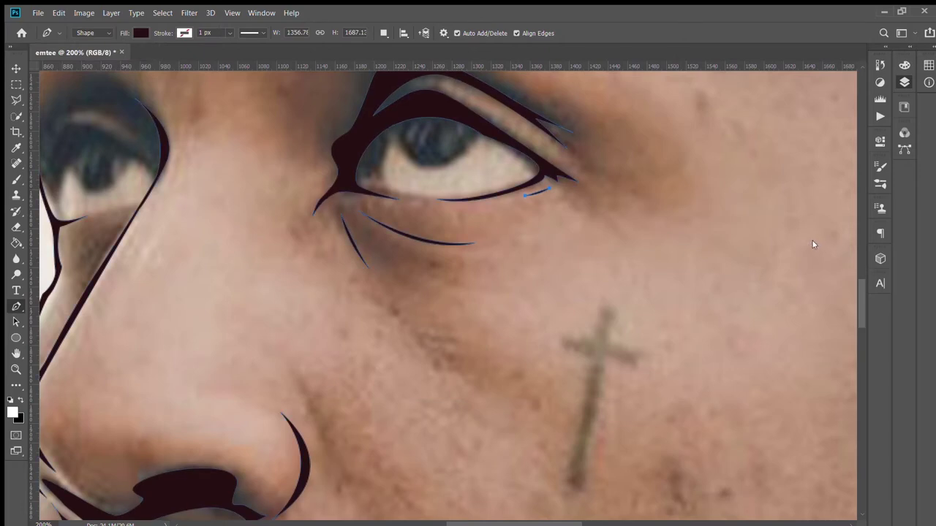
key(ctrl+z)
key(ctrl+0)
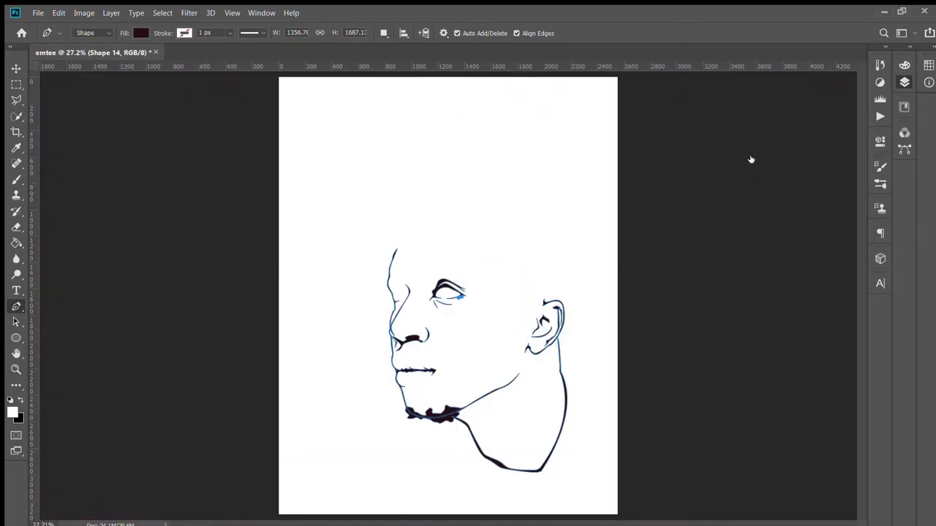
click(16, 66)
click(435, 151)
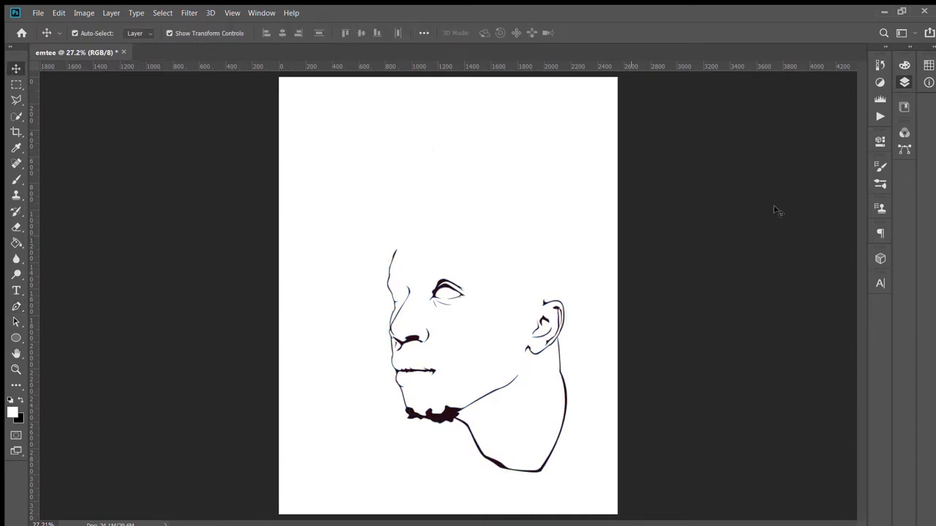
- Draw another tapered crease beneath the under-eye lines
click(17, 306)
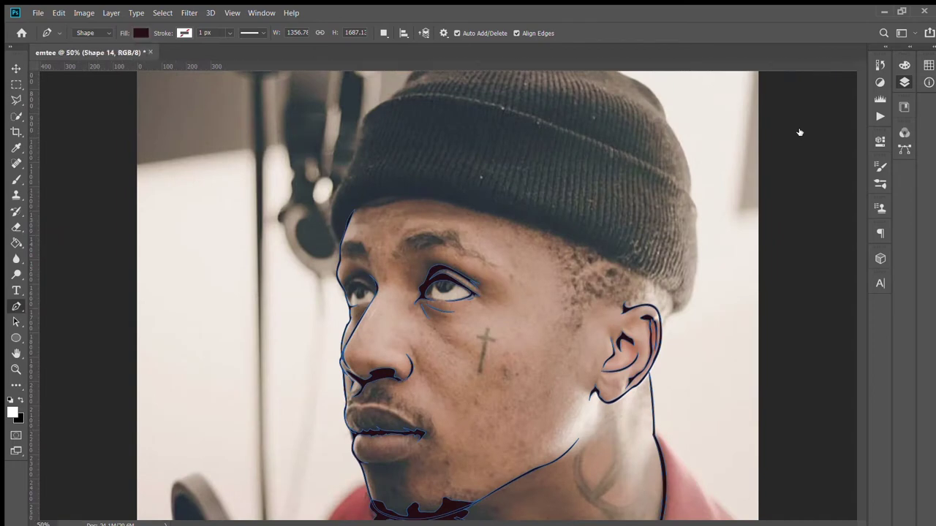
scroll(453, 299, up, 2)
scroll(429, 302, up, 2)
scroll(434, 265, down, 1)
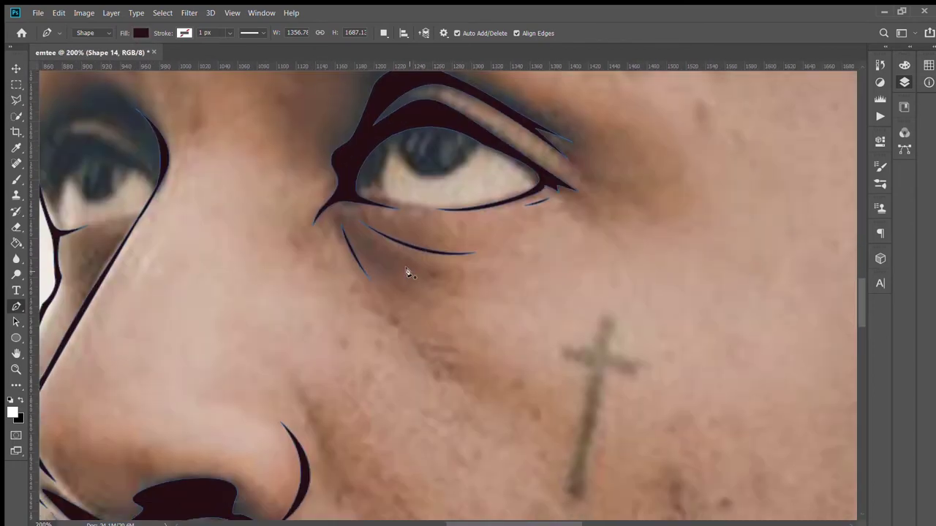
drag(493, 296, 522, 298)
alt+click(493, 296)
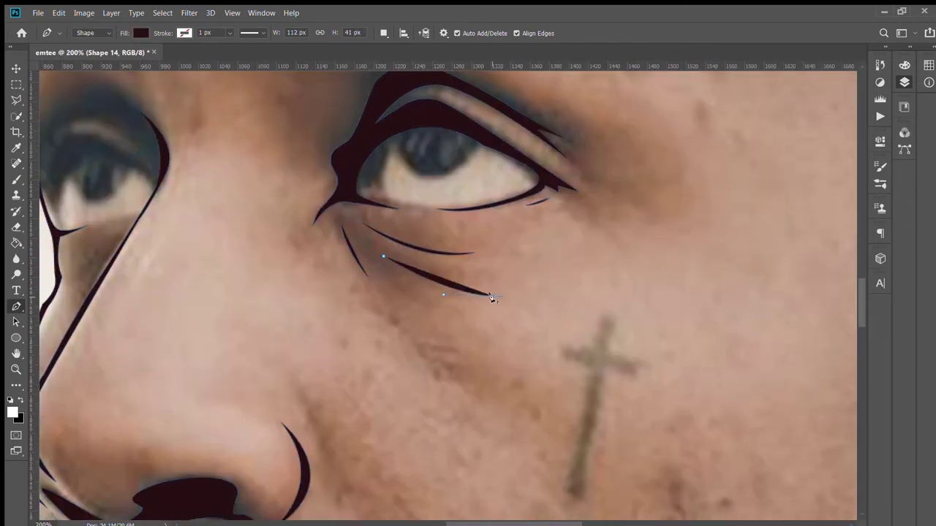
drag(380, 256, 338, 212)
key(Escape)
- Start a new thin line running down the cheek beside the nostril
scroll(356, 369, down, 3)
click(295, 269)
drag(339, 343, 329, 385)
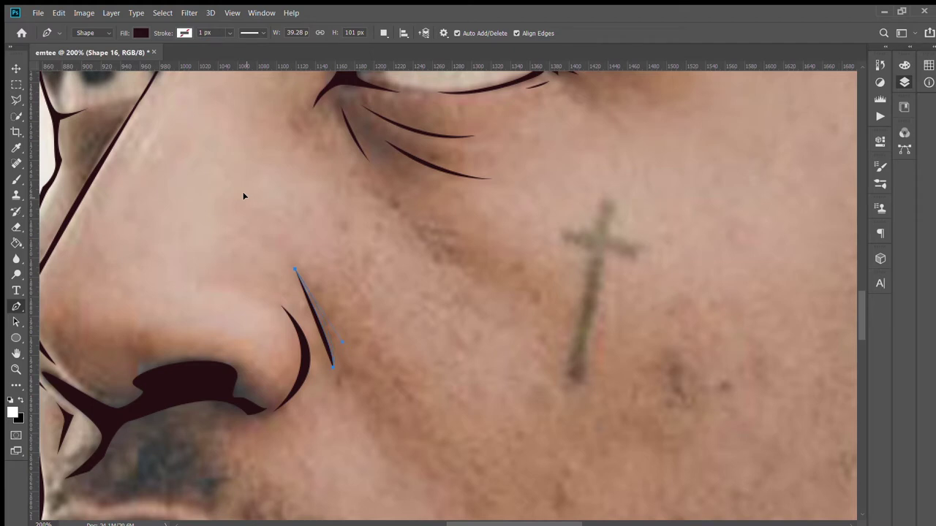
- Trace the cross tattoo's top, right arm and downward stem with the Pen tool
drag(604, 197, 616, 202)
click(604, 238)
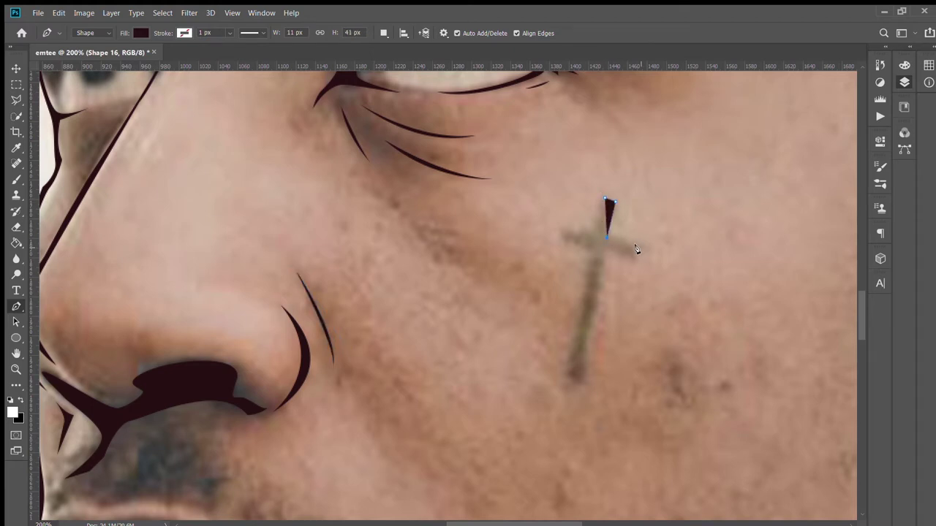
drag(636, 248, 634, 260)
click(607, 253)
click(597, 300)
drag(586, 357, 584, 367)
- Trace the cross's bottom and left edge back up, closing the path at its top
click(581, 383)
click(569, 377)
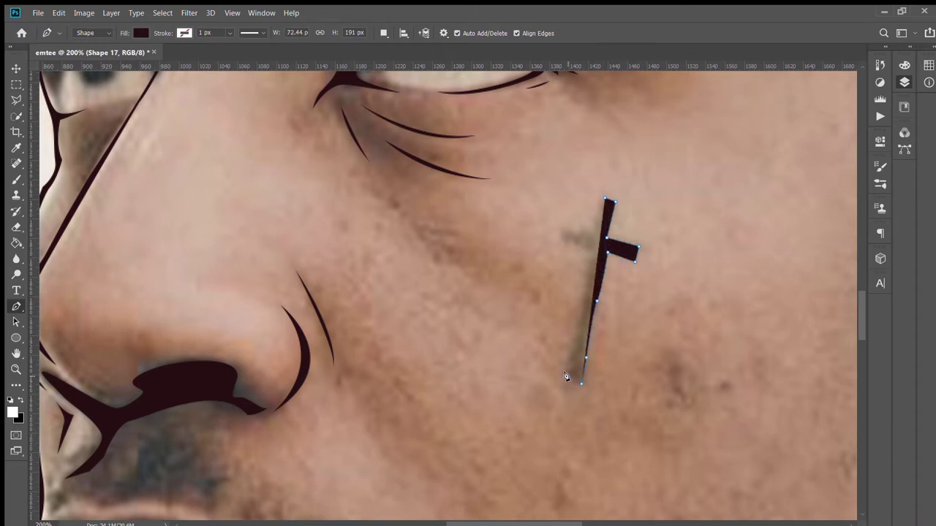
click(589, 293)
click(597, 250)
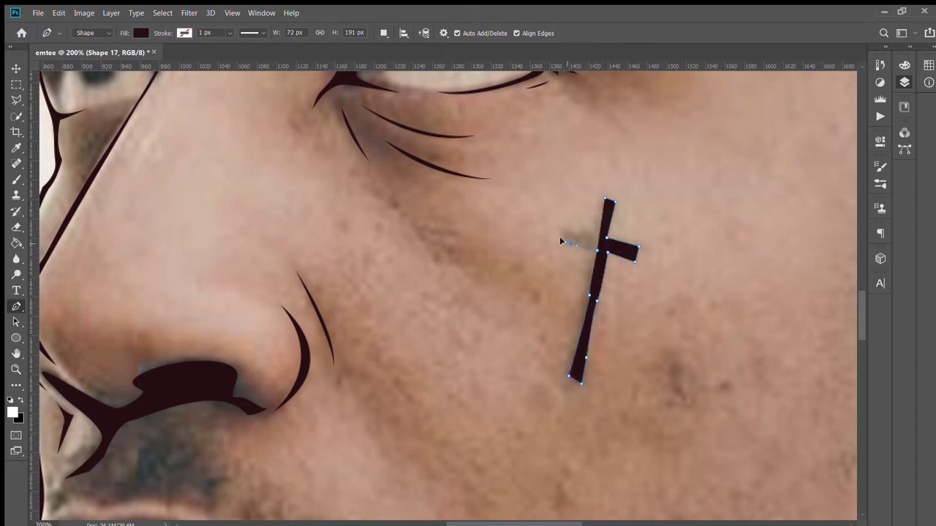
click(560, 238)
click(596, 235)
click(605, 198)
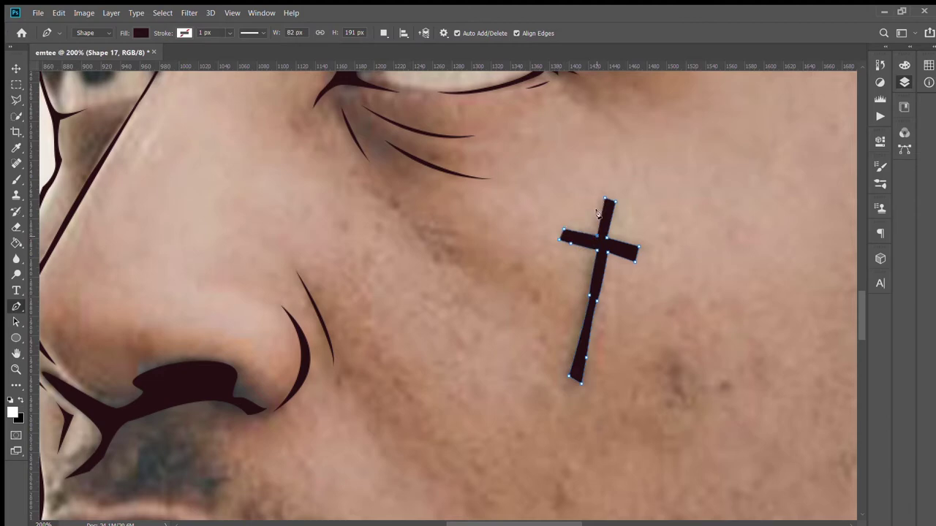
- Deselect the finished cross, fit the canvas, and hide the photo to check the line art
key(v)
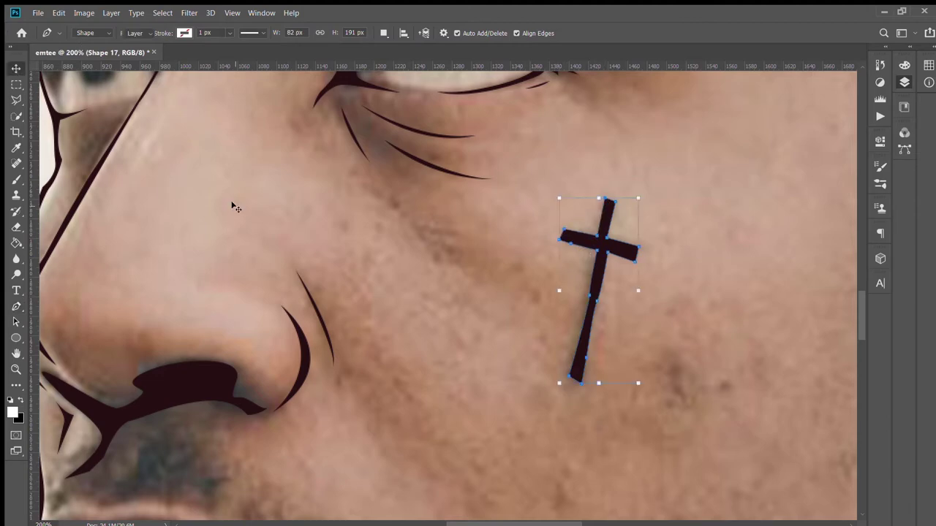
click(232, 203)
key(ctrl+0)
key(ctrl+comma)
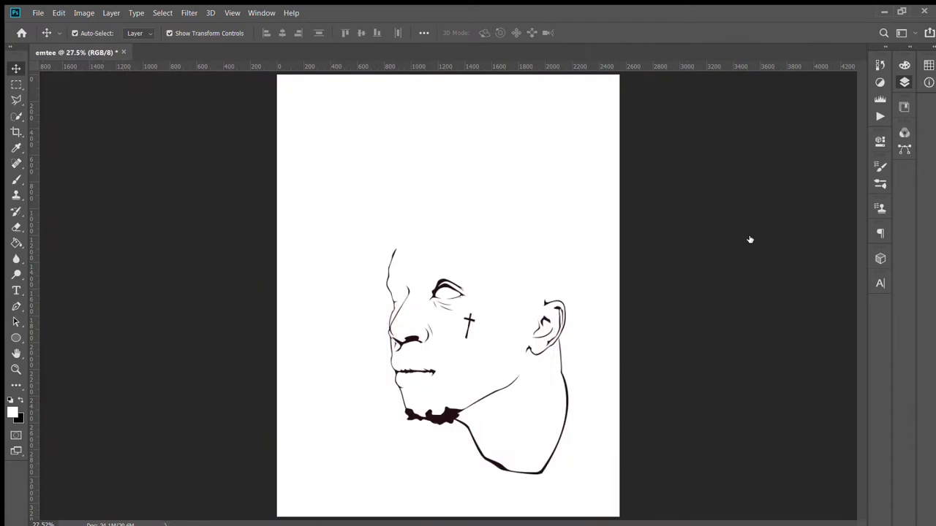
key(alt+bracketright)
key(shift+alt+bracketleft)
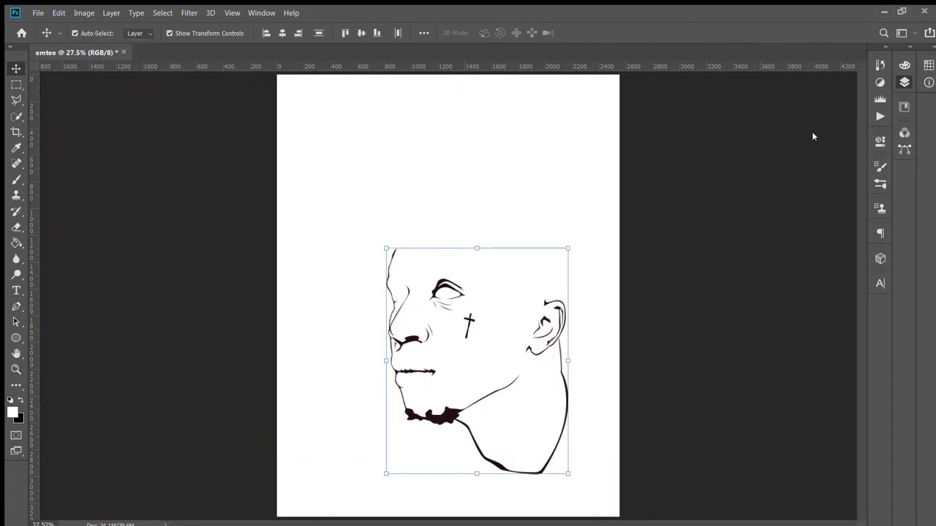
key(alt+period)
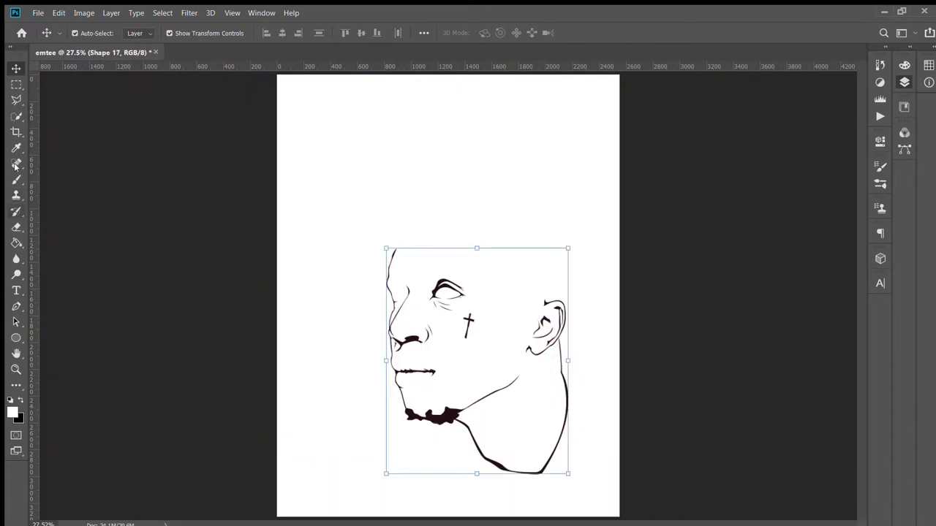
- Return to the Pen tool with the photo visible again and zoom in on the face
click(16, 307)
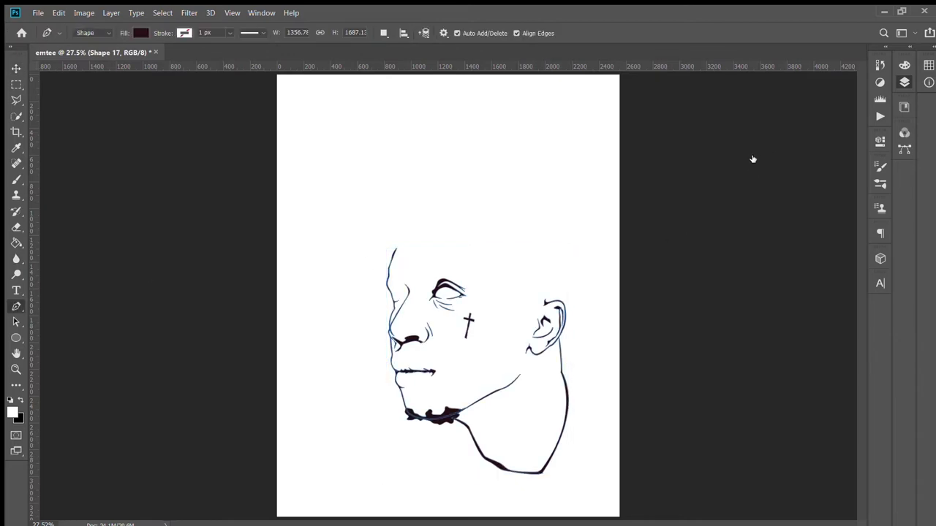
key(ctrl+comma)
key(ctrl+plus)
key(ctrl+plus)
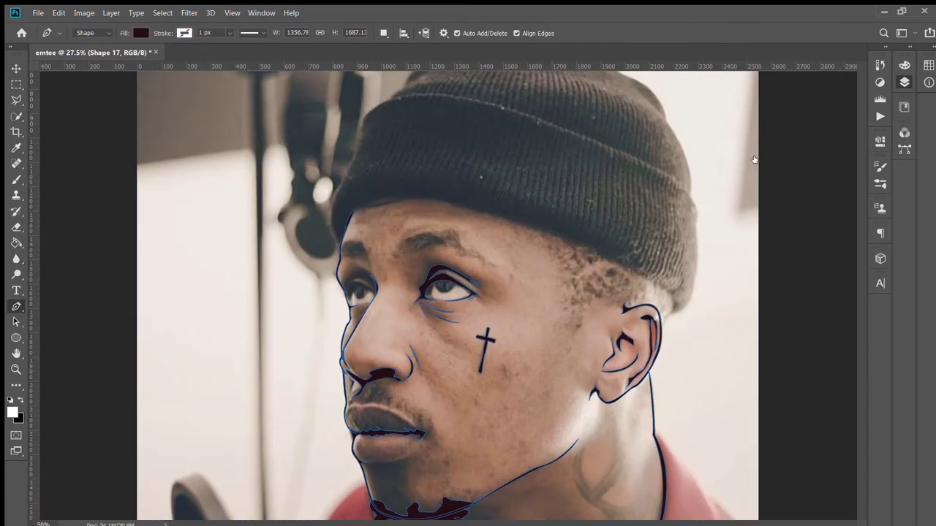
- Zoom to 300% on the eyes, centred on the far-left eye
key(ctrl+plus)
key(ctrl+plus)
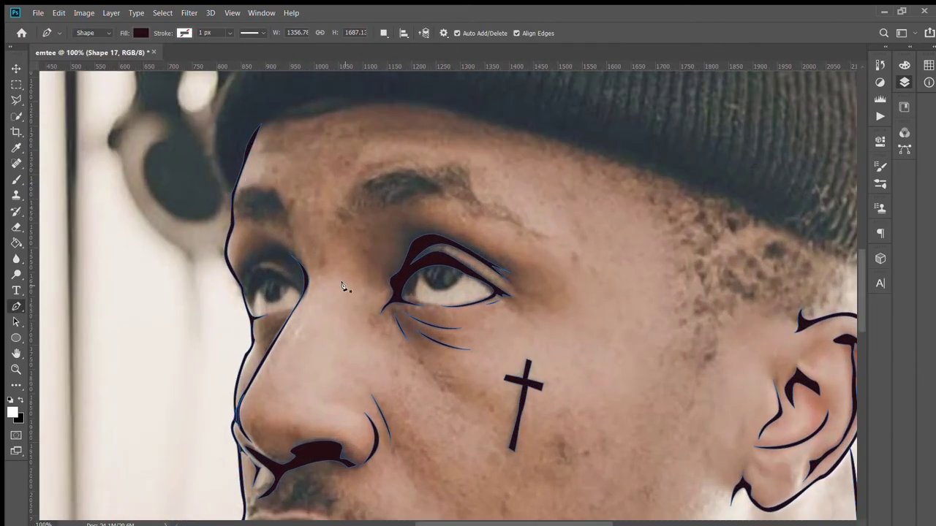
key(ctrl+plus)
scroll(231, 356, left, 5)
scroll(233, 357, left, 3)
key(ctrl+plus)
scroll(232, 357, left, 2)
scroll(219, 336, left, 1)
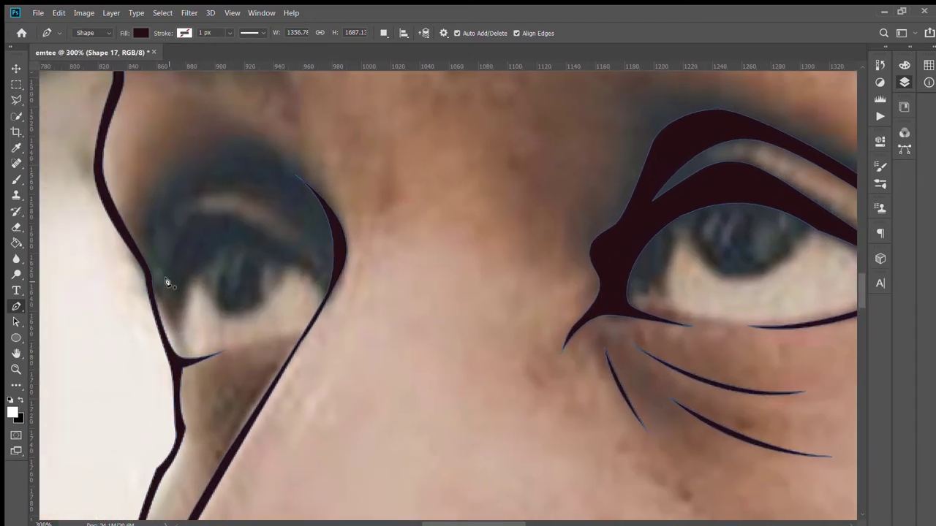
- Draw a first Pen outline of the far eye's upper-lid crescent
click(325, 298)
drag(247, 235, 218, 233)
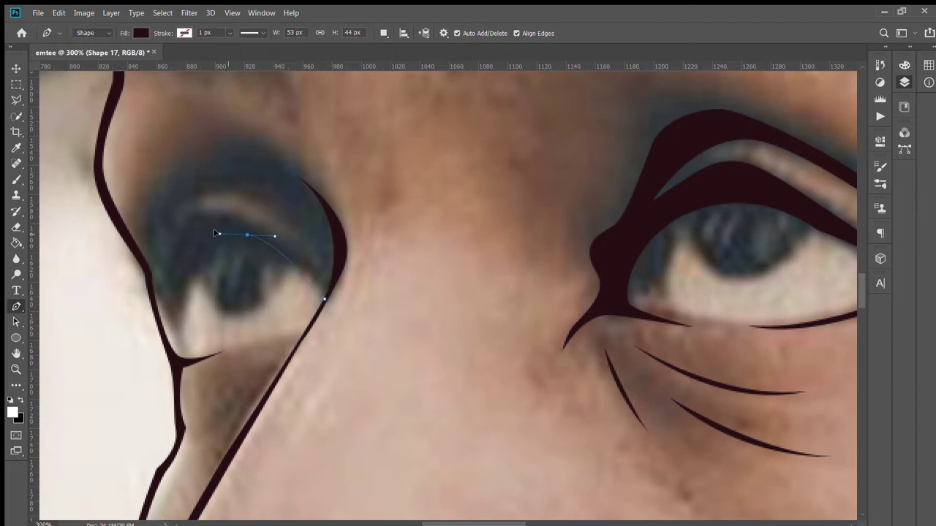
mouse_move(153, 298)
mouse_down()
mouse_move(184, 227)
mouse_move(222, 215)
mouse_up()
drag(313, 265, 320, 268)
drag(288, 207, 252, 187)
drag(194, 198, 179, 206)
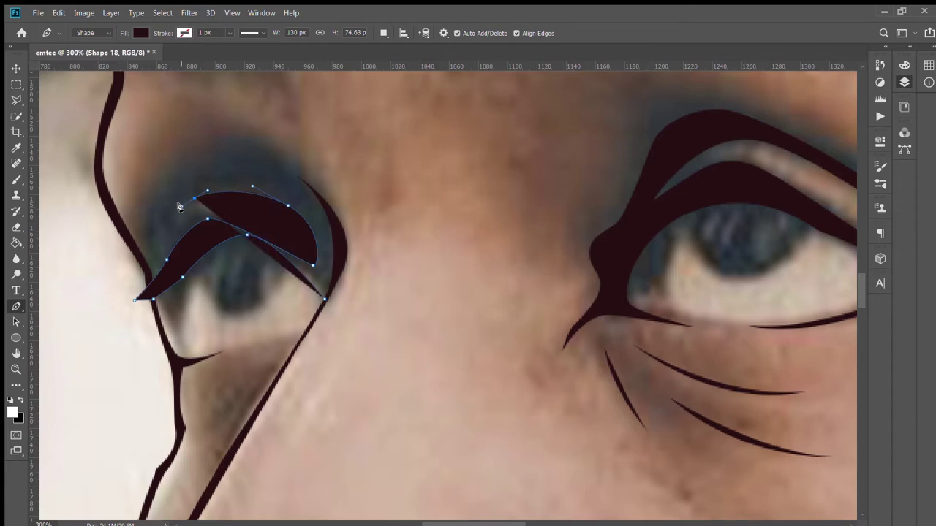
click(175, 218)
click(192, 228)
click(189, 249)
drag(166, 277, 146, 282)
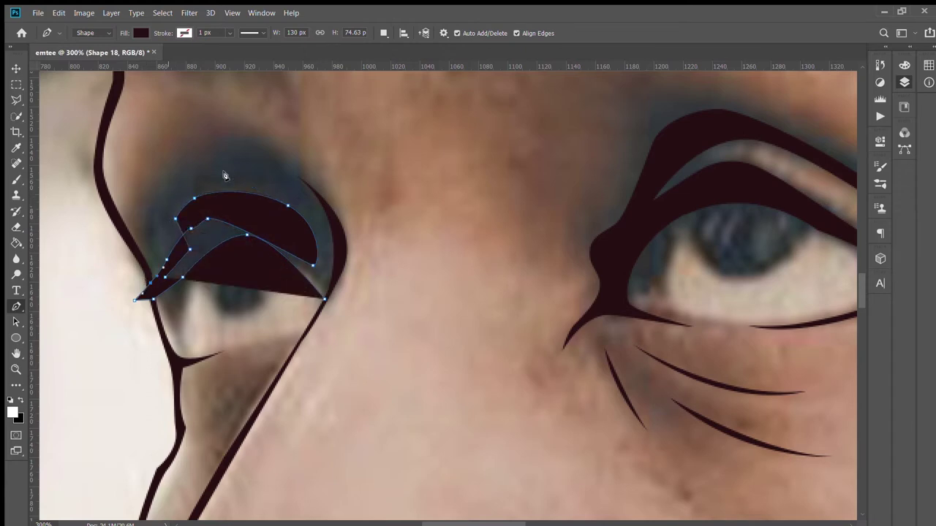
drag(279, 174, 370, 190)
- Undo the last three points and redraw the eyelid arch ending at the eye's inner corner
key(ctrl+z)
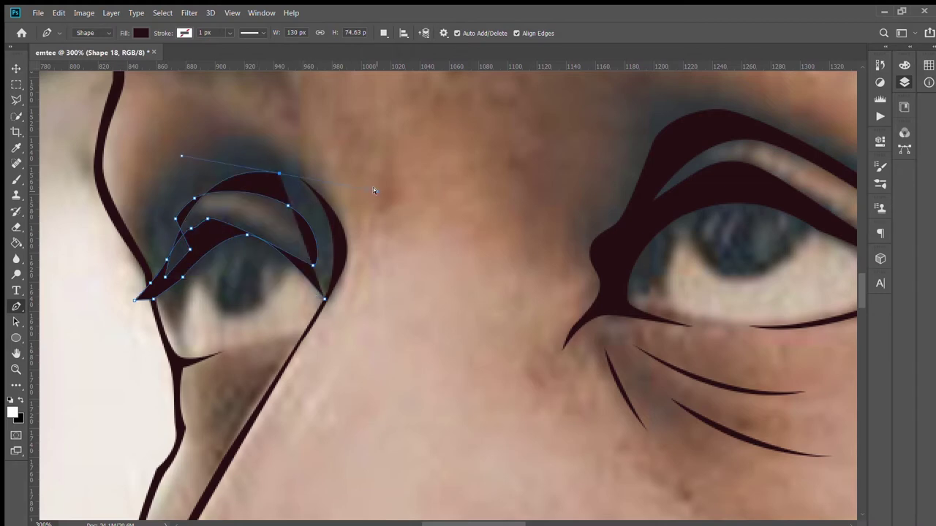
key(ctrl+z)
key(ctrl+z)
key(ctrl+z)
key(ctrl+z)
key(ctrl+z)
key(ctrl+z)
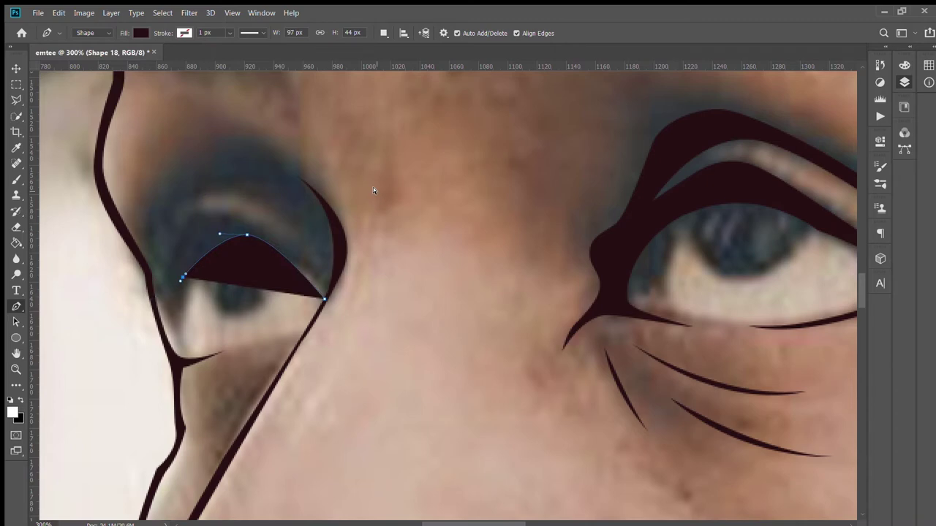
key(ctrl+z)
key(ctrl+z)
drag(247, 237, 218, 237)
mouse_move(177, 282)
mouse_down()
mouse_move(164, 289)
mouse_move(150, 274)
mouse_up()
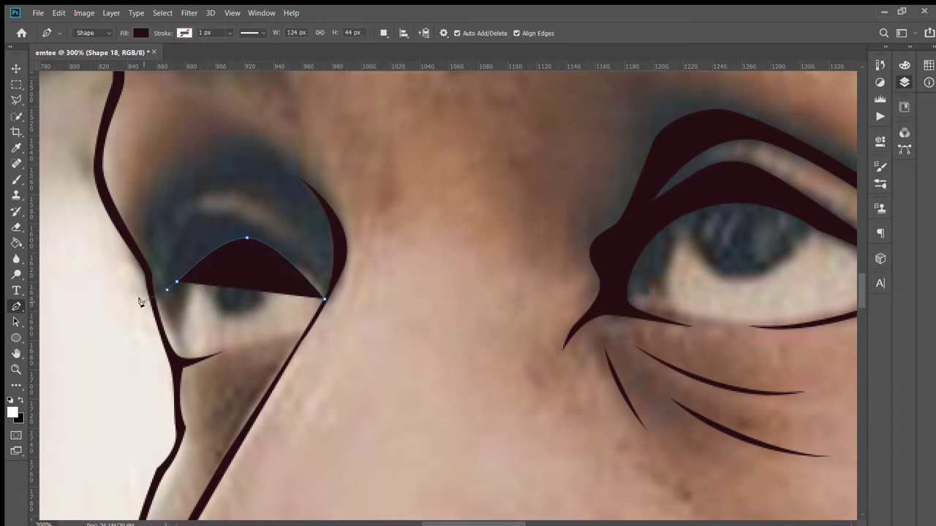
drag(242, 223, 256, 228)
drag(320, 273, 334, 262)
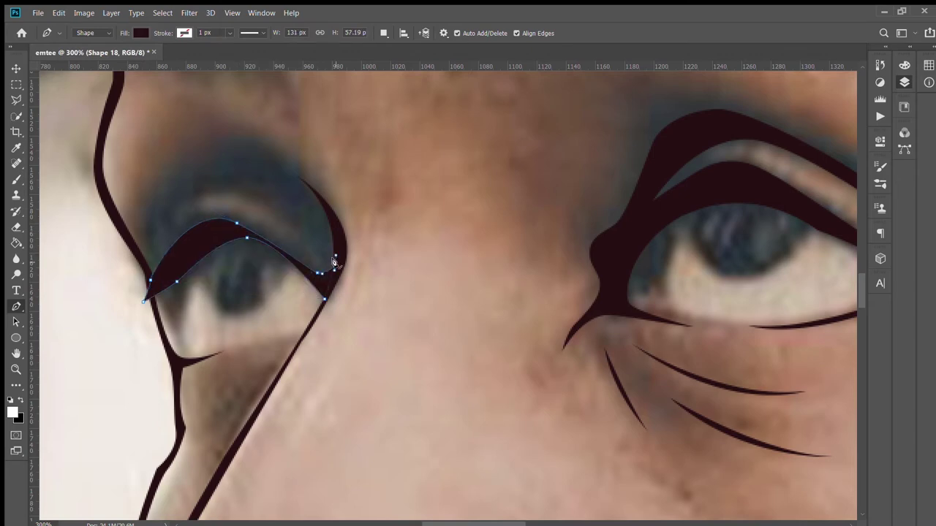
click(334, 262)
- Deselect the eyelid shape, hide the photo, and fit the canvas on screen
key(v)
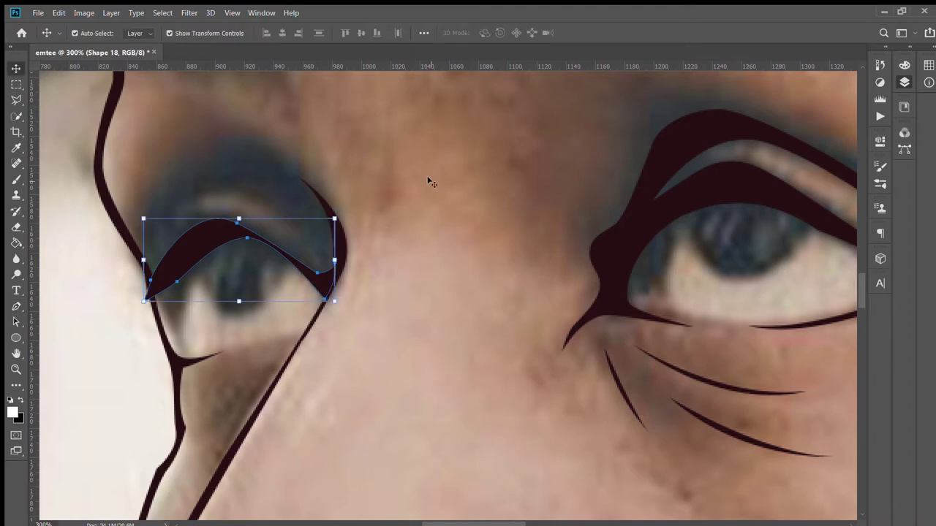
click(428, 178)
key(ctrl+comma)
key(ctrl+comma)
key(ctrl+comma)
key(ctrl+0)
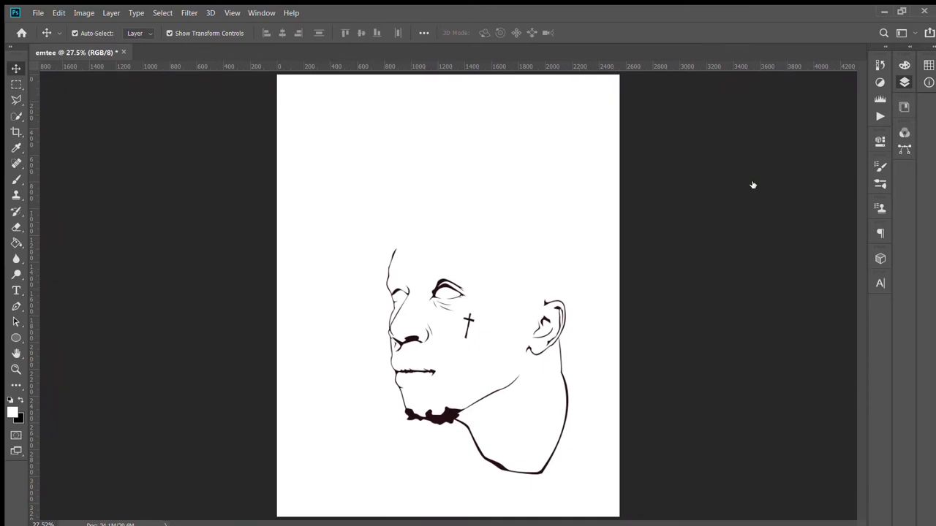
- Show the photo again and delete the far eye's eyelid shape
key(ctrl+comma)
key(ctrl+comma)
key(ctrl+comma)
key(ctrl+plus)
key(ctrl+plus)
key(ctrl+plus)
key(ctrl+plus)
key(ctrl+plus)
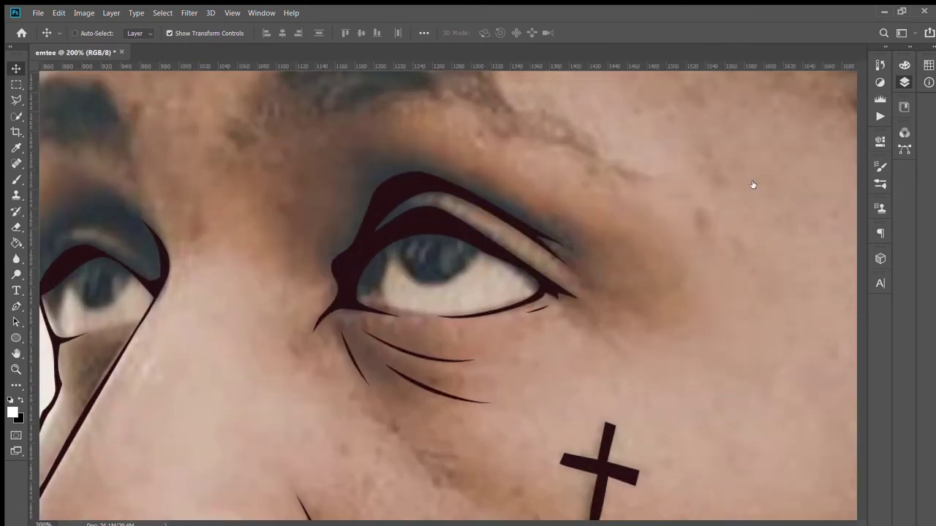
scroll(280, 288, left, 5)
scroll(280, 289, left, 1)
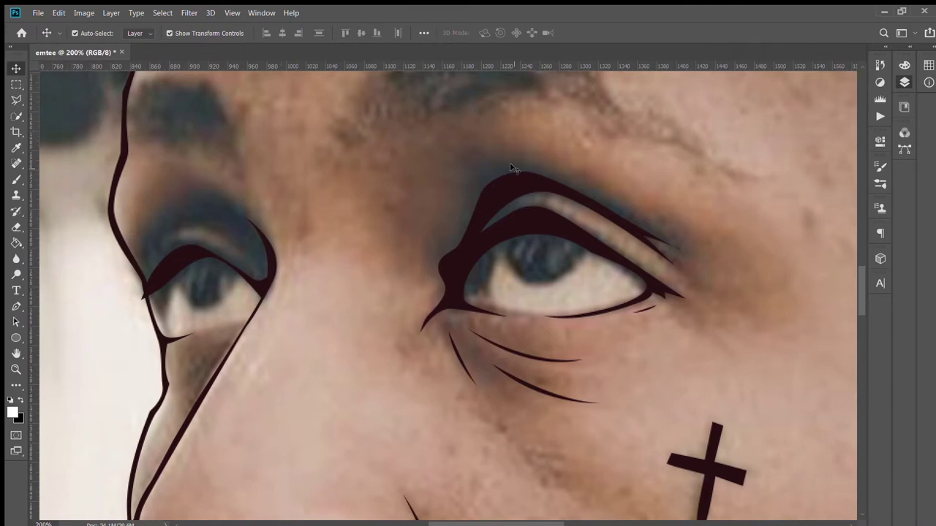
click(184, 253)
key(Delete)
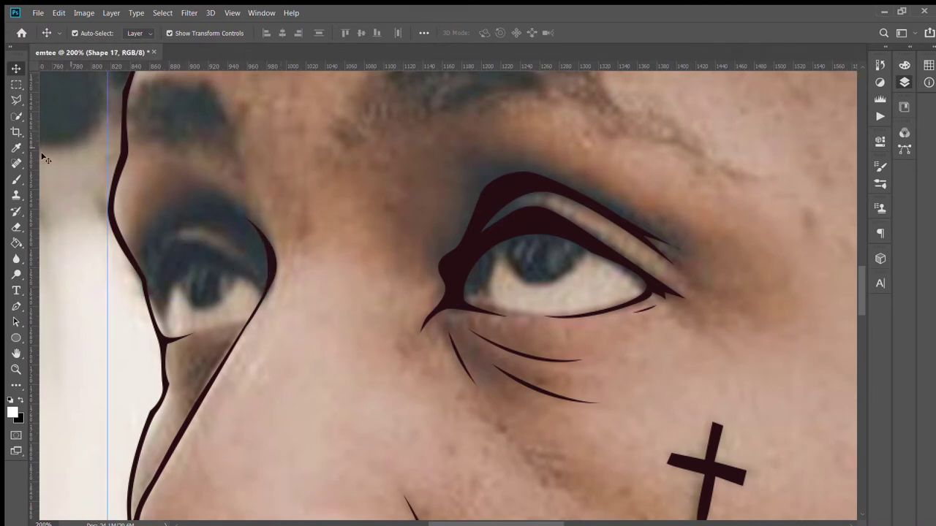
- Reselect the Pen tool, undo a stray shape, and zoom out to the whole head
click(17, 306)
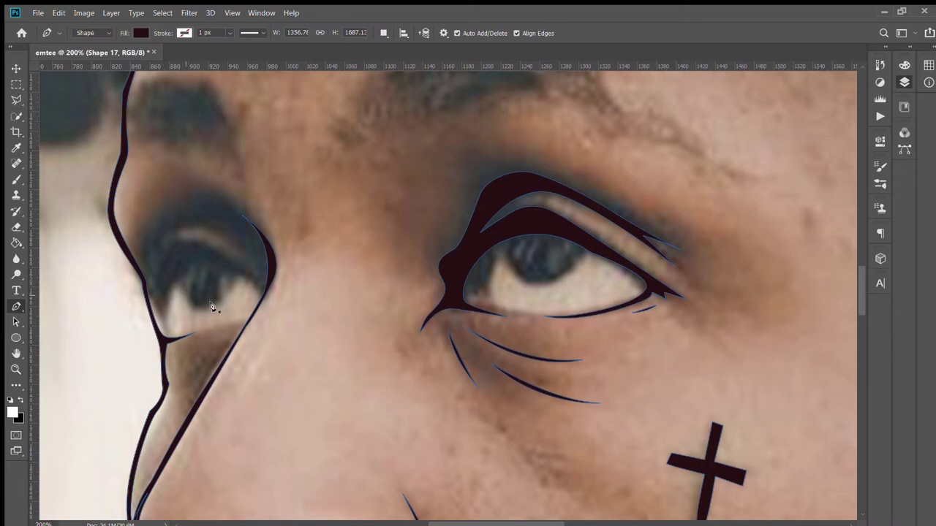
click(259, 301)
click(202, 252)
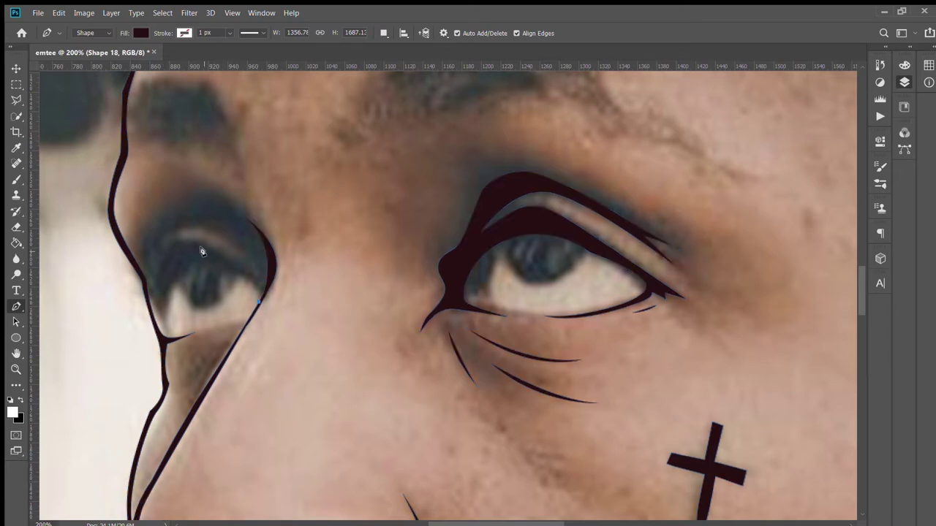
key(ctrl+z)
key(ctrl+minus)
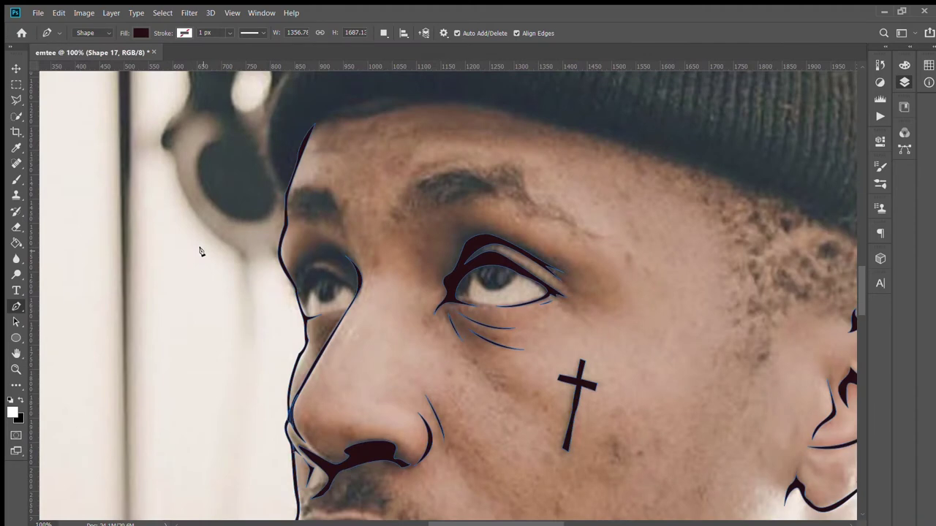
key(ctrl+minus)
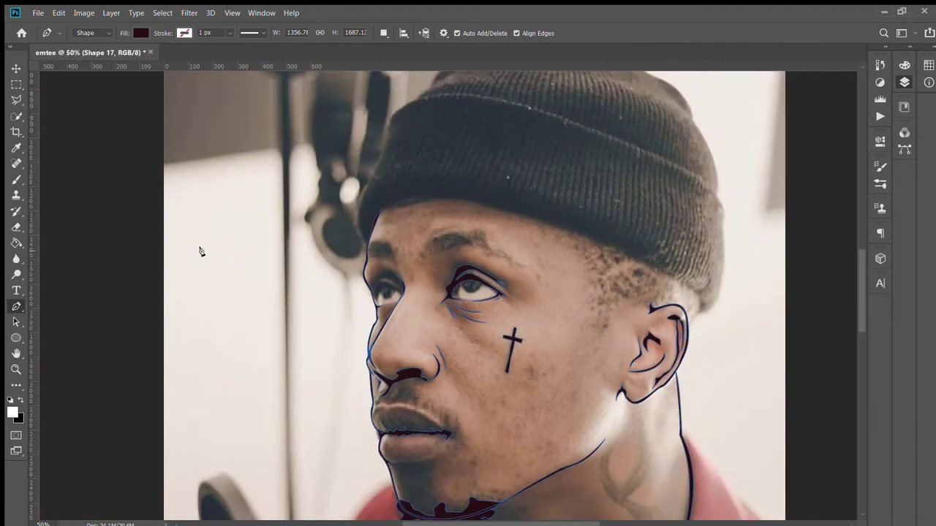
scroll(636, 403, down, 3)
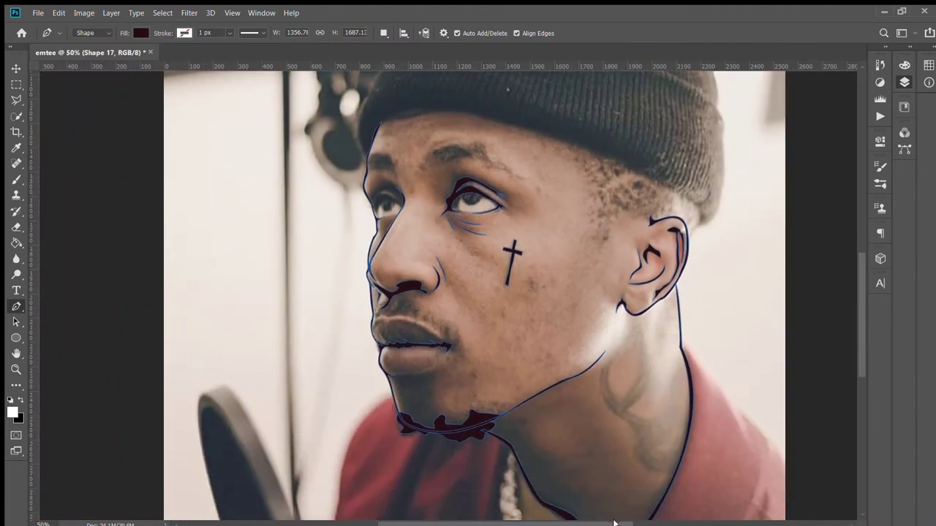
drag(614, 523, 641, 523)
scroll(350, 249, up, 4)
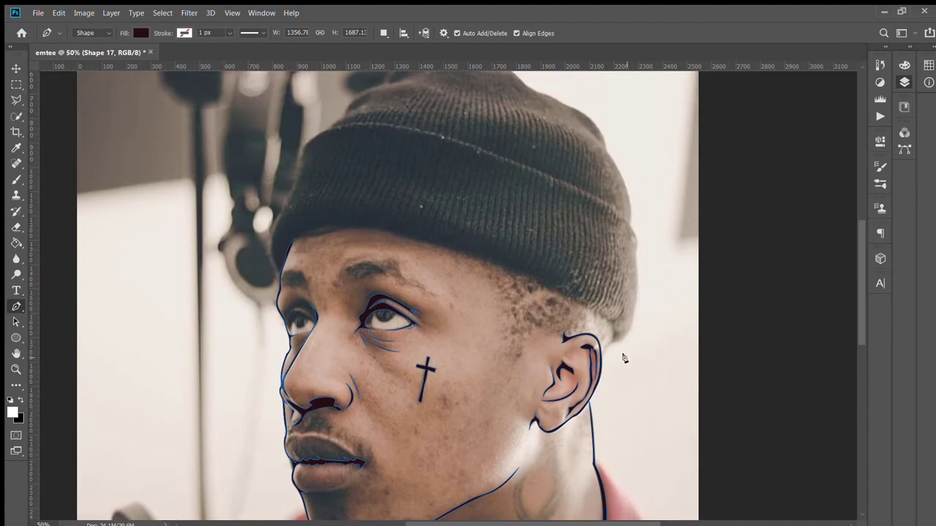
- Zoom toward the ear and begin a new path from its top up the hairline
key(ctrl+plus)
key(ctrl+plus)
scroll(622, 353, down, 4)
drag(592, 522, 679, 522)
key(ctrl+plus)
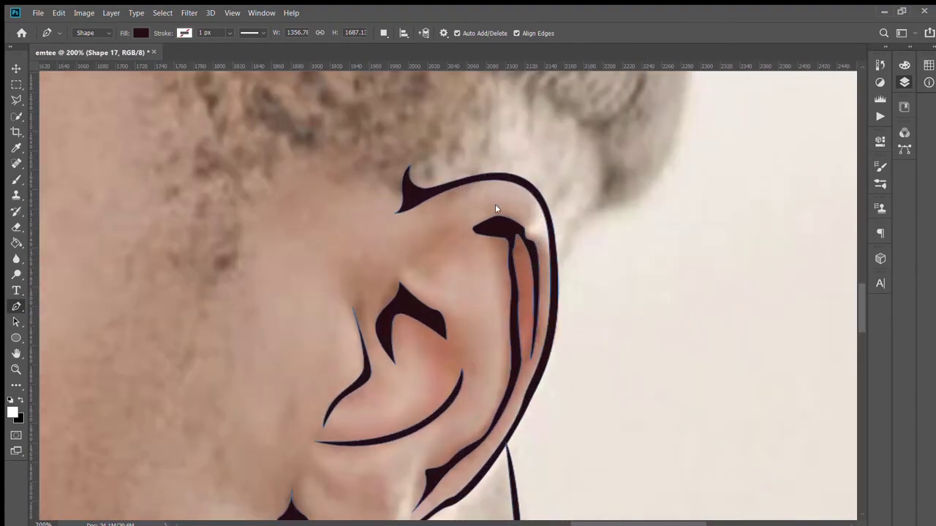
key(Escape)
key(alt+comma)
drag(609, 197, 612, 158)
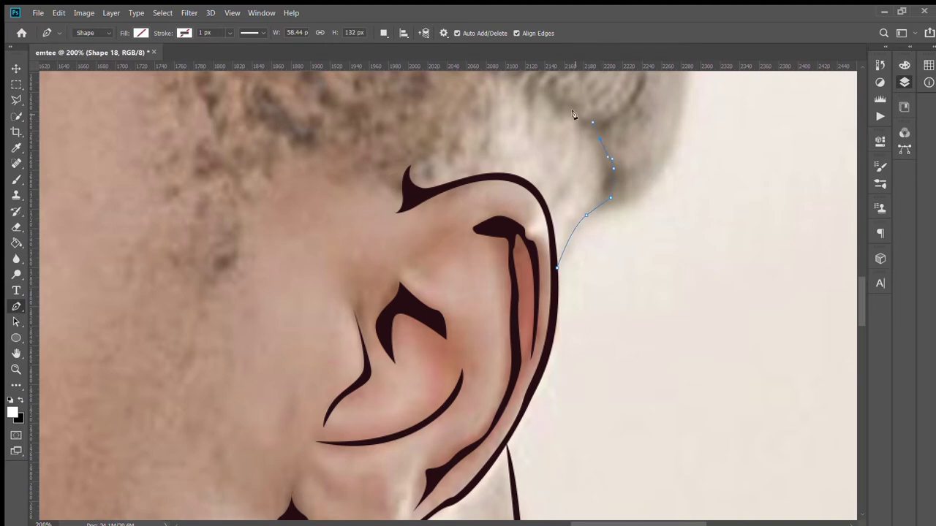
- Extend the path up the hairline and left along the beanie's lower brim
scroll(575, 115, up, 3)
click(524, 158)
scroll(445, 124, up, 5)
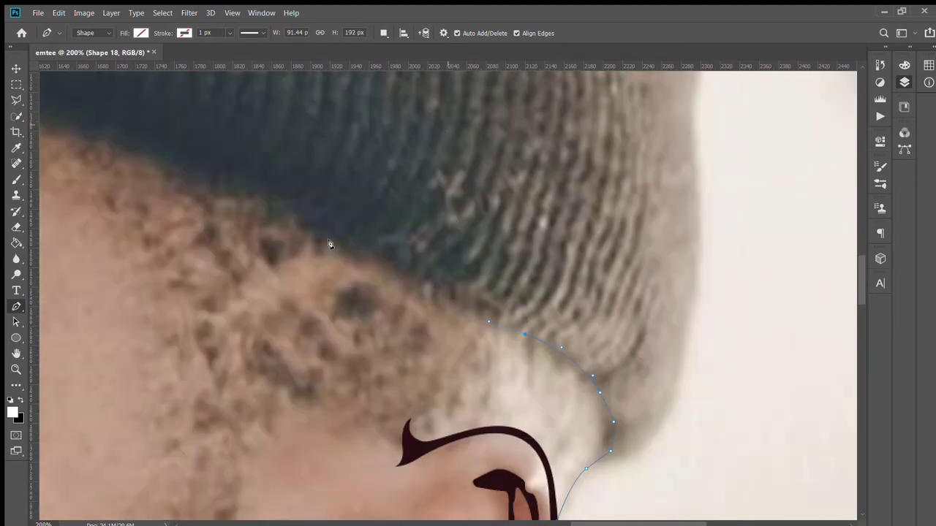
drag(262, 201, 199, 176)
key(ctrl+minus)
key(ctrl+minus)
mouse_move(196, 177)
mouse_down()
mouse_move(122, 195)
mouse_move(63, 225)
mouse_up()
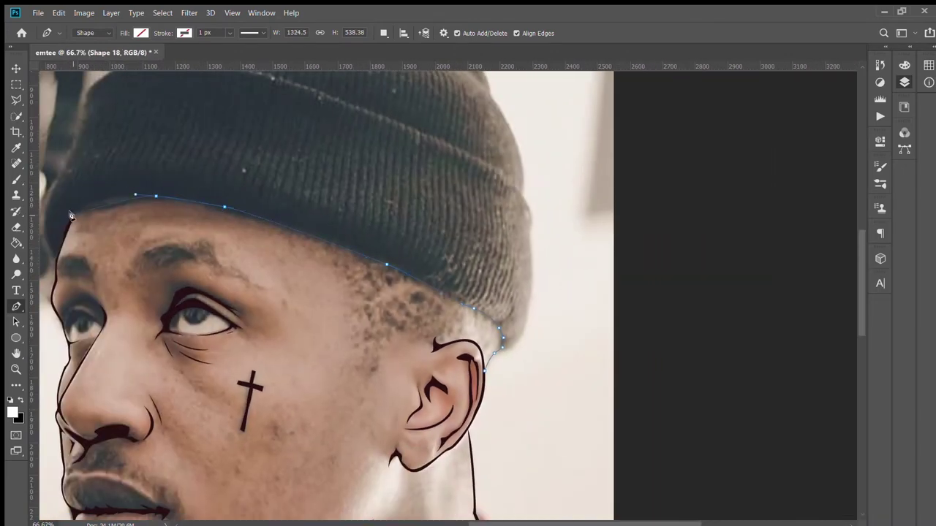
- Nudge the hairline anchor onto the hat edge and add an anchor reshaping the curve
key(ctrl+plus)
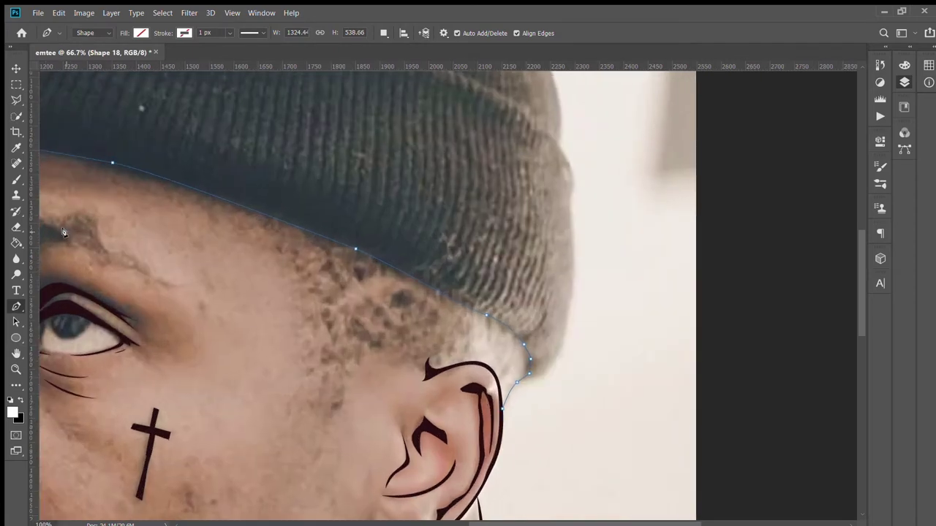
scroll(579, 503, left, 3)
scroll(454, 514, left, 8)
key(ctrl+plus)
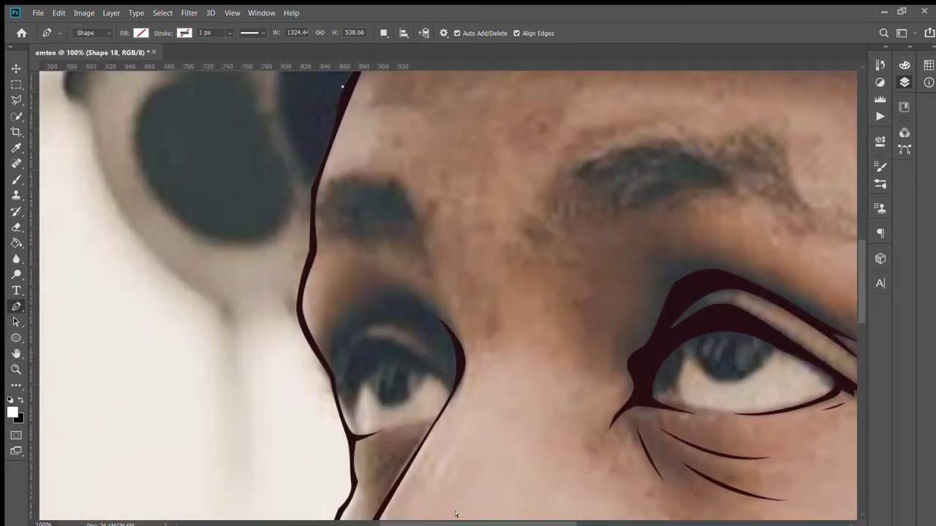
scroll(383, 251, up, 5)
drag(363, 239, 362, 244)
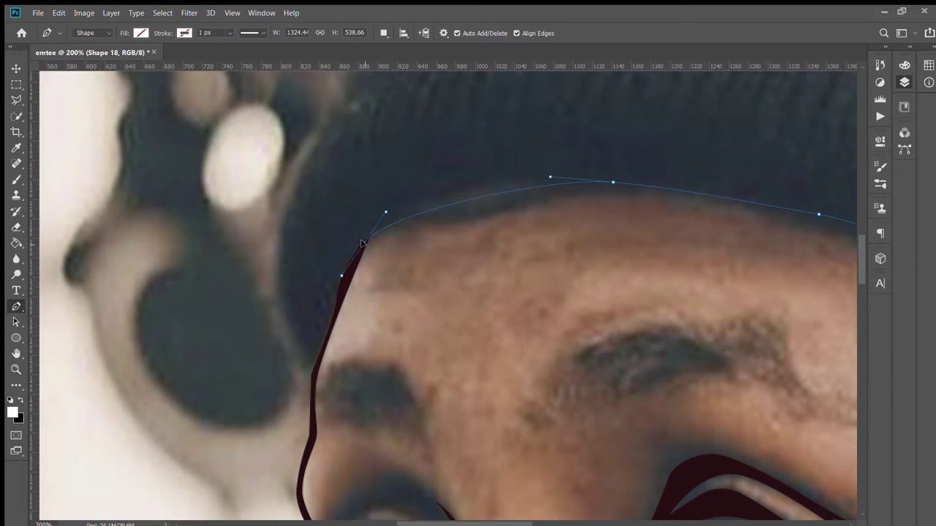
key(ctrl+minus)
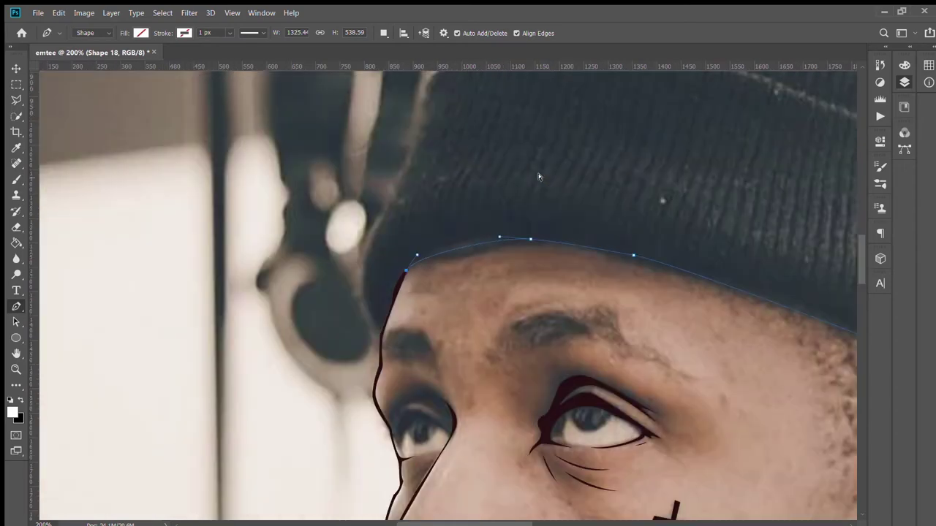
drag(632, 252, 826, 284)
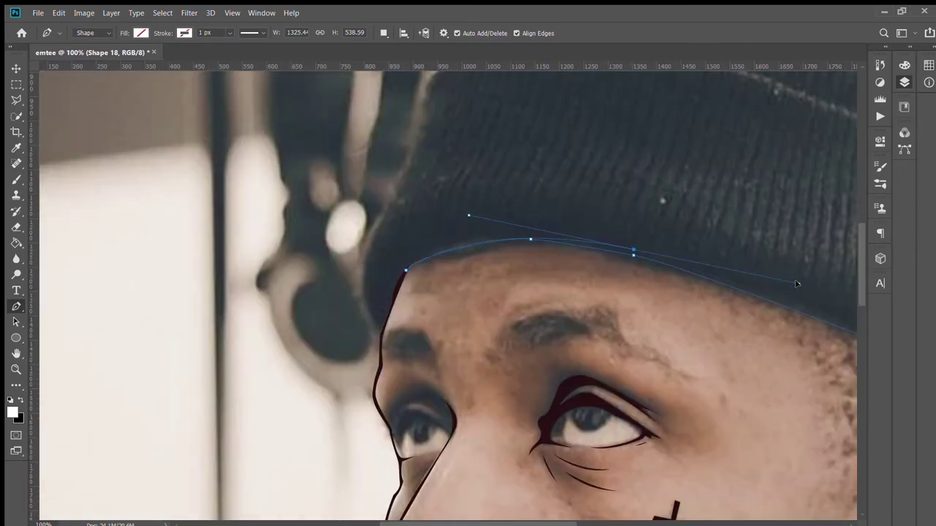
- Add anchors along the hat curve over the forehead and reshape it near the ear
key(ctrl+plus)
key(ctrl+plus)
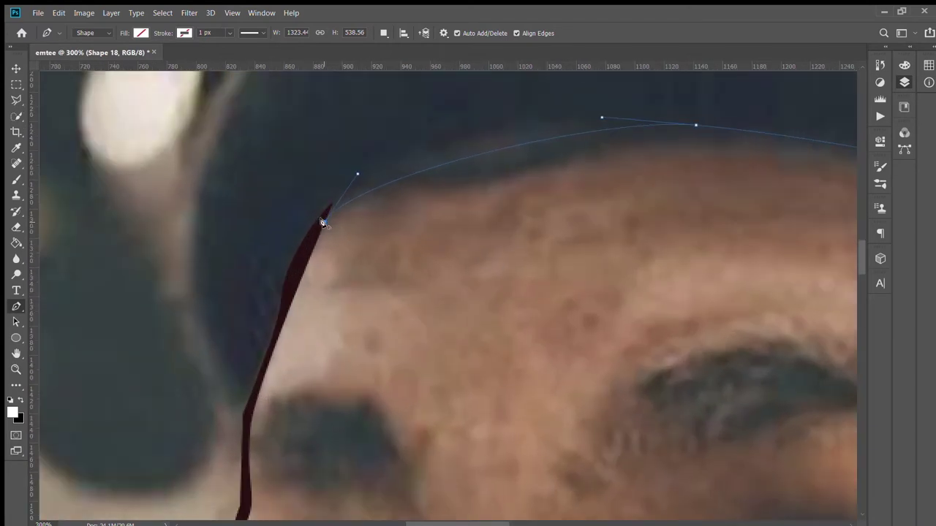
key(ctrl+minus)
key(ctrl+minus)
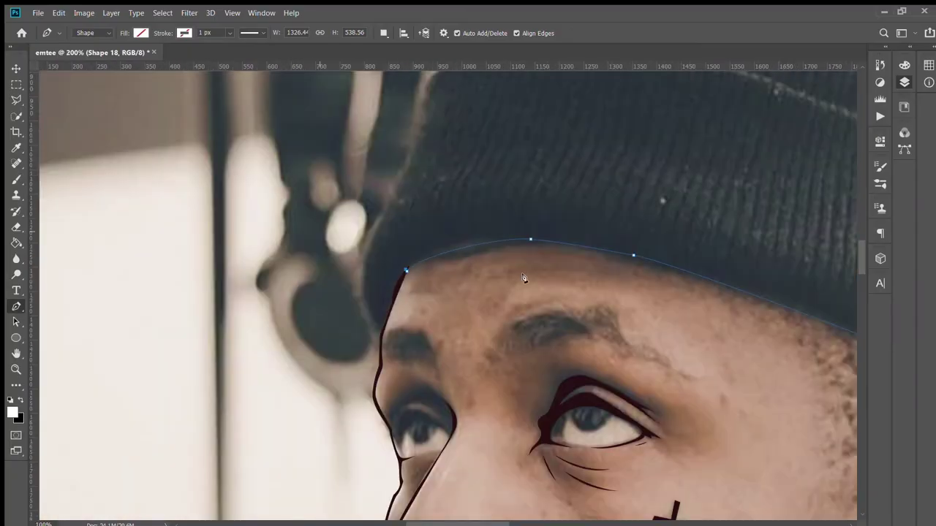
drag(592, 242, 737, 266)
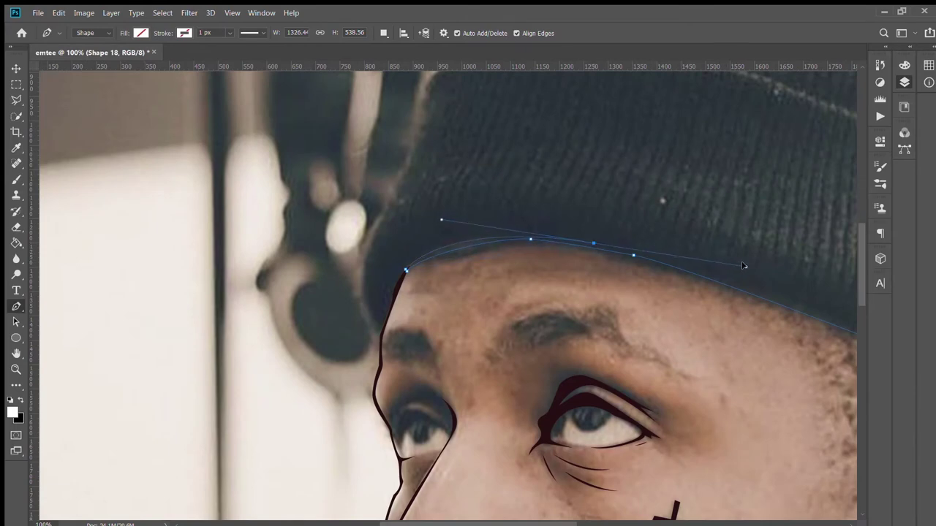
drag(745, 268, 722, 272)
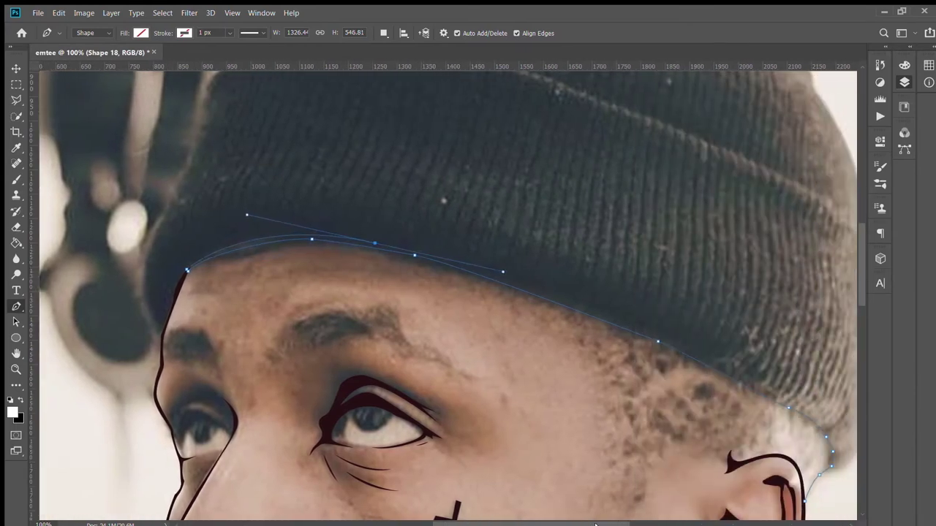
drag(543, 522, 594, 522)
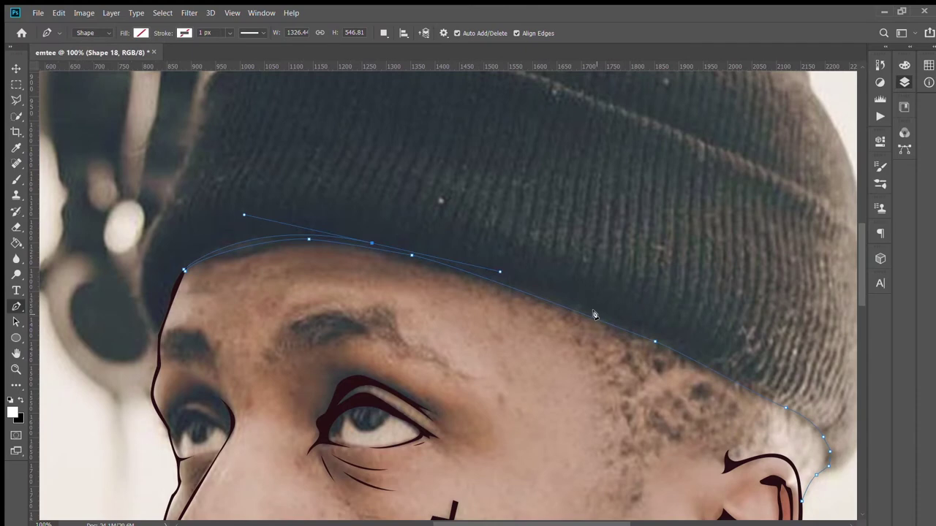
drag(596, 315, 664, 339)
drag(562, 522, 613, 522)
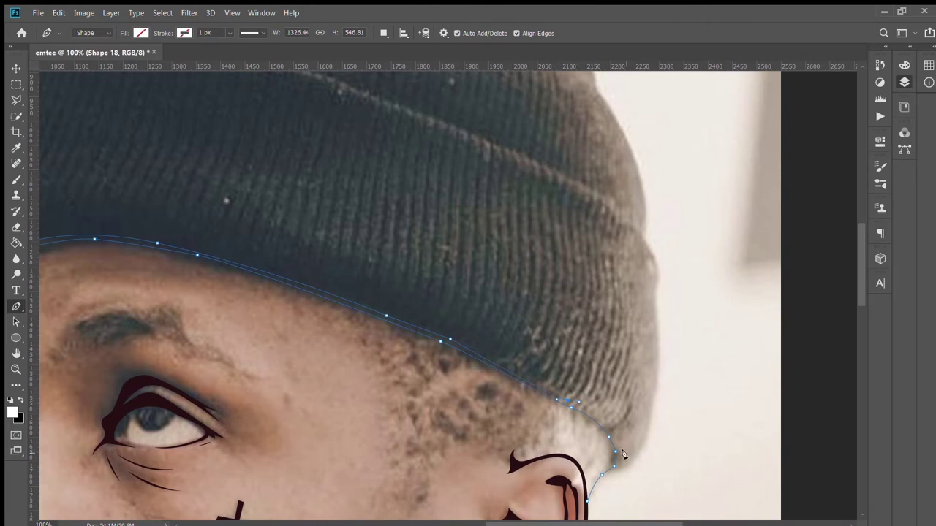
drag(607, 476, 617, 459)
- Fine-tune the curve along the ear's top edge and fill the outline dark maroon
scroll(511, 159, up, 2)
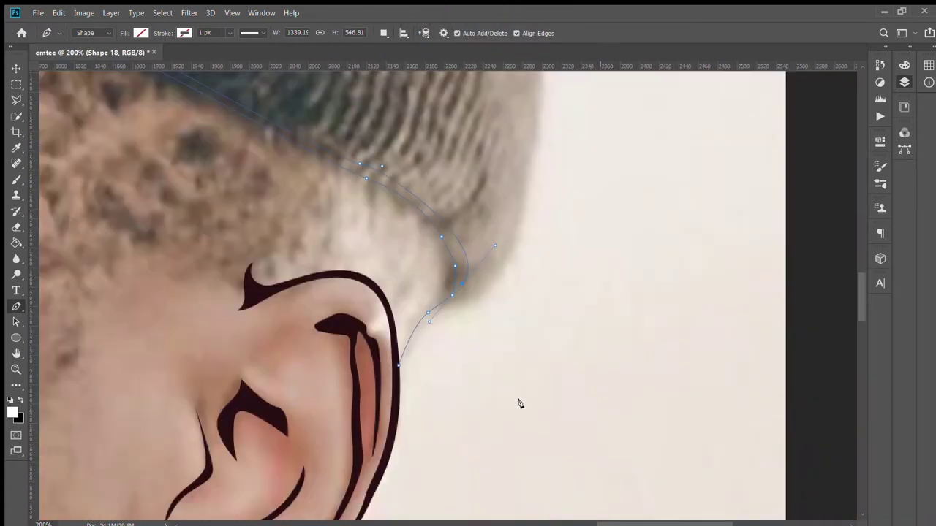
drag(428, 314, 437, 325)
key(z)
key(p)
drag(463, 283, 458, 286)
mouse_move(434, 325)
mouse_down()
mouse_move(430, 316)
mouse_move(399, 366)
mouse_up()
key(alt+BackSpace)
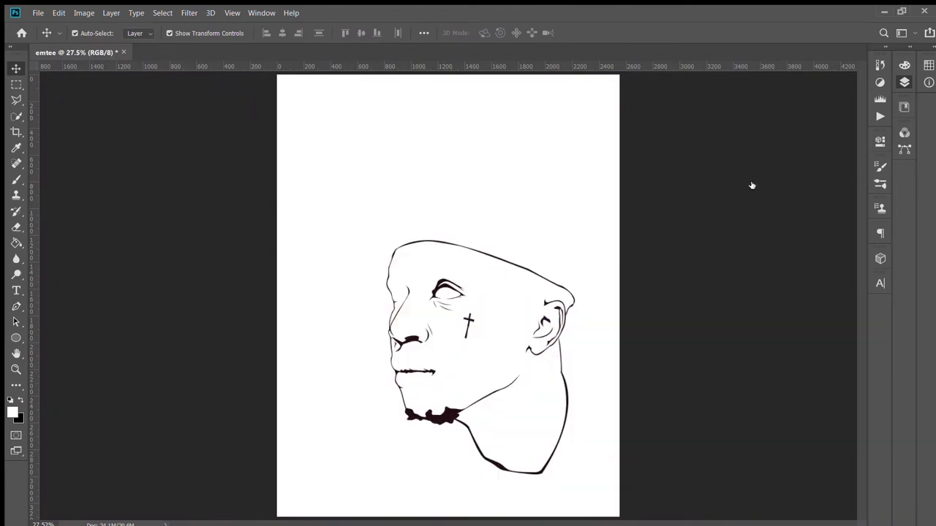
- Show the photo, move up to the near eyebrow, and start its outline at the inner end
click(17, 306)
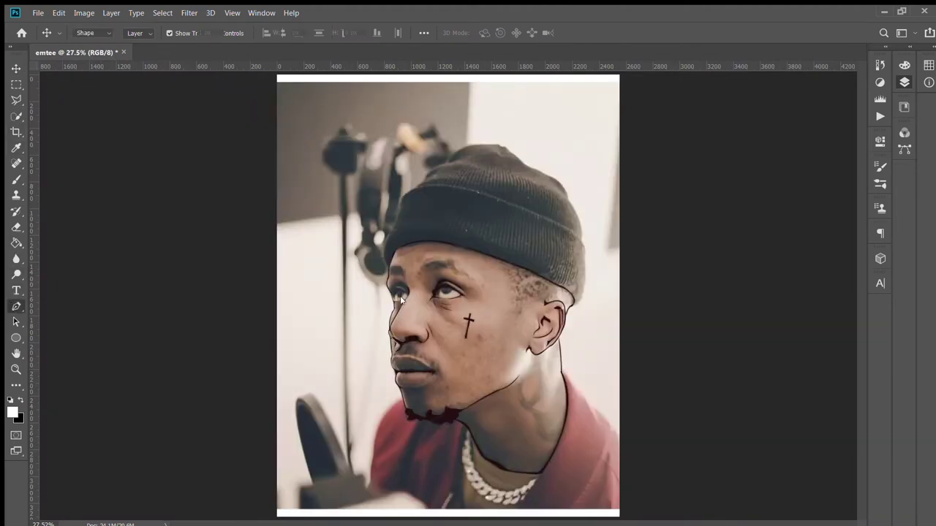
scroll(472, 297, up, 1)
scroll(471, 296, up, 1)
scroll(472, 297, up, 1)
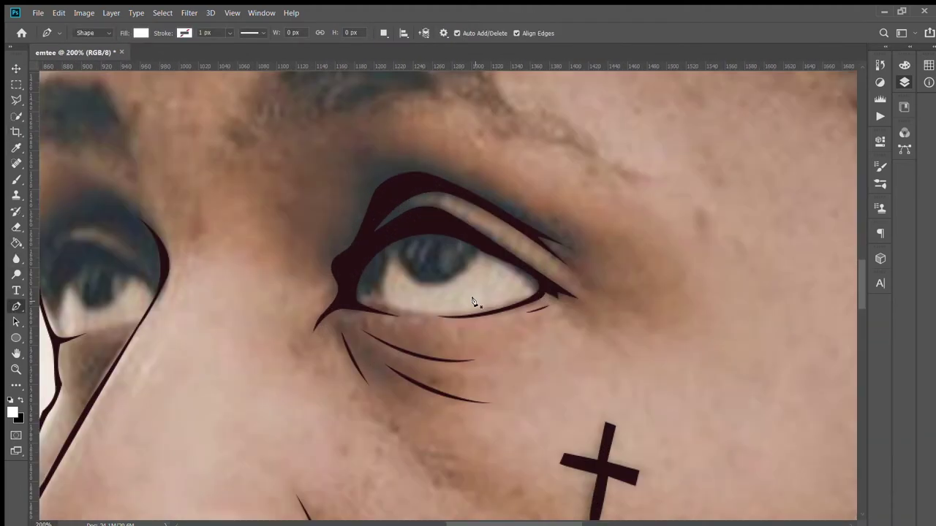
scroll(319, 256, up, 1)
click(275, 268)
drag(254, 247, 252, 225)
click(268, 208)
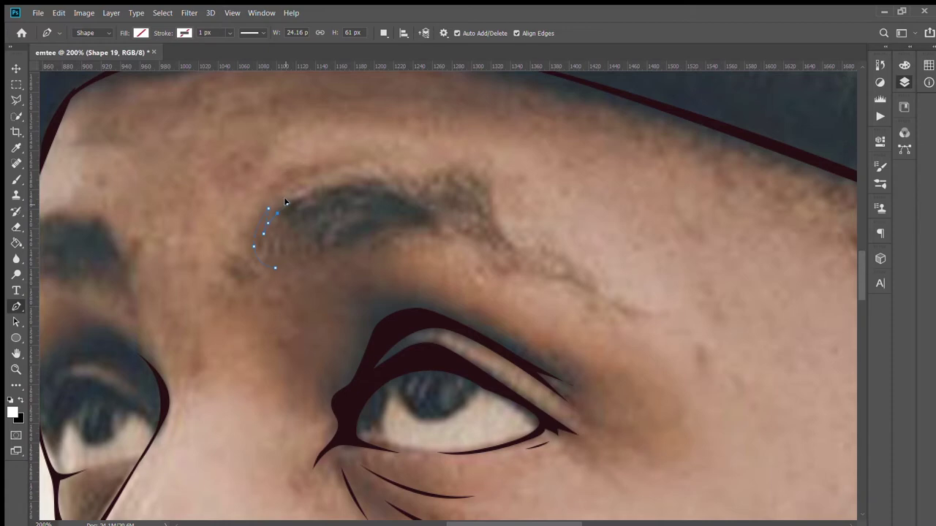
drag(289, 198, 288, 216)
- Trace the brow's top to its outer end and back along the underside, closing the shape
click(325, 191)
drag(339, 196, 334, 190)
mouse_move(355, 192)
mouse_down()
mouse_move(422, 198)
mouse_move(408, 183)
mouse_up()
drag(477, 217, 506, 236)
drag(345, 234, 328, 244)
click(308, 253)
click(271, 267)
key(v)
key(ctrl+0)
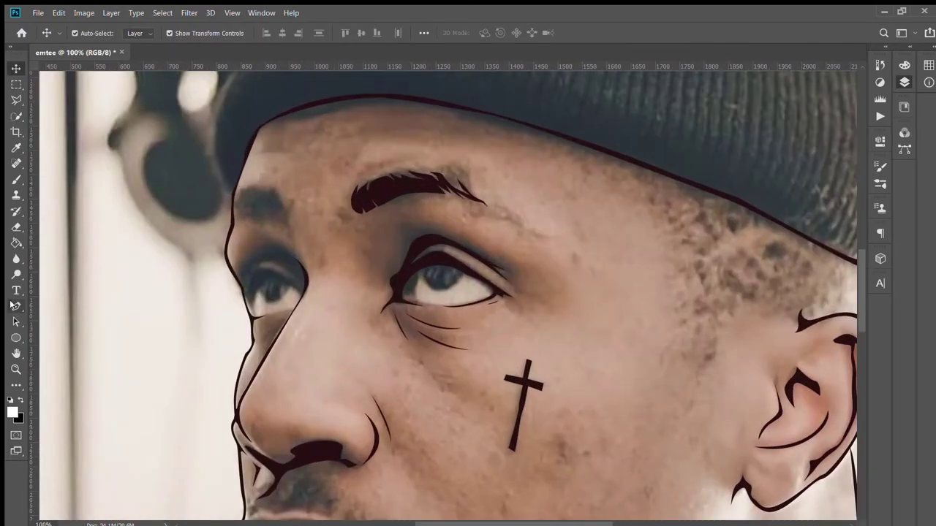
- Draw a small closed hair-strand shape (Shape 20) from the eyebrow tip
click(16, 306)
key(ctrl+plus)
click(417, 126)
drag(442, 136, 460, 145)
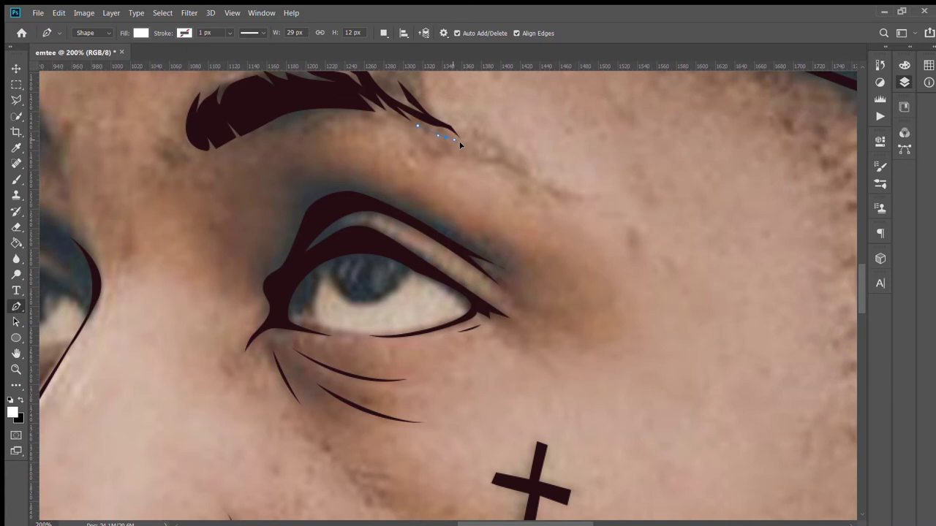
click(479, 153)
click(416, 126)
- Trace a second strand (Shape 21) from past the brow tail to a pointed tip near the temple
click(456, 115)
click(476, 132)
click(496, 149)
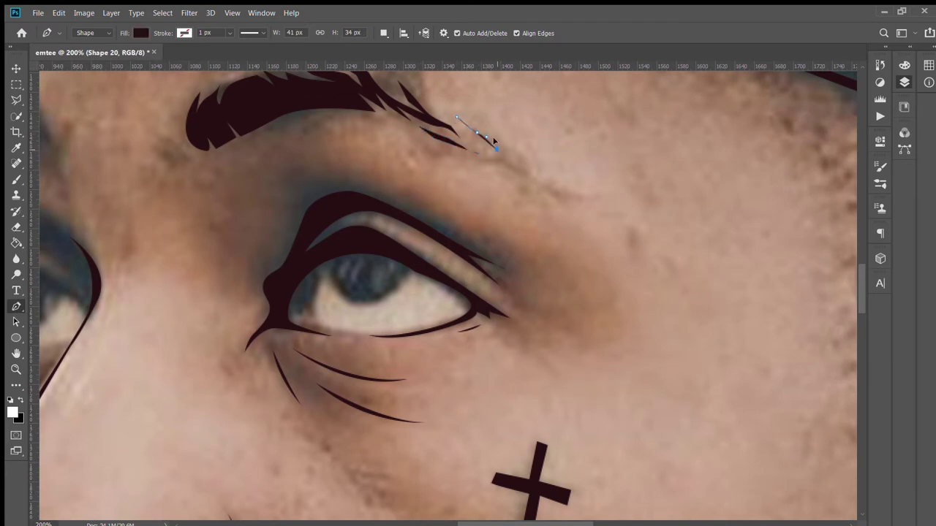
click(506, 153)
click(519, 160)
click(528, 173)
click(496, 138)
click(541, 188)
- Trace the strand's return edge back and close Shape 21
click(522, 176)
click(507, 169)
click(491, 154)
click(470, 146)
click(456, 116)
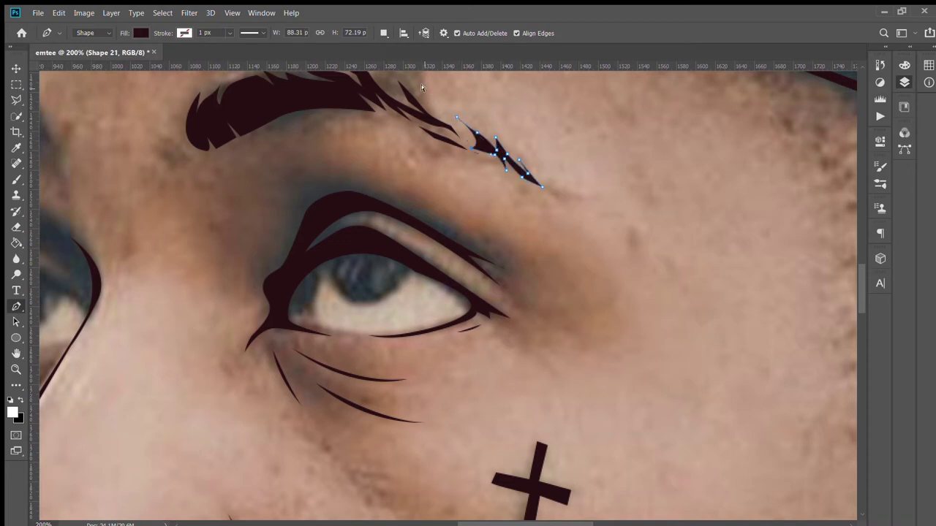
- Thin the strand's left part, lengthen it upward, and view the whole portrait
drag(471, 147, 482, 152)
drag(456, 116, 451, 110)
click(15, 68)
key(ctrl+0)
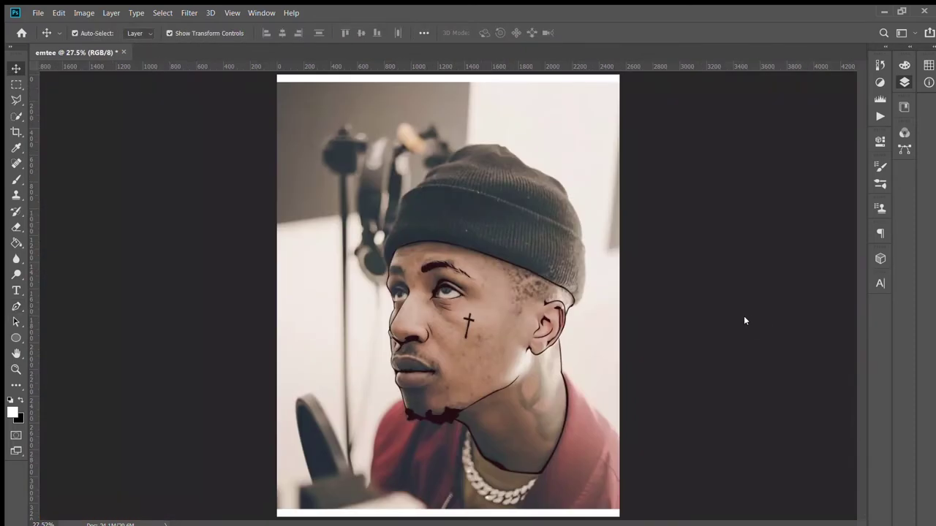
- Trace the far eyebrow above the near eye as a closed, dark-filled Shape 22
key(p)
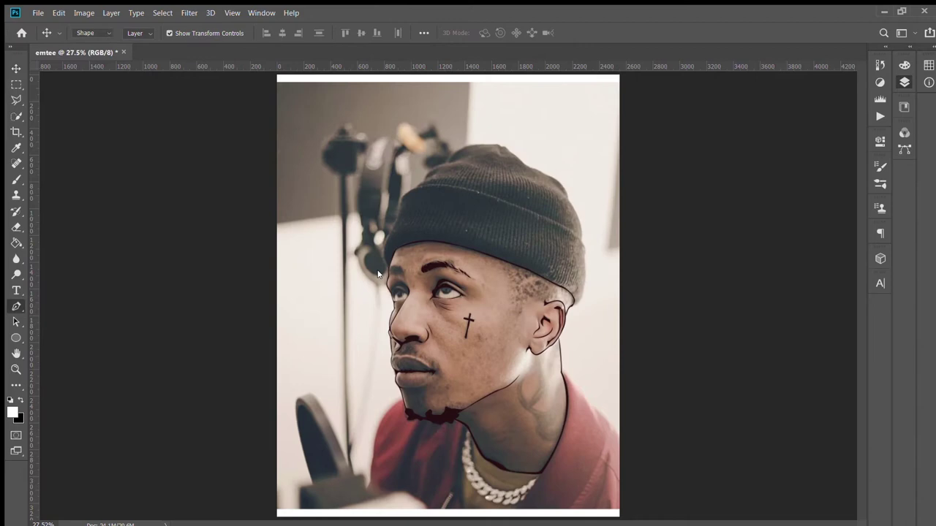
key(ctrl+plus)
key(ctrl+plus)
key(ctrl+plus)
key(ctrl+plus)
key(ctrl+plus)
key(ctrl+plus)
scroll(380, 277, left, 3)
click(238, 292)
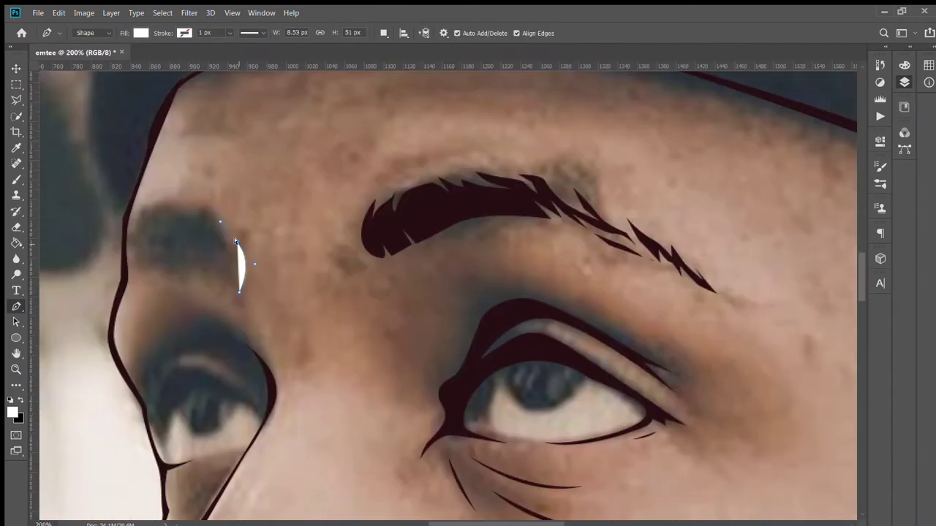
drag(219, 232, 201, 211)
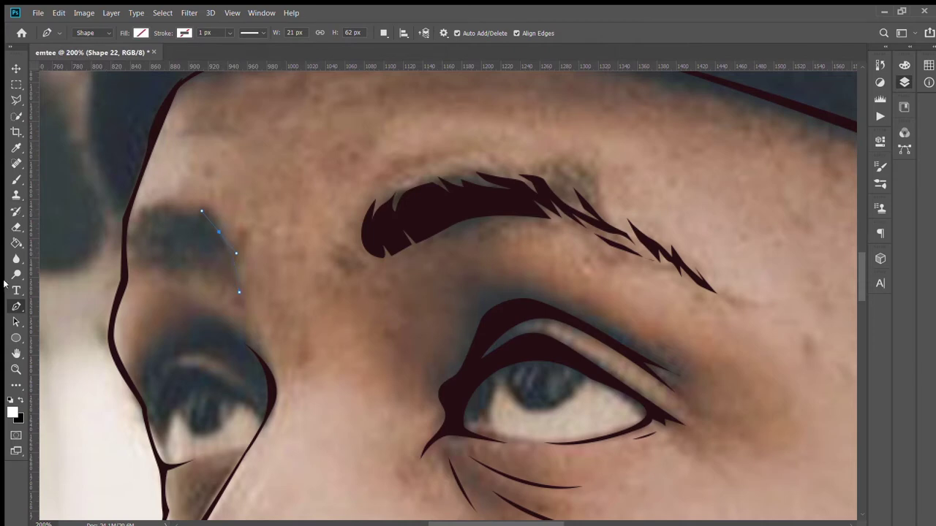
drag(188, 214, 196, 230)
drag(141, 220, 138, 230)
click(127, 217)
mouse_move(123, 248)
mouse_down()
mouse_move(127, 275)
mouse_move(162, 260)
mouse_up()
drag(194, 273, 234, 294)
click(126, 217)
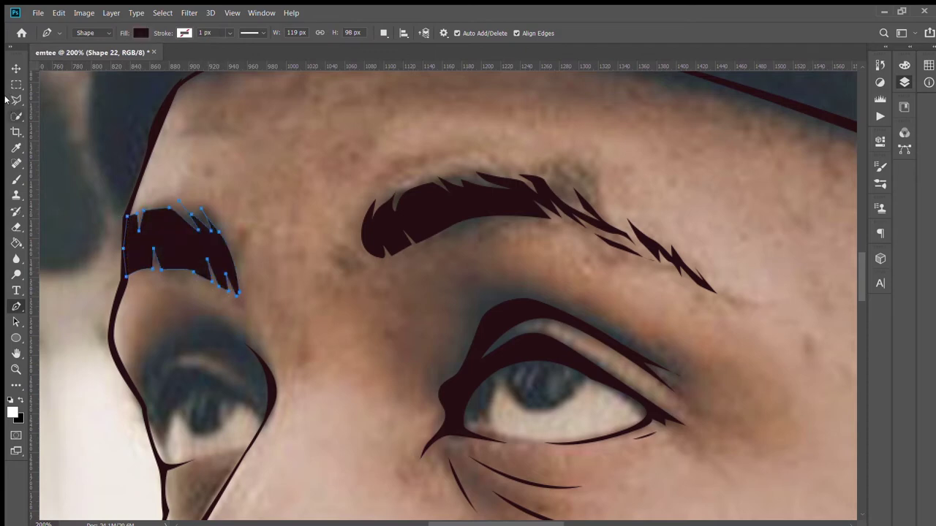
key(v)
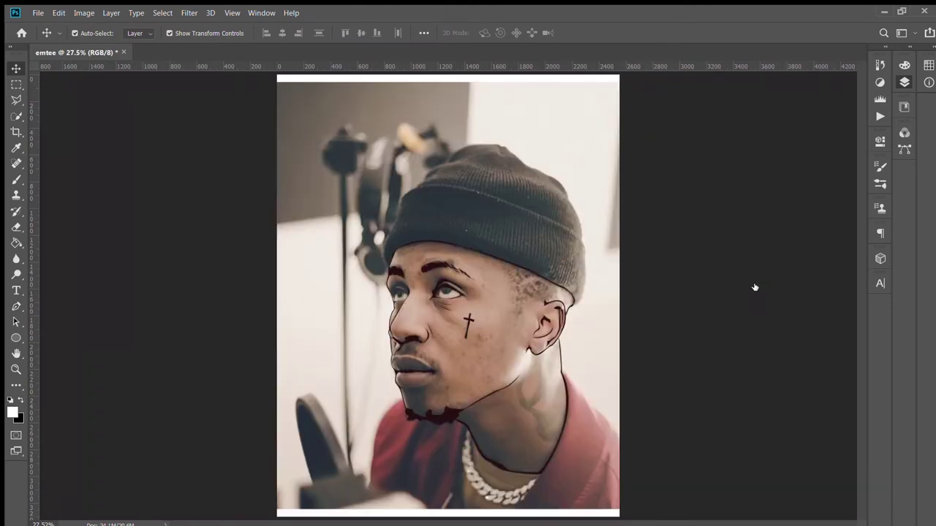
- Draw a small closed outline around the left eye's lower lid and review the fills
key(alt+bracketleft)
key(alt+bracketleft)
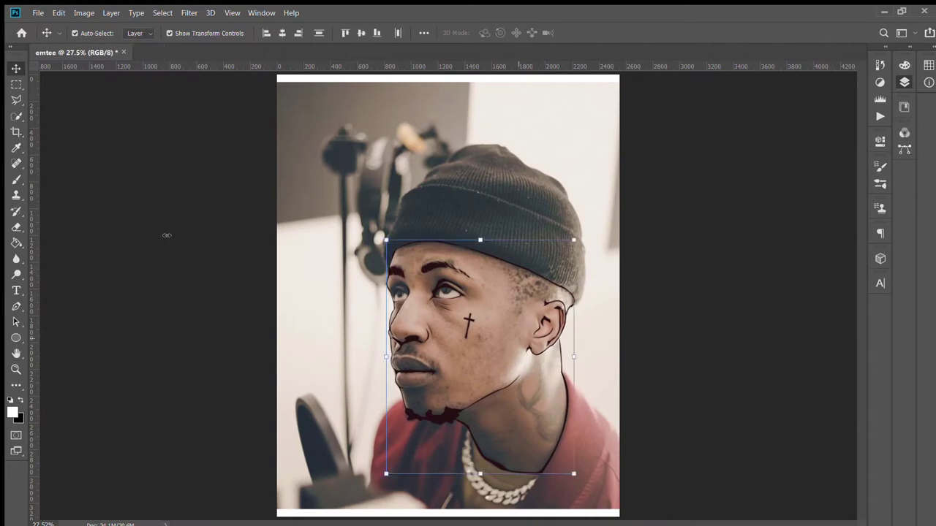
key(p)
key(ctrl+plus)
key(ctrl+plus)
key(ctrl+plus)
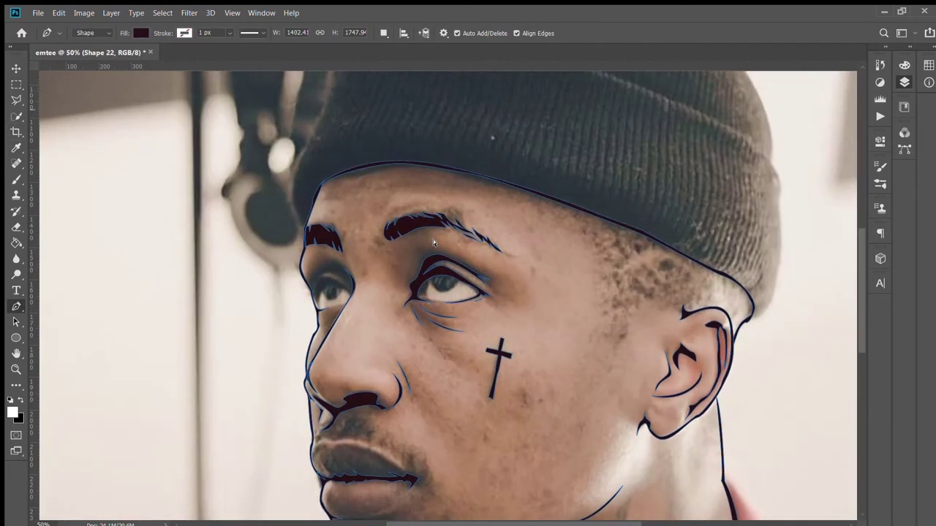
key(ctrl+plus)
key(ctrl+plus)
key(ctrl+plus)
key(ctrl+plus)
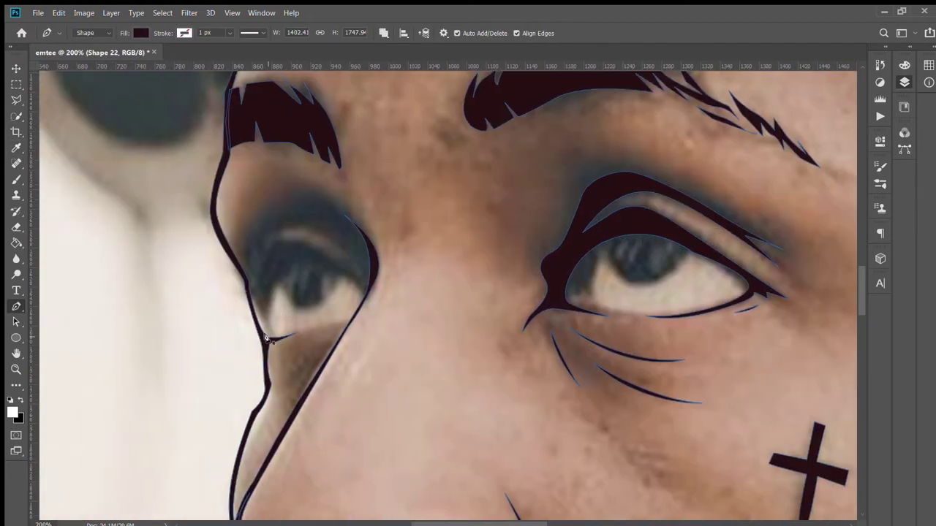
click(362, 299)
drag(313, 255, 289, 256)
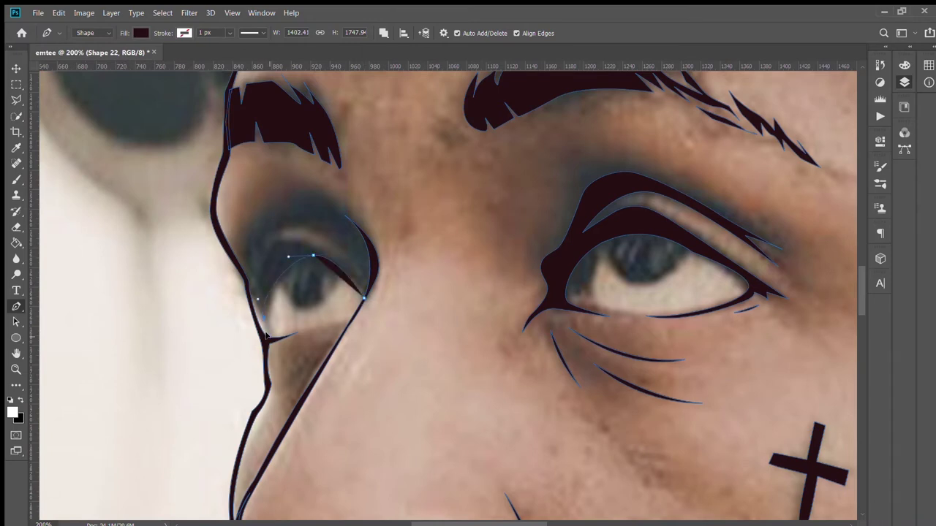
click(295, 332)
click(363, 298)
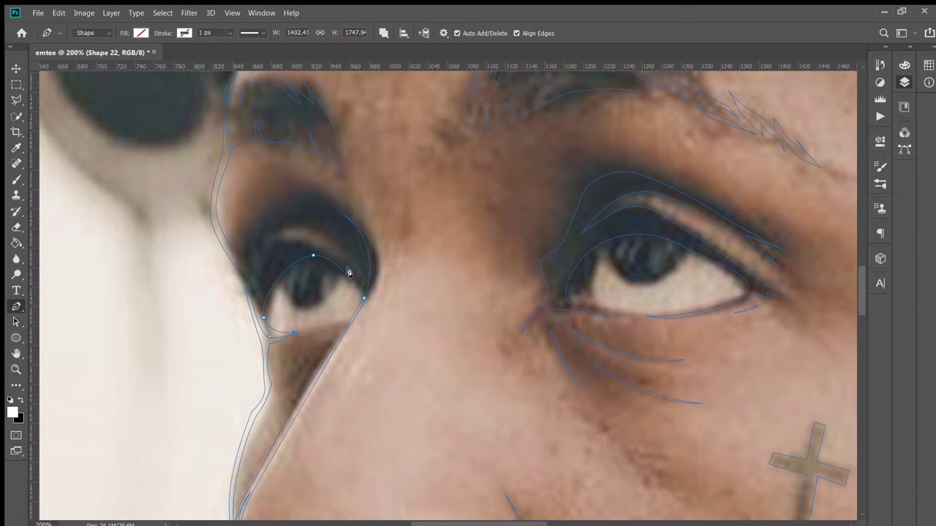
key(Return)
key(v)
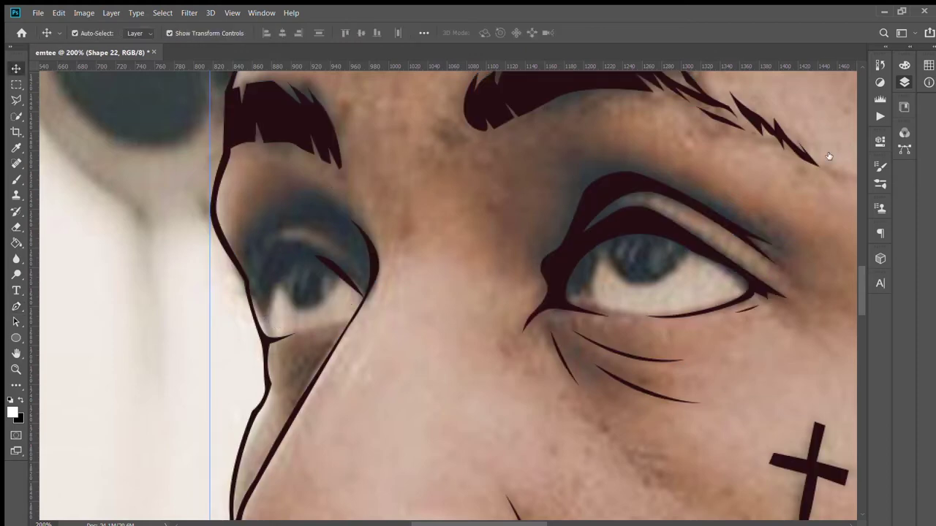
- Draw a dark lower-eyelid shape along the left eye's inner corner
key(p)
click(307, 329)
click(364, 301)
click(333, 326)
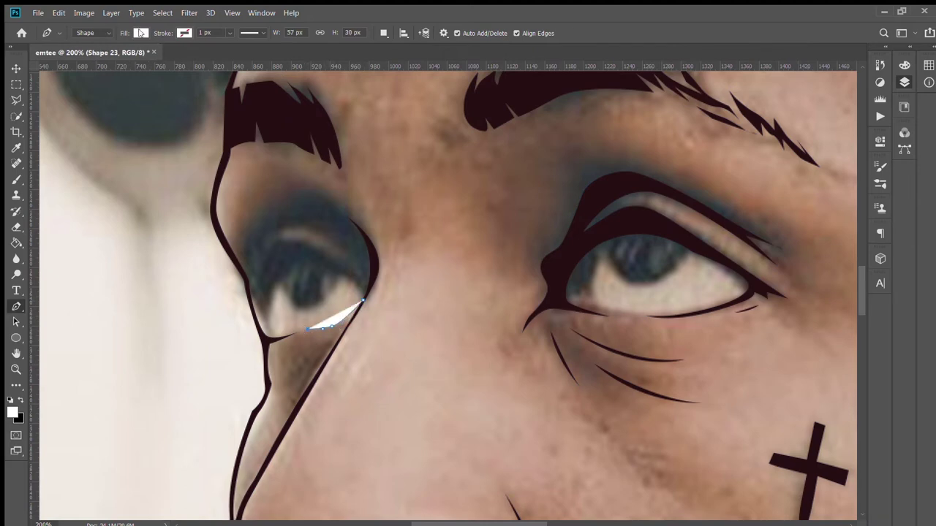
click(345, 327)
click(363, 300)
- Draw a trial upper-eyelid shape across the eye and reshape its corner and lower curve
click(247, 279)
drag(260, 237, 237, 254)
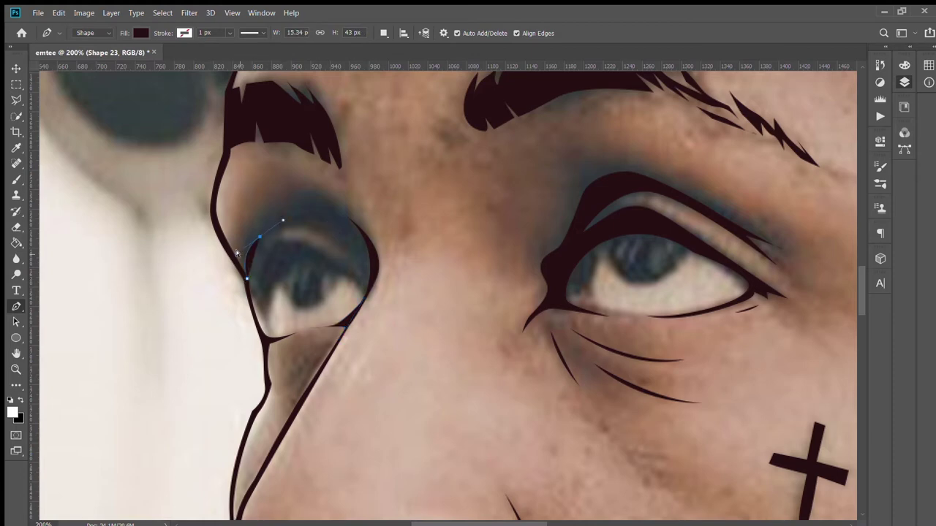
click(315, 217)
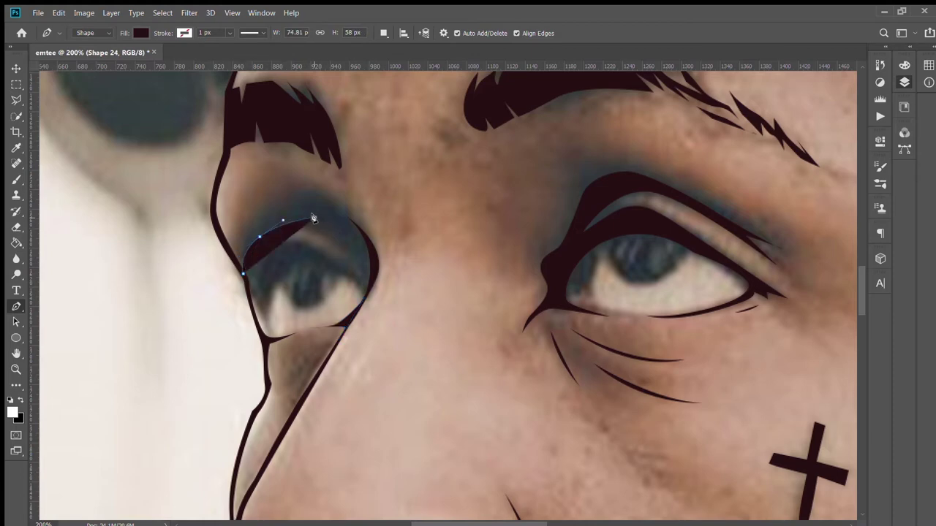
mouse_move(315, 217)
mouse_down()
mouse_move(313, 230)
mouse_move(260, 260)
mouse_up()
click(345, 252)
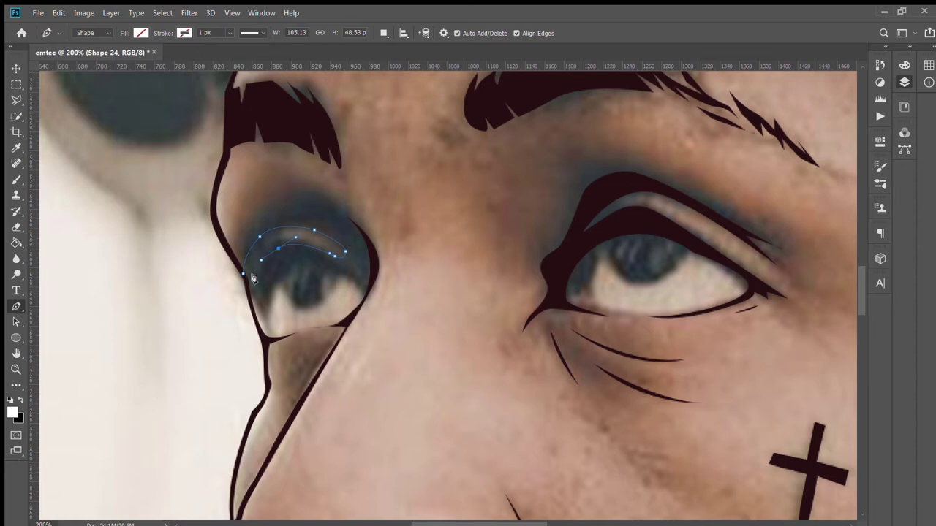
drag(242, 272, 245, 286)
drag(315, 327, 328, 310)
drag(289, 335, 266, 314)
- Refine the eye outline's lower curve by removing, adding and moving anchor points
key(z)
click(16, 305)
click(290, 334)
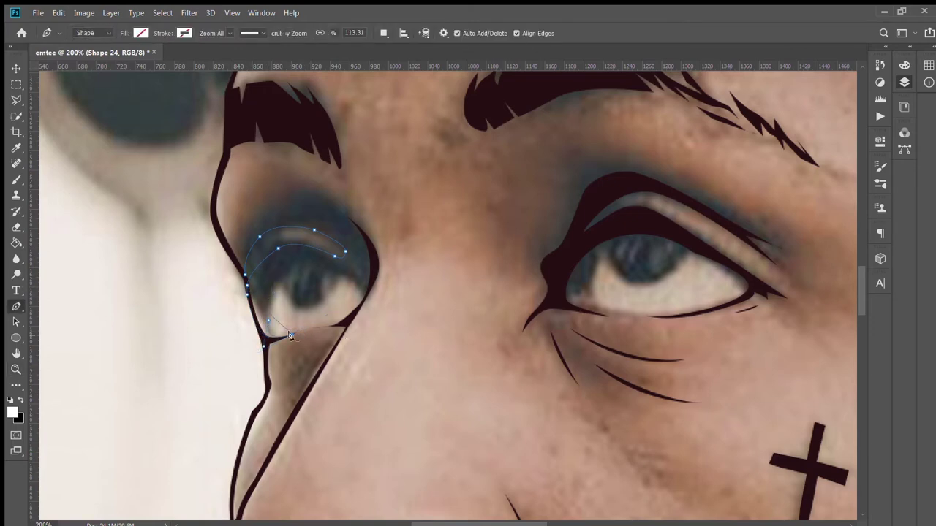
drag(265, 316, 255, 322)
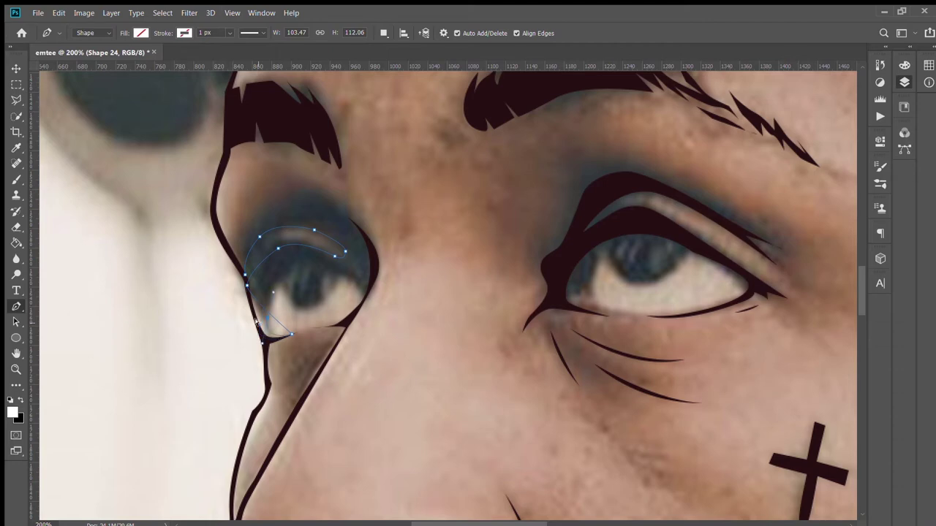
click(289, 332)
drag(291, 334, 333, 319)
drag(279, 334, 263, 339)
click(248, 306)
- Fill the eye shape dark, then delete the rejected upper-eyelid Shape 24
key(ctrl+BackSpace)
key(v)
key(Delete)
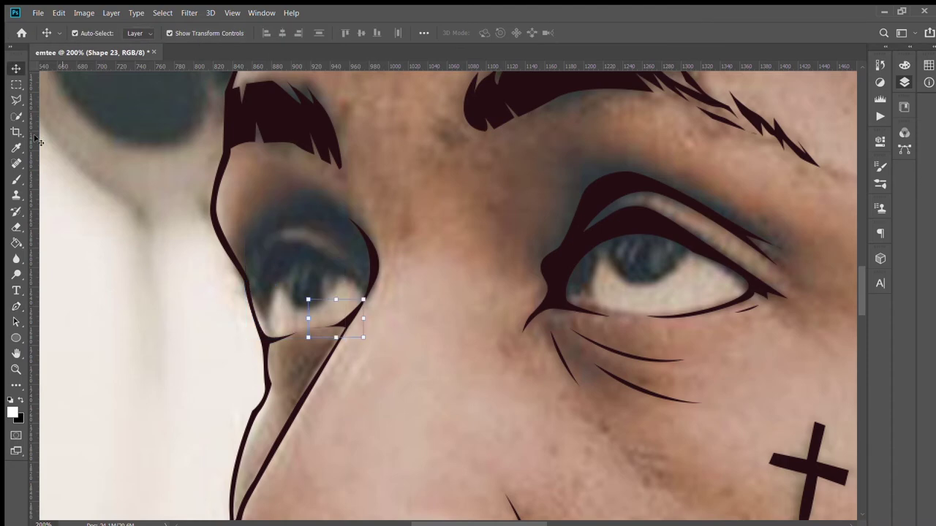
- Draw a closed, filled upper-eyelid outline (Shape 24) around the left eye
click(368, 289)
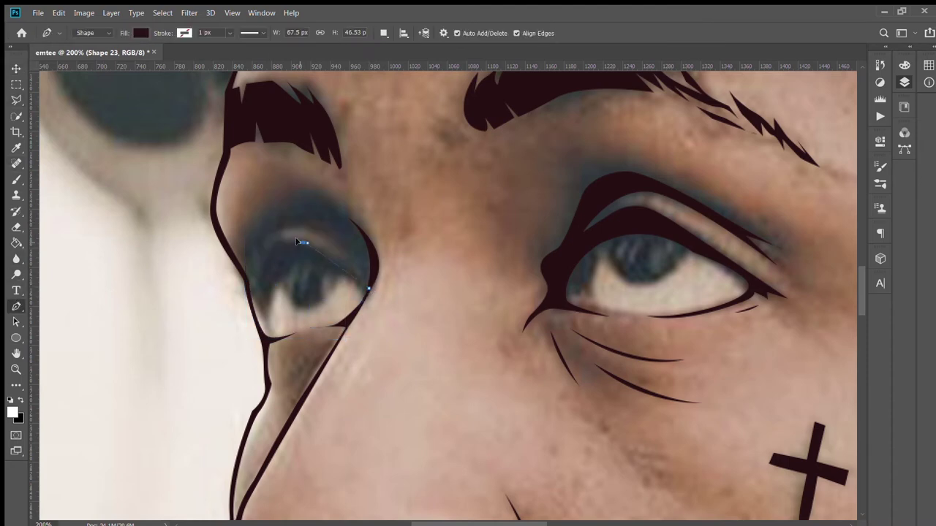
click(303, 242)
click(264, 259)
click(247, 282)
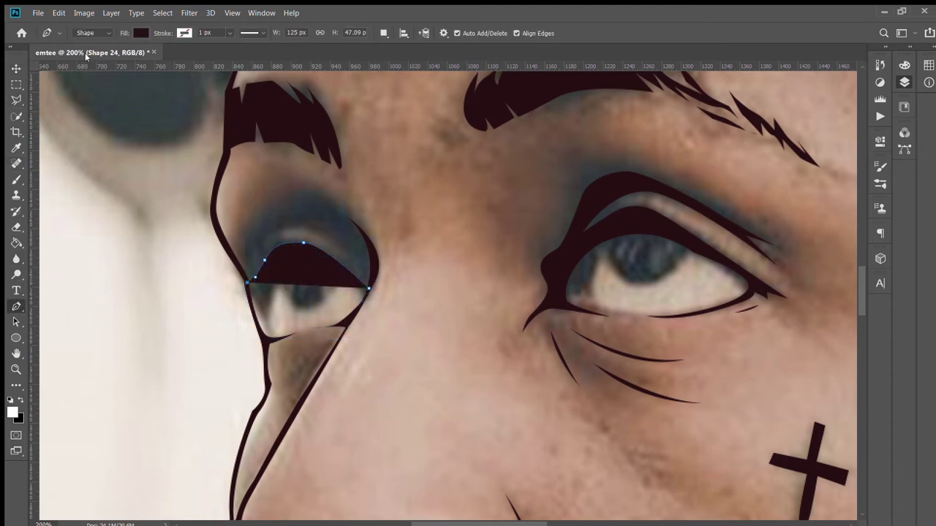
key(ctrl+z)
click(252, 306)
click(260, 325)
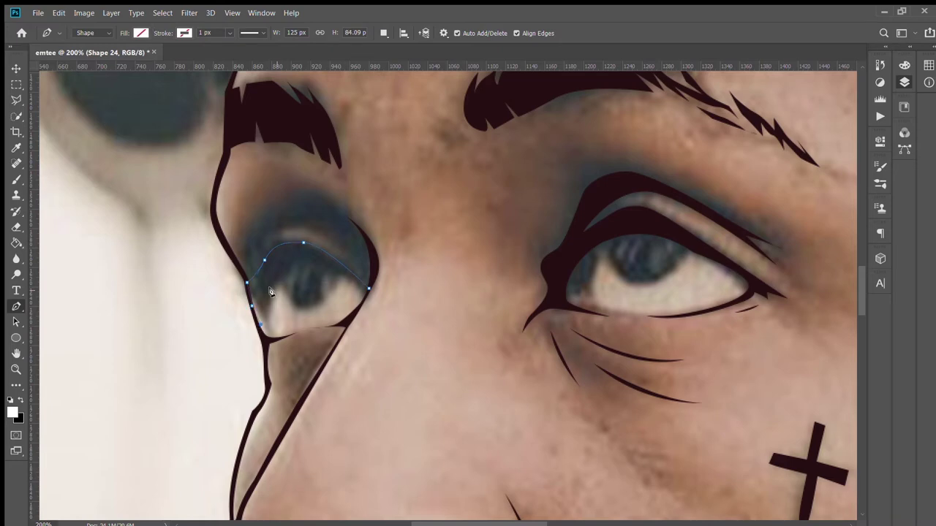
click(258, 326)
drag(274, 279, 320, 269)
mouse_move(352, 307)
mouse_down()
mouse_move(343, 313)
mouse_move(351, 308)
mouse_up()
click(247, 282)
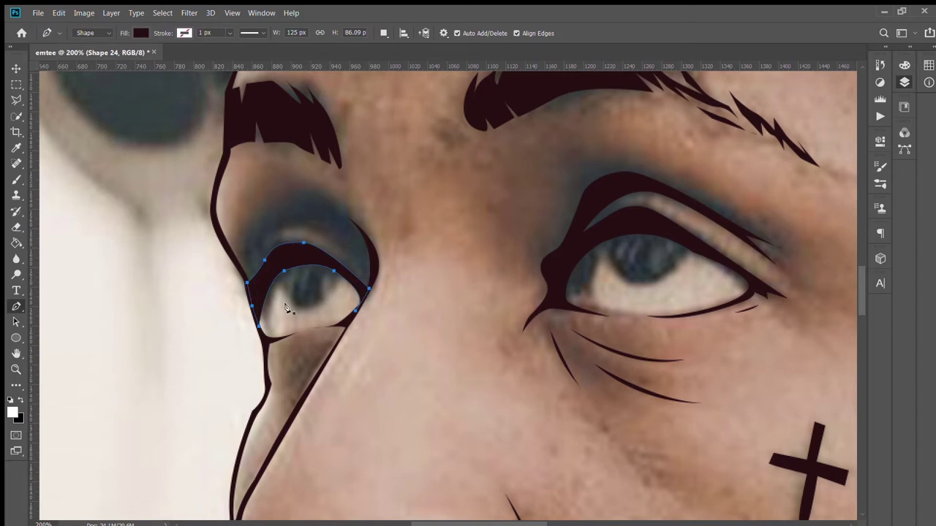
- Draw and shape a dark crease shape (Shape 25) above the eyelid
click(345, 272)
click(306, 231)
drag(343, 246, 365, 269)
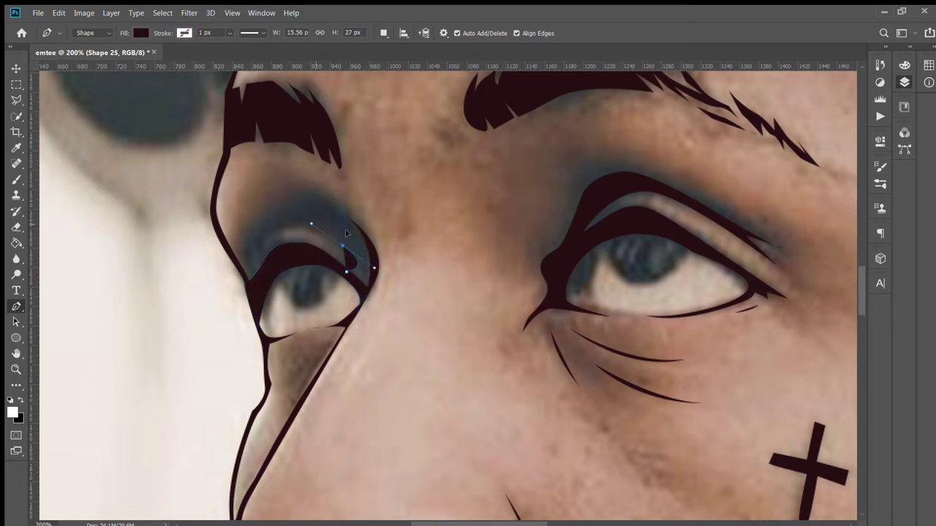
mouse_move(277, 230)
mouse_down()
mouse_move(254, 244)
mouse_move(248, 274)
mouse_up()
mouse_move(348, 219)
mouse_down()
mouse_move(461, 277)
mouse_move(208, 159)
mouse_up()
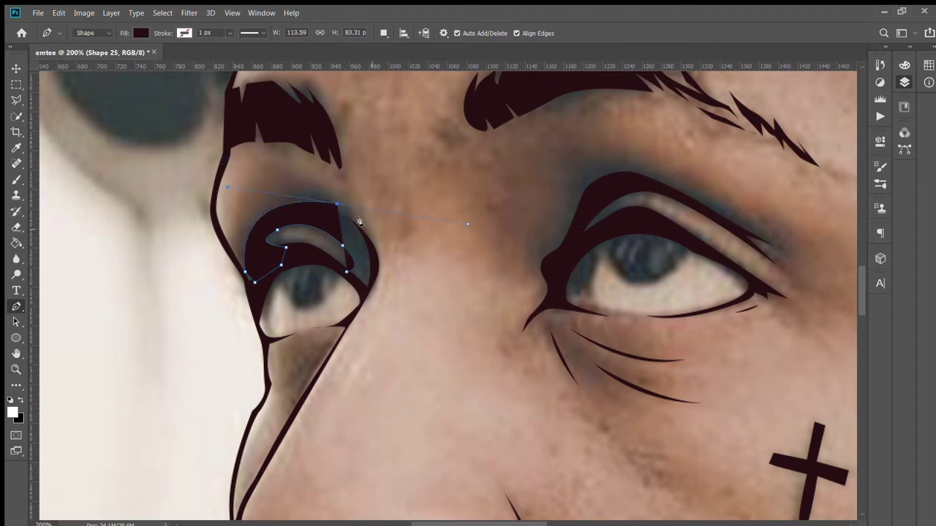
mouse_move(207, 159)
mouse_down()
mouse_move(445, 238)
mouse_move(438, 256)
mouse_up()
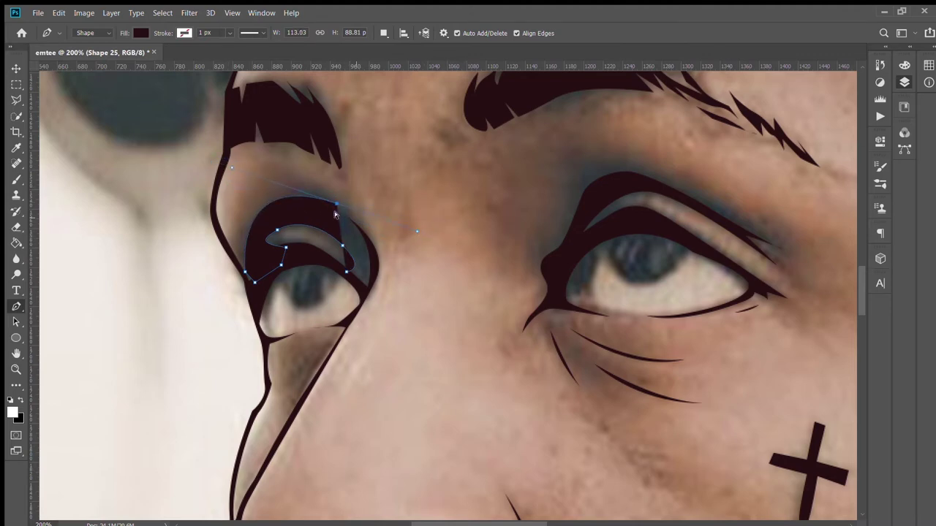
drag(377, 274, 369, 287)
drag(388, 232, 381, 240)
drag(361, 306, 351, 282)
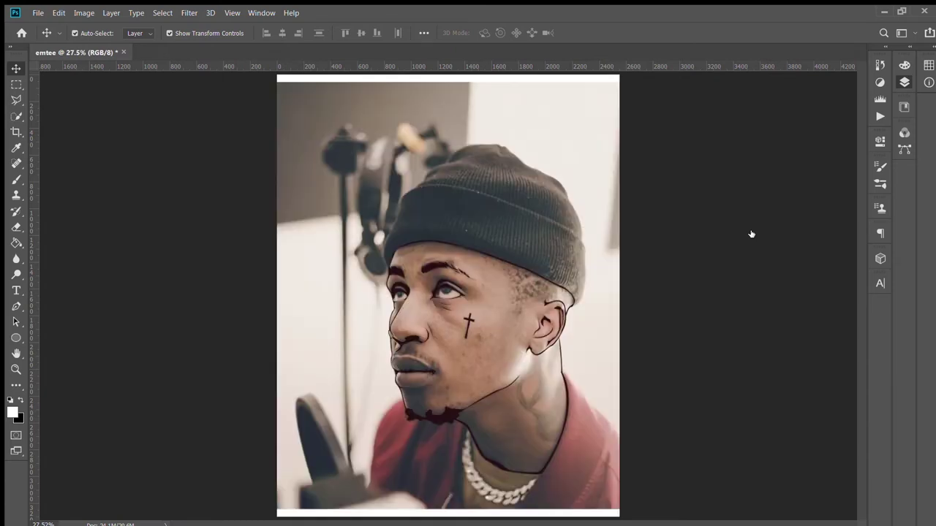
- Start a collar line (Shape 26) at the neck's side and remove its fill
click(16, 306)
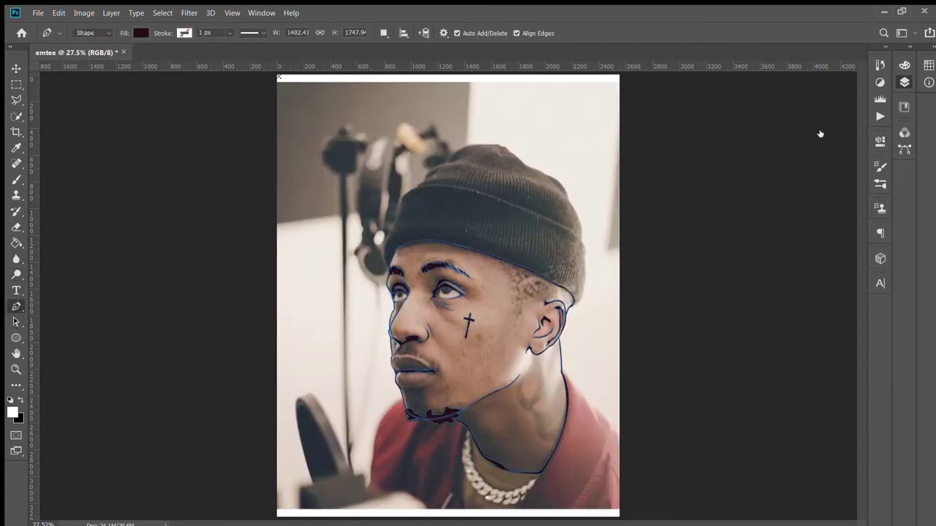
key(ctrl+plus)
key(ctrl+plus)
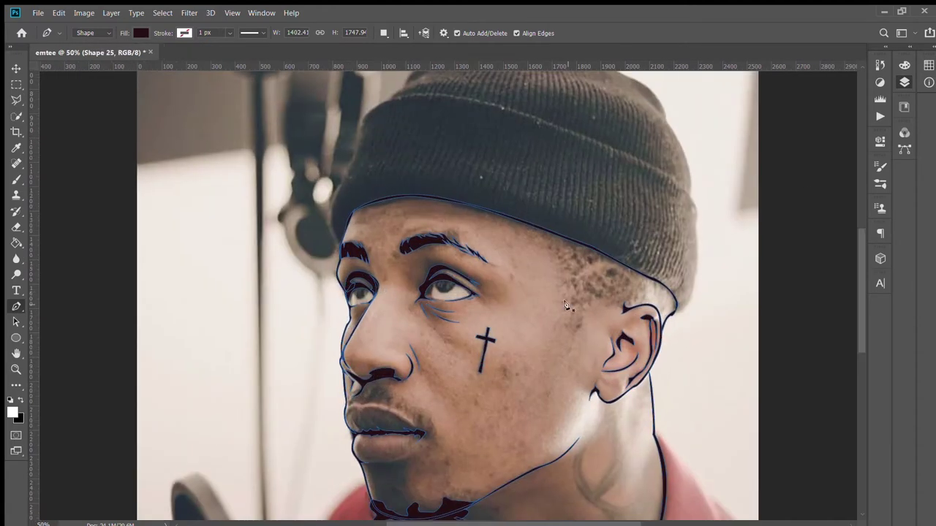
scroll(564, 307, down, 3)
click(652, 248)
drag(687, 283, 694, 297)
drag(613, 522, 647, 524)
click(598, 316)
drag(638, 362, 638, 380)
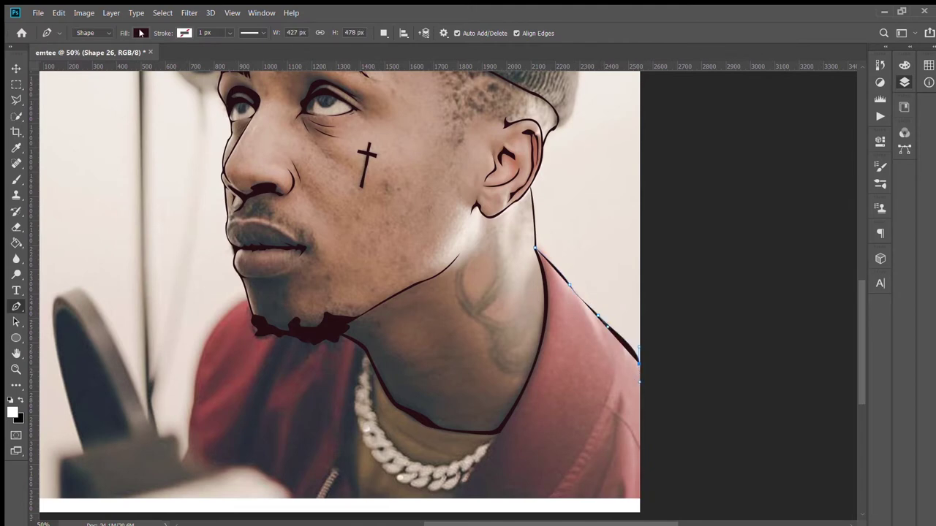
click(141, 33)
click(84, 56)
- Continue the line along the shoulder edge and shirt seam, curving back up the collar
scroll(637, 363, up, 3)
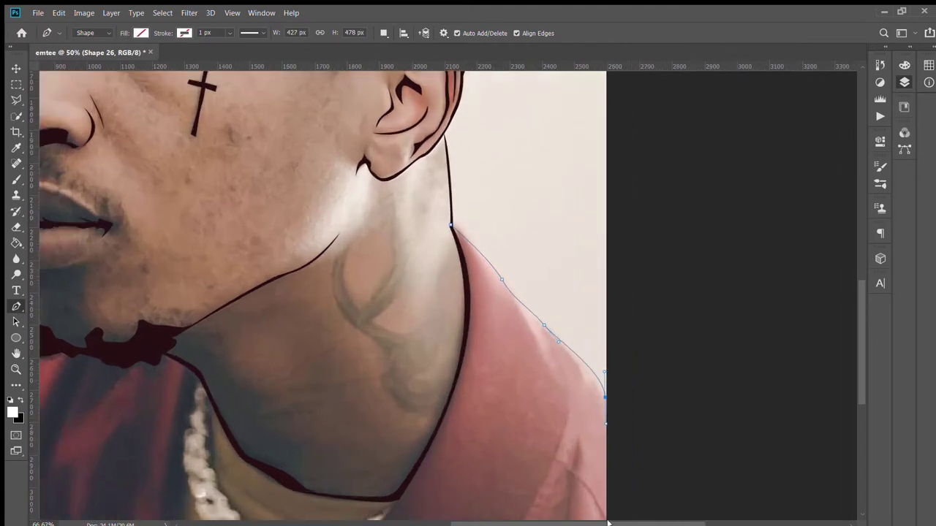
alt+click(663, 437)
click(613, 376)
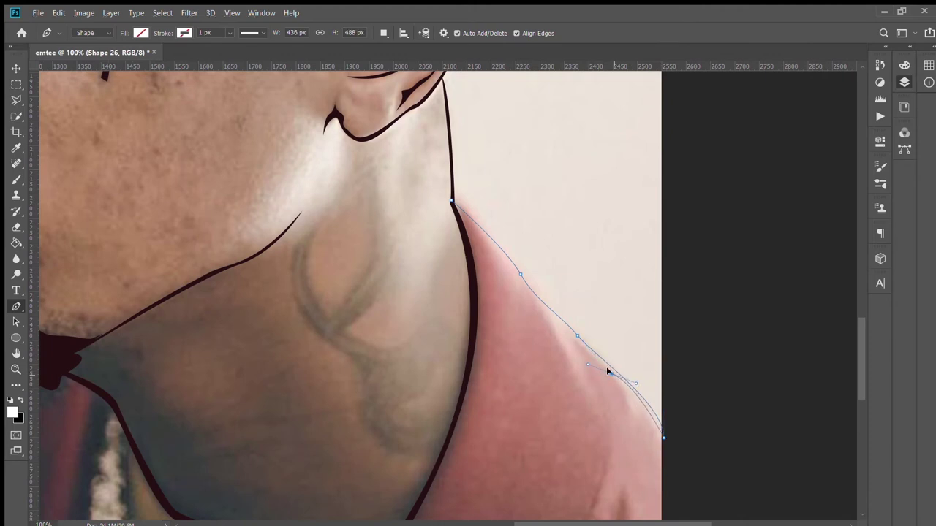
scroll(606, 371, down, 5)
drag(612, 263, 605, 294)
click(572, 364)
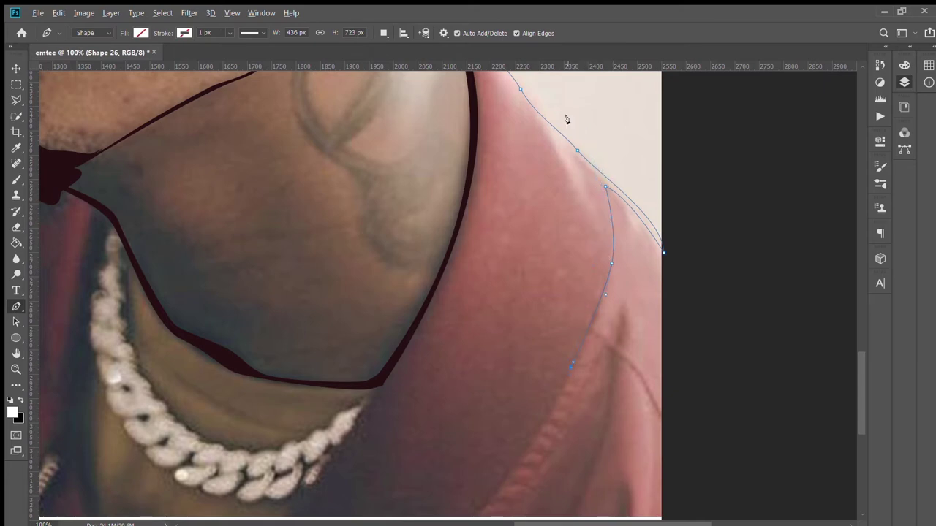
drag(592, 176, 576, 162)
scroll(506, 109, up, 3)
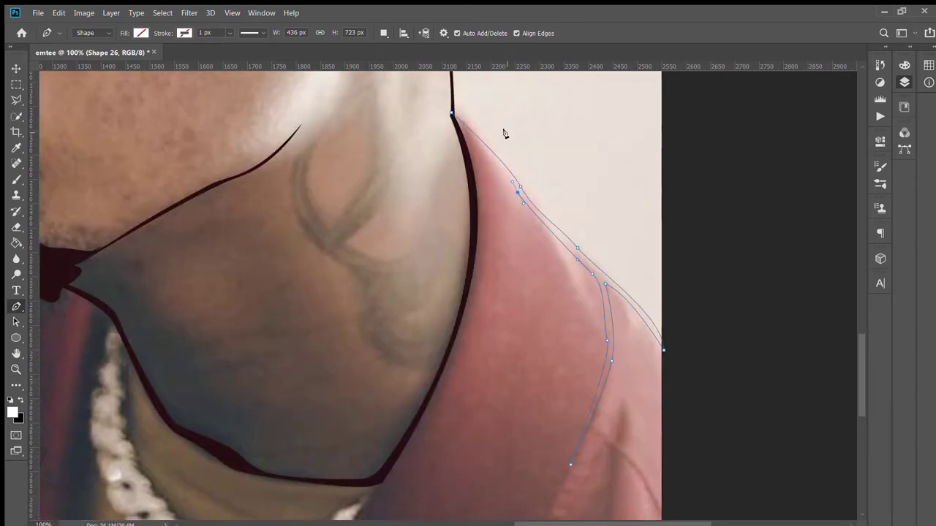
drag(451, 113, 457, 130)
scroll(622, 395, down, 5)
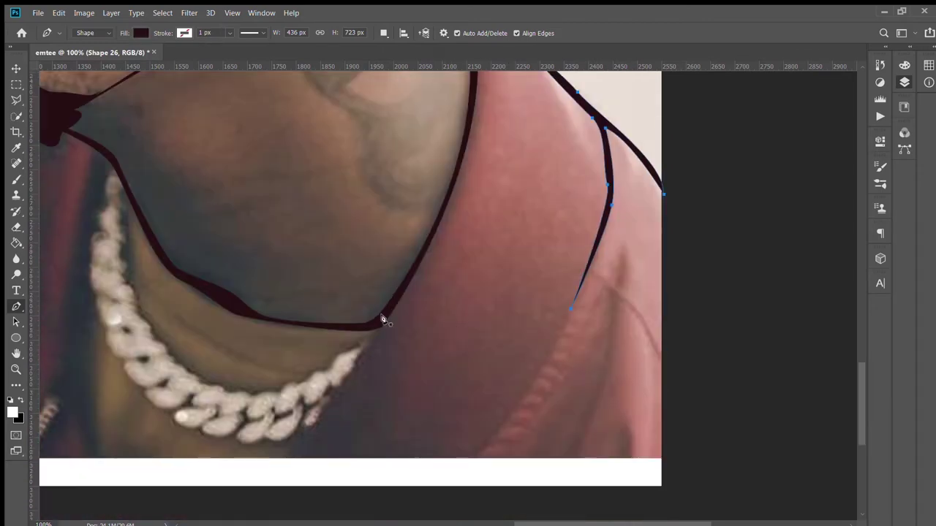
- Draw a closed neckline wedge reaching the image's bottom edge
click(384, 320)
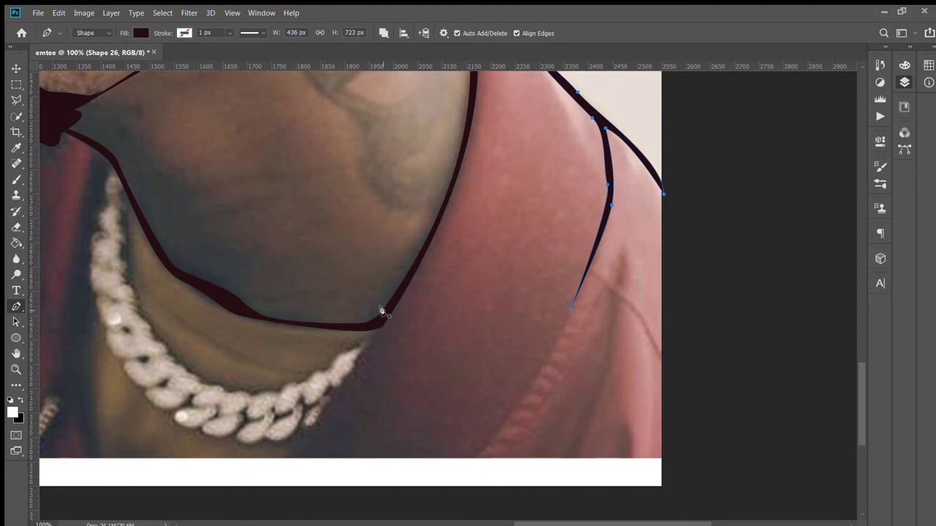
click(285, 457)
click(402, 295)
click(384, 320)
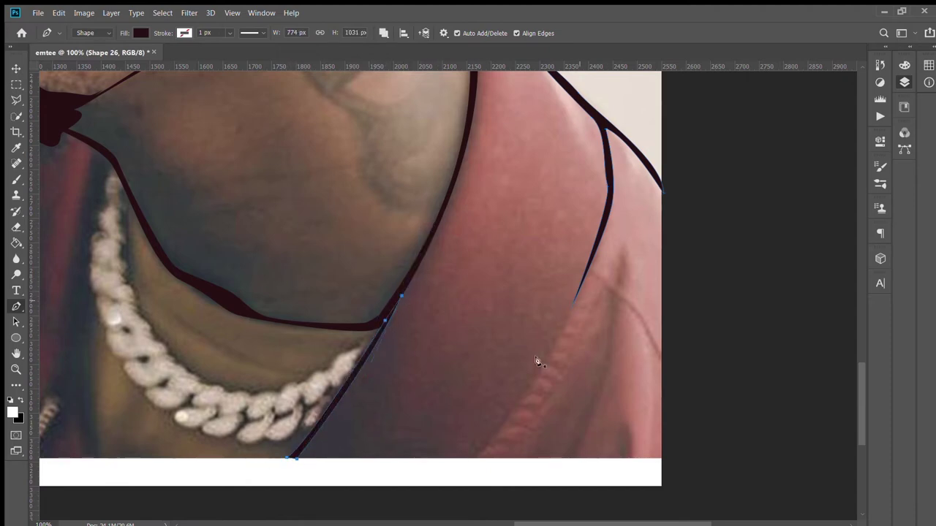
- Draw a thin closed sliver beside the chain down to the bottom edge, then zoom out
scroll(280, 400, left, 5)
click(270, 147)
drag(241, 317, 241, 364)
click(260, 456)
click(272, 459)
drag(260, 262, 251, 309)
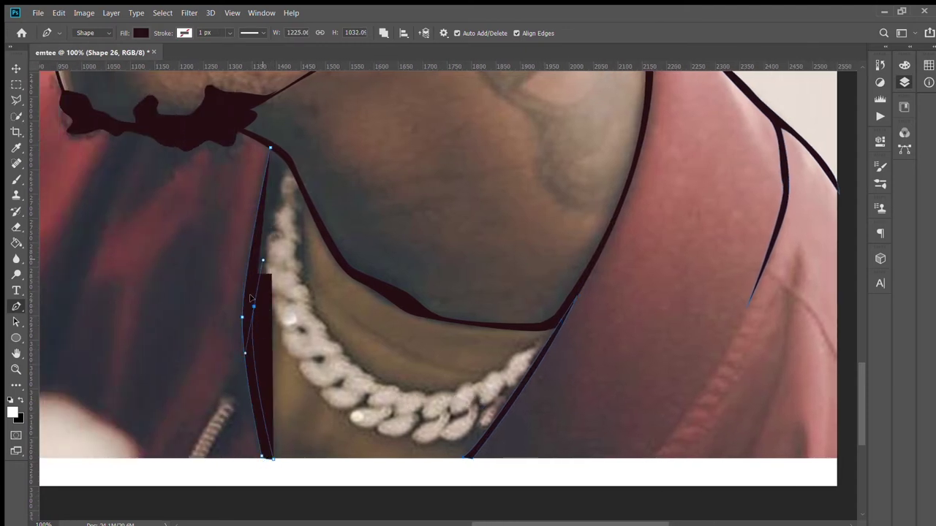
click(270, 148)
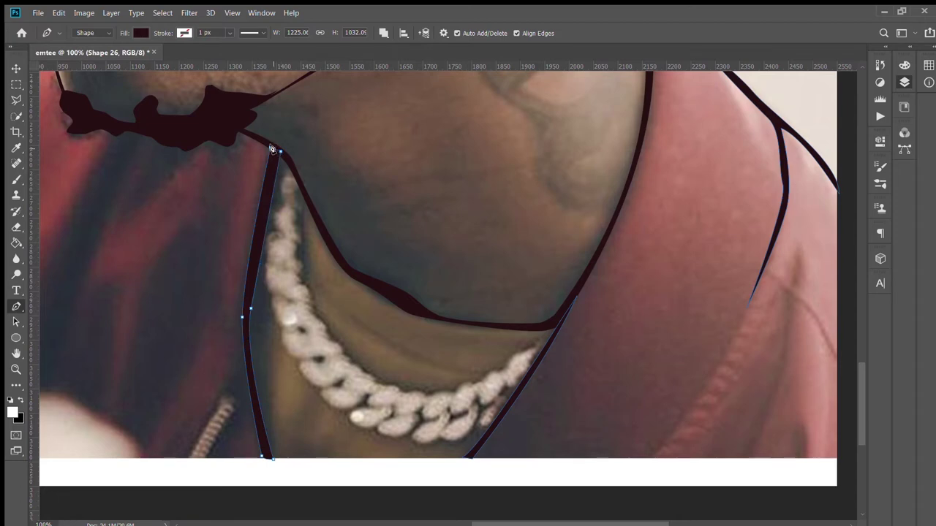
key(ctrl+minus)
key(ctrl+minus)
key(ctrl+minus)
key(ctrl+minus)
key(v)
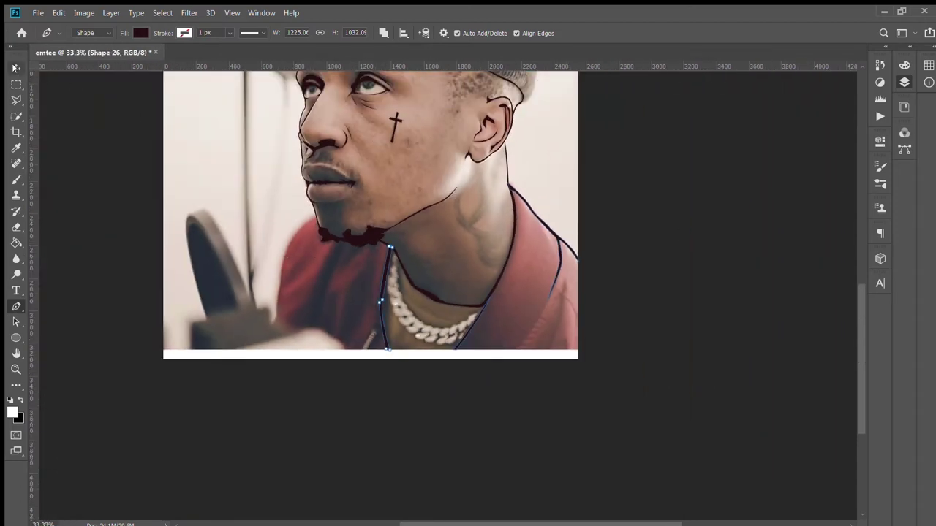
click(760, 177)
key(ctrl+comma)
key(ctrl+0)
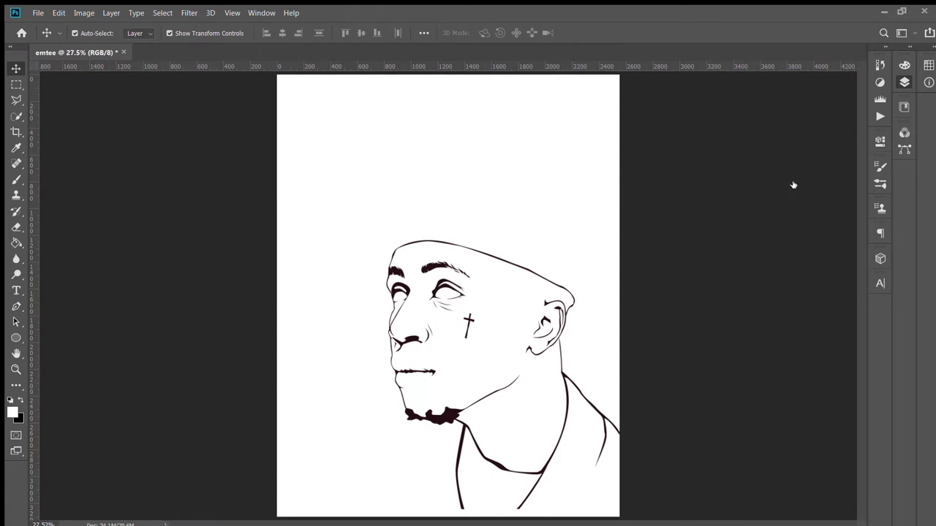
key(alt+bracketleft)
key(ctrl+comma)
click(16, 306)
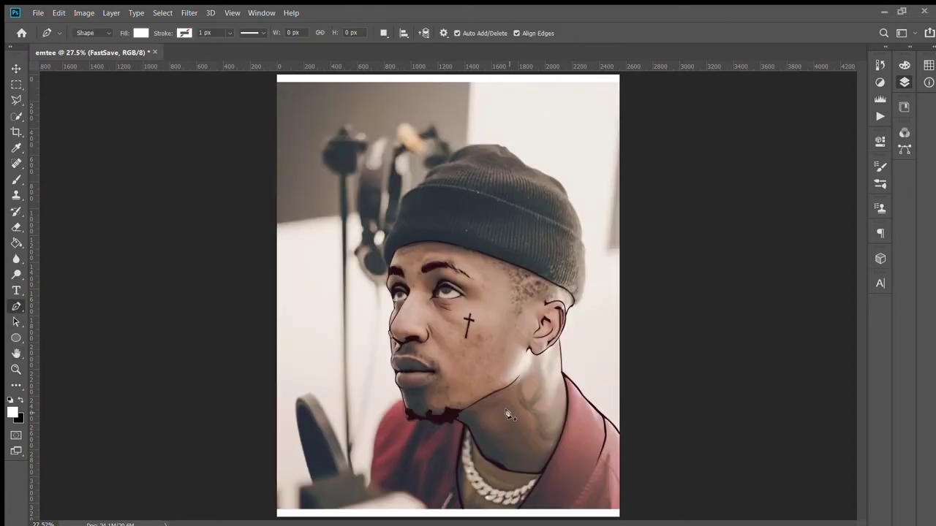
key(ctrl+plus)
key(ctrl+plus)
key(ctrl+plus)
key(ctrl+plus)
click(233, 400)
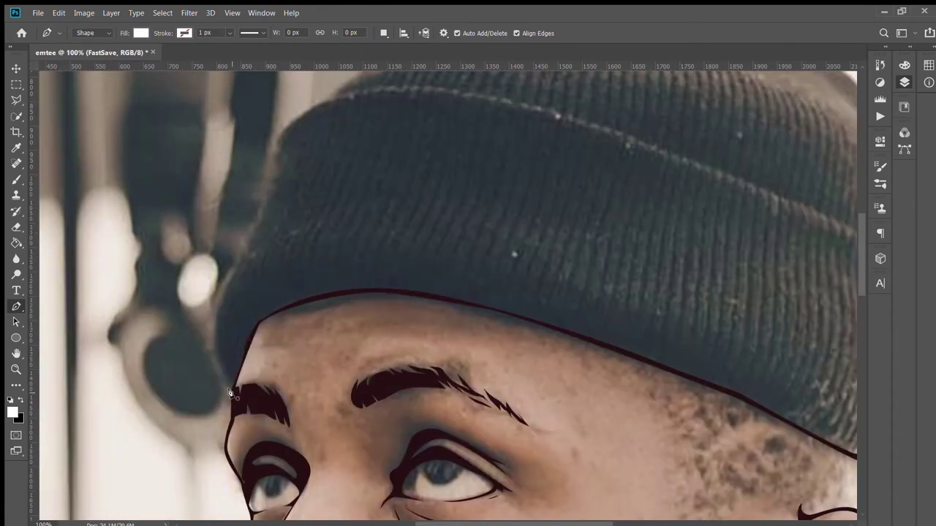
- Curve the pen path up onto the beanie and add anchors along the top of its crown
drag(220, 301, 244, 266)
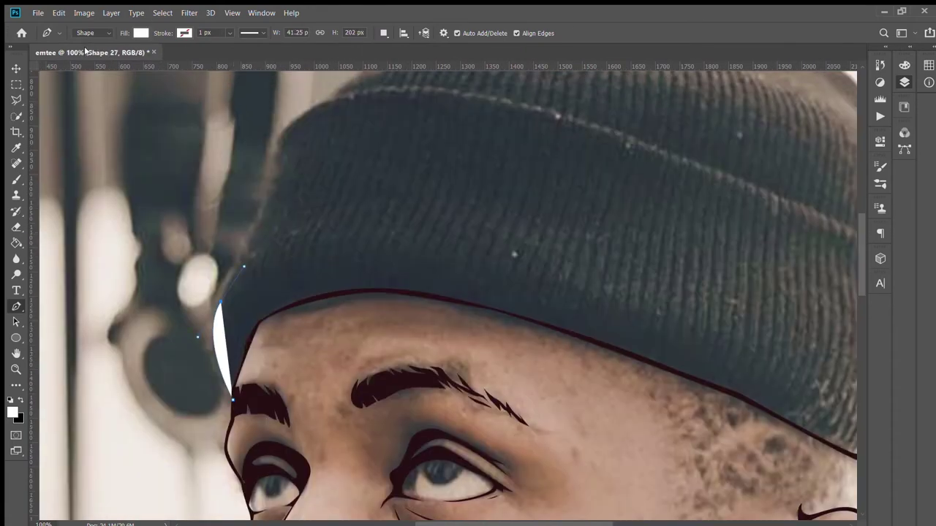
drag(276, 140, 271, 119)
scroll(362, 219, up, 5)
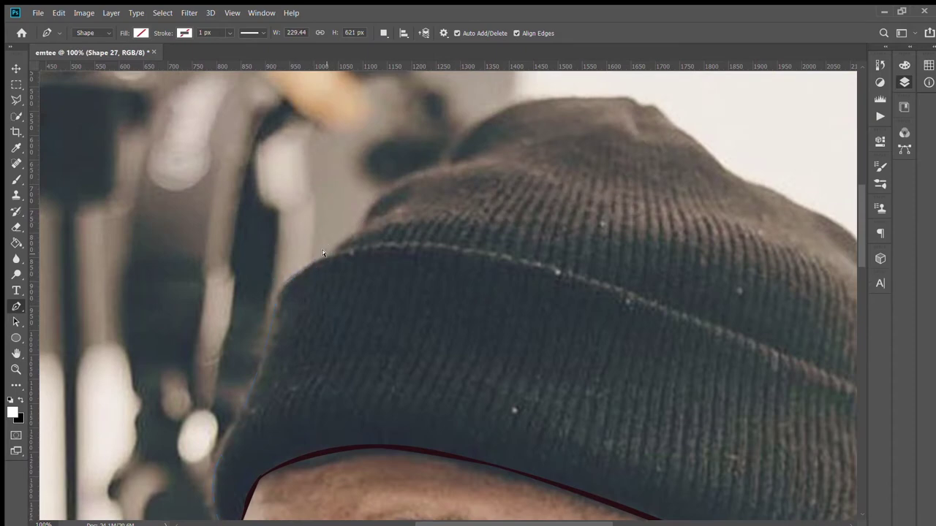
key(ctrl+z)
key(ctrl+shift+z)
click(413, 175)
click(473, 129)
drag(625, 96, 655, 106)
- Continue the path over the crown and bend it down the beanie's right side
scroll(658, 117, right, 5)
click(545, 131)
drag(587, 165, 659, 203)
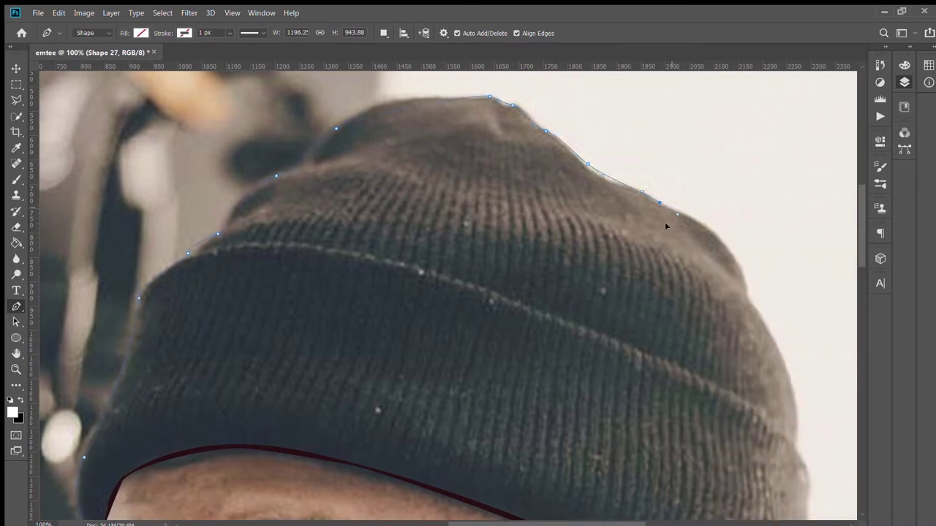
scroll(674, 212, right, 5)
drag(593, 288, 603, 353)
drag(645, 439, 640, 510)
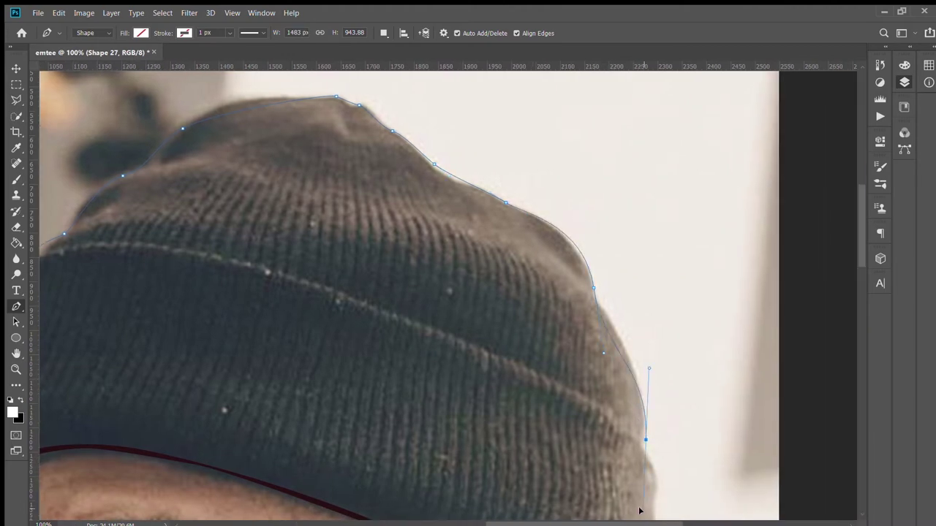
scroll(640, 510, down, 5)
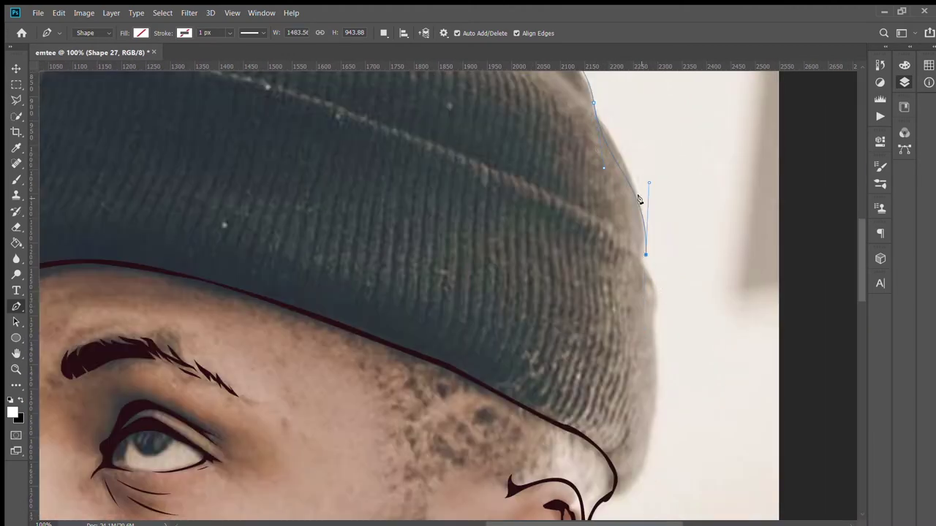
- Reshape the hat-edge anchors and curves where the beanie meets the ear
key(ctrl+minus)
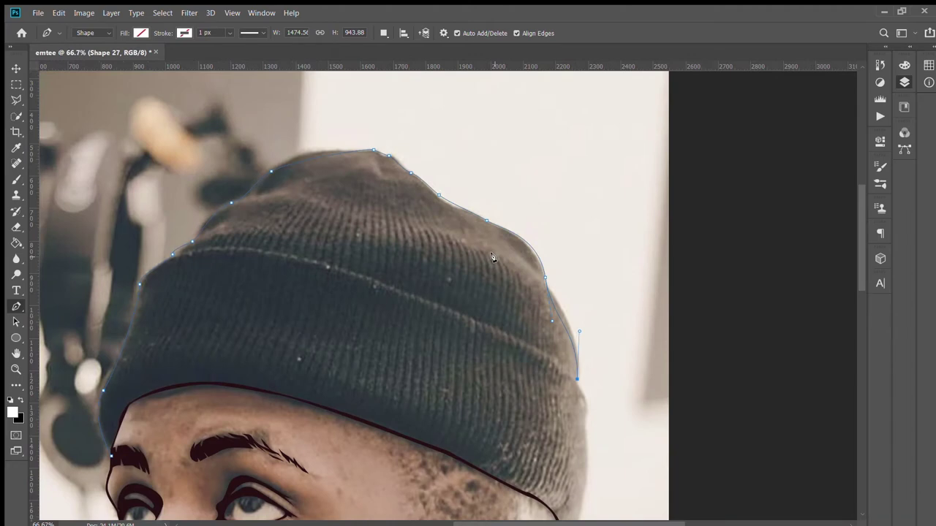
mouse_move(587, 454)
mouse_down()
mouse_move(591, 475)
mouse_move(551, 474)
mouse_up()
scroll(579, 451, down, 2)
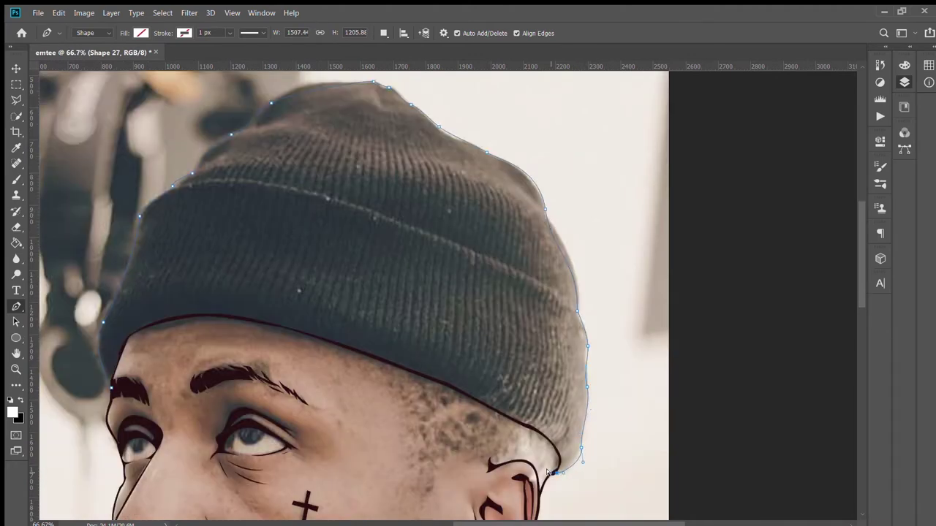
key(ctrl+plus)
scroll(599, 374, down, 4)
scroll(599, 373, right, 3)
drag(525, 356, 519, 389)
ctrl+click(535, 268)
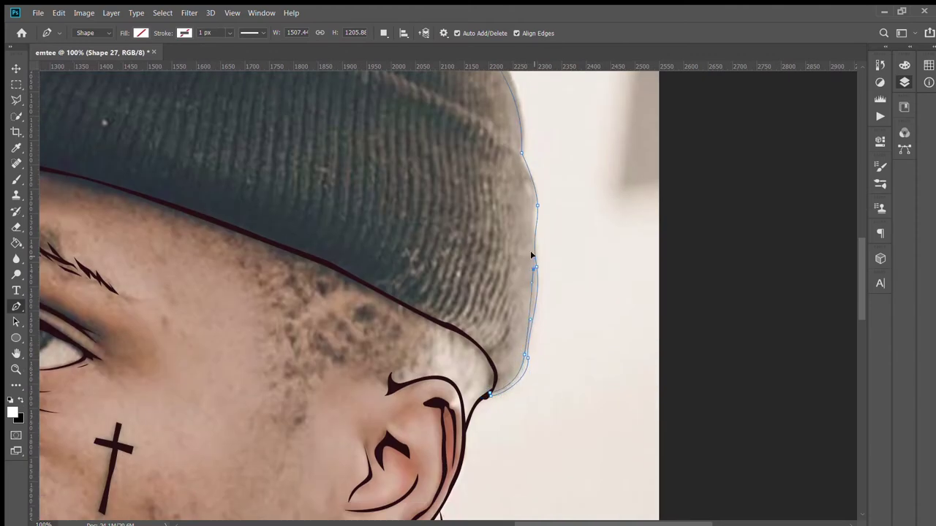
drag(529, 271, 520, 260)
ctrl+click(536, 205)
ctrl+click(522, 154)
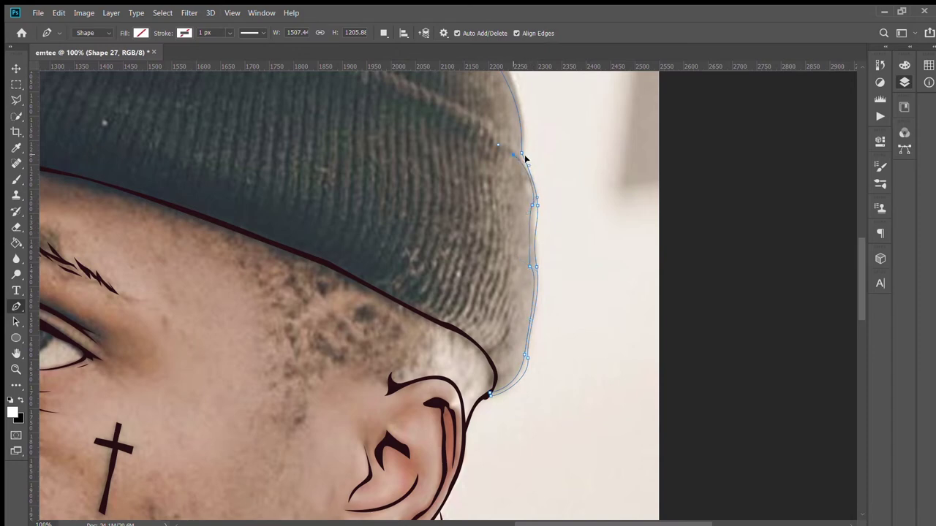
- Add and adjust anchor points along the hat's right edge
scroll(500, 148, down, 1)
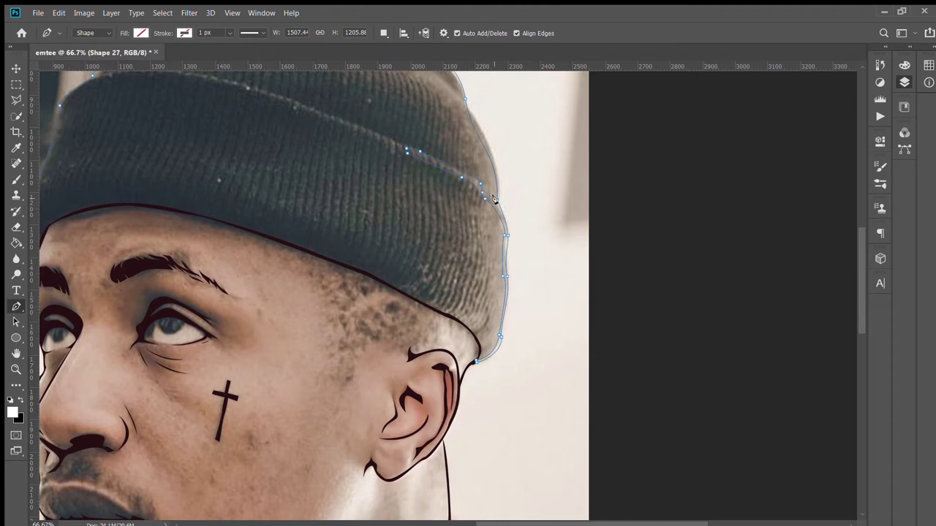
click(460, 104)
ctrl+click(470, 131)
scroll(499, 158, up, 3)
ctrl+click(405, 259)
ctrl+click(358, 232)
scroll(286, 191, up, 1)
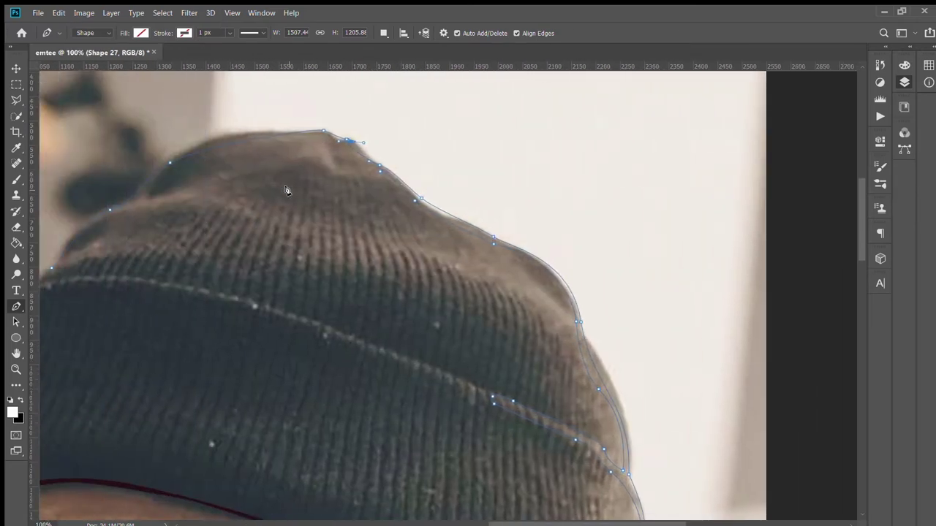
scroll(286, 191, left, 2)
- Add curved anchors at the beanie's peak and along the brim fold, then commit the dark hat shape
drag(231, 176, 199, 193)
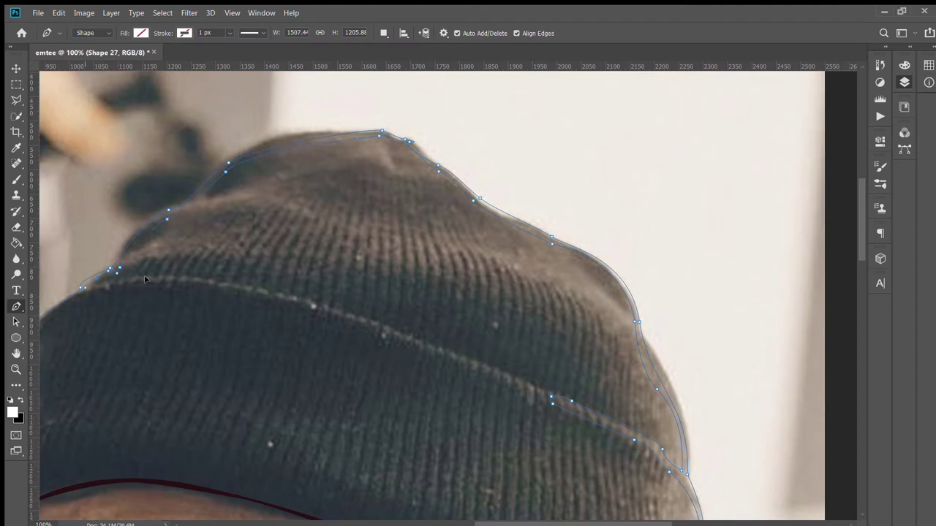
drag(263, 287, 325, 314)
click(386, 333)
scroll(409, 409, left, 3)
scroll(293, 351, left, 3)
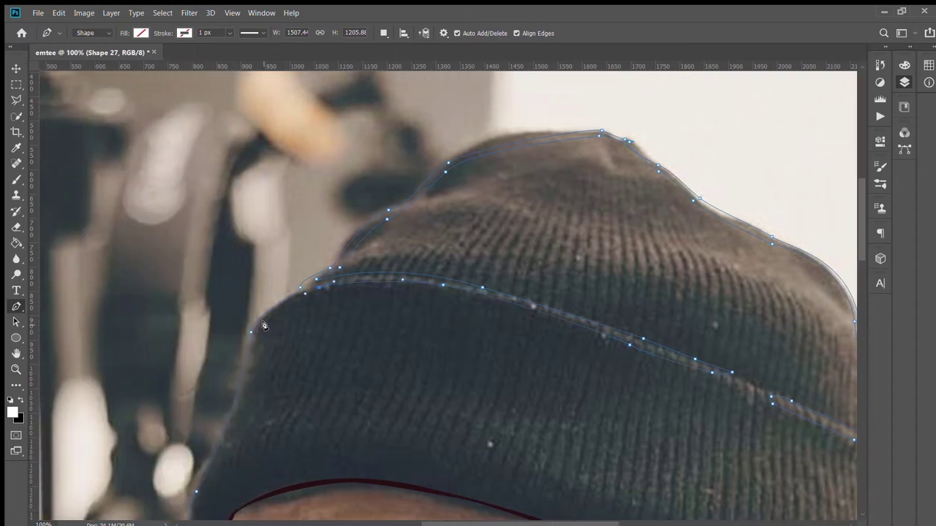
scroll(237, 437, down, 2)
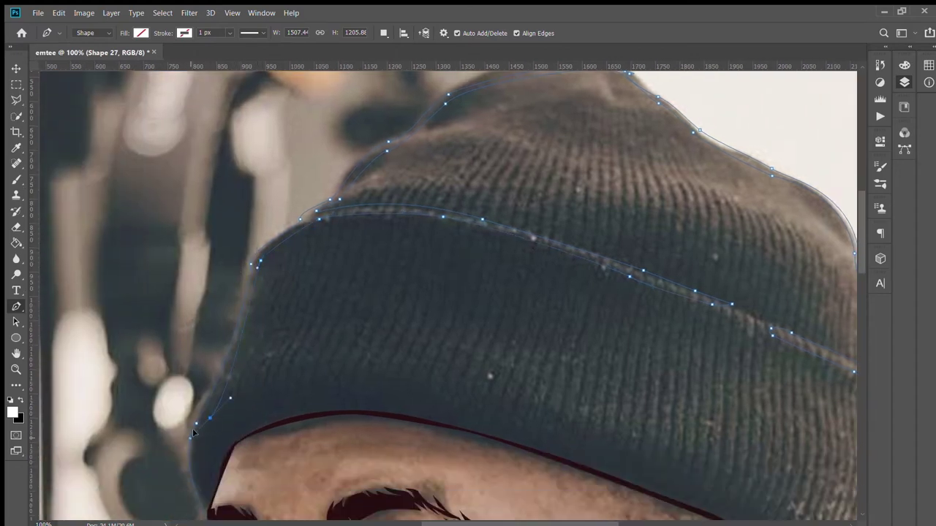
scroll(192, 424, down, 3)
drag(205, 399, 201, 390)
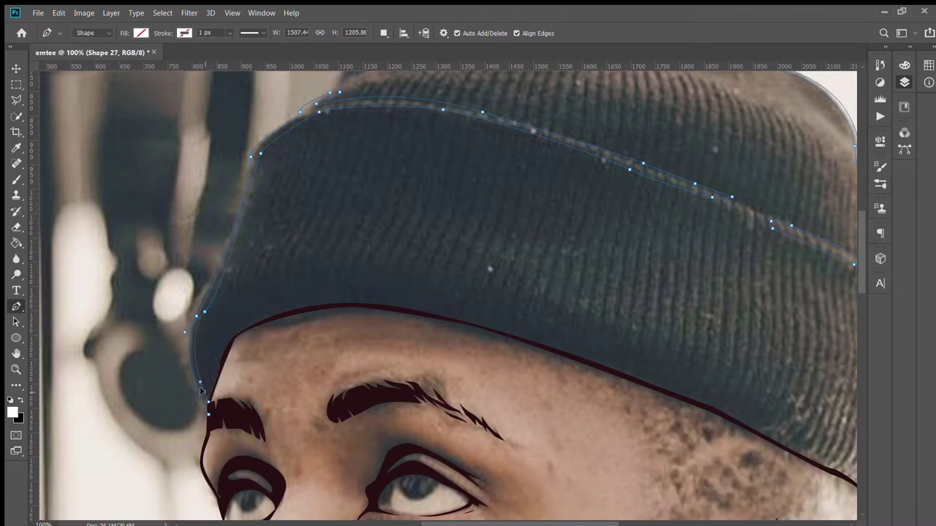
key(Return)
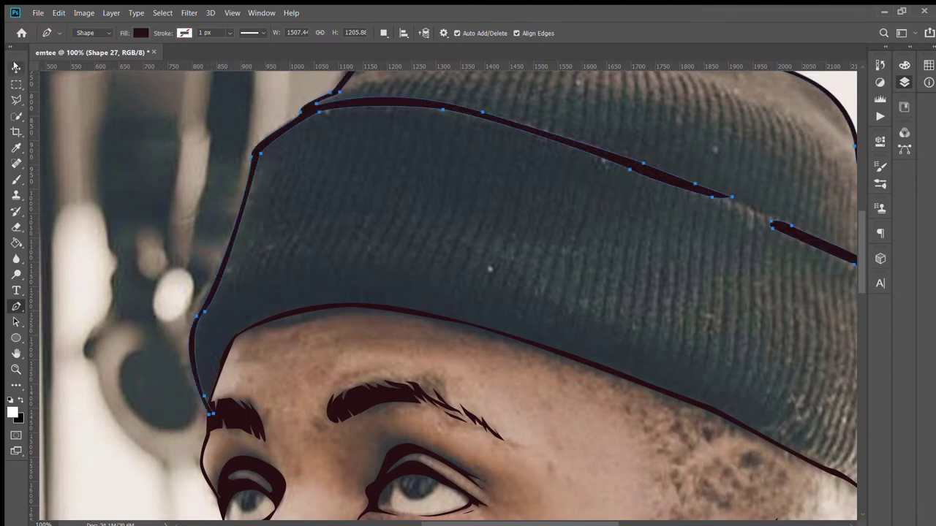
- Review the whole image, zoom back in and select the hat outline shape
key(v)
key(ctrl+0)
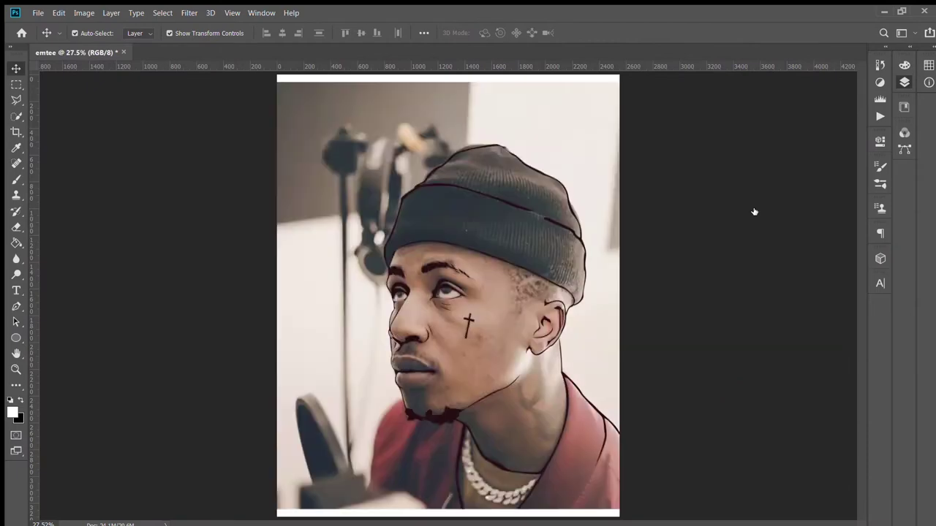
key(ctrl+1)
scroll(575, 150, down, 3)
click(555, 334)
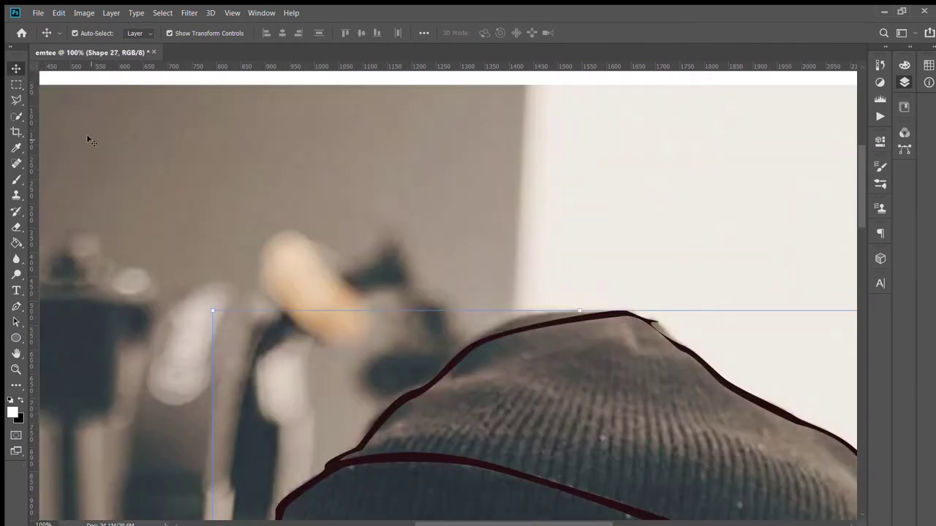
- Erase the rough top of the hat outline with a hard Eraser at 100% opacity
click(16, 226)
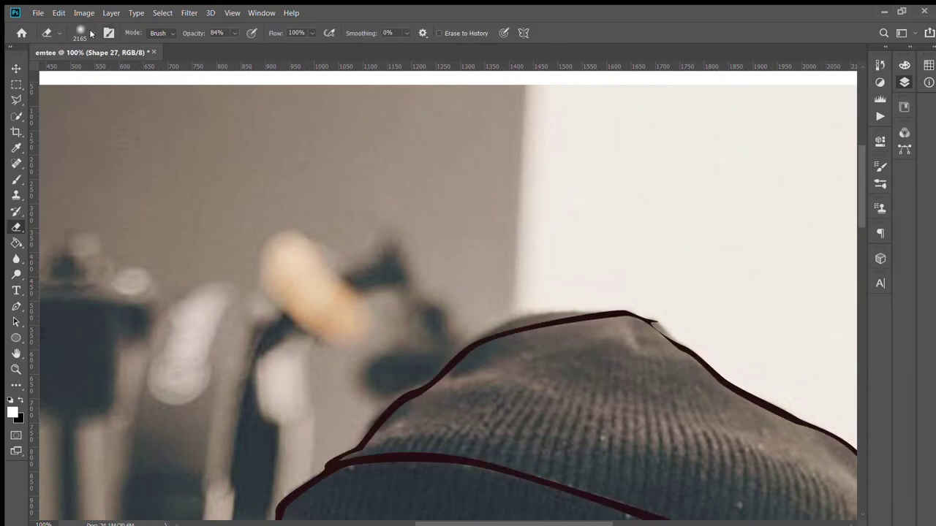
key(0)
mouse_move(651, 327)
mouse_down()
mouse_move(544, 349)
mouse_move(503, 343)
mouse_up()
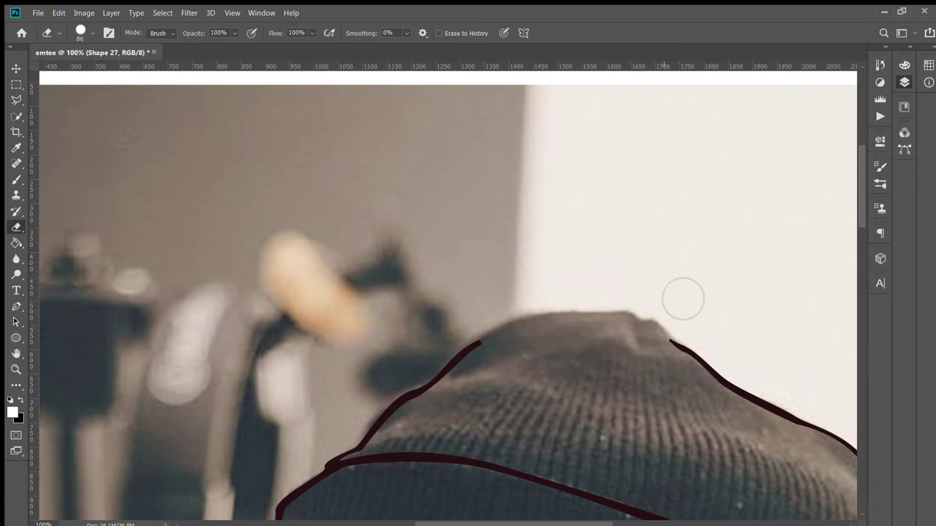
- Redraw the beanie's peak as a new Pen curve bending down the right slope
click(16, 306)
click(658, 322)
click(641, 321)
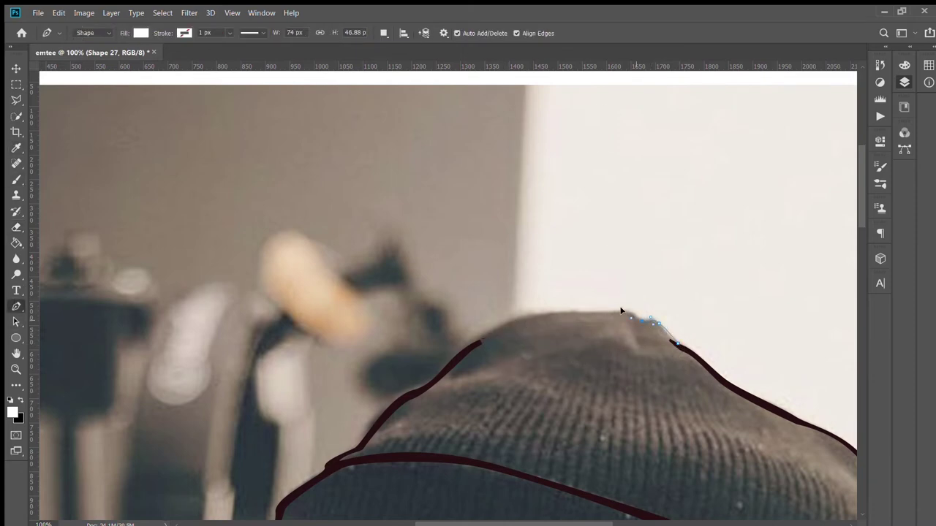
click(630, 316)
drag(478, 340, 385, 402)
click(476, 340)
click(641, 323)
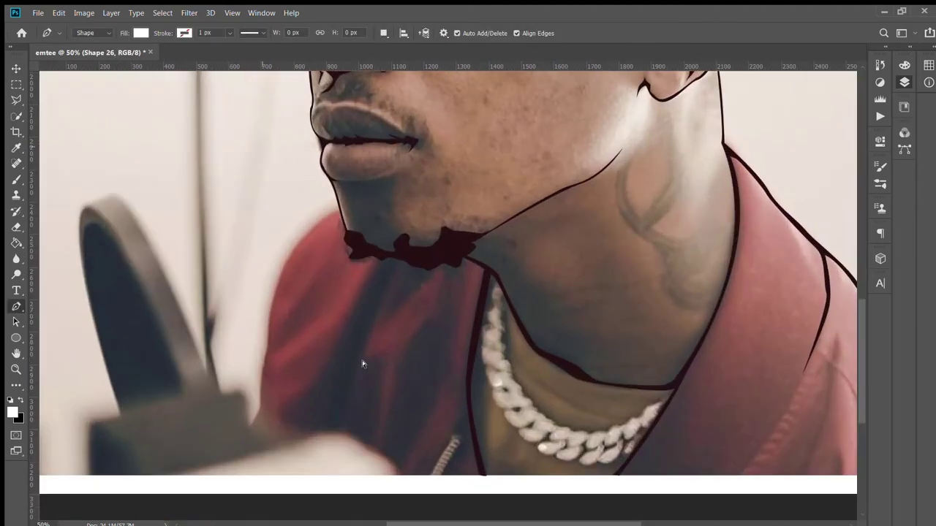
- Draw a smooth collar line from the chin down the shirt's left edge to the image bottom
click(338, 210)
click(270, 309)
click(264, 387)
click(249, 432)
click(214, 475)
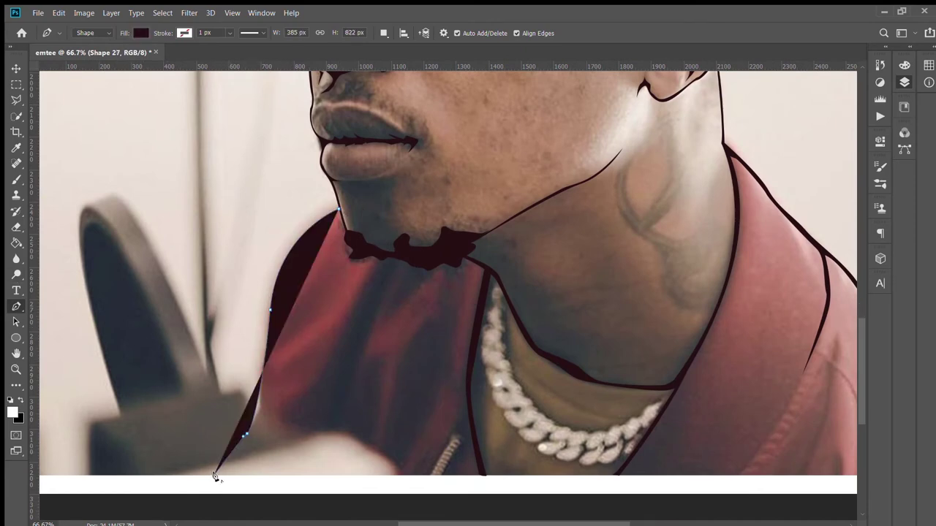
drag(272, 309, 282, 185)
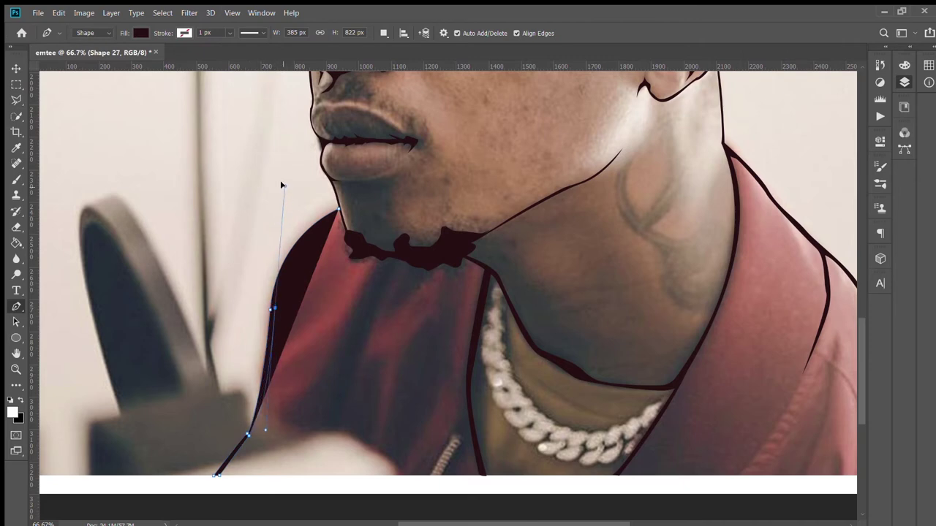
drag(338, 210, 390, 207)
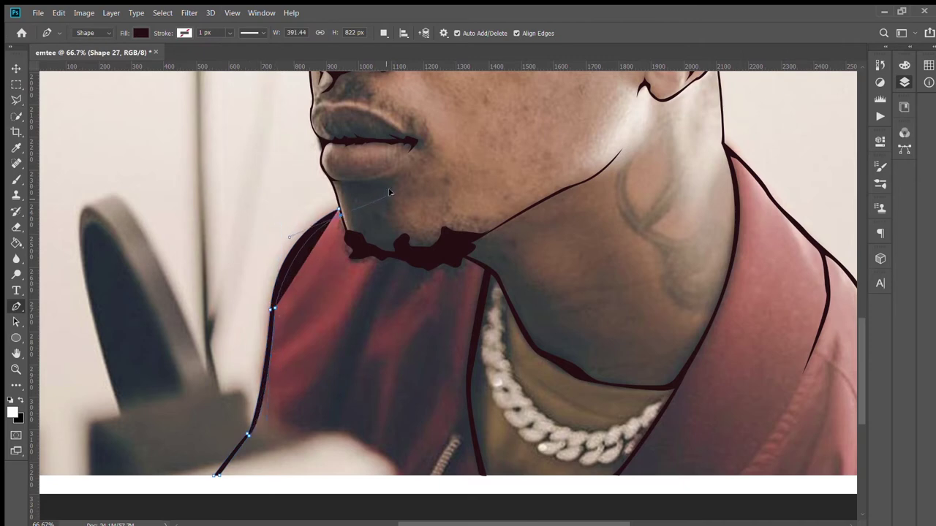
alt+click(339, 211)
- Draw two short fold lines on the shirt beside the chain, then review the whole image
click(450, 328)
drag(450, 372, 450, 388)
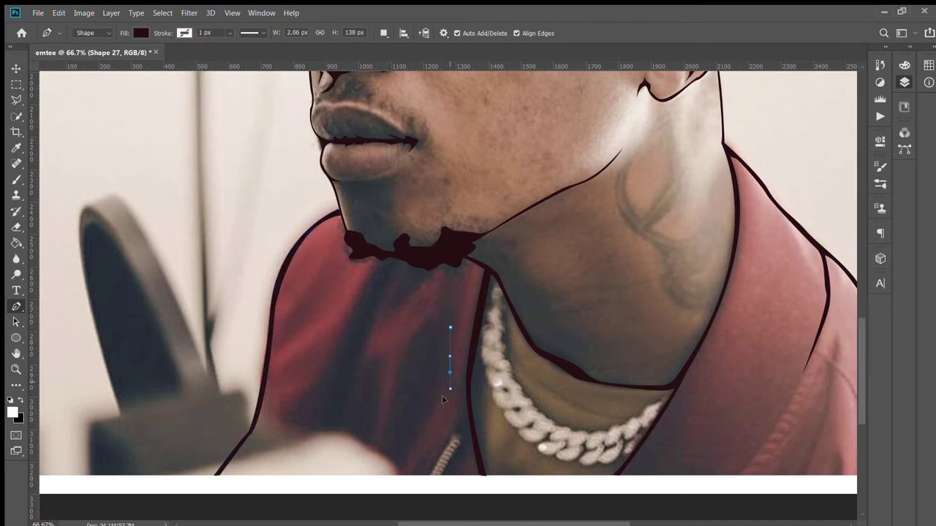
click(413, 450)
click(458, 389)
click(455, 435)
click(428, 473)
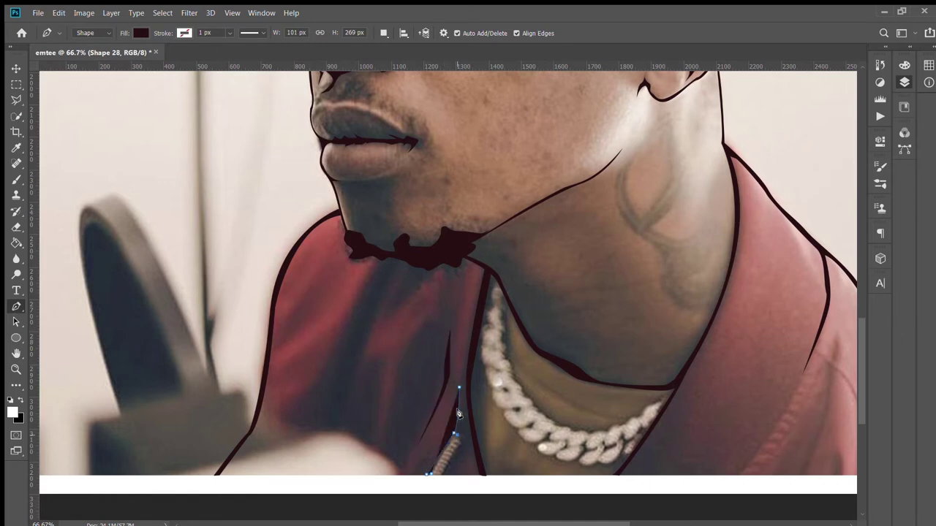
key(ctrl+0)
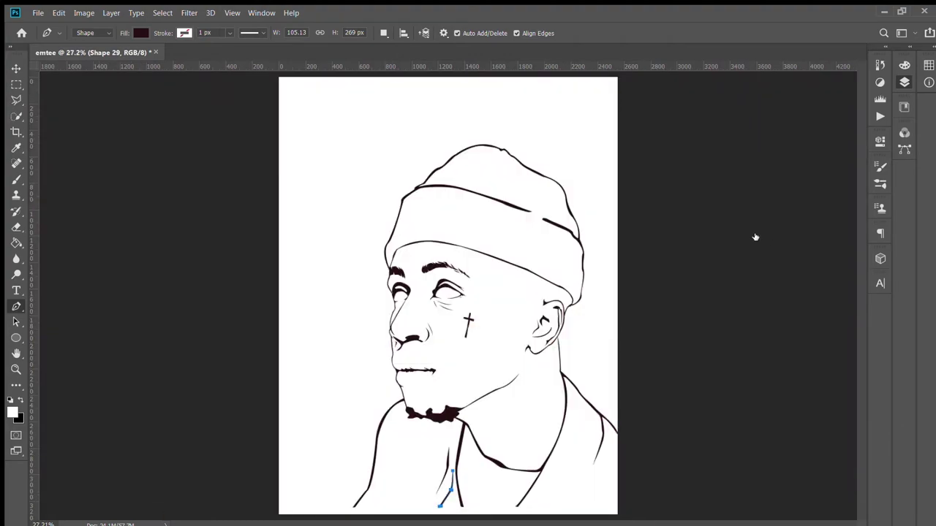
key(ctrl+1)
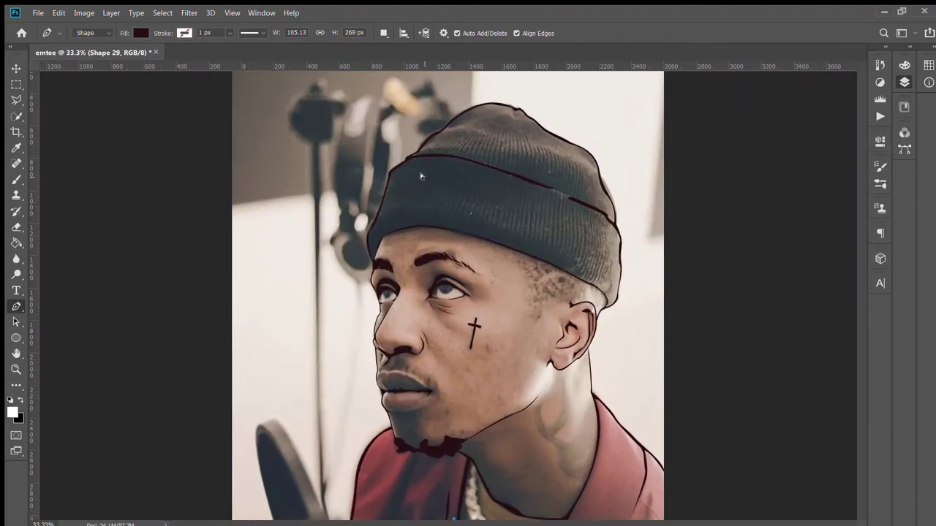
- Draw a curve beneath the left eye and thin crease lines across the forehead
key(ctrl+plus)
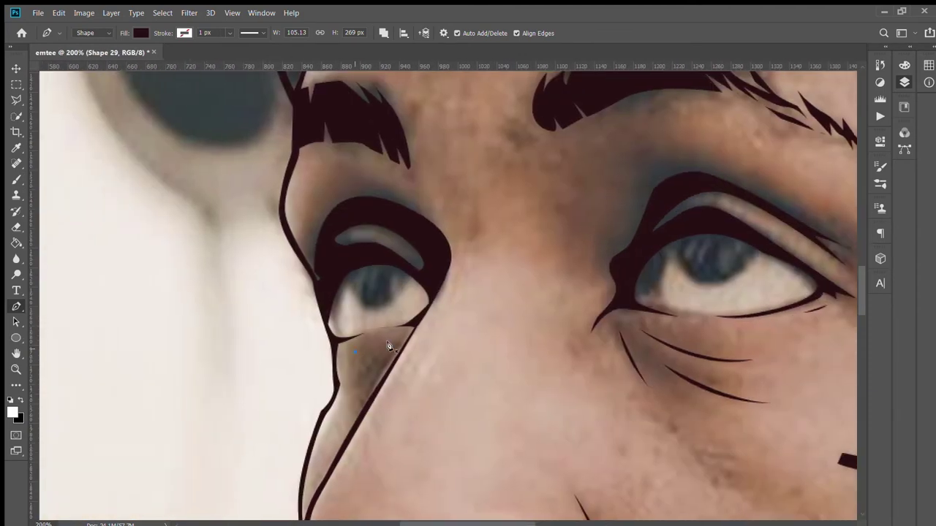
drag(389, 345, 406, 333)
scroll(495, 169, up, 3)
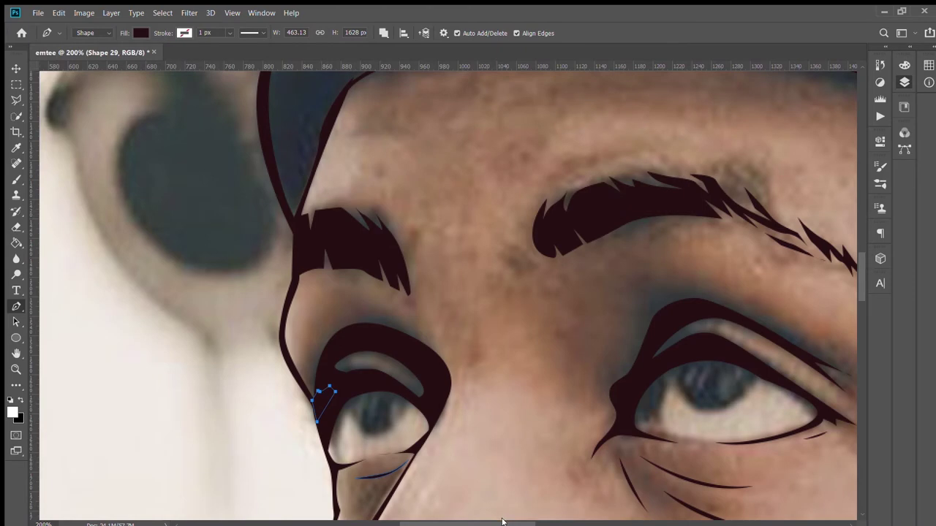
key(ctrl+minus)
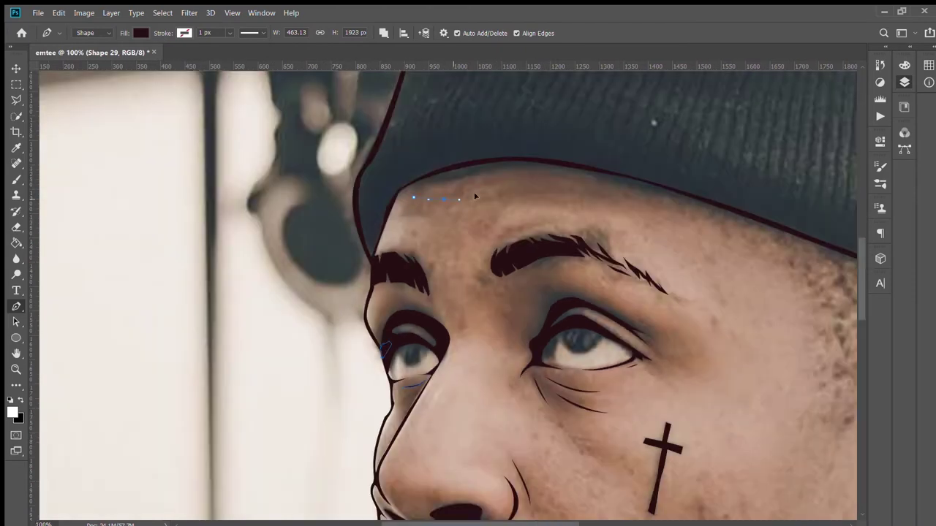
click(475, 189)
click(484, 214)
drag(554, 209, 578, 212)
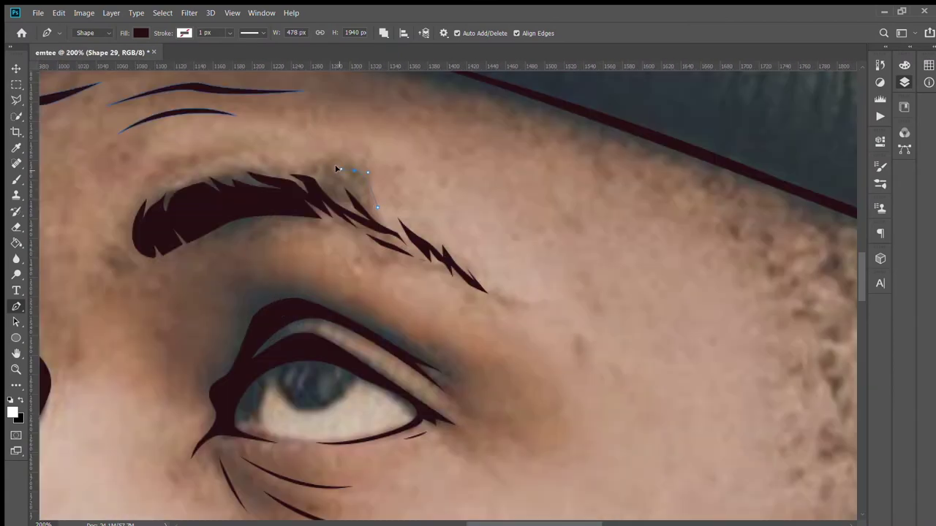
- Add an extra hair stroke rising from the top of the right eyebrow
click(323, 168)
click(354, 171)
click(375, 205)
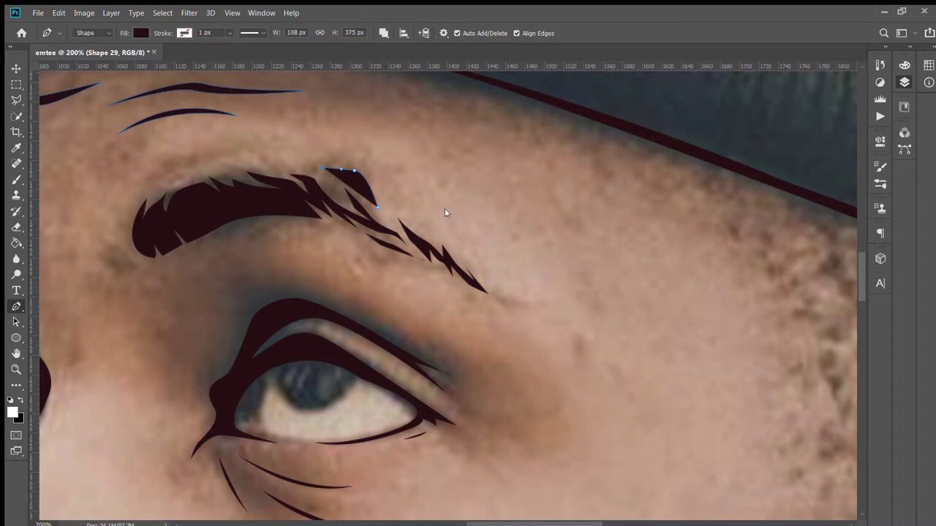
key(ctrl+z)
key(ctrl+z)
click(351, 160)
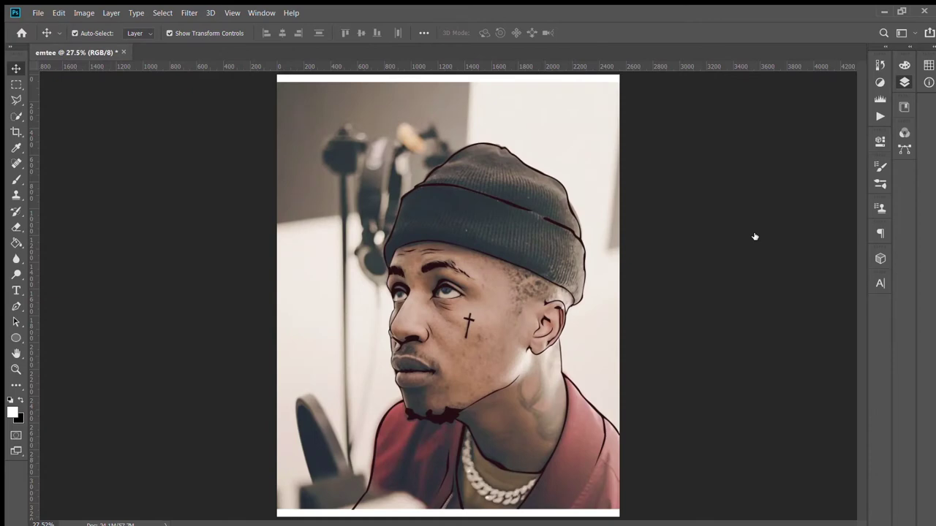
key(ctrl+minus)
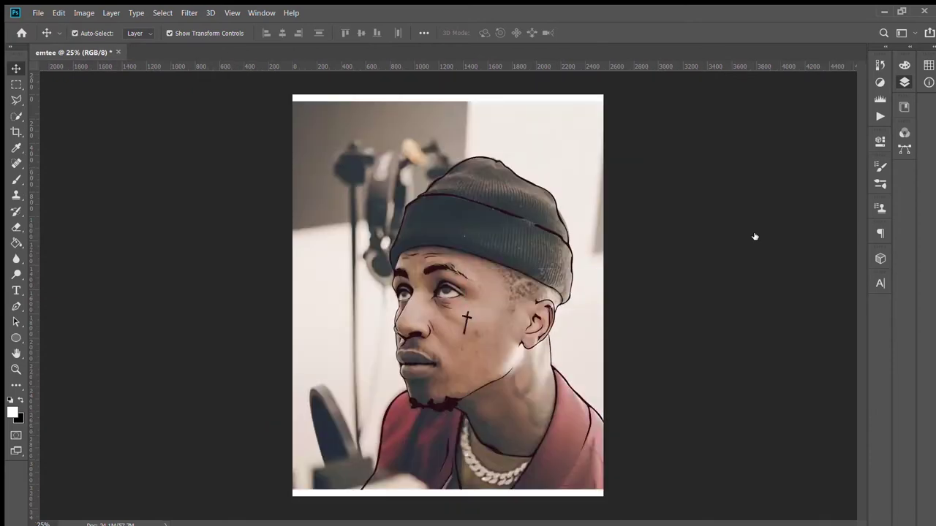
- Trace the beanie seam as a thin filled sliver
key(ctrl+plus)
key(ctrl+plus)
key(ctrl+plus)
scroll(572, 218, up, 3)
scroll(439, 293, right, 5)
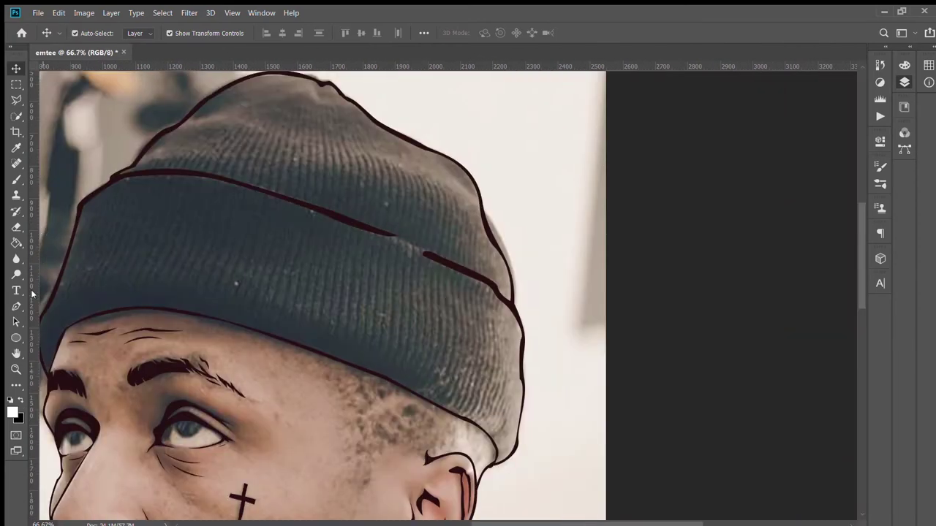
click(16, 306)
click(387, 232)
click(402, 234)
click(437, 255)
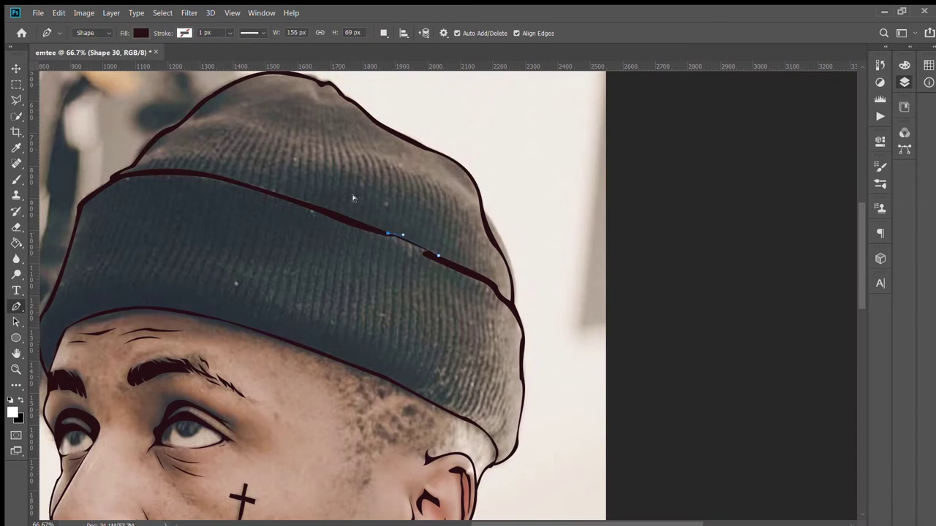
drag(388, 233, 395, 235)
- Draw a curved line from the beanie tip along its top
drag(321, 95, 330, 101)
drag(205, 113, 202, 120)
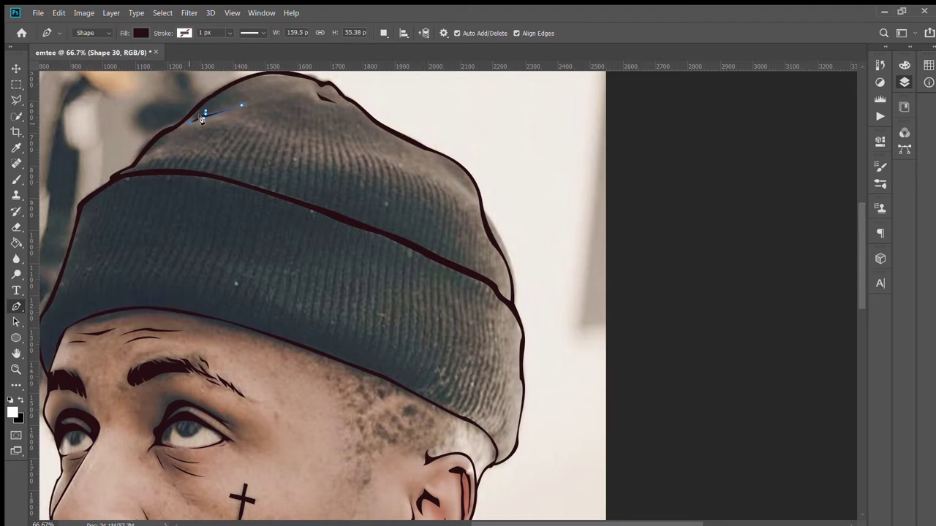
key(v)
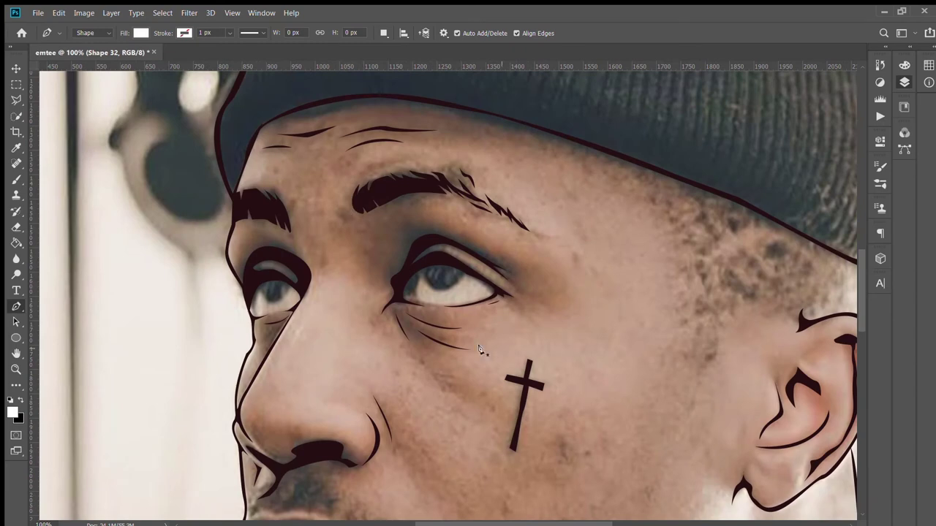
scroll(478, 349, right, 3)
scroll(478, 349, right, 3)
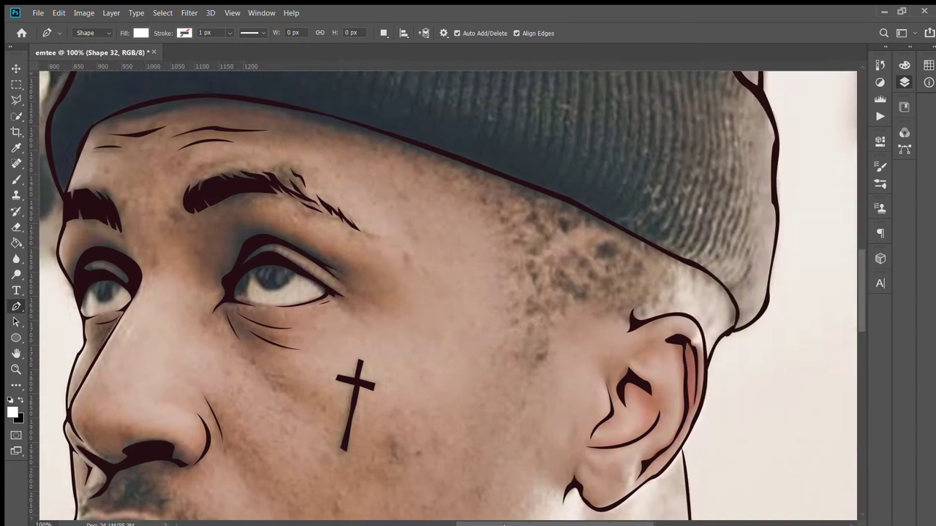
scroll(479, 349, right, 3)
- Draw short dark hair strands along the hairline under the beanie's edge, then check the line art
click(231, 118)
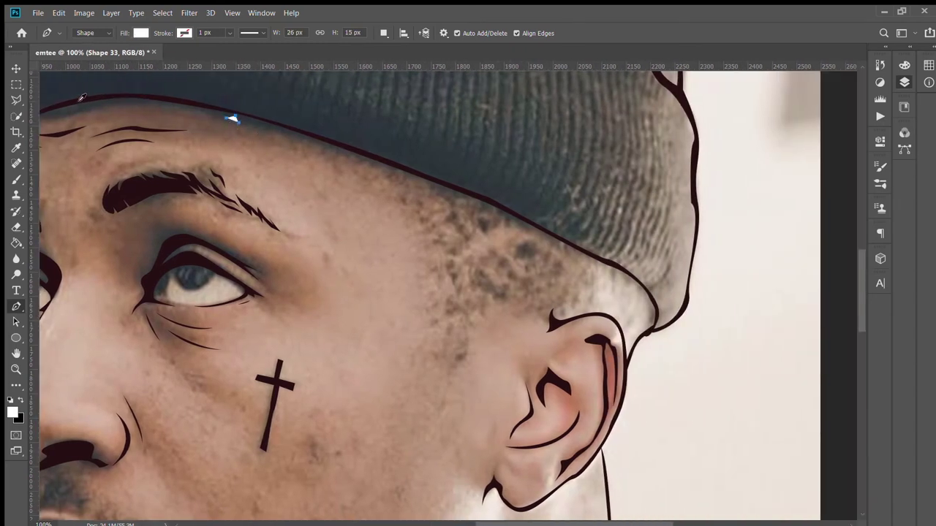
mouse_move(271, 131)
mouse_down()
mouse_move(306, 154)
mouse_move(329, 154)
mouse_move(318, 161)
mouse_move(347, 172)
mouse_up()
click(307, 151)
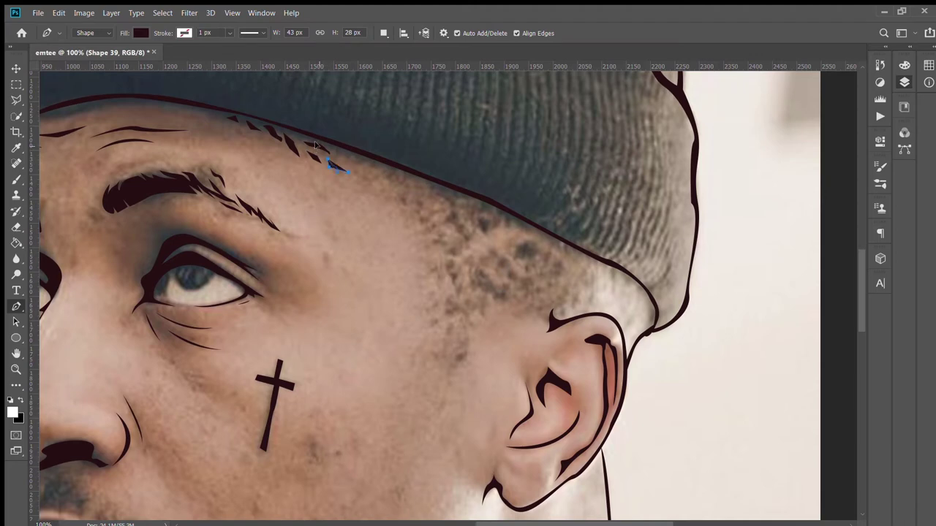
click(257, 121)
drag(282, 129, 302, 142)
click(329, 143)
click(355, 157)
drag(380, 158, 389, 166)
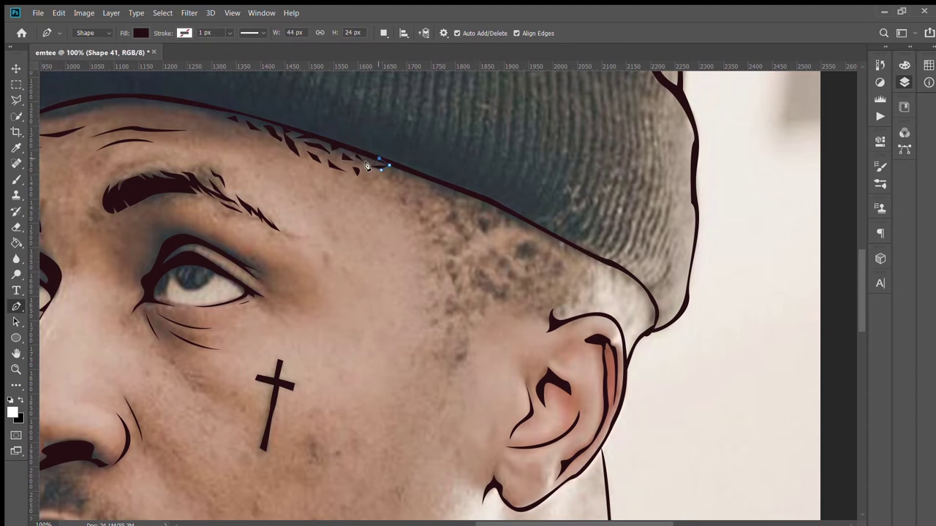
click(357, 156)
key(ctrl+0)
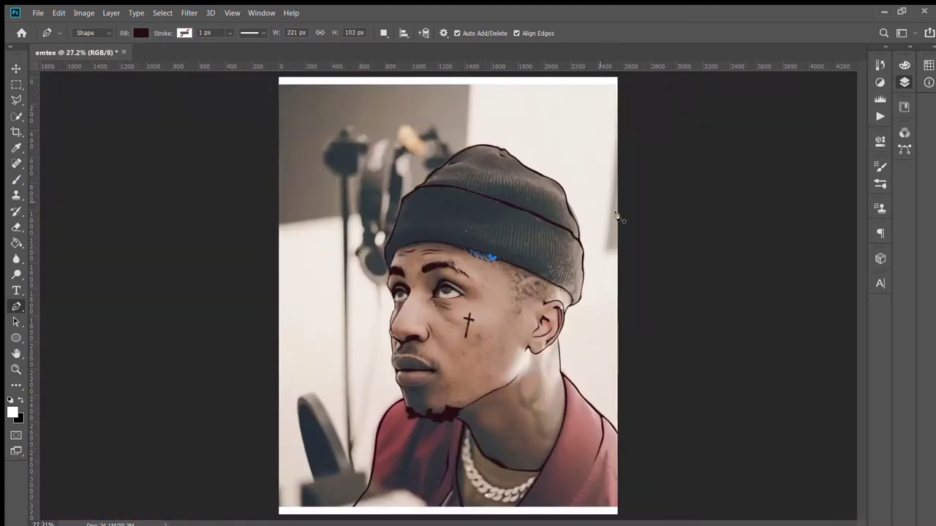
key(v)
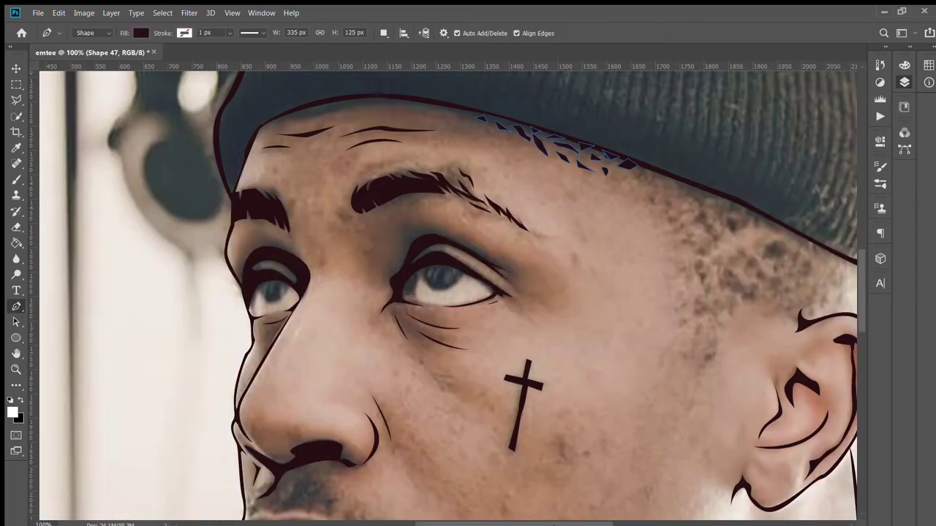
scroll(448, 293, right, 5)
click(377, 156)
click(398, 167)
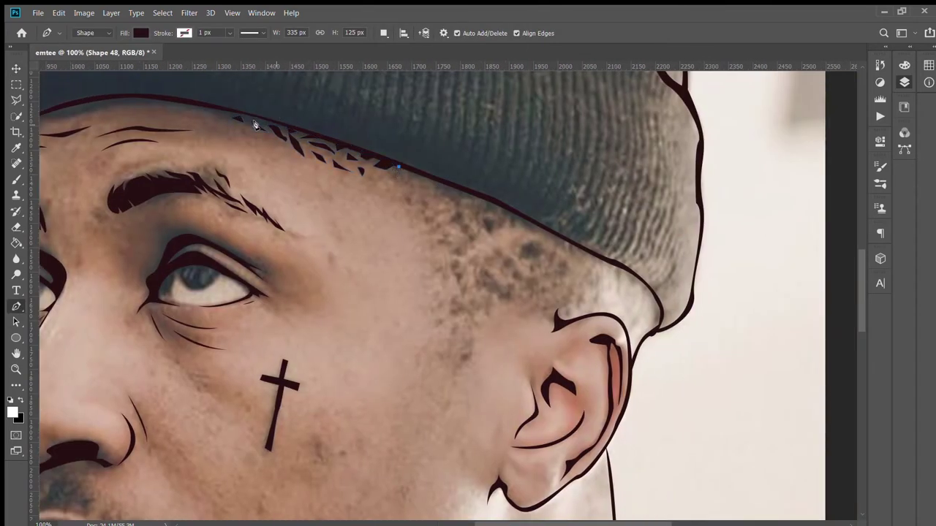
click(177, 101)
click(213, 107)
click(261, 127)
click(296, 145)
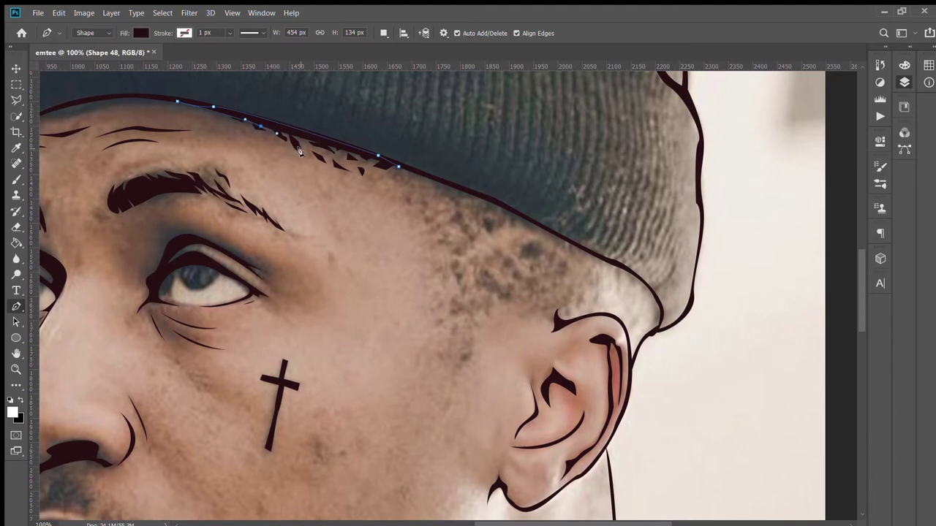
click(306, 155)
click(320, 157)
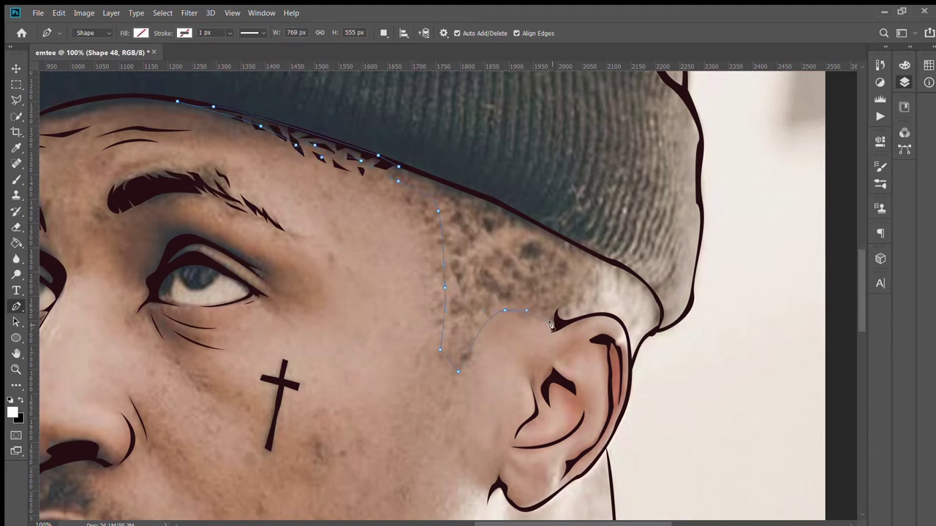
mouse_move(611, 316)
mouse_down()
mouse_move(627, 338)
mouse_move(667, 332)
mouse_up()
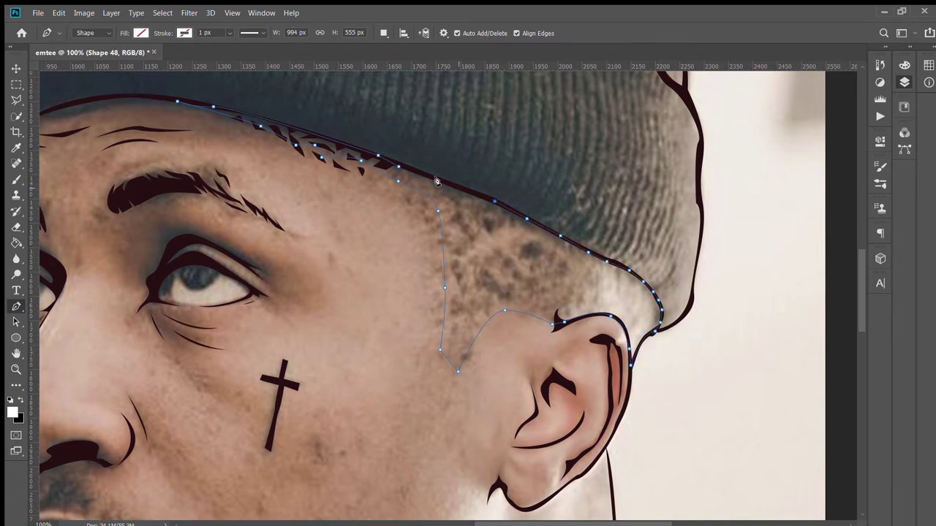
click(16, 68)
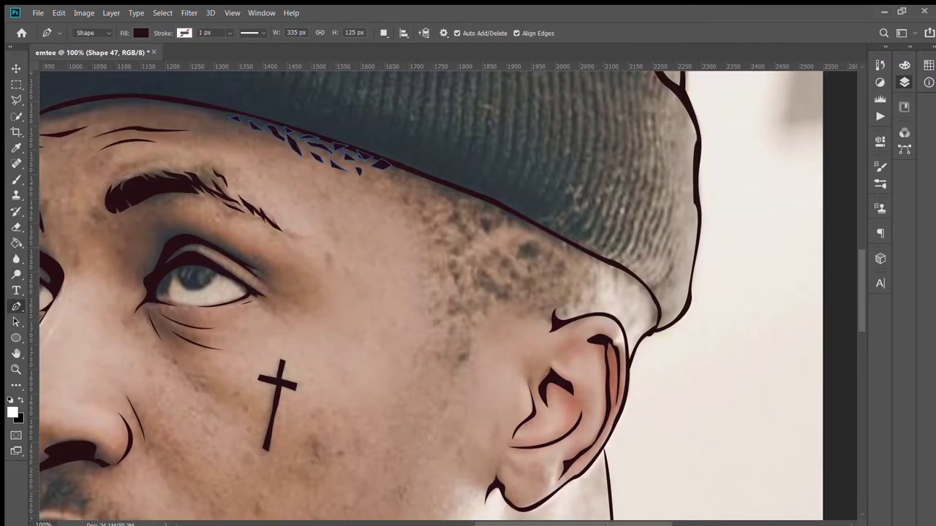
click(16, 338)
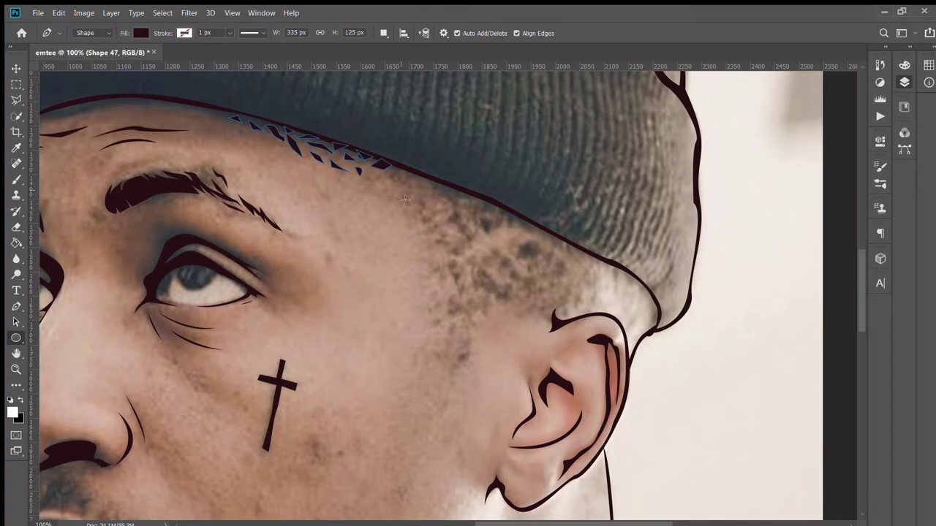
- Draw a small dark dot and place copies of it along the beanie's edge
drag(397, 180, 410, 191)
key(v)
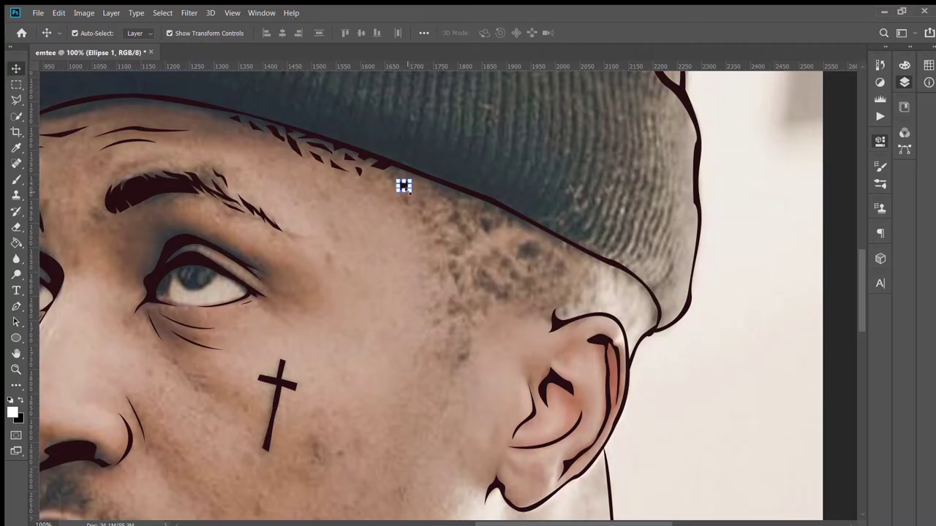
key(ctrl+plus)
drag(359, 131, 413, 134)
mouse_move(413, 134)
mouse_down()
mouse_move(373, 104)
mouse_move(466, 144)
mouse_move(441, 151)
mouse_up()
key(ctrl+t)
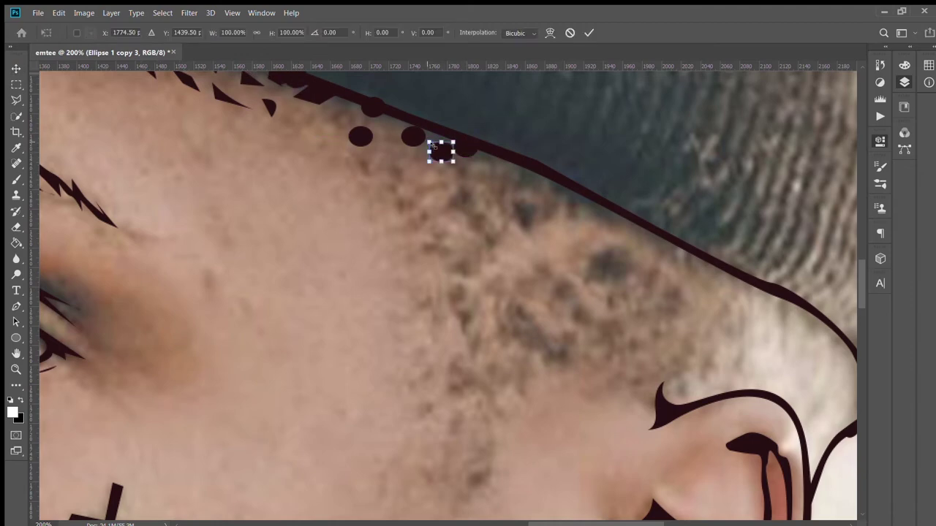
key(Return)
mouse_move(442, 153)
mouse_down()
mouse_move(495, 158)
mouse_move(568, 190)
mouse_up()
mouse_move(568, 189)
mouse_down()
mouse_move(606, 209)
mouse_move(522, 211)
mouse_move(518, 323)
mouse_up()
- Scatter more dot copies over the sideburn above the ear
key(ctrl+t)
key(Return)
drag(607, 210, 607, 266)
drag(607, 207, 563, 188)
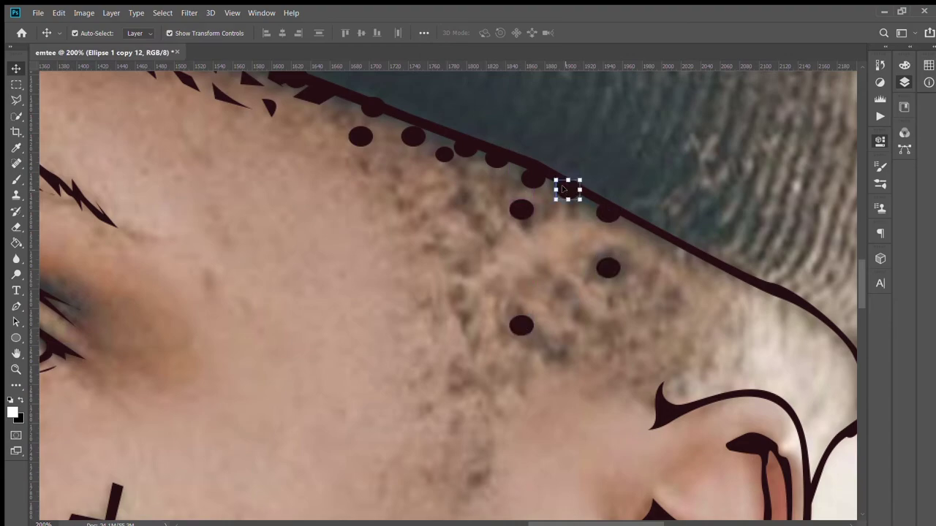
mouse_move(607, 267)
mouse_down()
mouse_move(515, 248)
mouse_move(475, 134)
mouse_up()
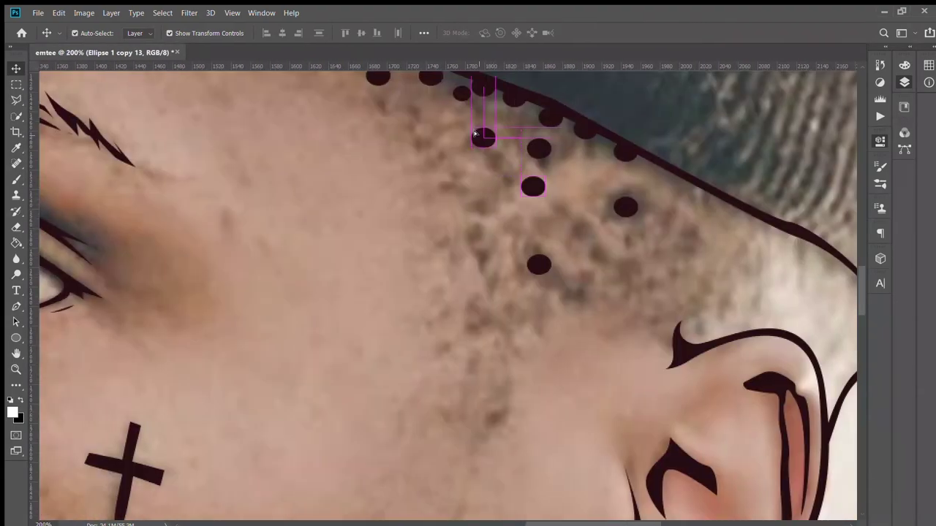
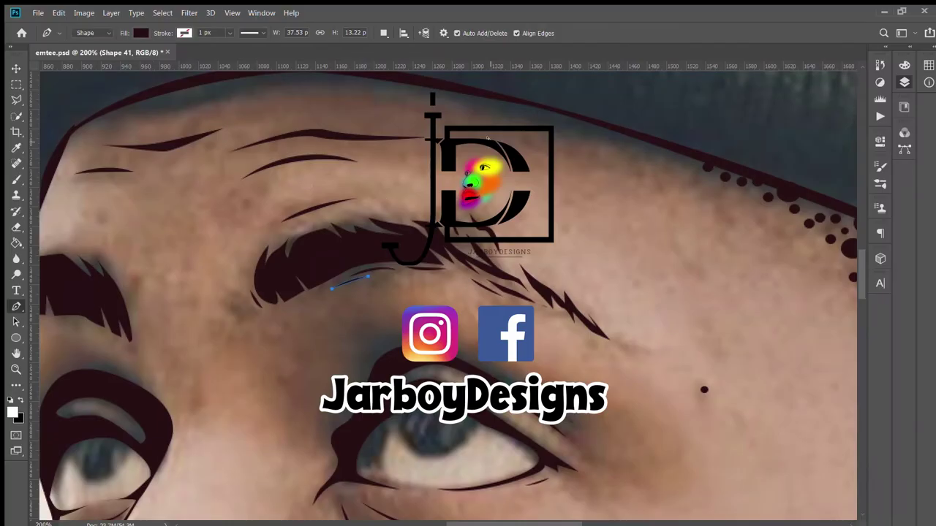
- Hide the reference photo and inspect the two eyebrow shape layers up close
key(ctrl+0)
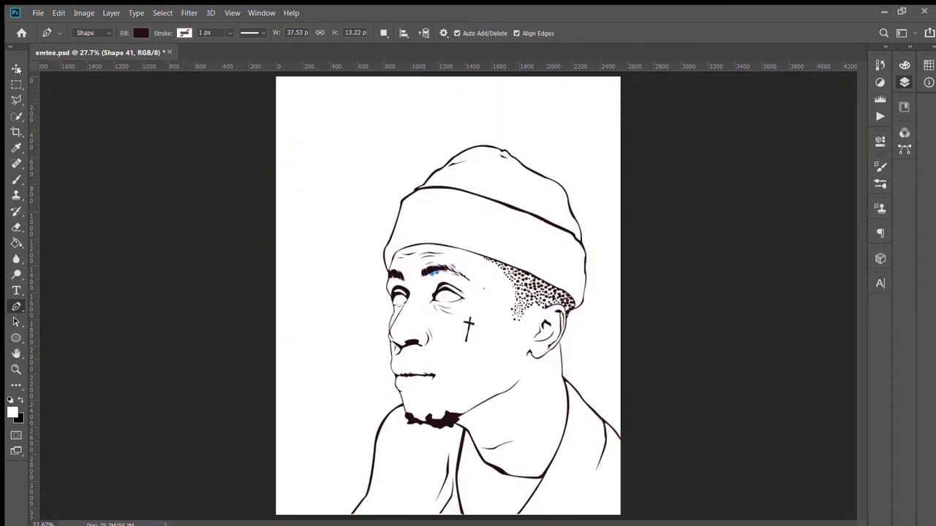
key(v)
click(113, 164)
key(ctrl+plus)
key(ctrl+plus)
key(ctrl+plus)
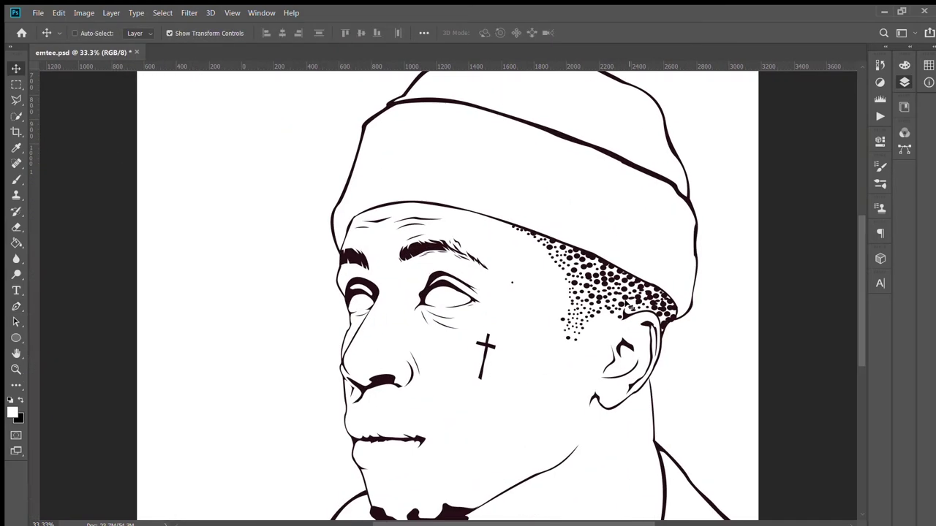
key(ctrl+plus)
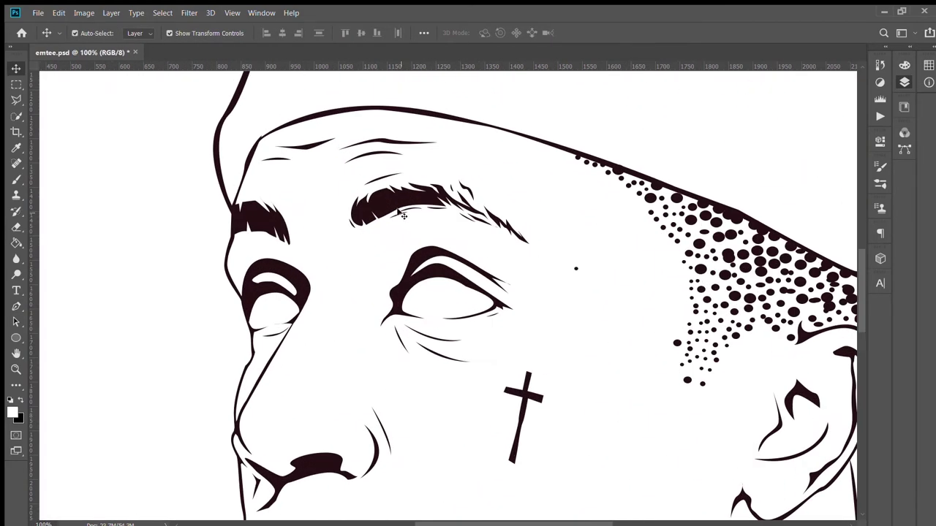
click(389, 211)
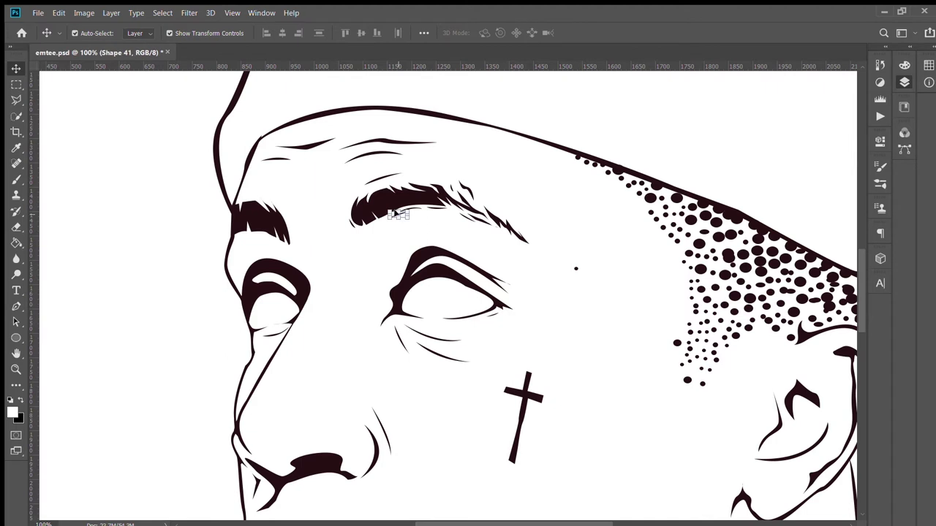
click(605, 236)
click(436, 207)
click(350, 219)
click(641, 243)
key(ctrl+0)
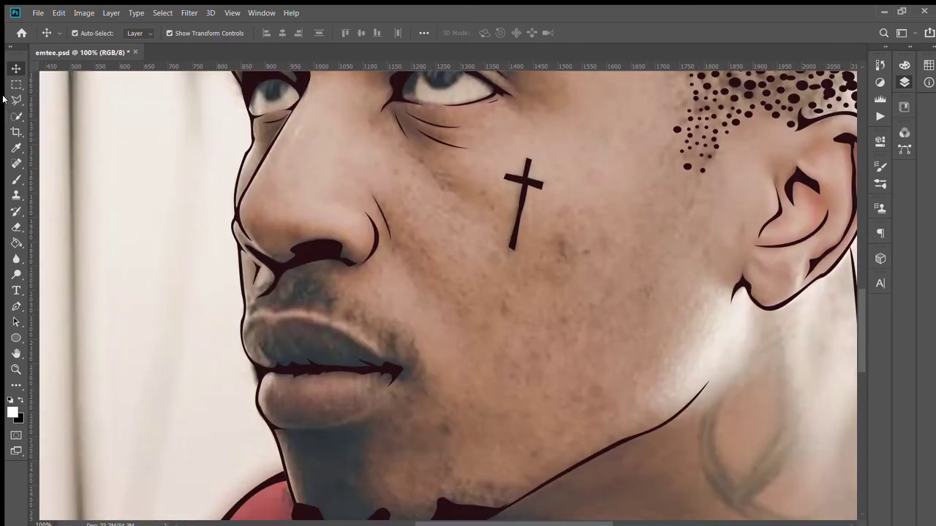
- Draw a small crescent shape beside the lips, then undo its dark fill
click(16, 307)
click(413, 337)
click(417, 363)
click(407, 381)
click(413, 337)
key(ctrl+BackSpace)
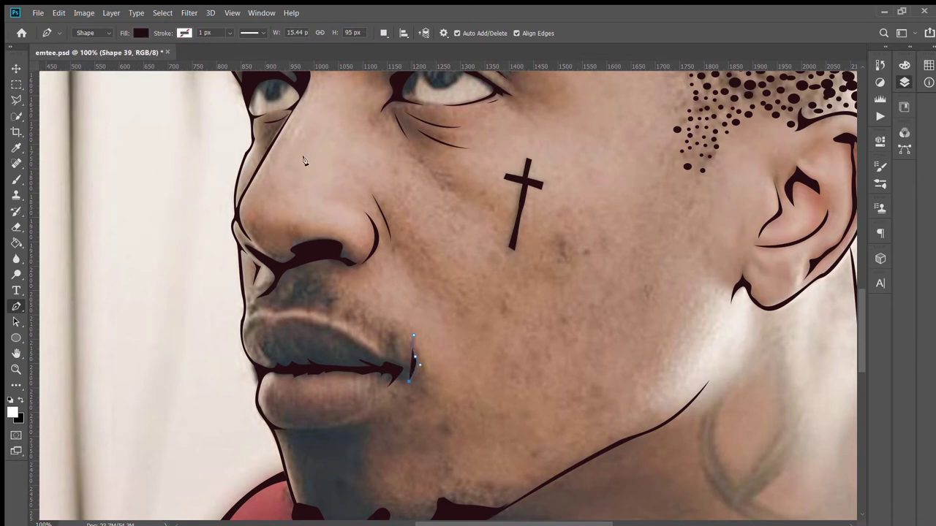
key(ctrl+z)
- Trace the lip-corner crease in Combine Shapes mode and fill it dark brown
key(ctrl+plus)
click(376, 431)
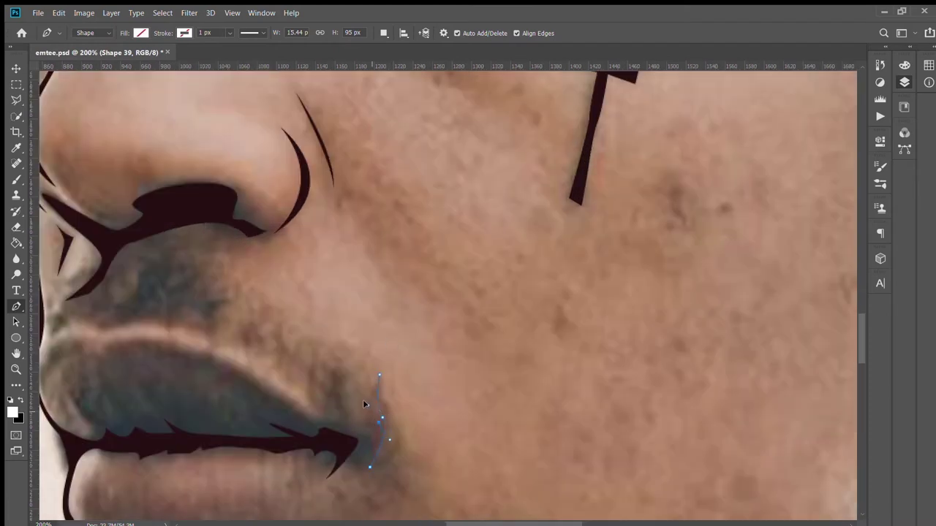
click(384, 33)
click(369, 376)
click(363, 356)
click(366, 400)
click(363, 419)
click(353, 430)
key(ctrl+BackSpace)
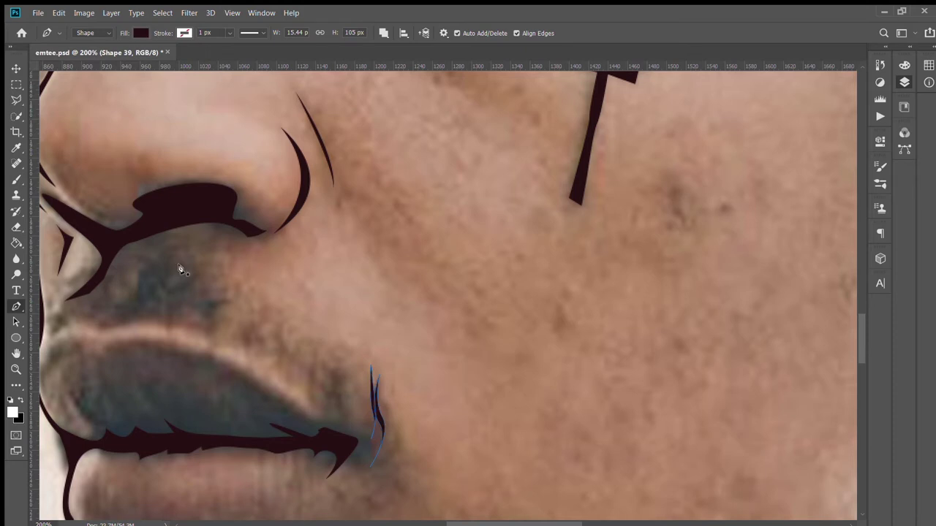
- Trace the lip outline along the lower lip edge around the mouth corner
click(47, 336)
drag(97, 324, 126, 321)
click(230, 343)
click(270, 356)
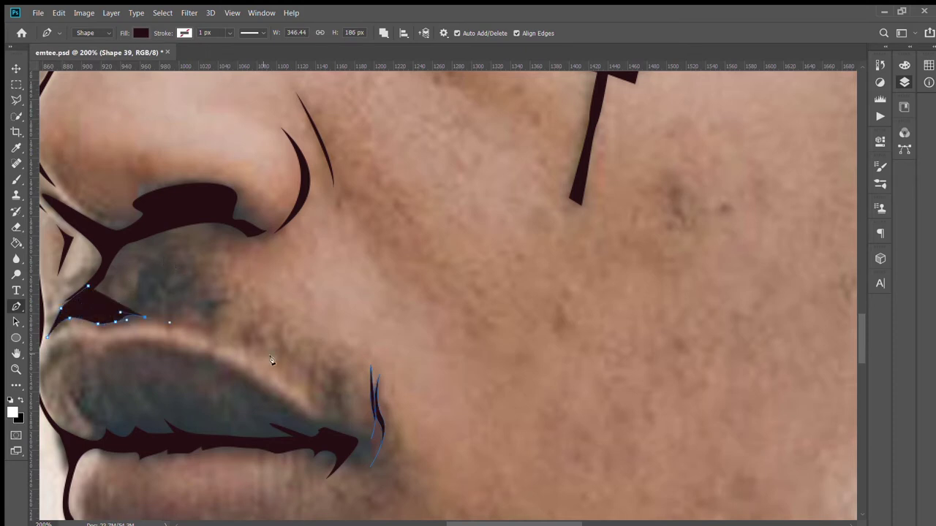
drag(302, 386, 310, 393)
click(293, 346)
drag(226, 308, 212, 300)
- Continue the upper-lip outline leftward to the nostril and close Shape 39
click(190, 260)
click(176, 257)
click(143, 259)
click(129, 272)
click(96, 279)
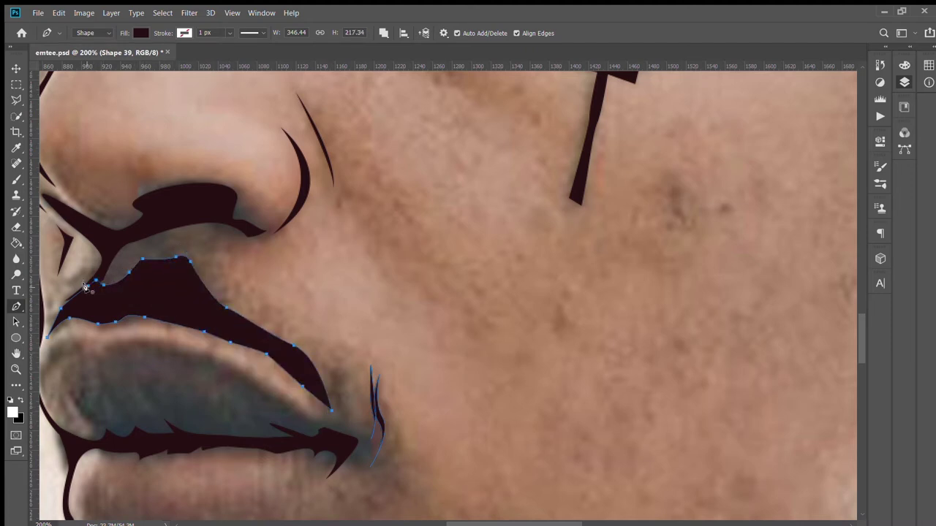
mouse_move(96, 279)
mouse_down()
mouse_move(65, 298)
mouse_move(49, 329)
mouse_up()
drag(95, 304, 105, 270)
key(z)
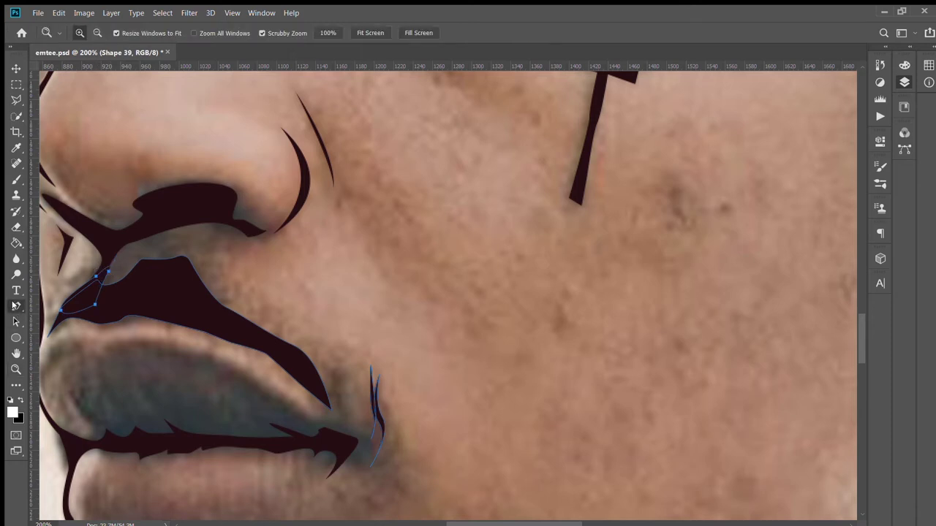
click(16, 306)
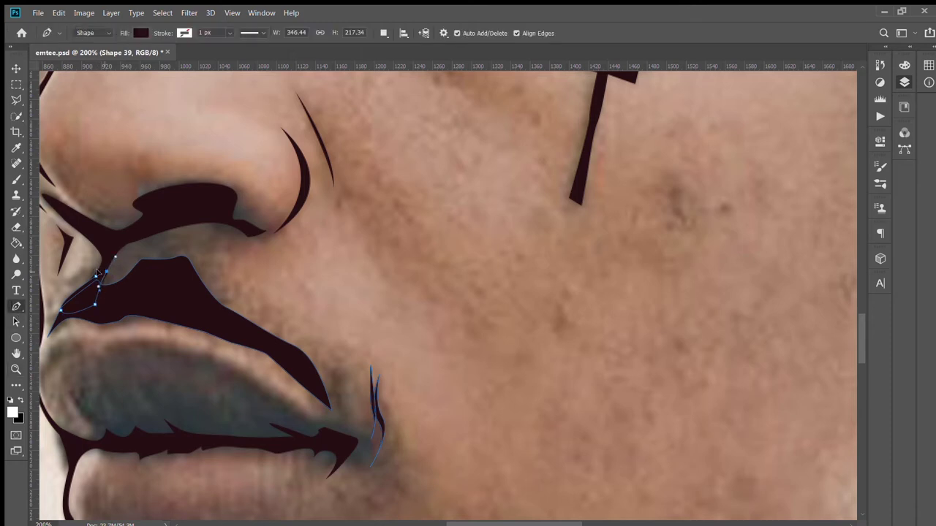
key(v)
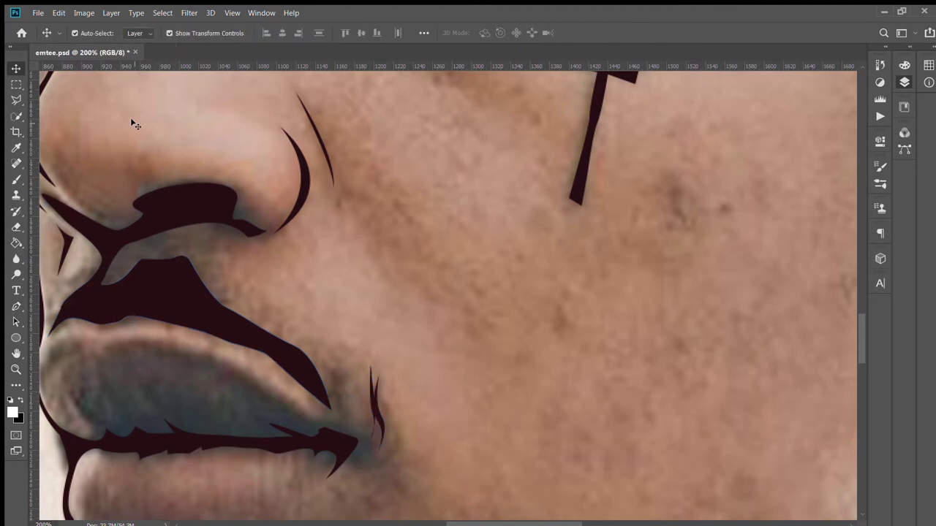
key(ctrl+0)
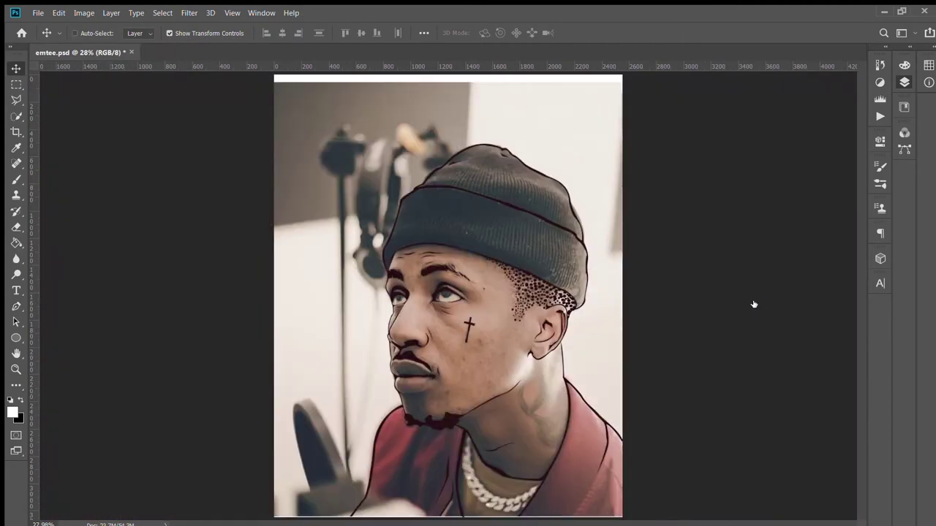
ctrl+click(410, 356)
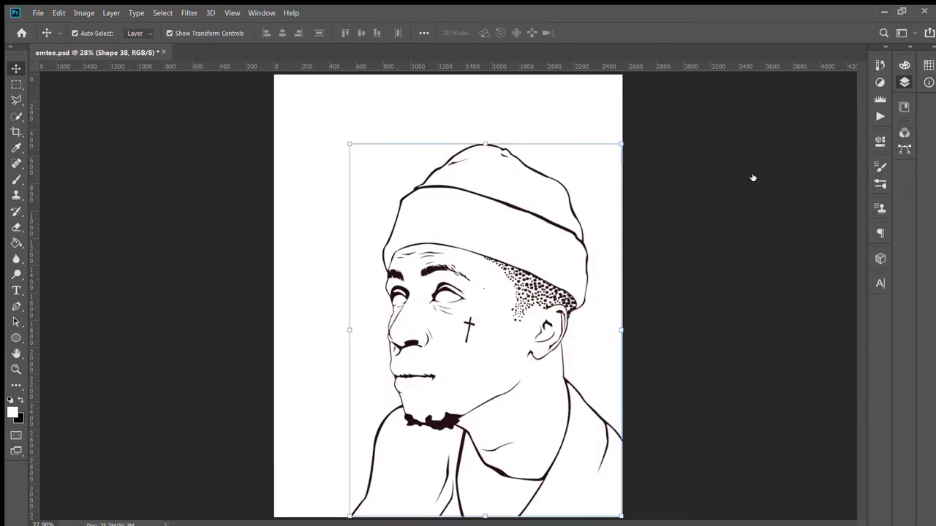
key(p)
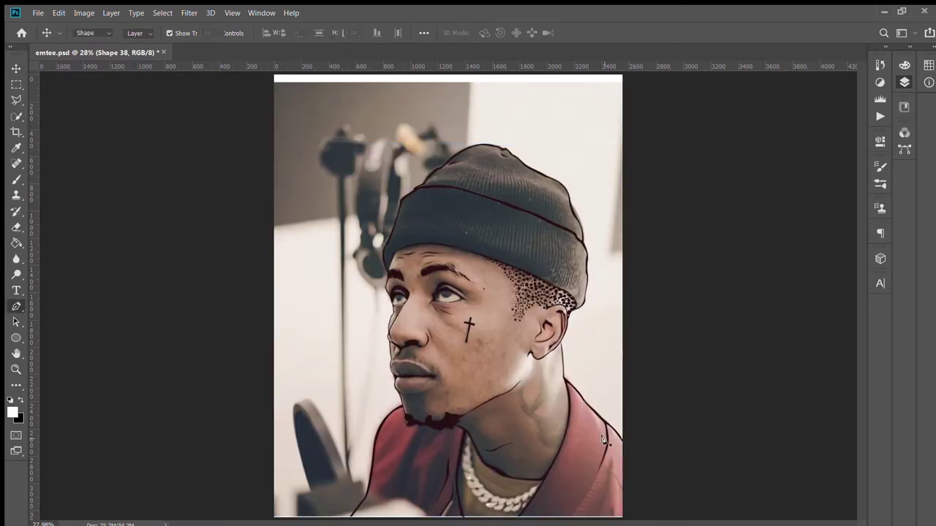
key(ctrl+plus)
key(ctrl+plus)
key(ctrl+plus)
scroll(601, 435, down, 5)
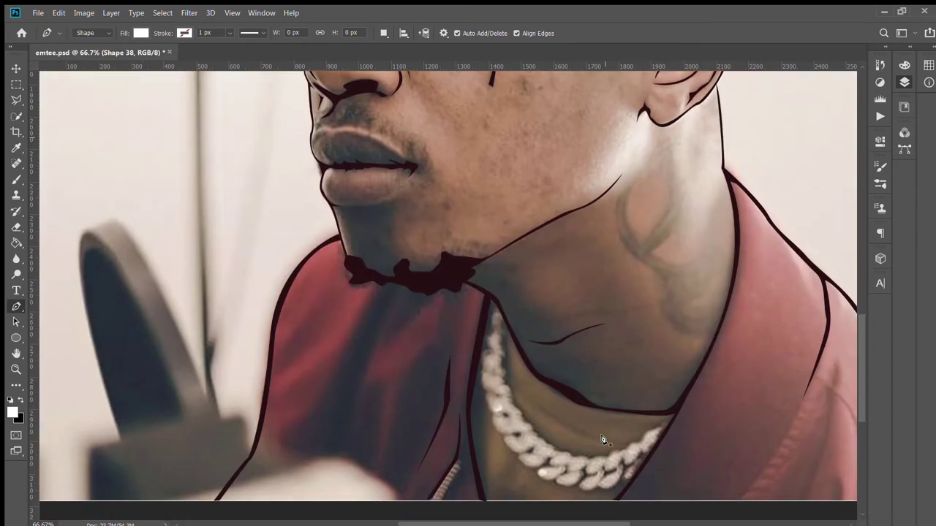
- Draw a dark brown shape up along the right shirt collar edge
scroll(414, 509, right, 5)
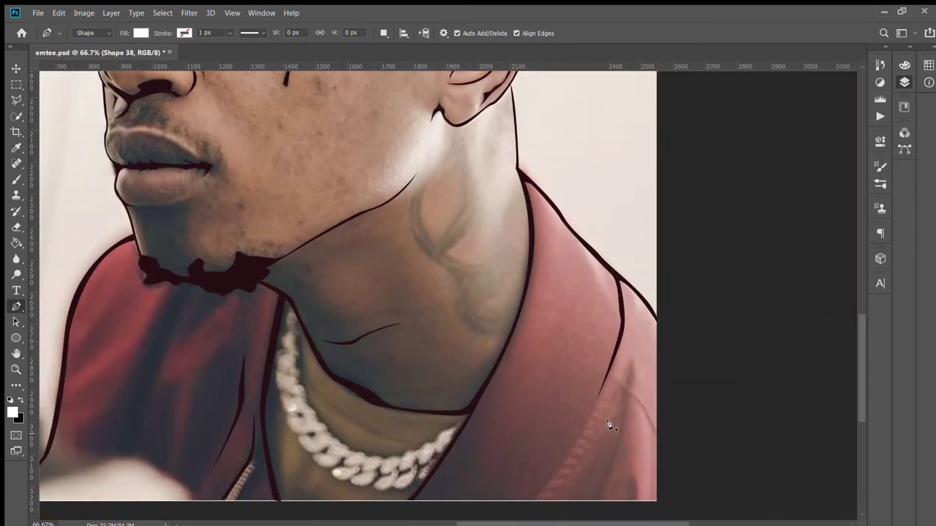
click(590, 410)
click(518, 501)
click(535, 501)
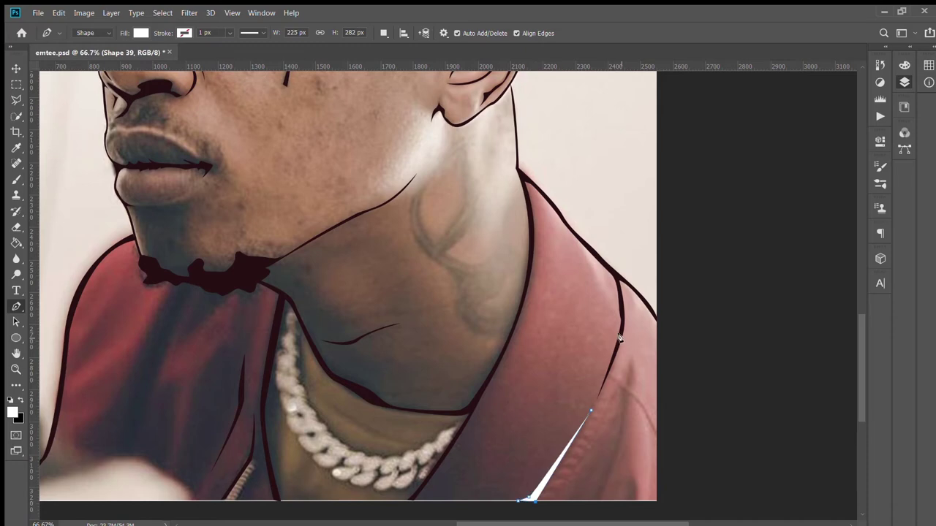
drag(619, 338, 627, 272)
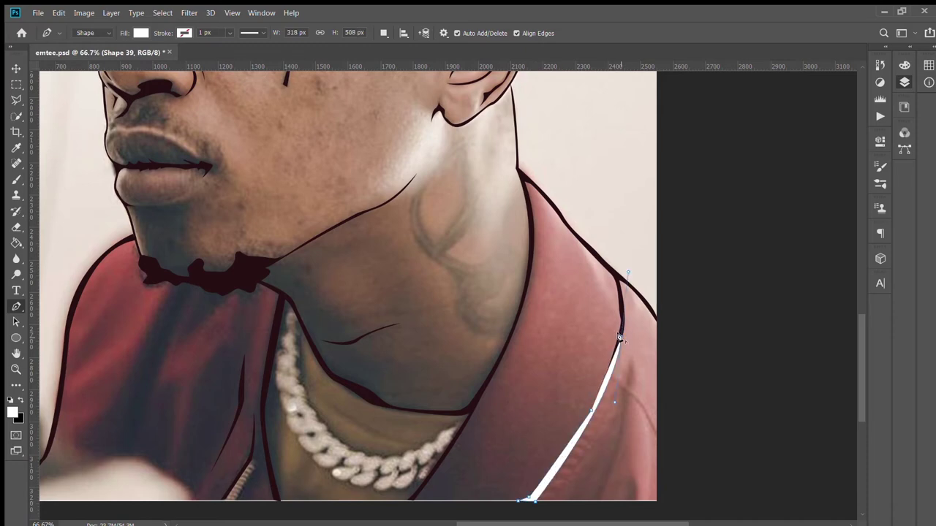
key(ctrl+BackSpace)
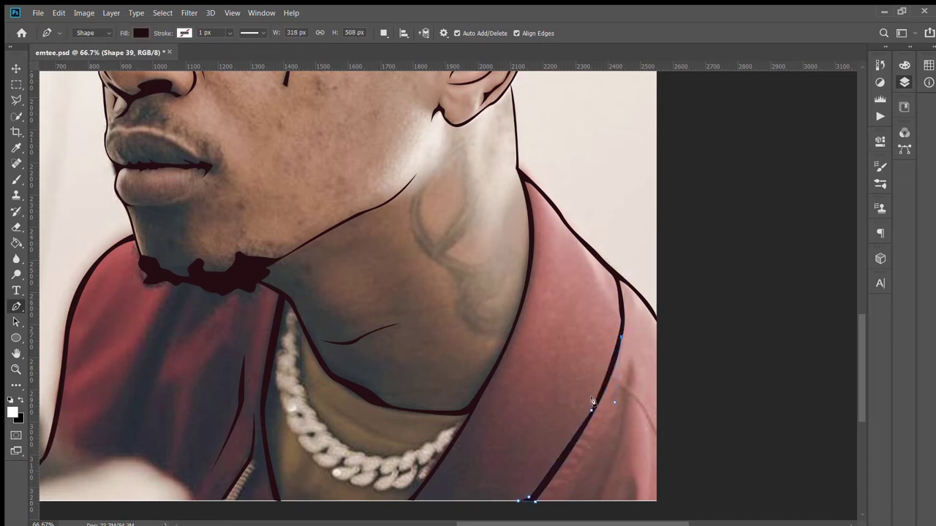
- Switch to Combine Shapes and add a second curved fold line on the collar
click(383, 33)
click(386, 63)
click(631, 366)
drag(622, 436, 621, 453)
click(576, 500)
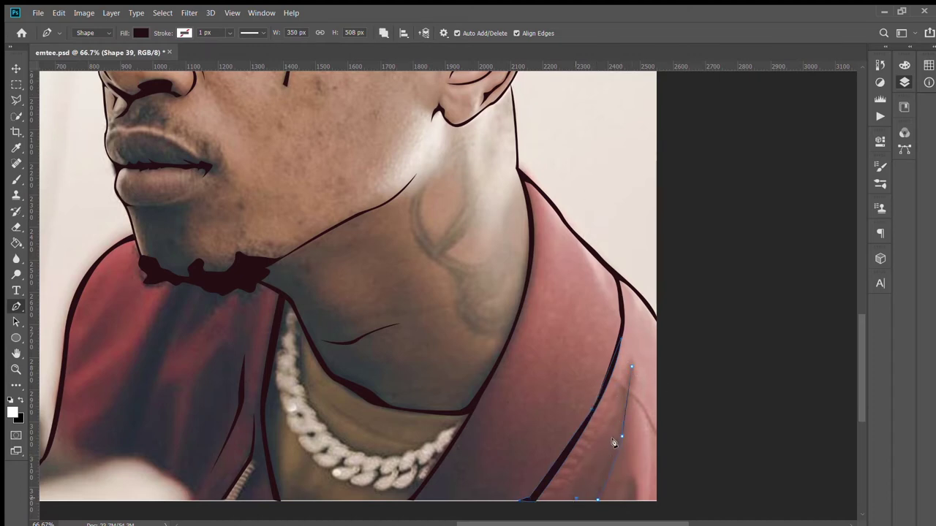
click(630, 367)
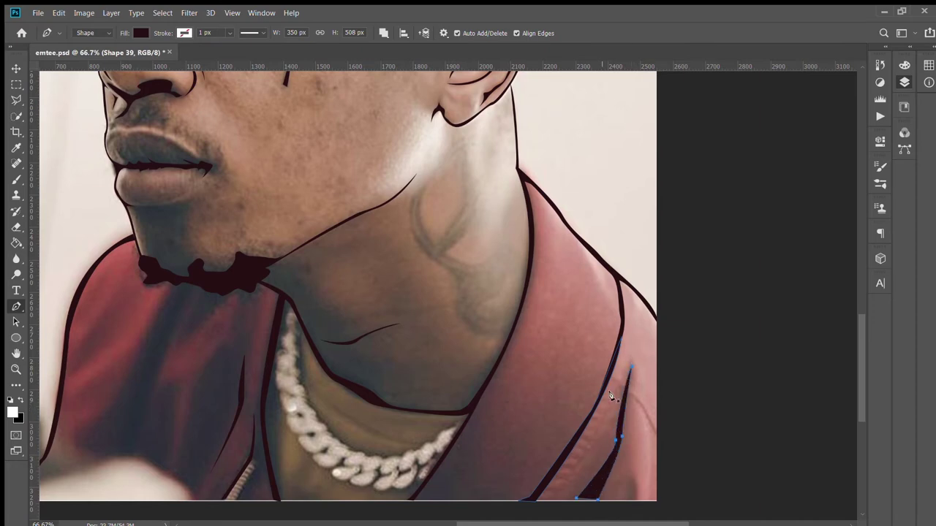
- Add two more thin fold lines running to the shirt's bottom edge
click(552, 501)
click(614, 379)
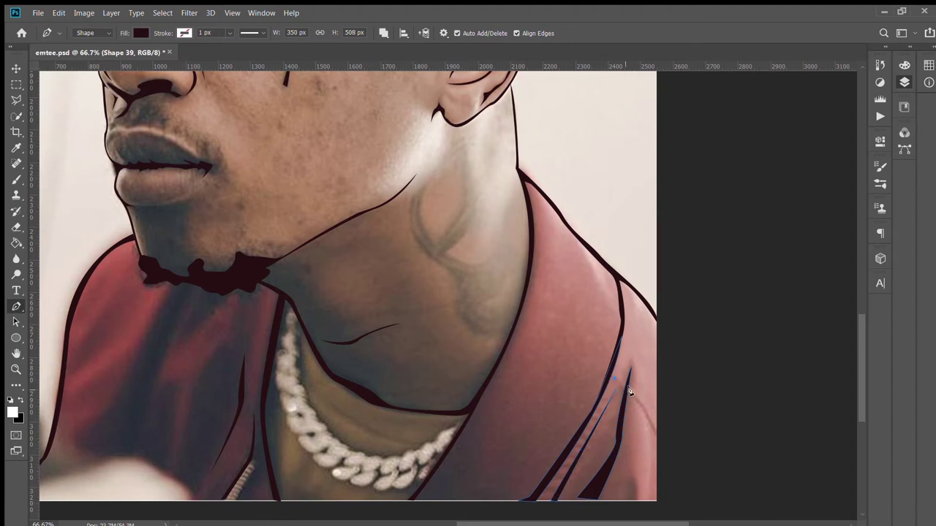
click(655, 433)
click(626, 393)
scroll(468, 409, left, 5)
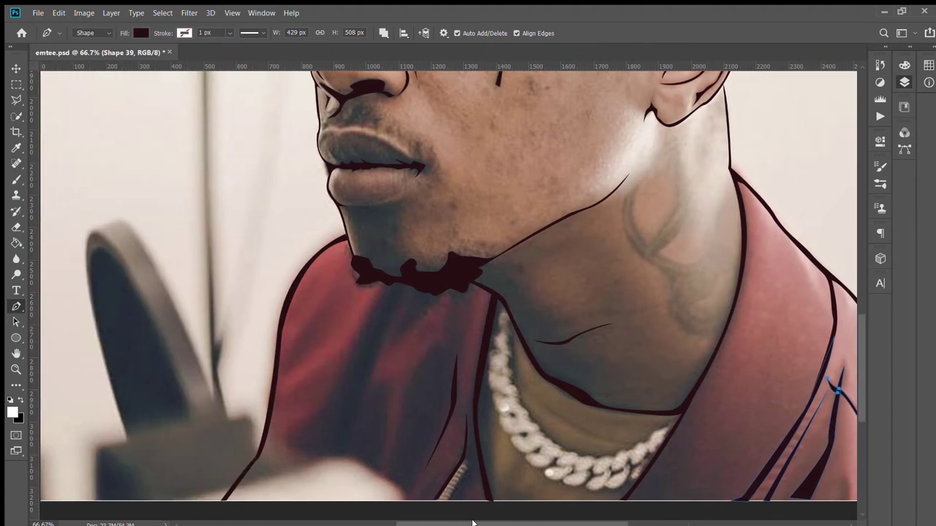
click(470, 463)
click(458, 485)
click(448, 500)
- Deselect the shape, fit the whole portrait in view, and save the document
click(16, 68)
click(749, 175)
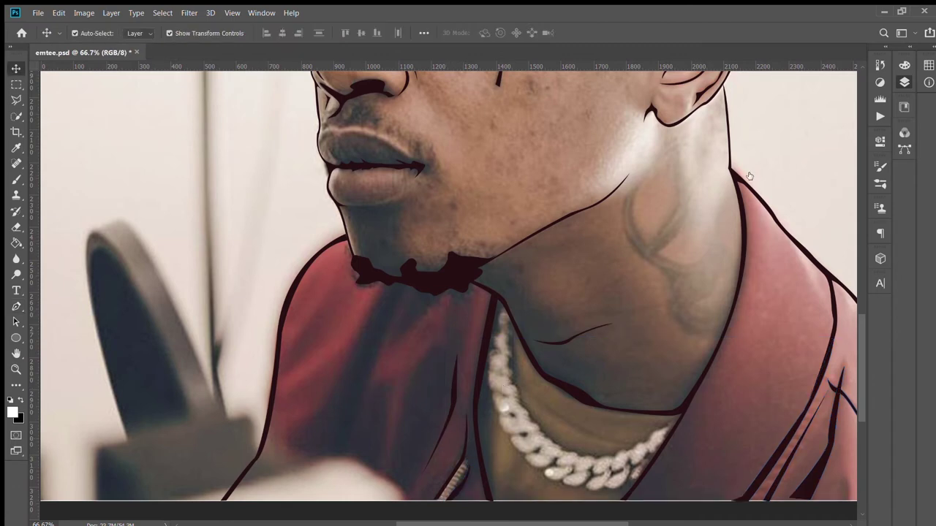
key(ctrl+0)
key(ctrl+s)
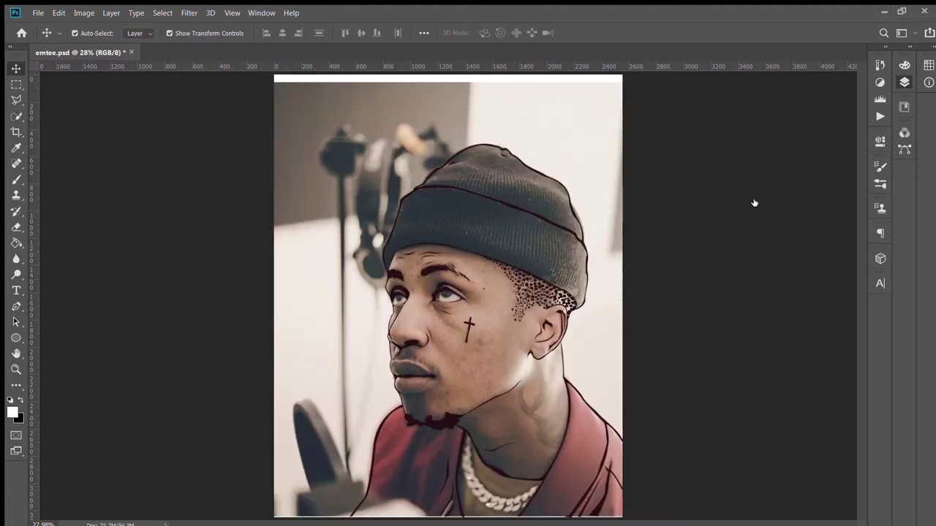
- Start a dark pen shape with a long curve along the beanie brim
key(ctrl+plus)
key(ctrl+plus)
key(ctrl+plus)
key(ctrl+plus)
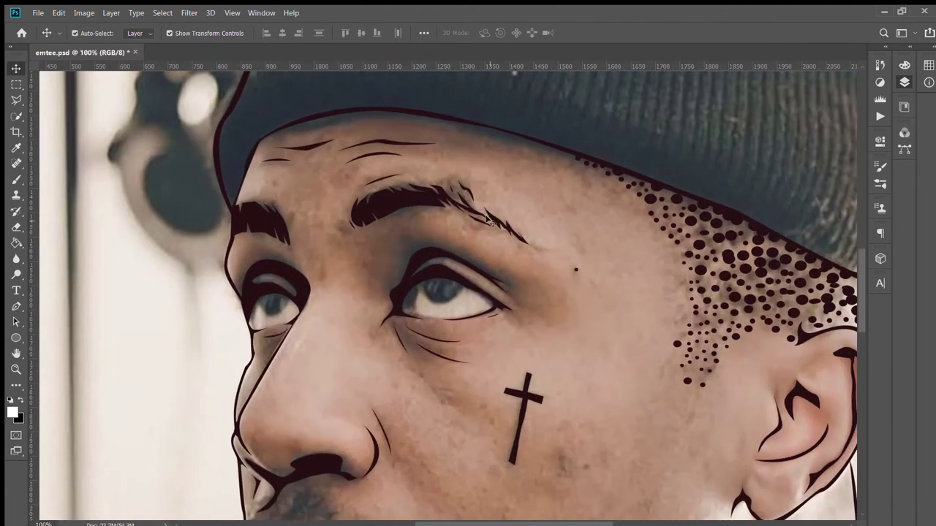
scroll(488, 220, up, 2)
key(p)
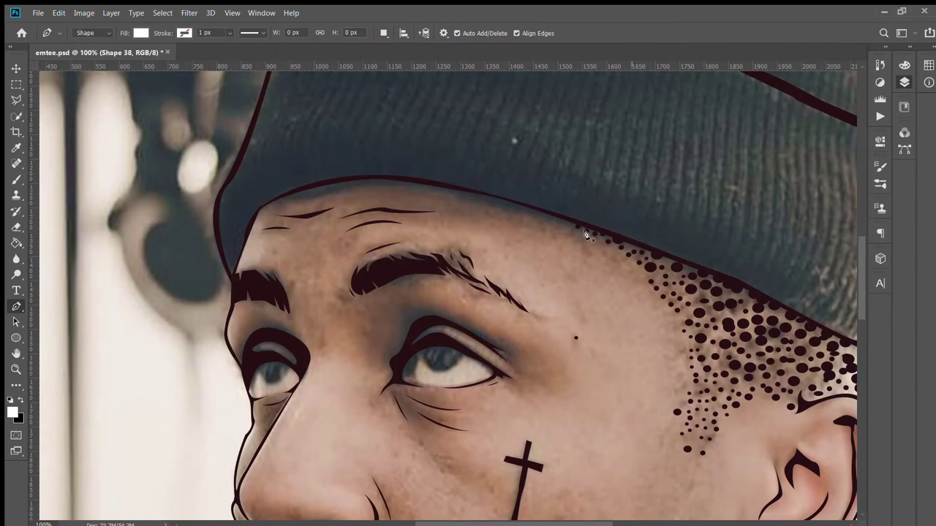
click(630, 241)
mouse_move(574, 228)
mouse_down()
mouse_move(402, 187)
mouse_move(336, 184)
mouse_move(270, 206)
mouse_up()
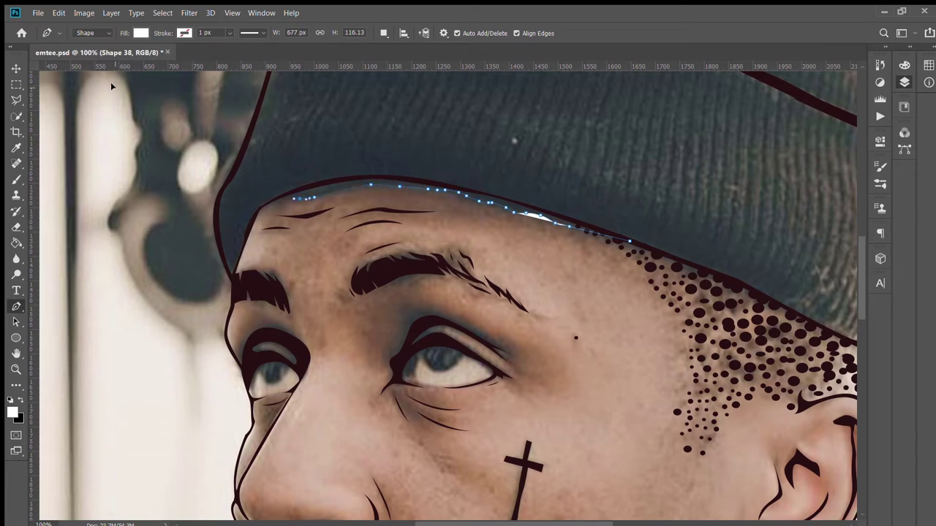
- Add points along the beanie's lower edge to its right end, completing Shape 40
click(346, 178)
click(402, 178)
click(429, 182)
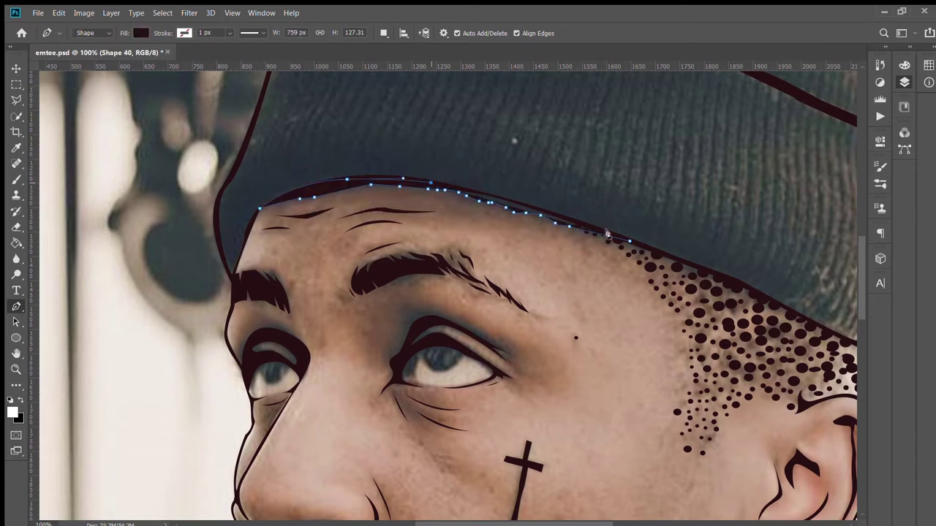
click(492, 197)
click(541, 213)
click(577, 223)
click(649, 247)
click(670, 256)
key(v)
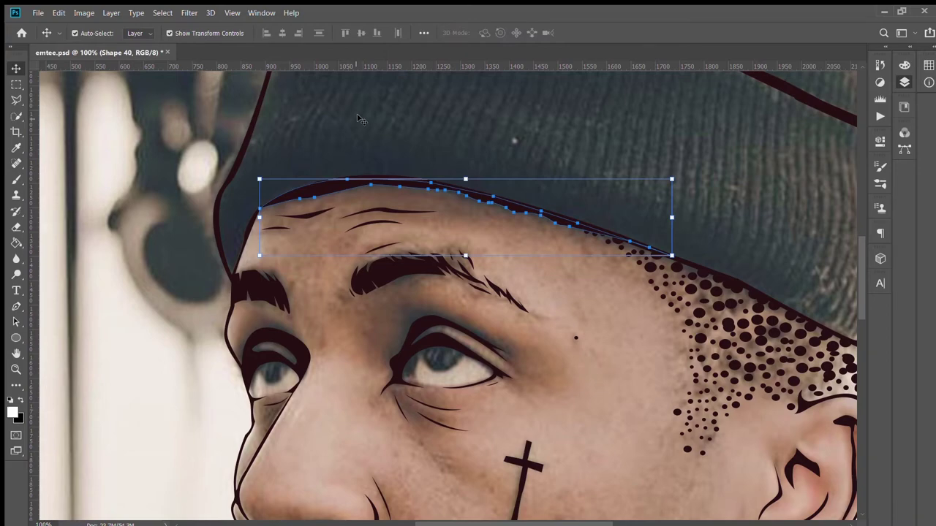
click(359, 118)
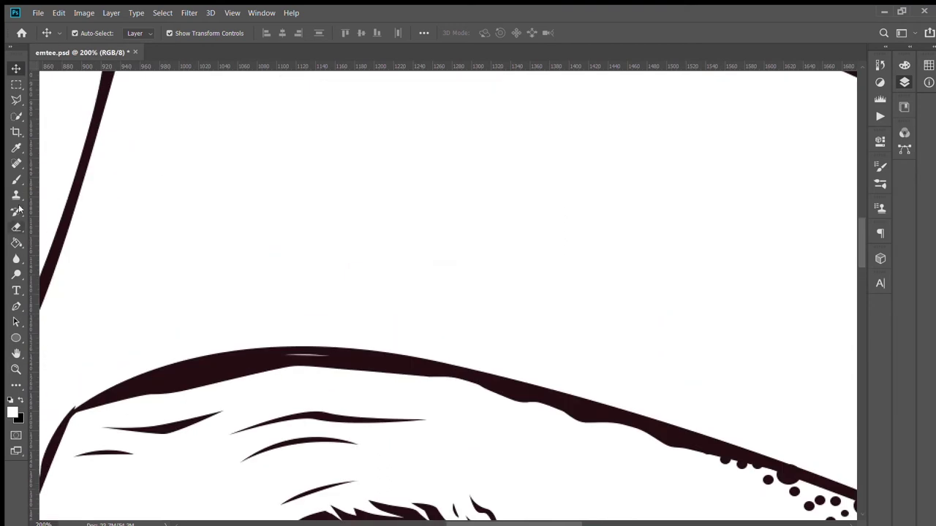
- Draw a small dark triangle filling the gap in the brim line
click(16, 307)
click(355, 352)
click(275, 351)
click(272, 363)
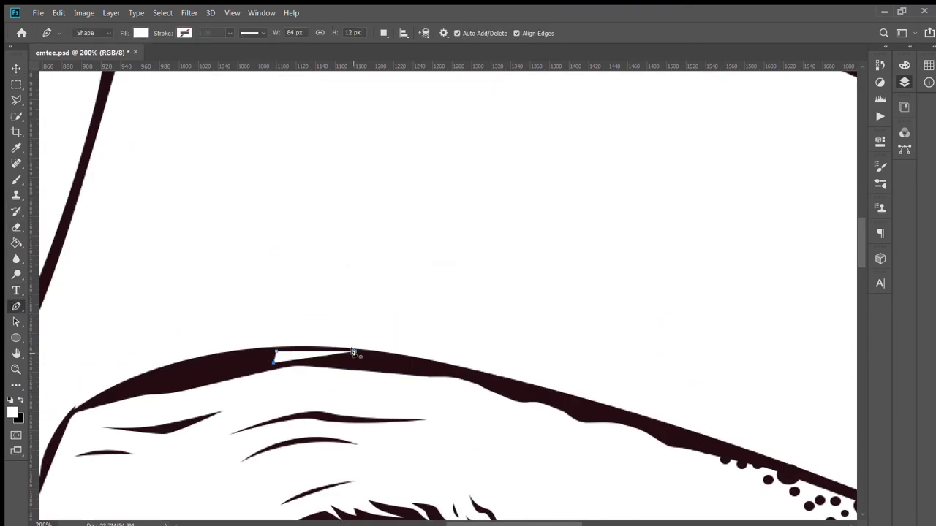
click(355, 352)
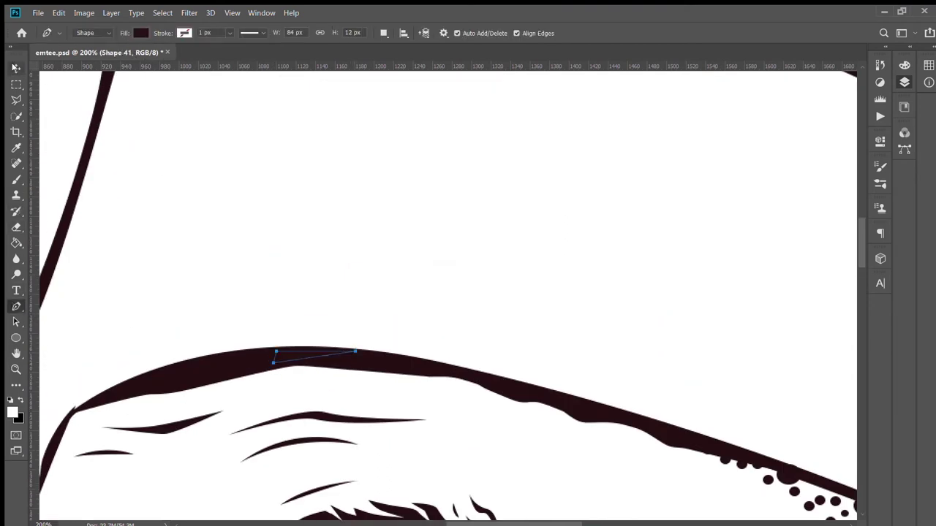
key(v)
key(ctrl+0)
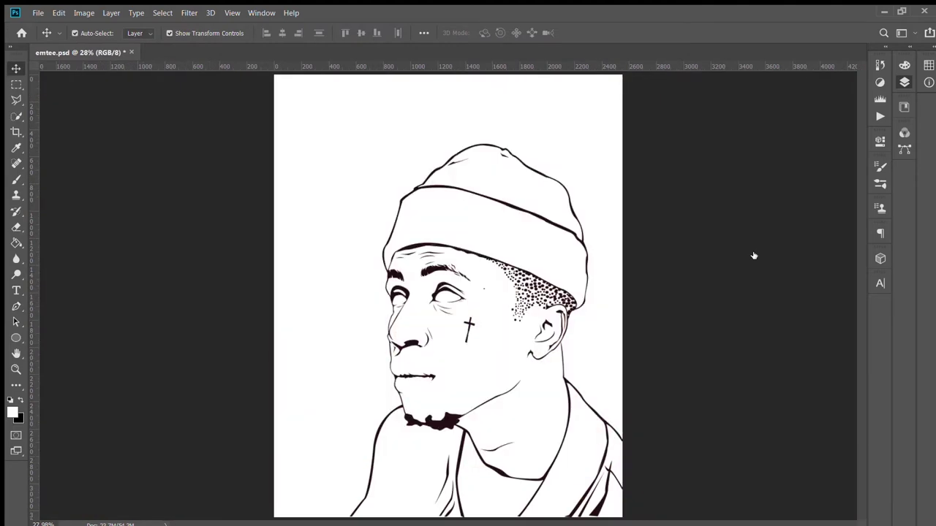
- Erase the lower tip of the left shoulder line on Shape 38
click(469, 437)
click(16, 228)
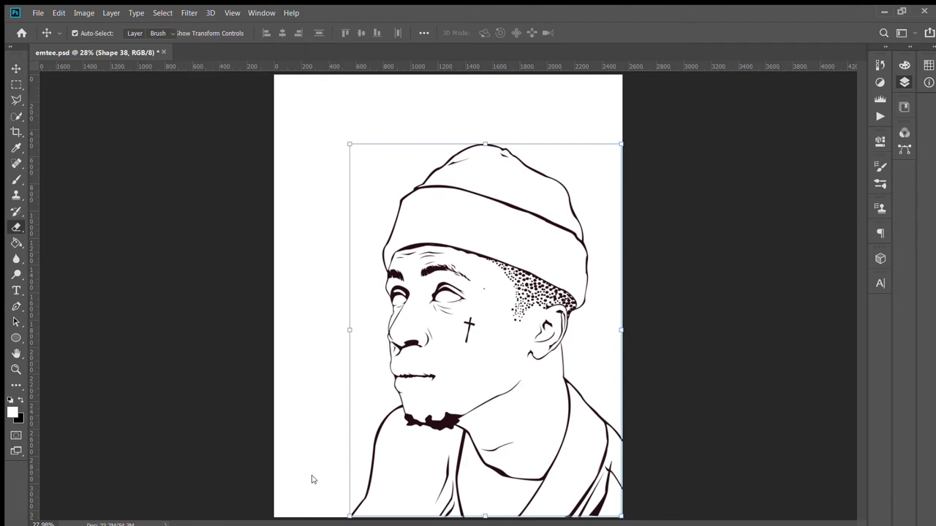
drag(365, 498, 353, 516)
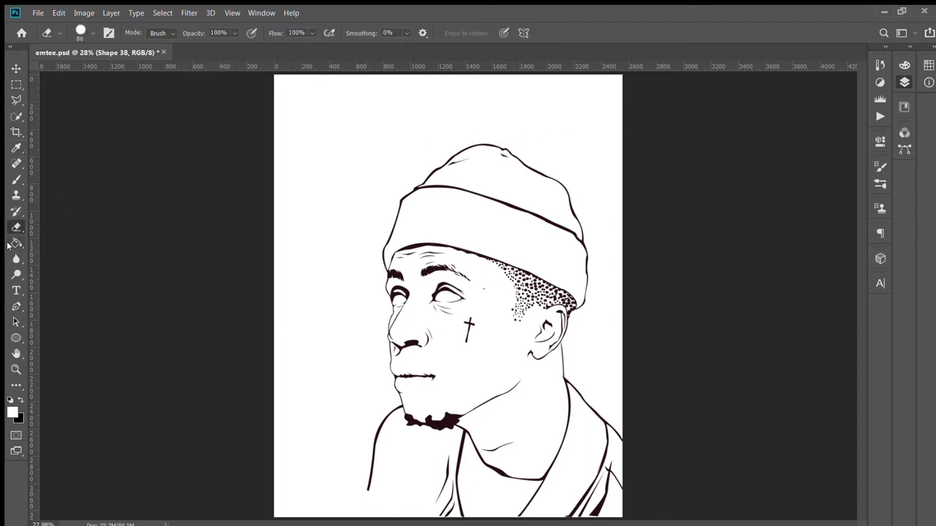
click(16, 307)
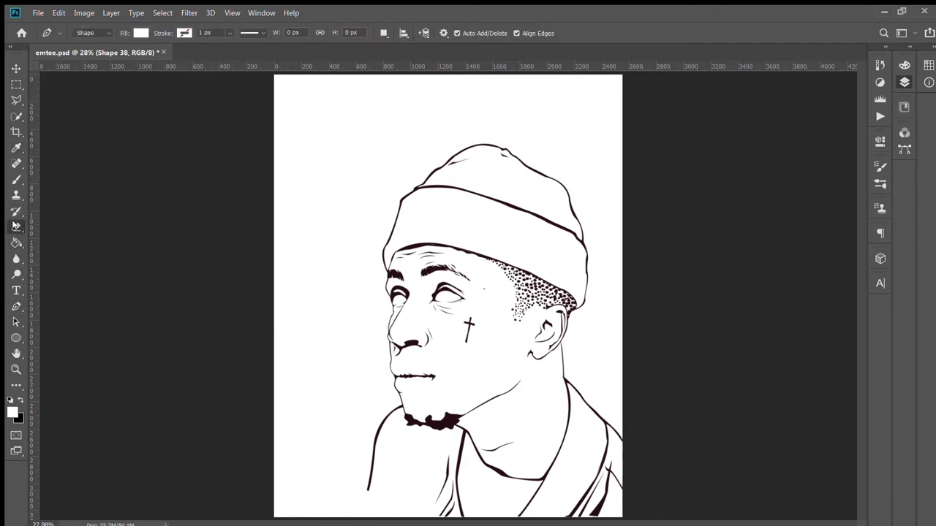
key(e)
click(369, 491)
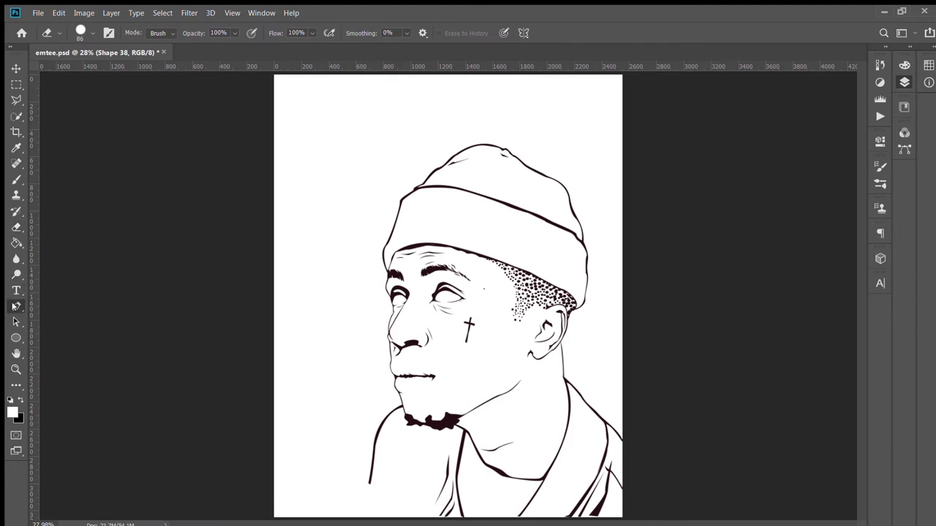
- Zoom in and start tracing a new shape along the left shoulder line
click(16, 306)
key(ctrl+plus)
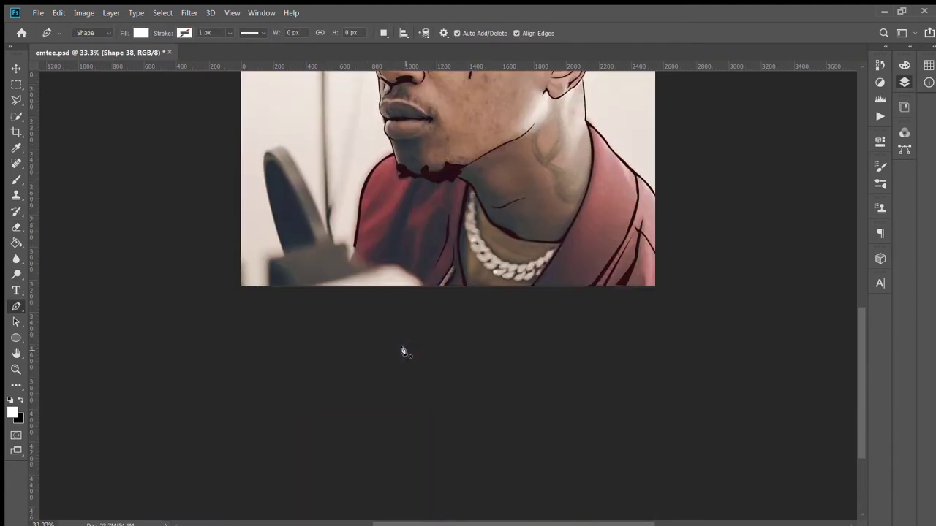
key(ctrl+plus)
click(306, 221)
click(294, 248)
click(290, 283)
- Close the thin left-shoulder sliver, extend its tip upward, and fill it dark
click(307, 234)
click(306, 220)
drag(310, 220, 307, 216)
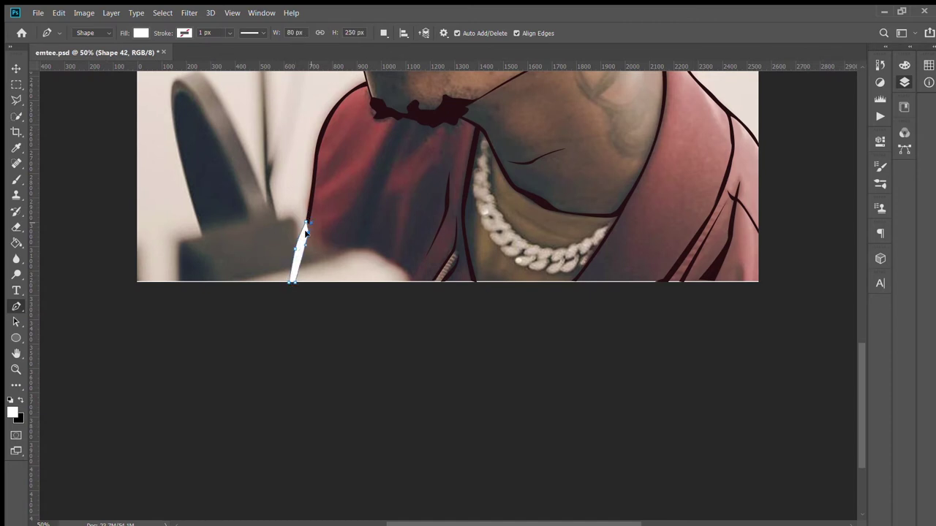
click(310, 210)
key(ctrl+BackSpace)
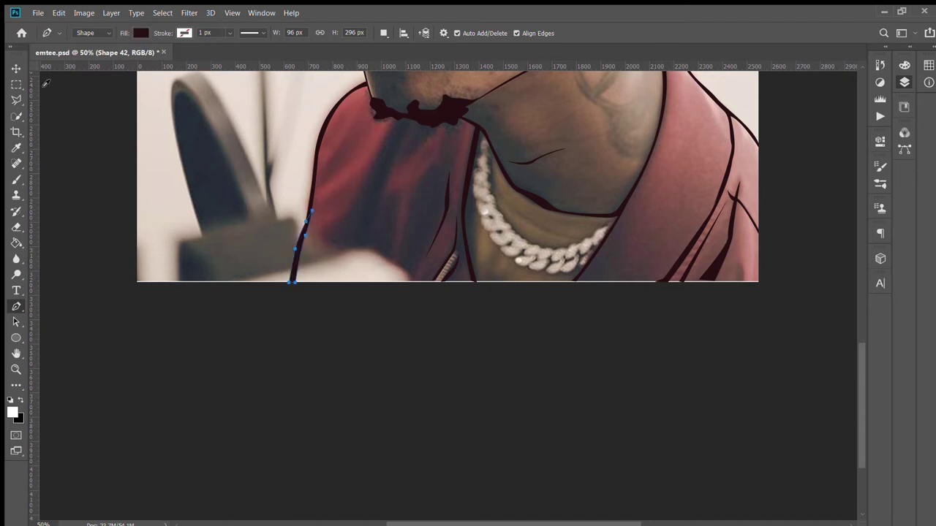
click(16, 68)
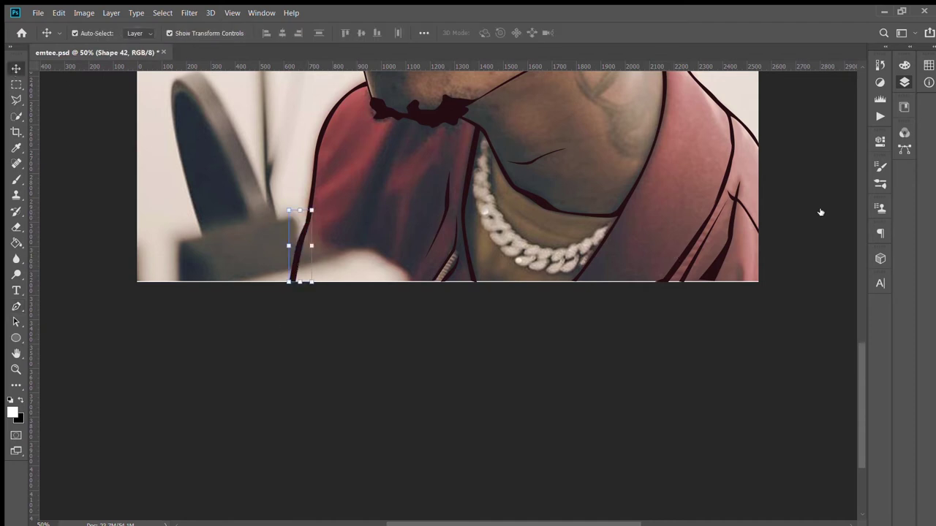
key(alt+ctrl+a)
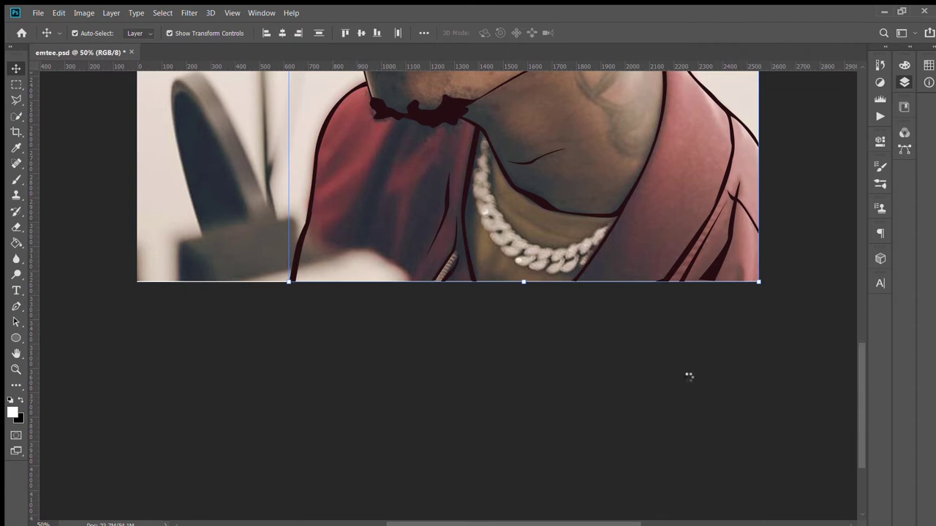
key(ctrl)
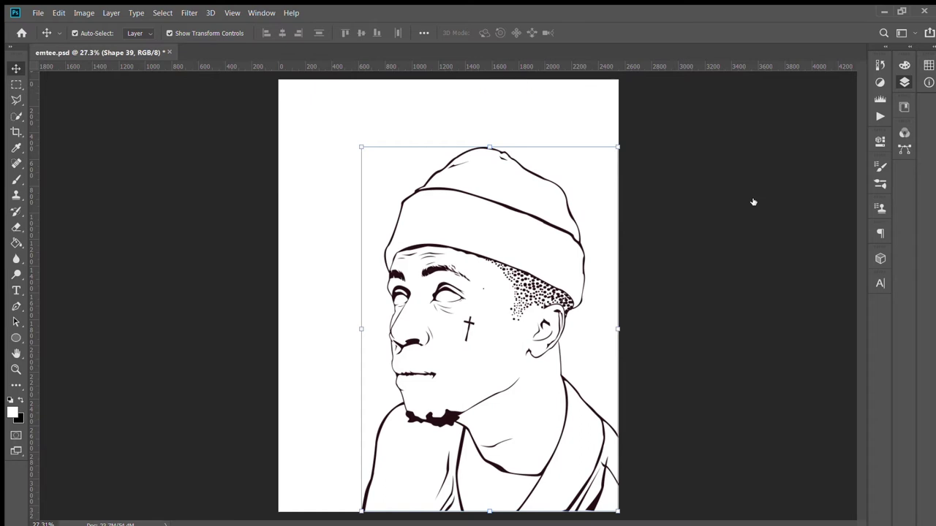
click(819, 142)
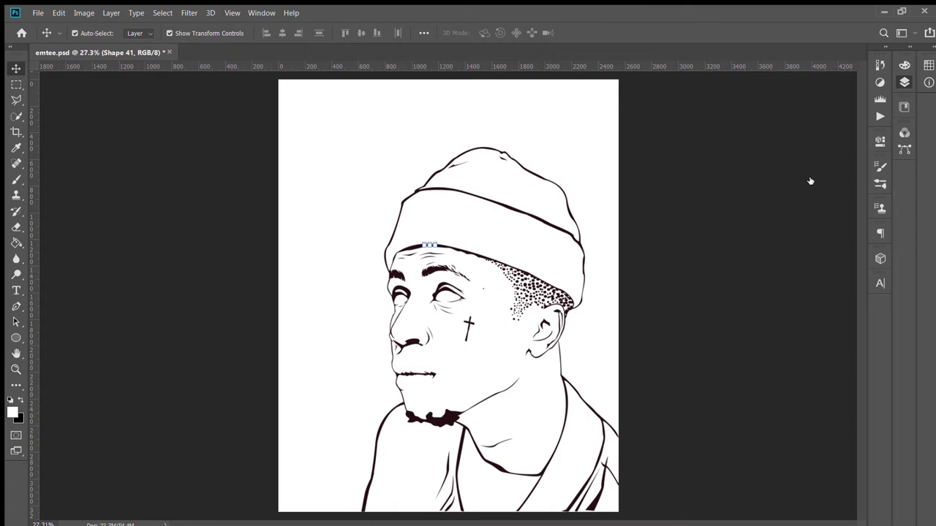
key(ctrl+g)
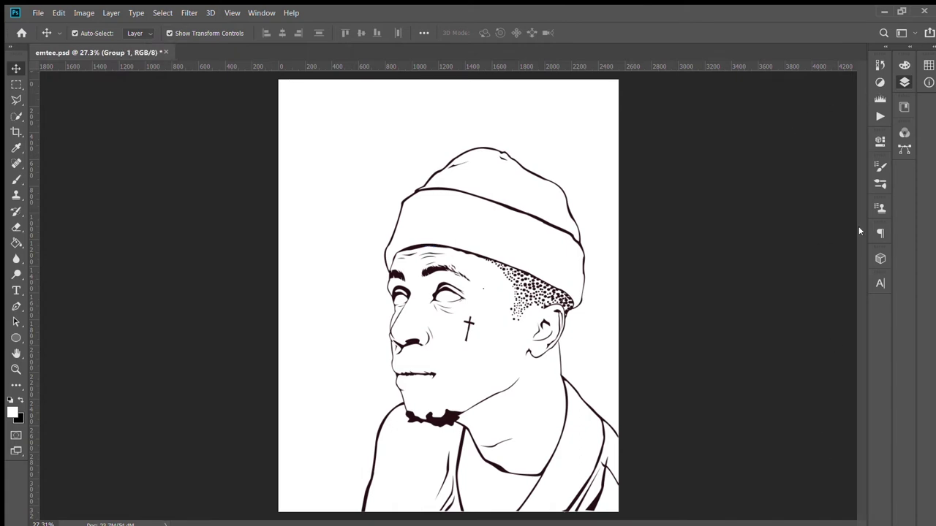
key(ctrl+shift+g)
key(ctrl+g)
key(alt+bracketleft)
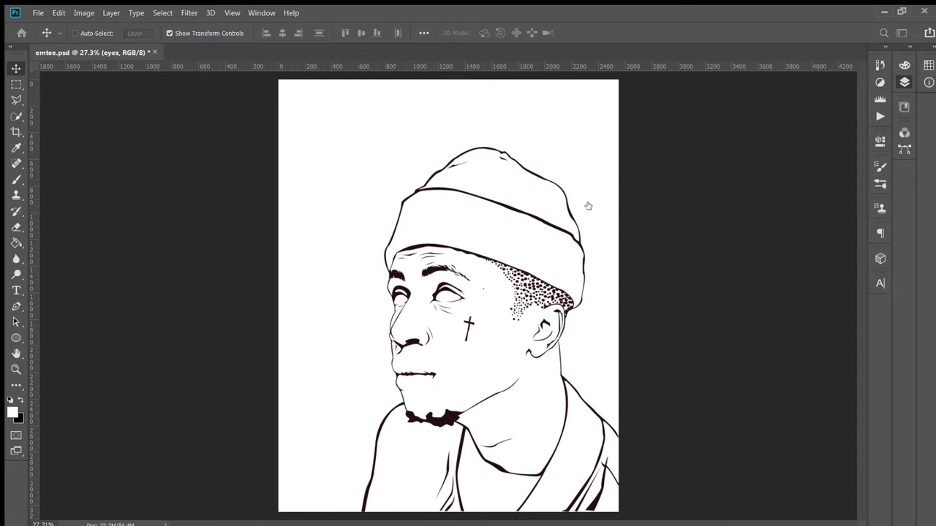
key(alt+bracketright)
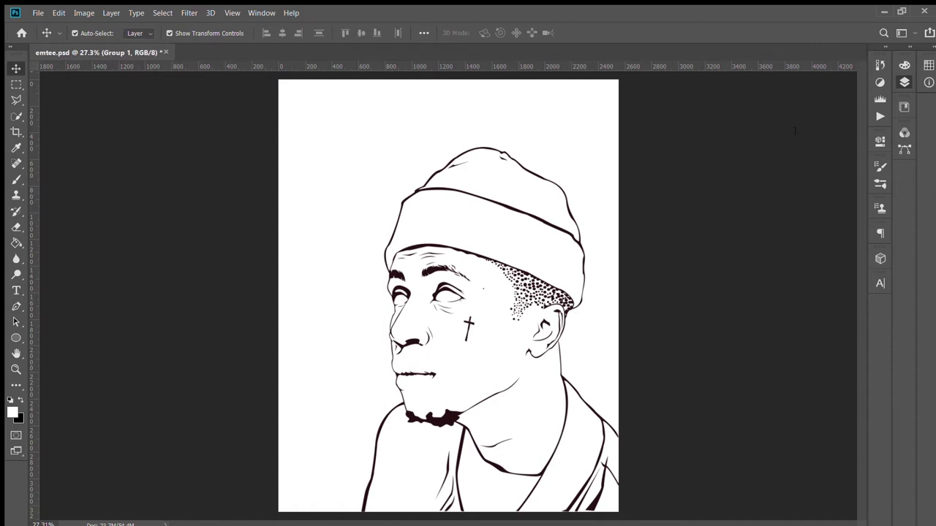
key(alt+bracketleft)
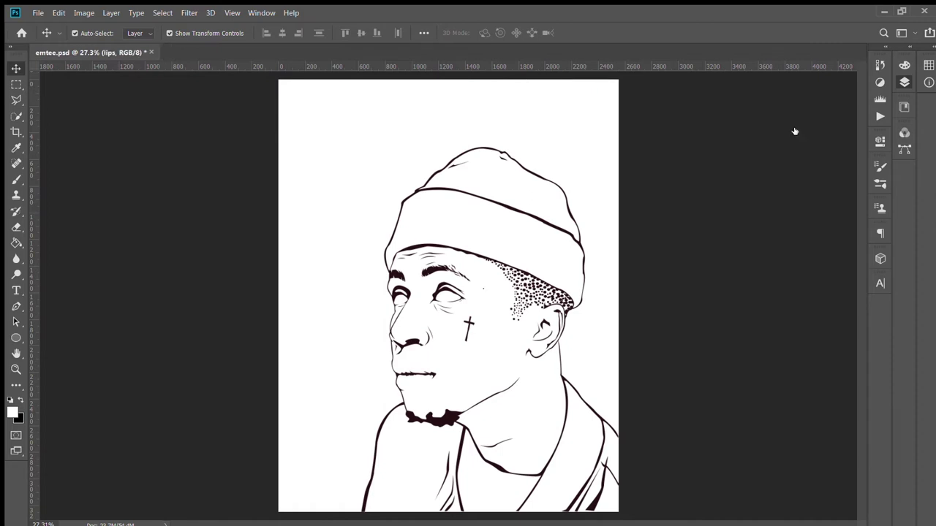
key(alt+bracketright)
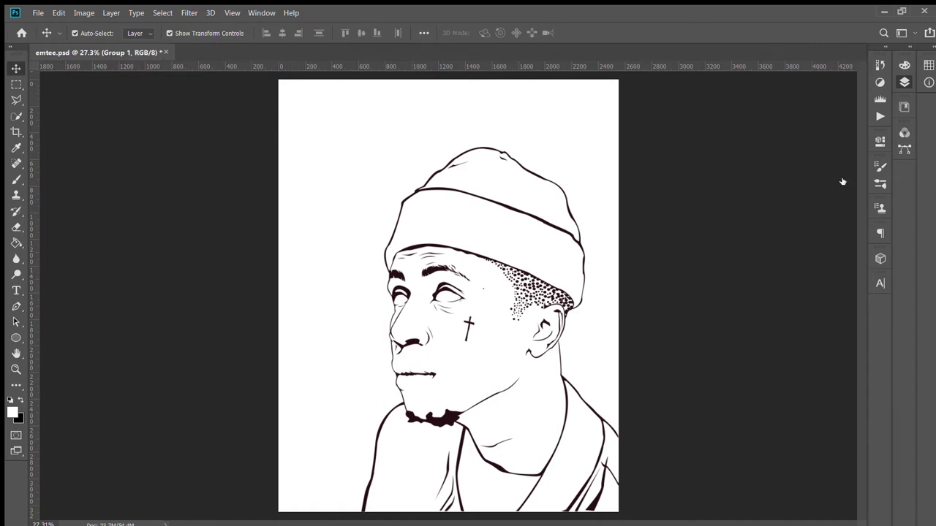
key(alt+bracketright)
key(alt+bracketleft)
key(alt+bracketright)
key(alt+bracketleft)
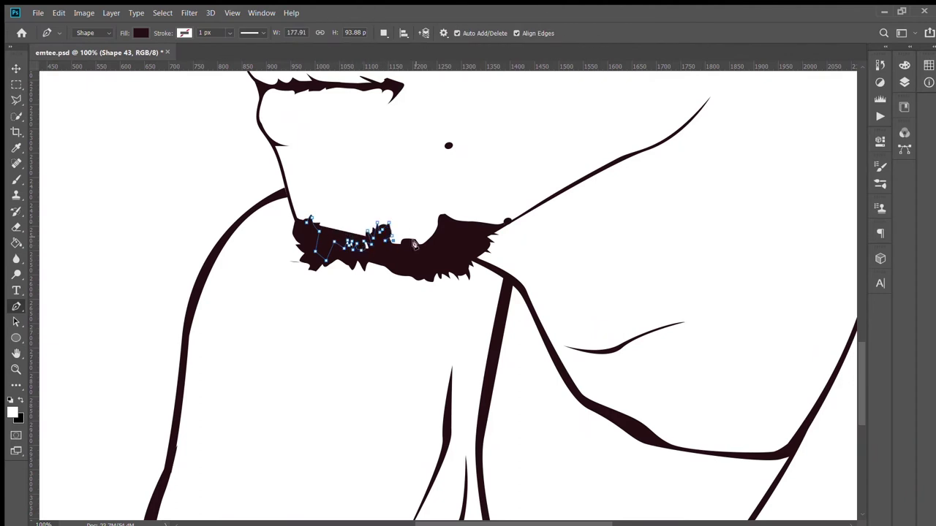
- Finish the chin beard shape, fit the view, and save the document
drag(380, 232, 353, 260)
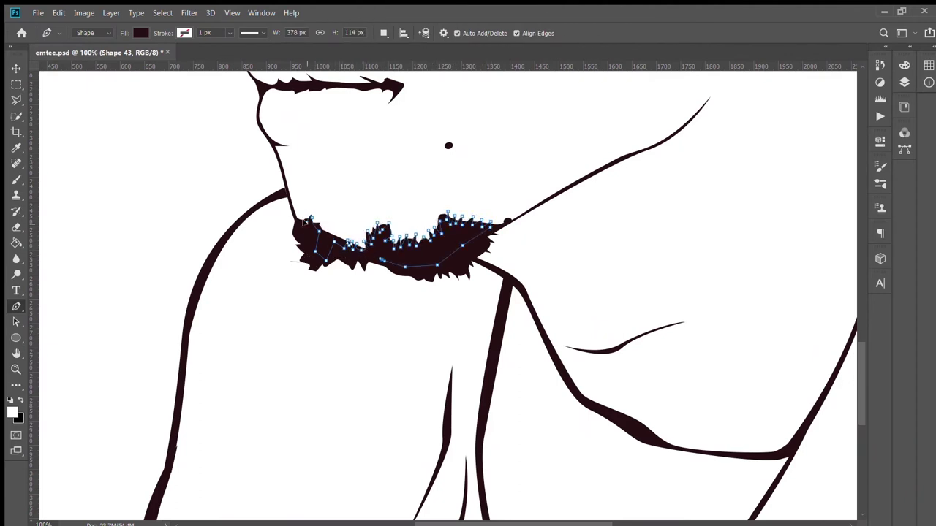
key(v)
key(ctrl+0)
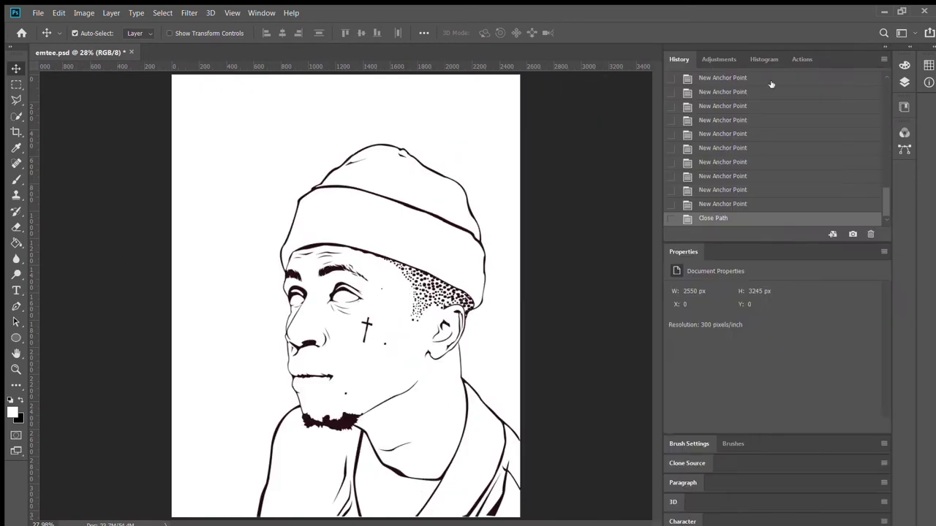
click(880, 64)
click(879, 64)
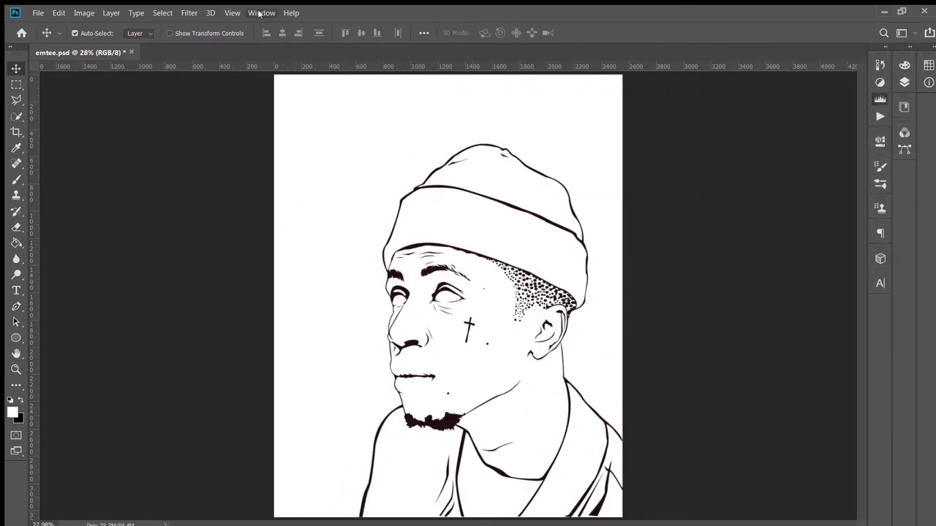
drag(905, 82, 904, 157)
key(ctrl+s)
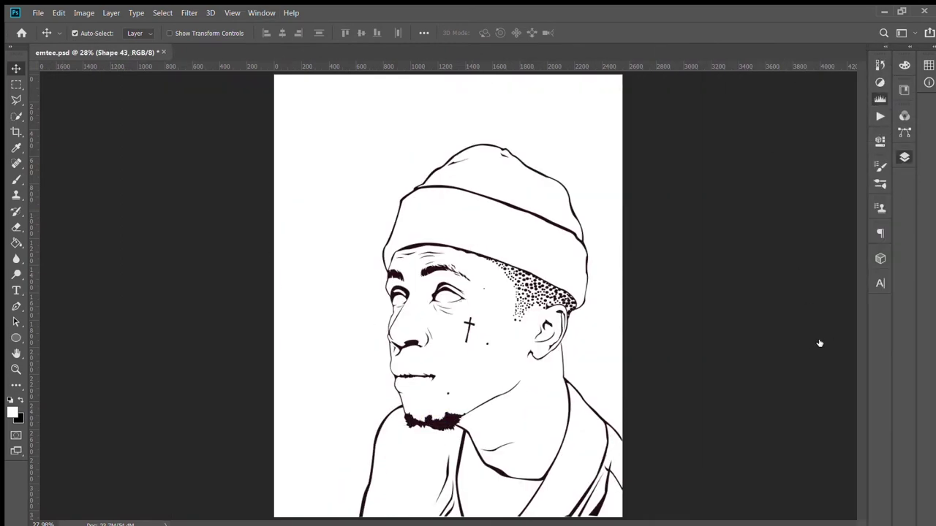
- Select the small dot layers below the lip and near the beard
scroll(455, 450, up, 5)
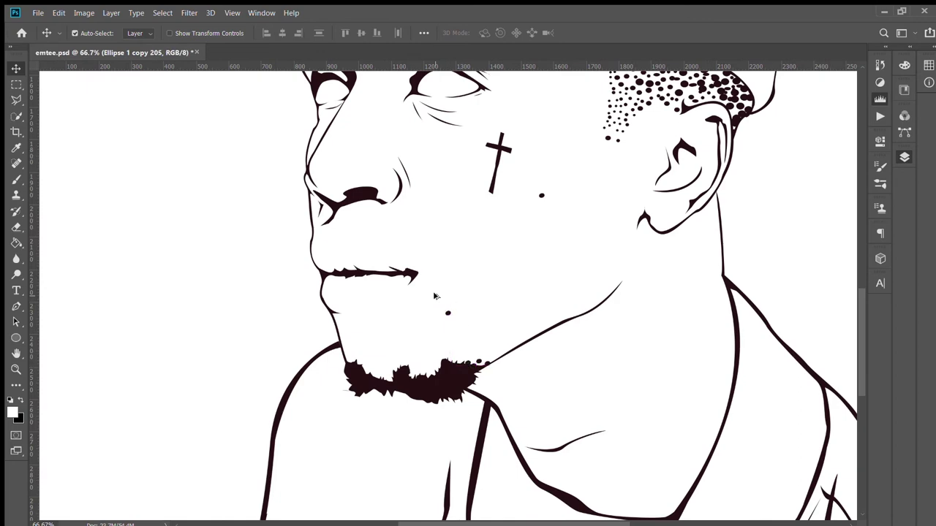
click(603, 126)
drag(567, 198, 480, 361)
key(ctrl+plus)
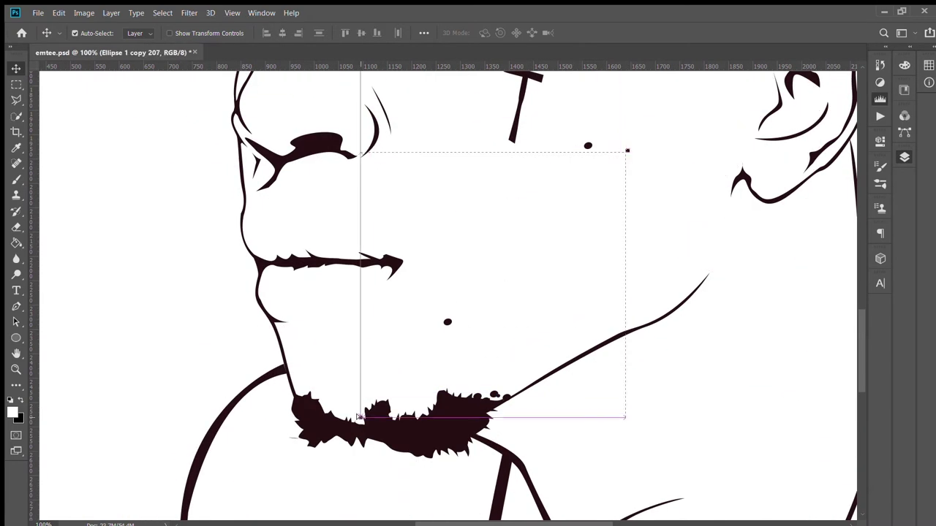
drag(578, 146, 355, 411)
scroll(356, 412, up, 2)
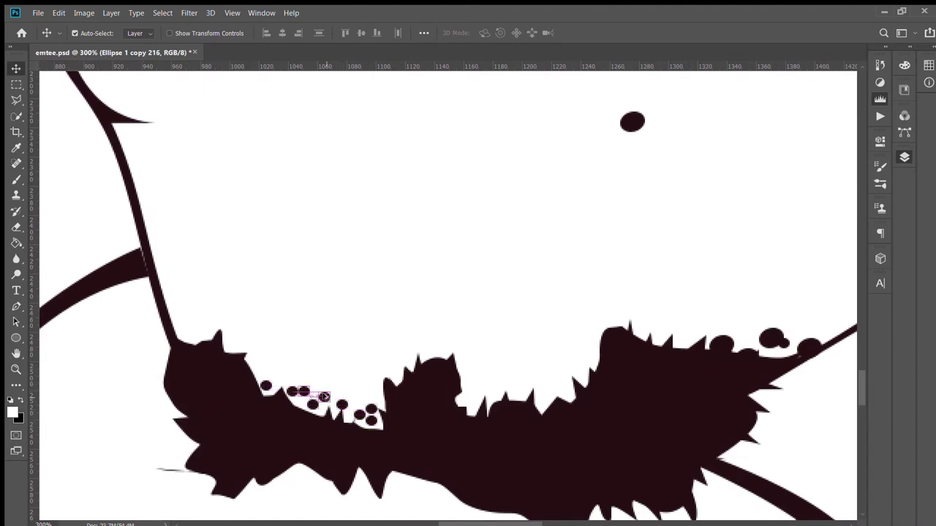
- Alt-drag dot copies along the beard's top edge to stipple it
mouse_move(265, 385)
mouse_down()
mouse_move(189, 334)
mouse_move(282, 378)
mouse_move(464, 395)
mouse_move(533, 397)
mouse_move(542, 387)
mouse_up()
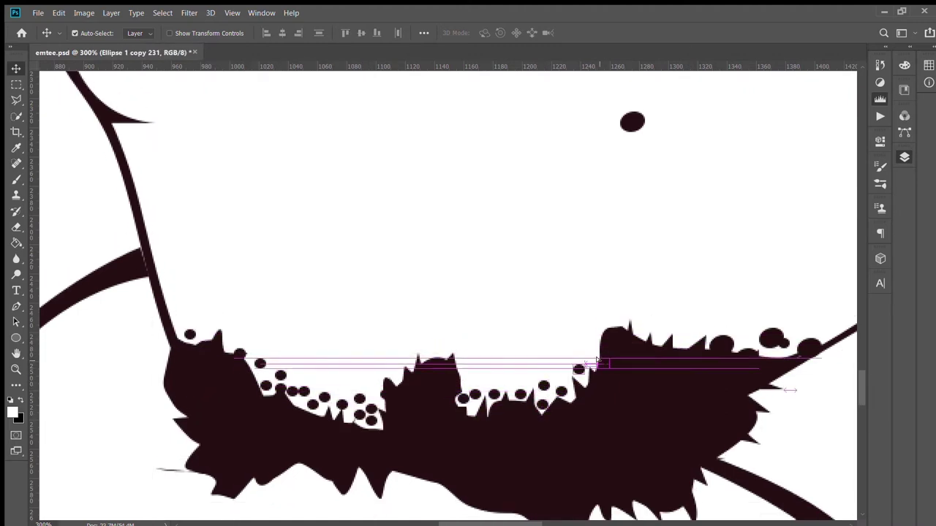
scroll(542, 388, down, 4)
scroll(248, 363, up, 3)
click(262, 366)
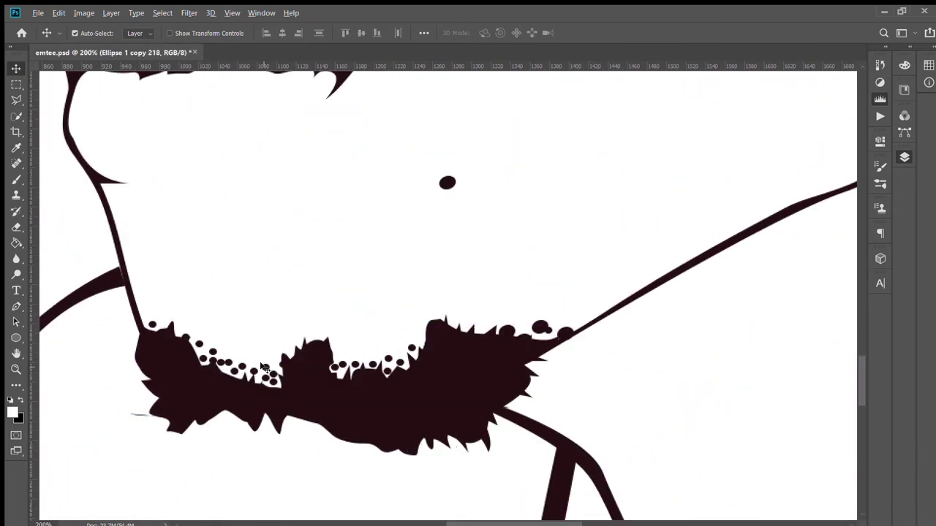
mouse_move(253, 355)
mouse_down()
mouse_move(522, 313)
mouse_move(150, 321)
mouse_up()
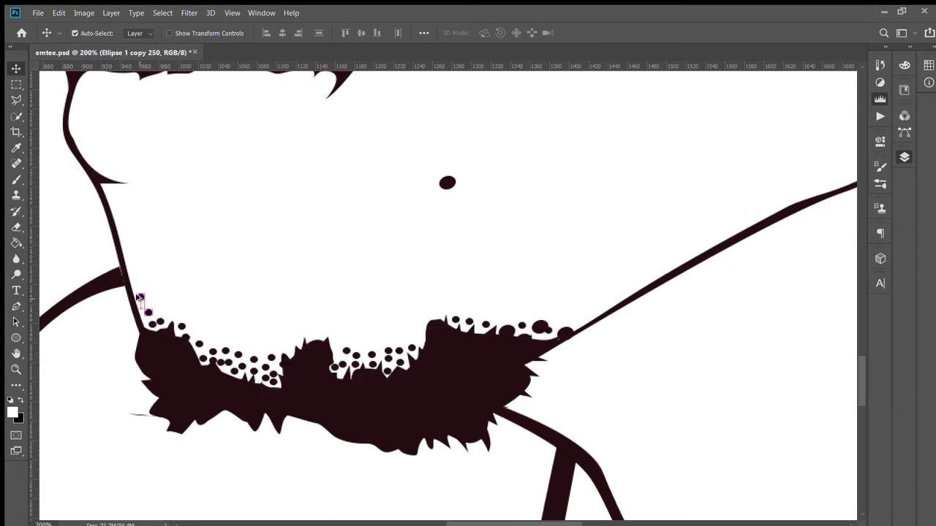
key(ctrl+0)
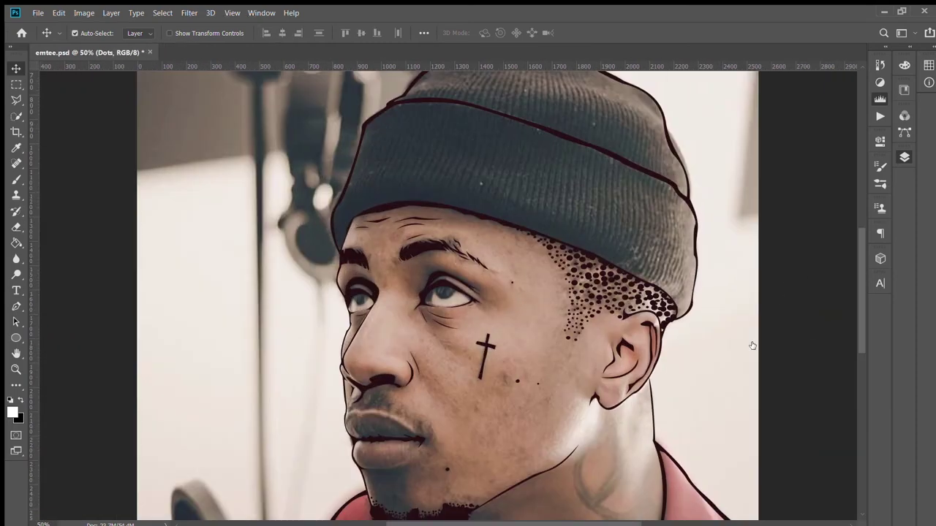
- Give the shirt shape a red fill, then begin tracing the face outline at the forehead
key(alt+bracketleft)
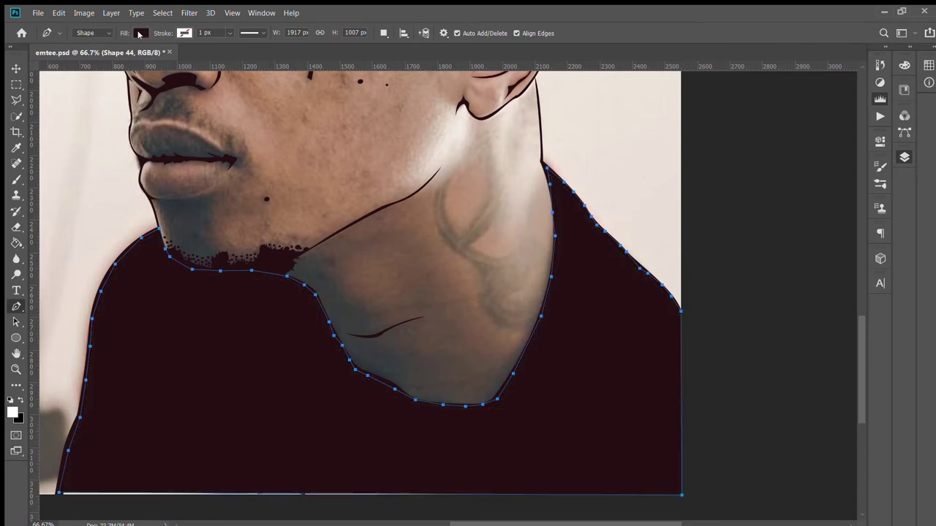
key(Return)
key(ctrl+0)
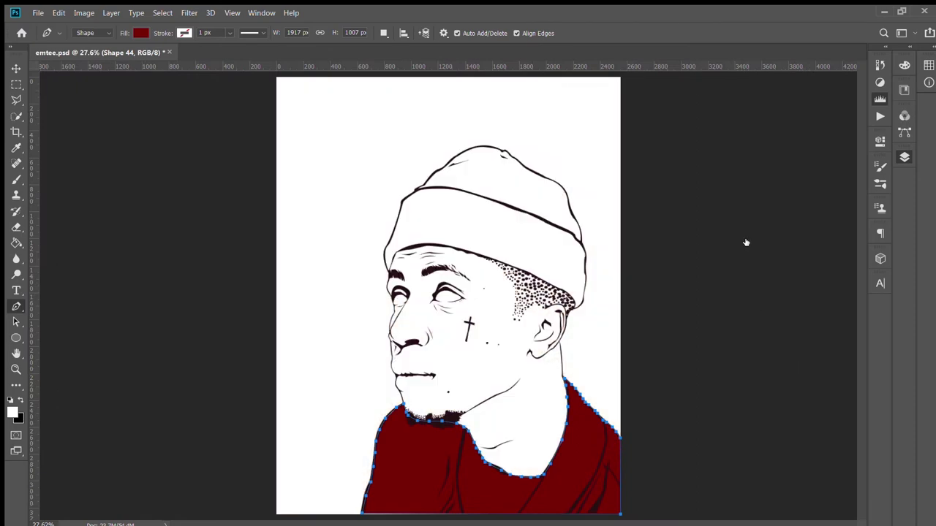
key(alt+bracketleft)
key(ctrl+plus)
key(ctrl+plus)
key(ctrl+plus)
click(375, 175)
click(315, 200)
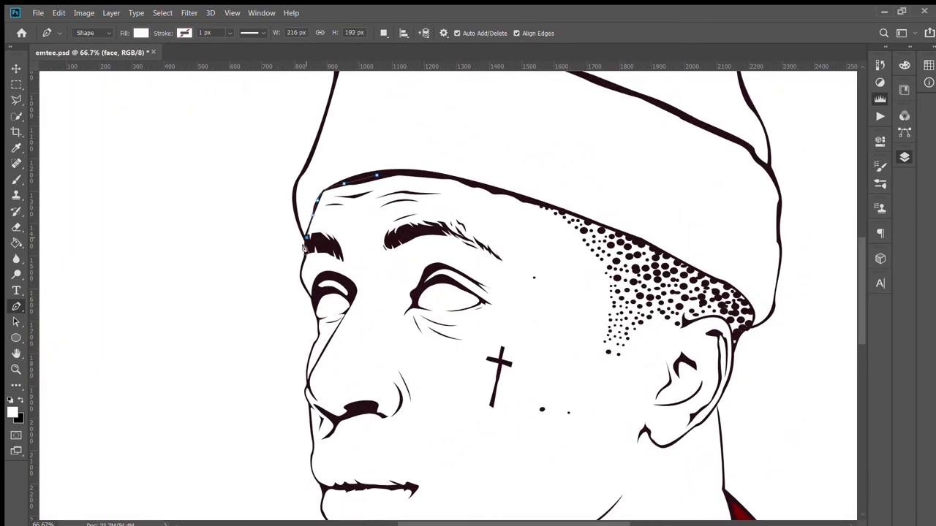
- Trace the skin shape outline from the forehead down past the nose
click(299, 261)
key(ctrl+plus)
click(250, 329)
drag(250, 330, 233, 400)
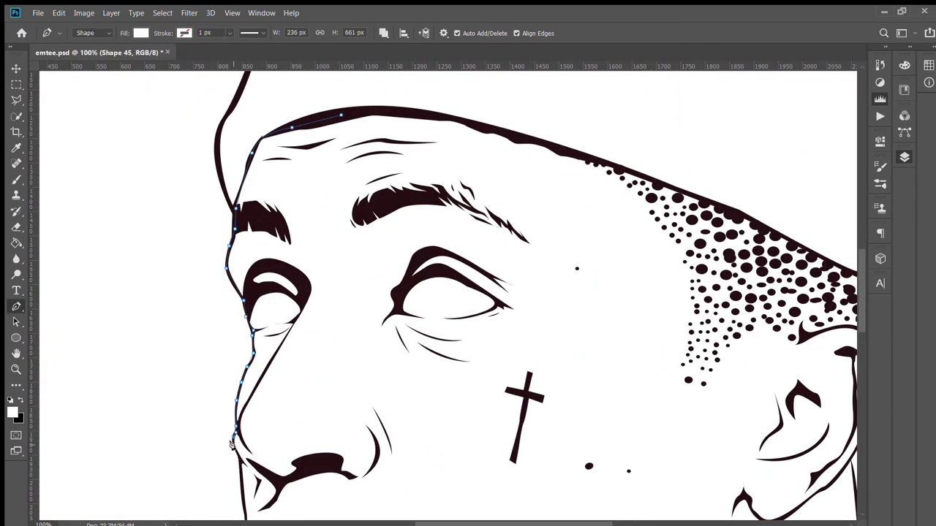
key(ctrl+plus)
scroll(232, 444, down, 5)
mouse_move(316, 220)
mouse_down()
mouse_move(323, 380)
mouse_move(362, 447)
mouse_up()
scroll(362, 447, down, 3)
drag(362, 344, 387, 468)
scroll(387, 468, down, 5)
drag(437, 443, 444, 459)
- Continue the skin outline down the neck, up its right edge, and around the ear to the hairline
key(ctrl+0)
key(ctrl+plus)
key(ctrl+plus)
scroll(449, 414, down, 5)
mouse_move(400, 165)
mouse_down()
mouse_move(464, 233)
mouse_move(614, 296)
mouse_move(635, 260)
mouse_up()
click(661, 205)
scroll(666, 190, up, 5)
click(661, 146)
key(ctrl+plus)
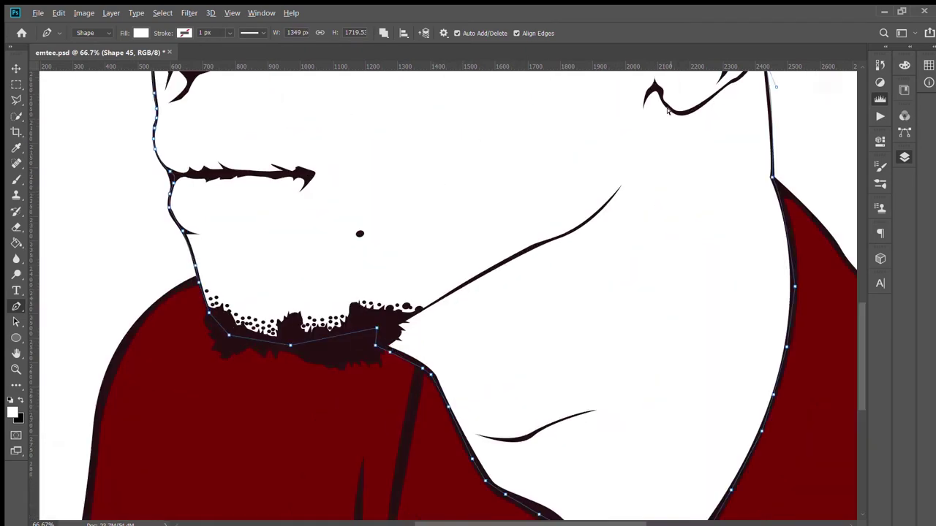
key(ctrl+plus)
scroll(574, 360, up, 3)
drag(603, 281, 359, 74)
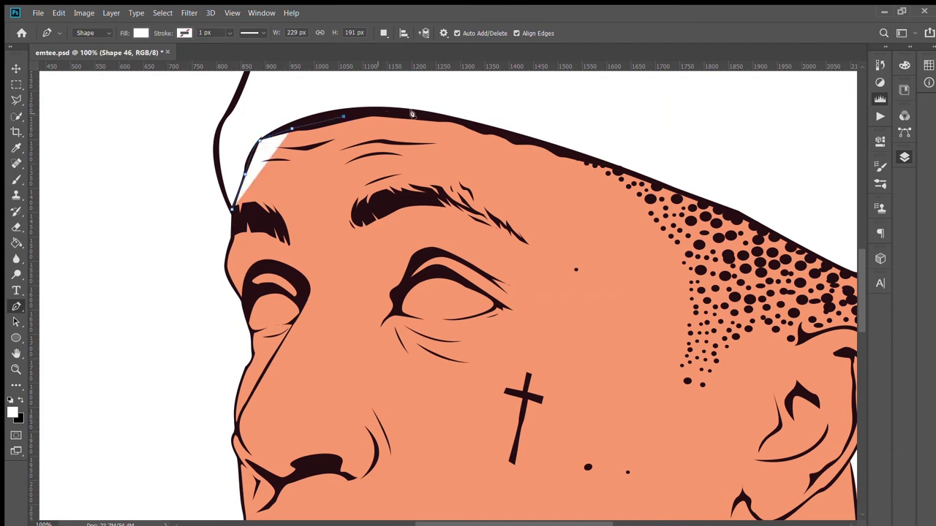
- Trace the beanie from the hairline past the ear and over the top, filled dark grey
drag(411, 115, 461, 301)
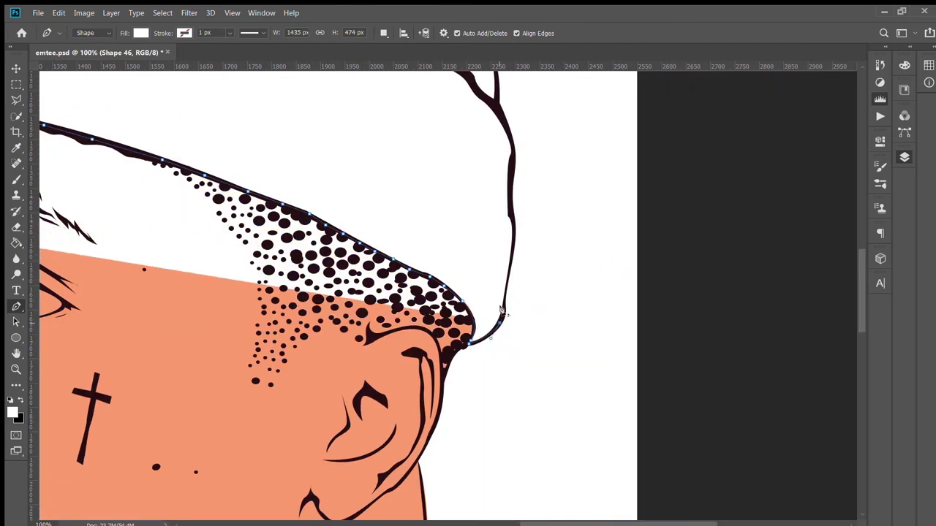
drag(461, 301, 494, 104)
key(ctrl+minus)
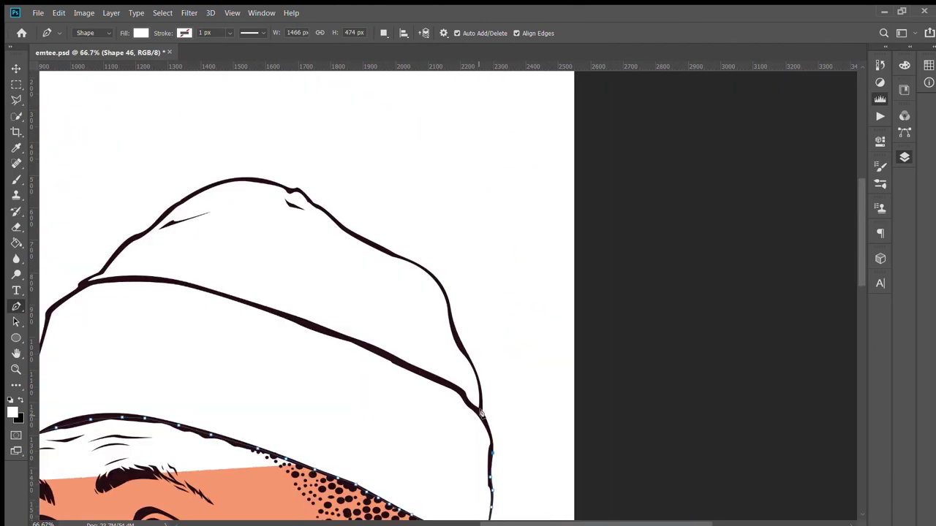
mouse_move(462, 350)
mouse_down()
mouse_move(444, 329)
mouse_move(457, 344)
mouse_move(447, 315)
mouse_move(388, 252)
mouse_move(287, 192)
mouse_move(176, 208)
mouse_move(113, 258)
mouse_up()
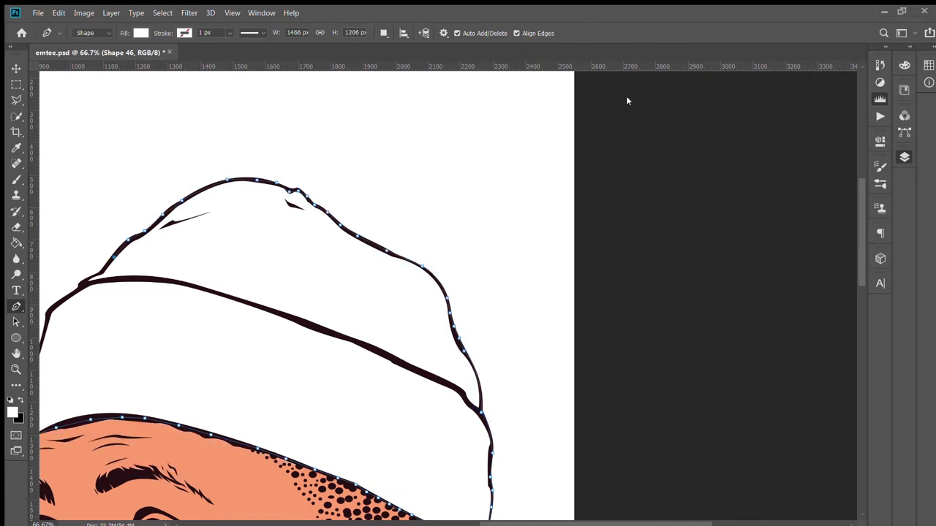
mouse_move(75, 287)
mouse_down()
mouse_move(588, 288)
mouse_move(550, 344)
mouse_up()
drag(516, 437, 525, 482)
key(ctrl+0)
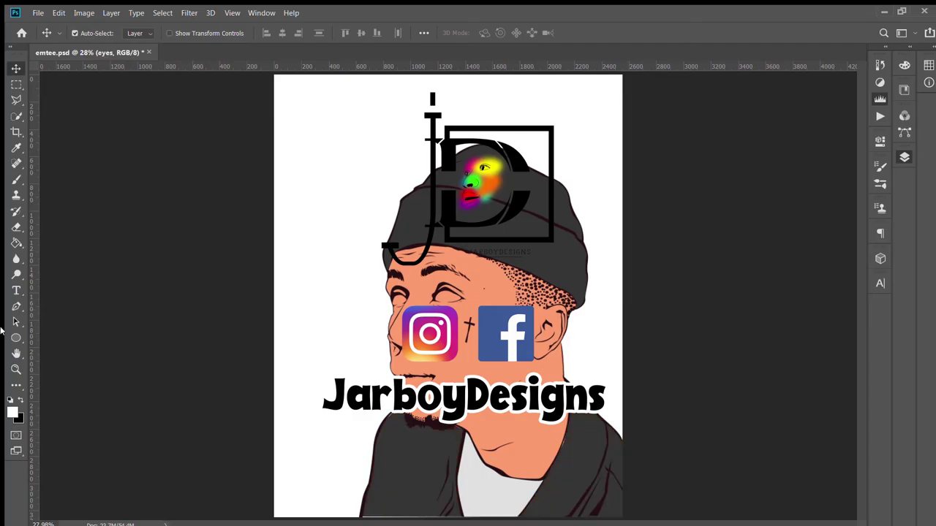
- Outline the first eye along the upper eyelid and both corners, closing the shape
click(16, 306)
scroll(630, 251, up, 5)
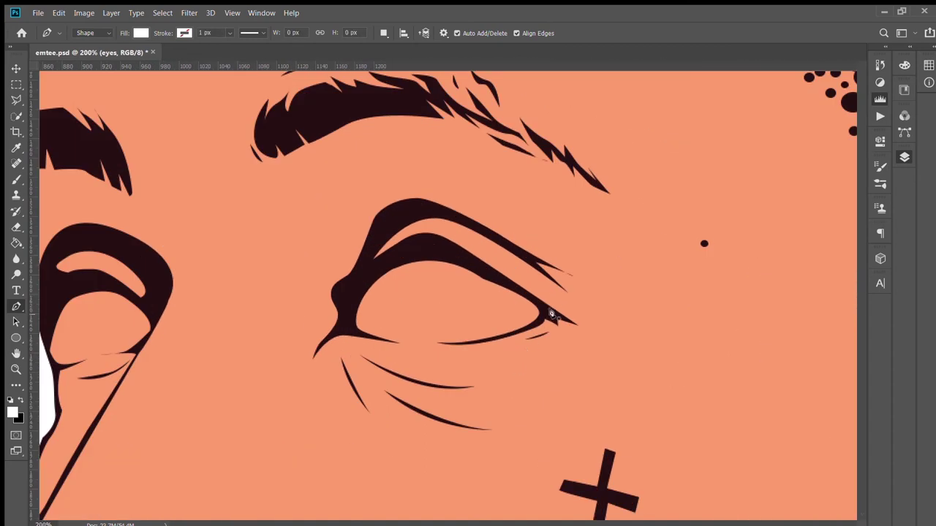
click(536, 300)
click(517, 287)
click(483, 269)
click(427, 250)
click(371, 274)
click(344, 323)
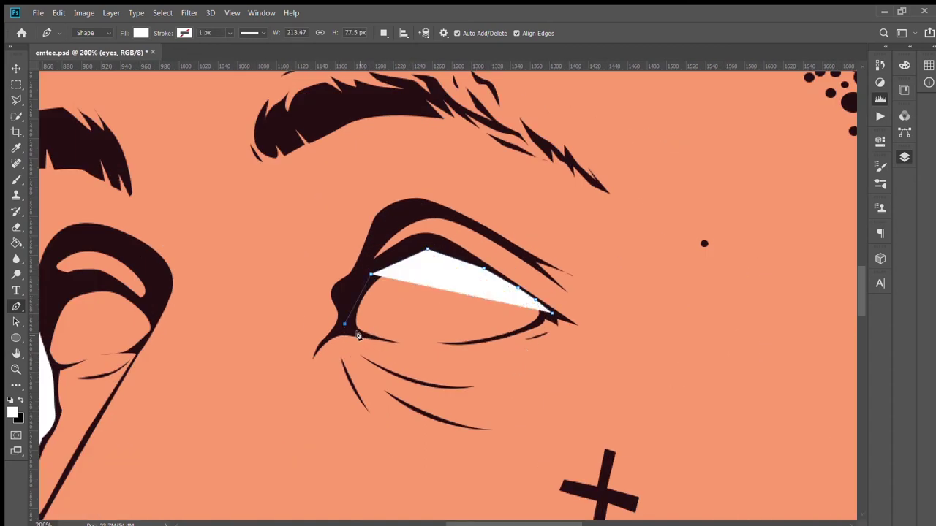
click(358, 335)
click(550, 313)
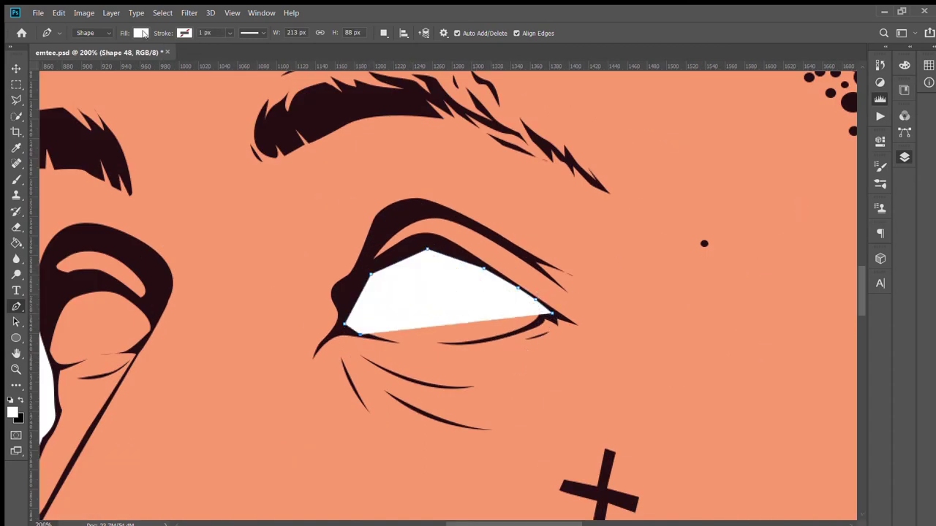
- Curve the first eye's lower-lid edge and fill the shape white
click(141, 33)
click(129, 49)
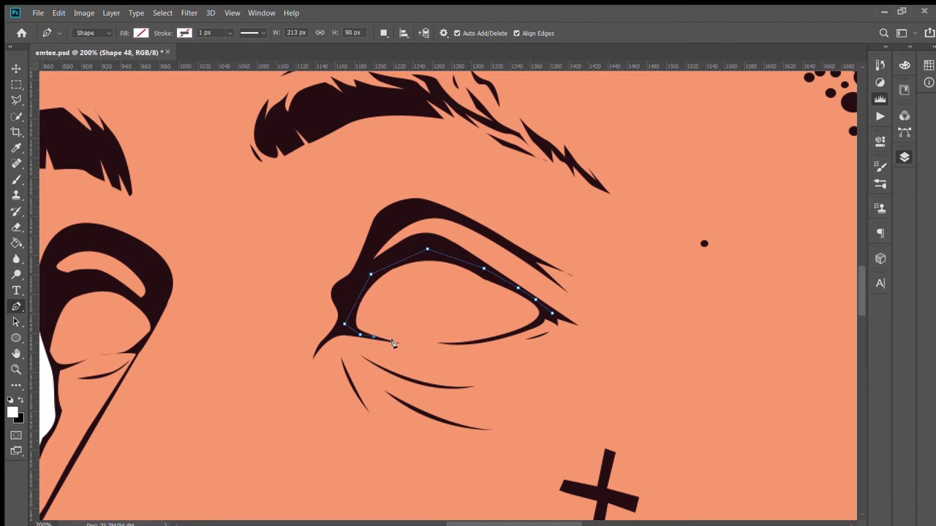
mouse_move(540, 321)
mouse_down()
mouse_move(628, 279)
mouse_move(591, 290)
mouse_up()
drag(550, 313, 538, 323)
key(alt+BackSpace)
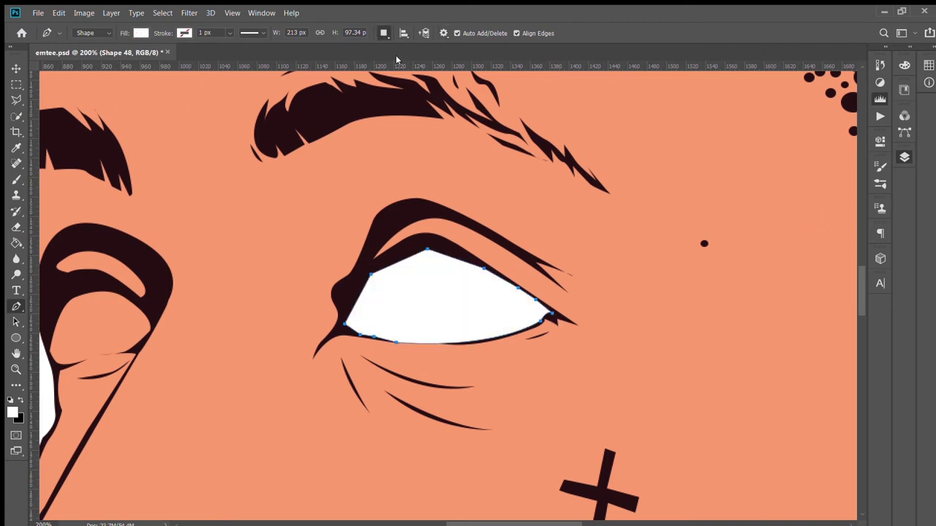
- Draw a closed white shape around the second eye following its lower lid
scroll(431, 339, left, 5)
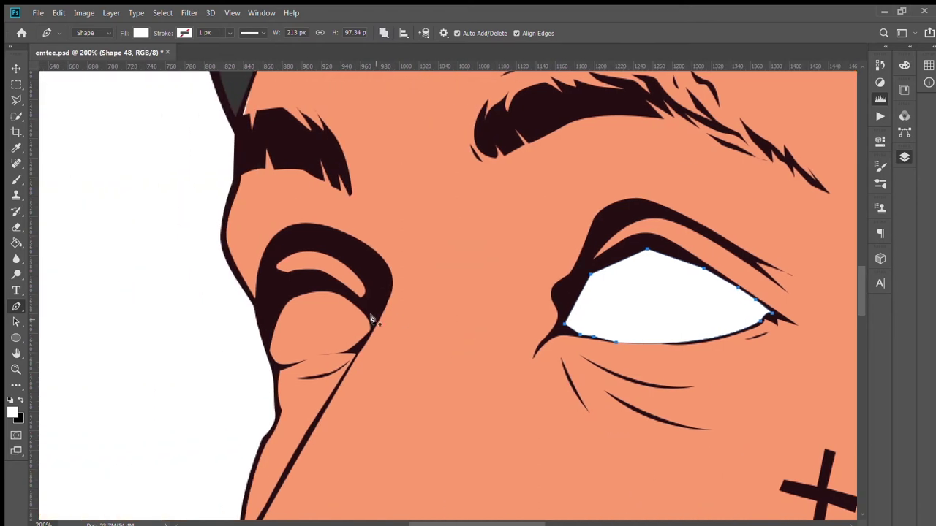
click(315, 280)
click(270, 310)
click(264, 338)
click(267, 352)
click(274, 365)
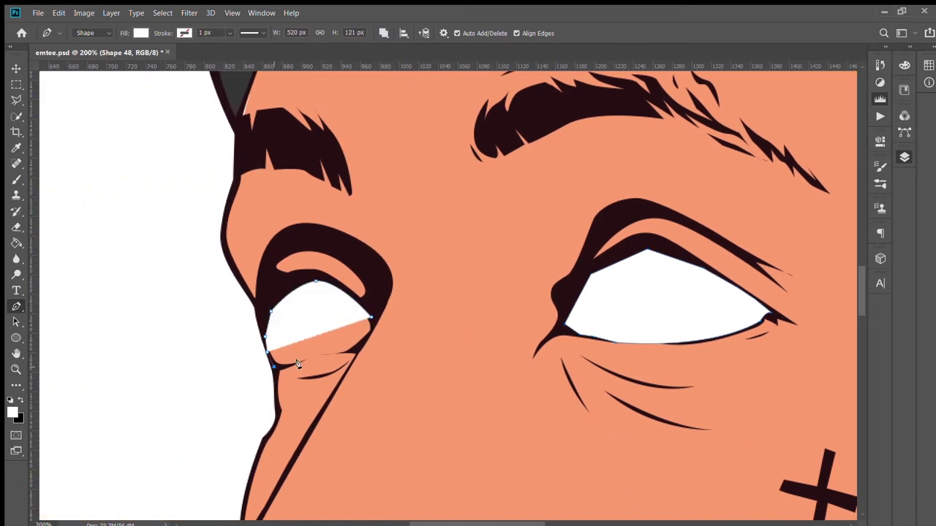
click(302, 361)
click(345, 352)
click(364, 343)
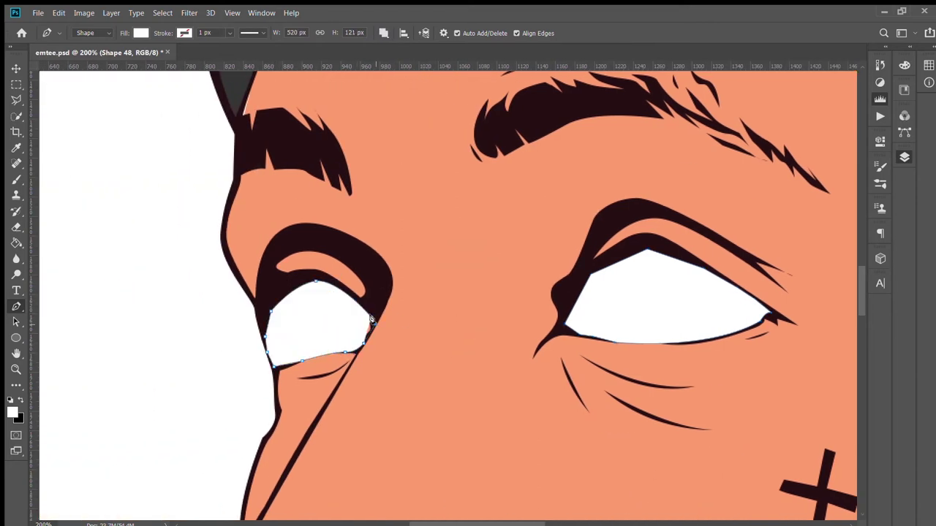
click(16, 67)
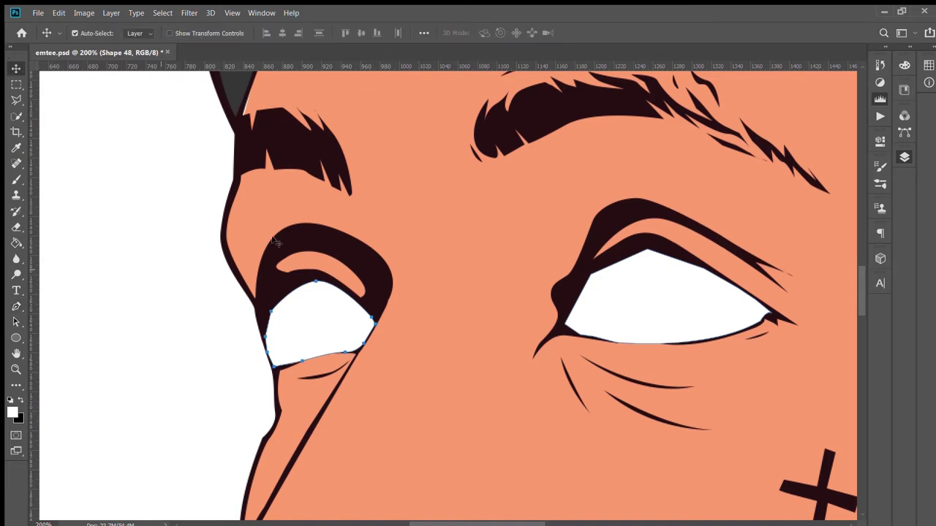
- Combine the white eye shapes into the eyes layer and save the document
key(Delete)
key(ctrl+0)
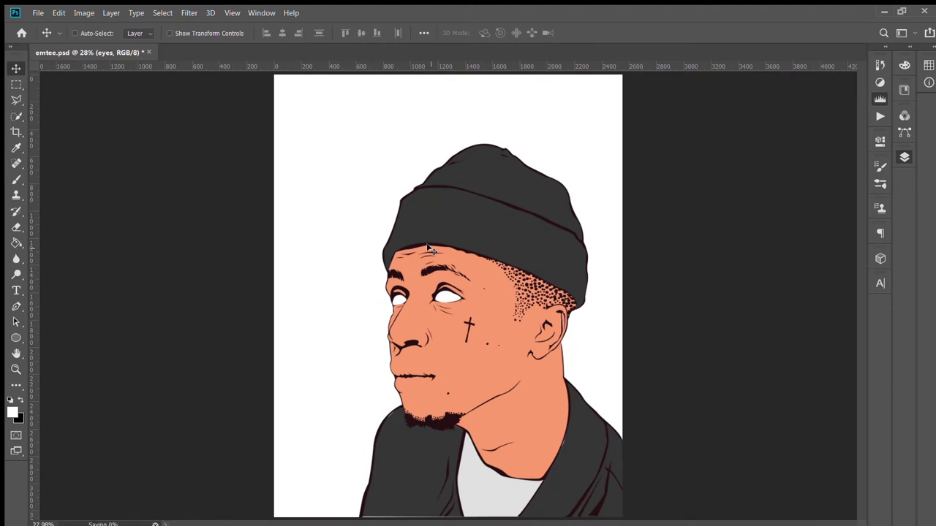
key(ctrl+s)
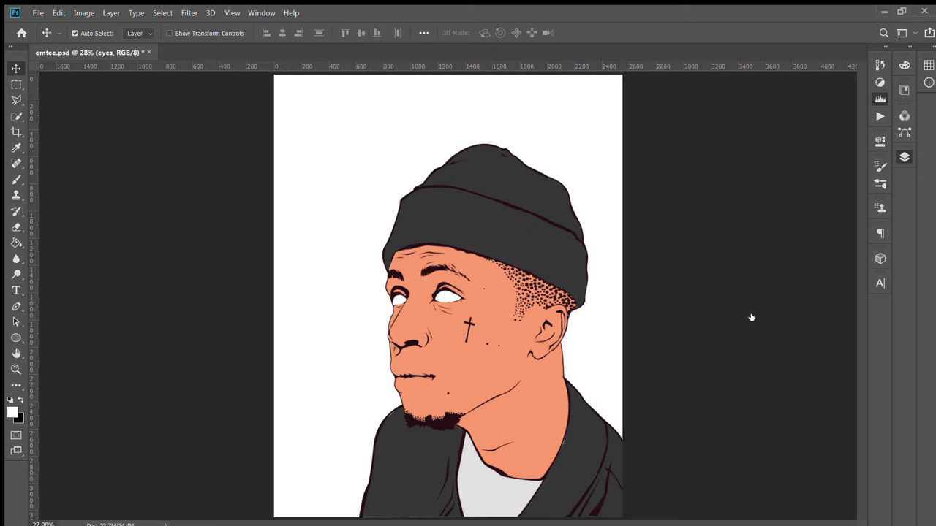
- Select the Shape 46 layer, then the eyes layer, with the Pen tool ready
key(alt+])
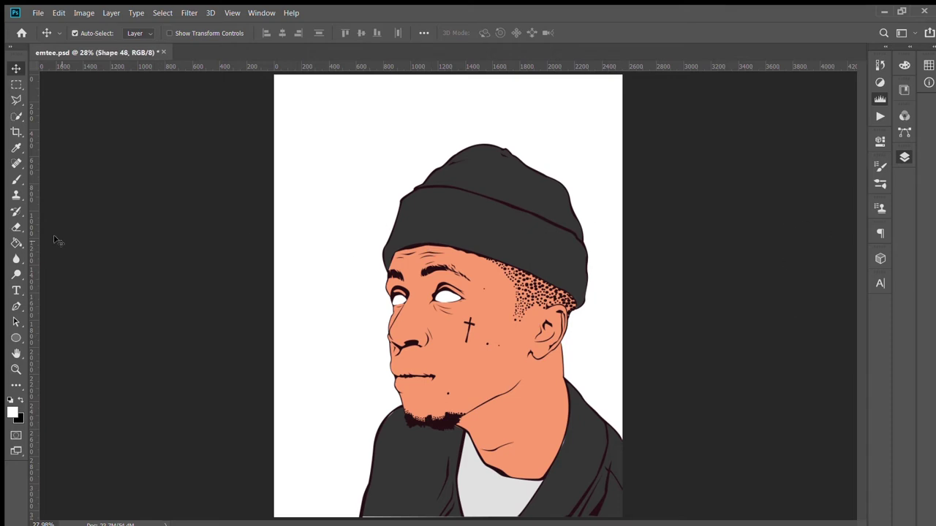
key(p)
key(alt+[)
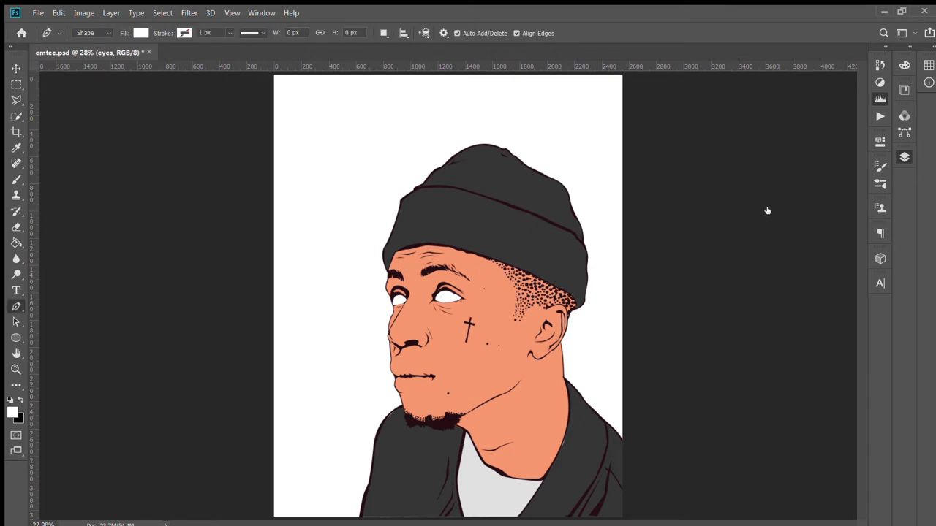
key(ctrl+plus)
key(ctrl+plus)
key(ctrl+plus)
key(ctrl+plus)
key(ctrl+minus)
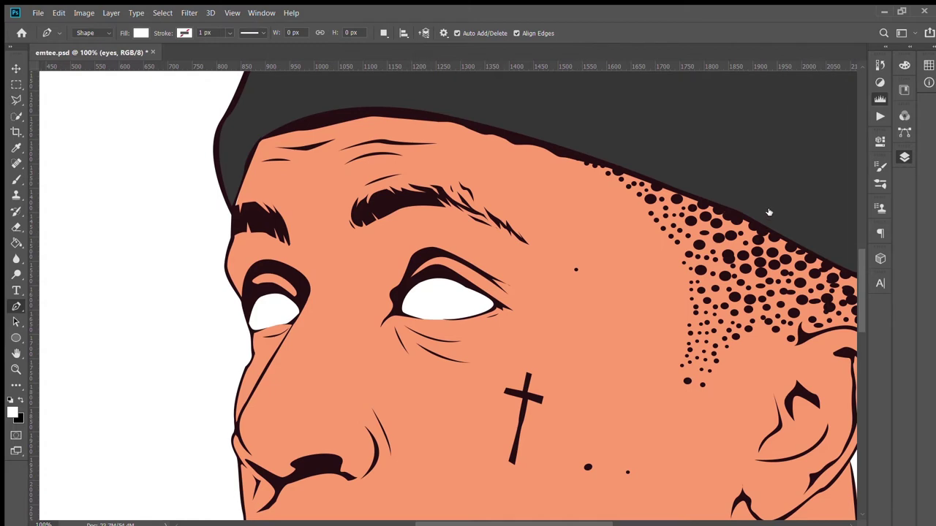
key(ctrl+0)
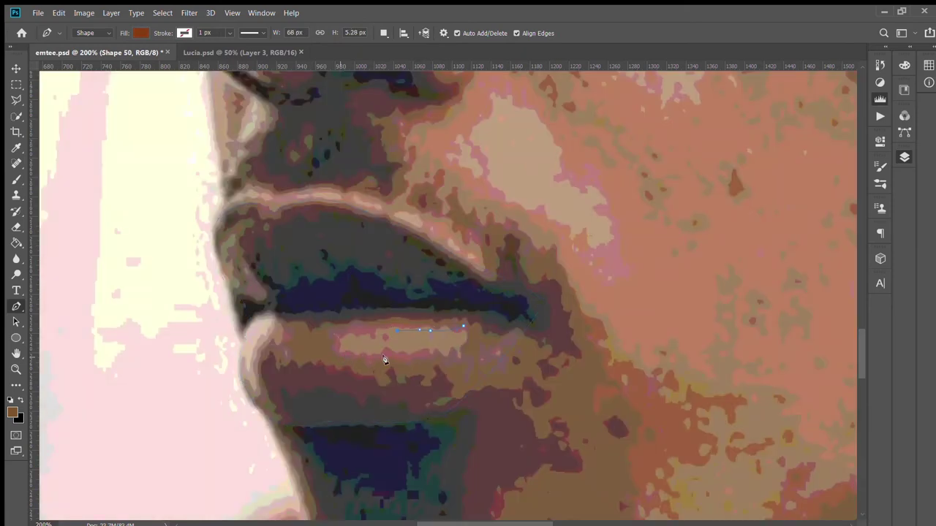
- Curve the lower-lip shape and add a lighter highlight along the lower lip's left curve
drag(340, 353, 359, 356)
click(274, 314)
click(234, 366)
click(264, 409)
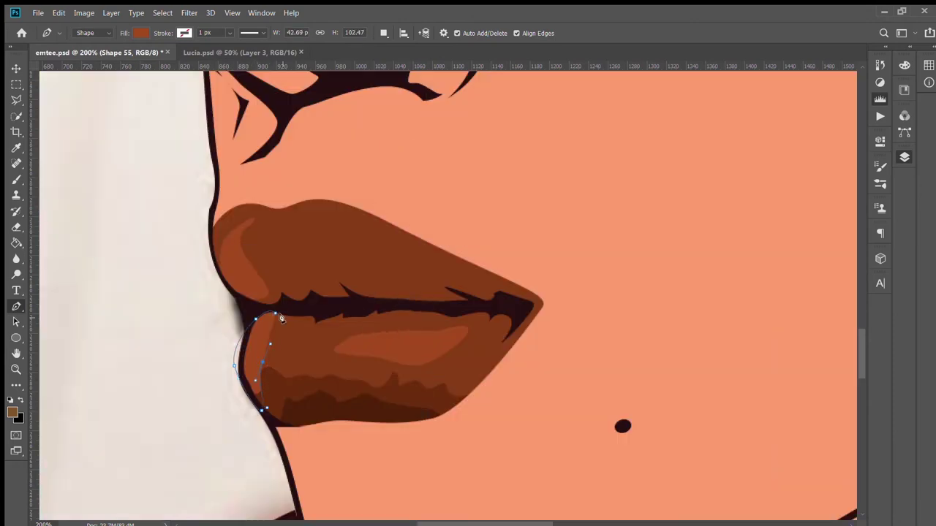
drag(275, 314, 252, 308)
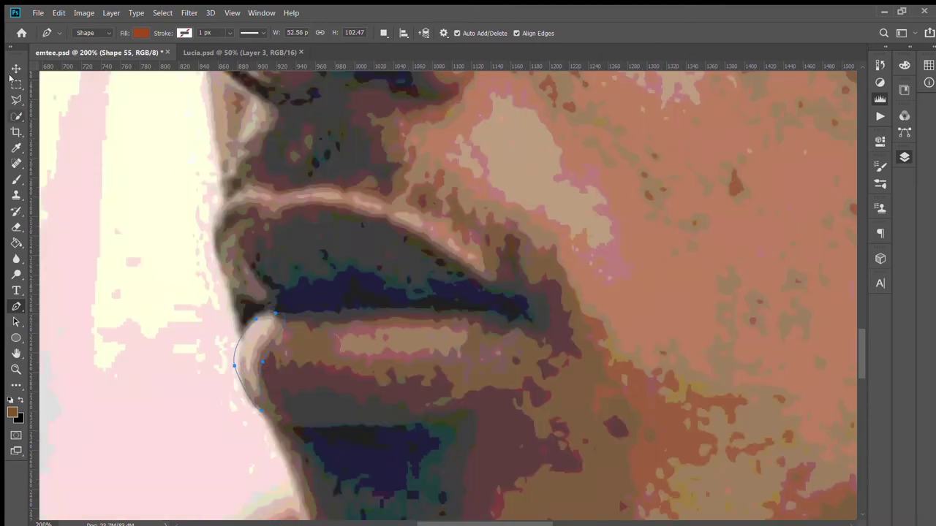
click(11, 69)
key(ctrl+0)
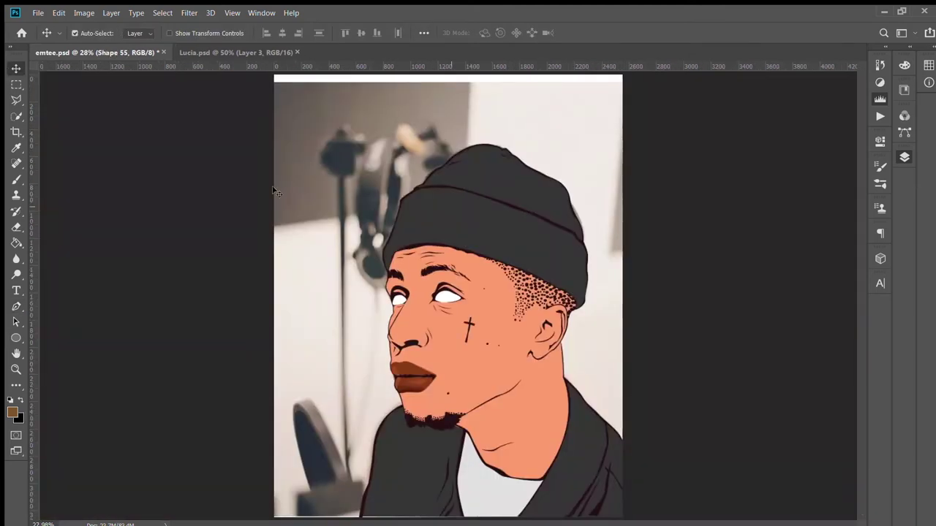
- Zoom in closely on the mouth with the Pen tool ready for new shapes
key(ctrl+plus)
key(ctrl+plus)
scroll(369, 364, up, 5)
scroll(369, 364, down, 5)
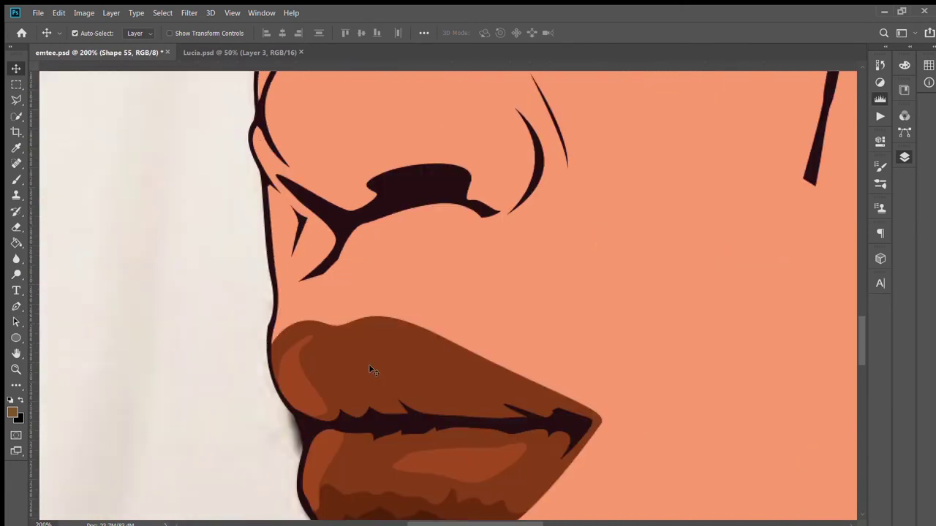
click(17, 305)
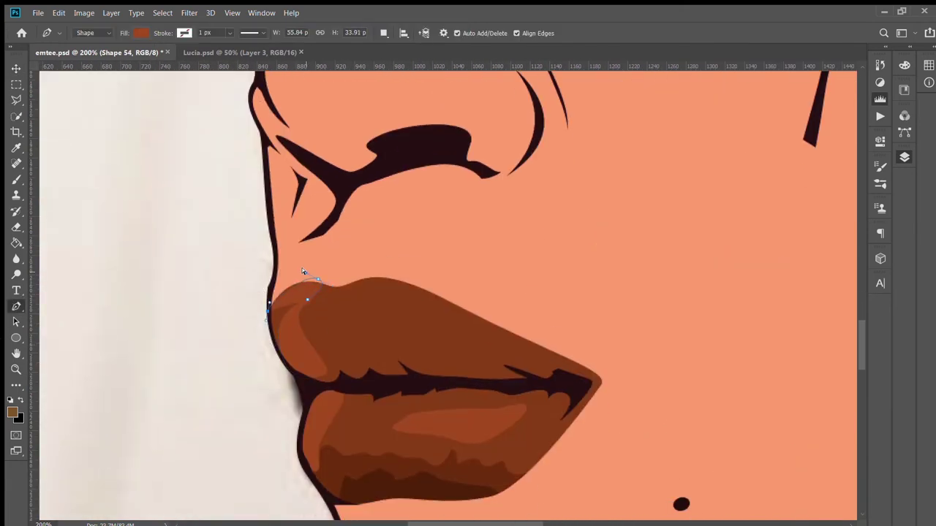
key(v)
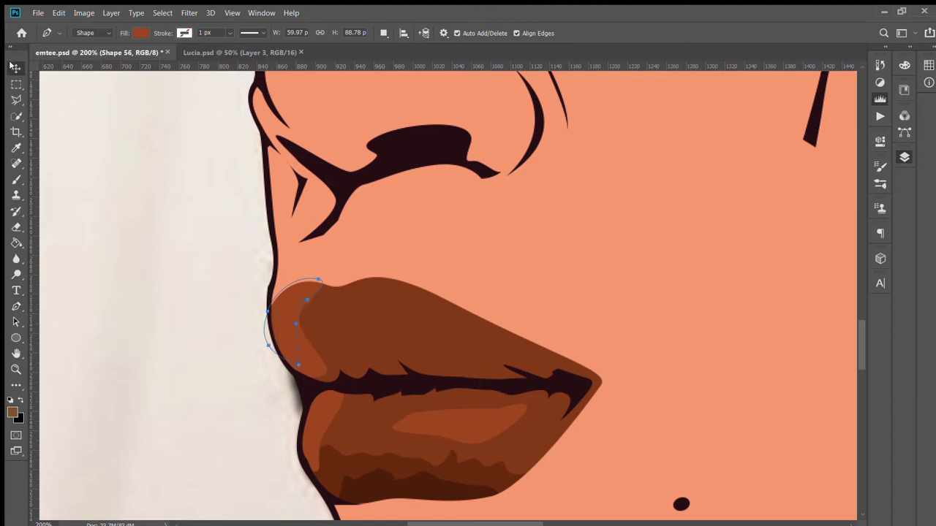
key(ctrl+0)
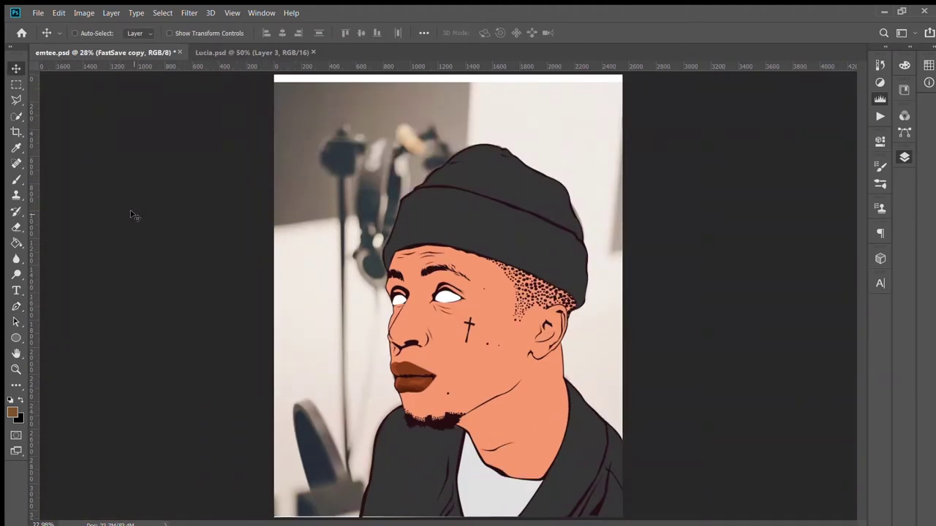
click(16, 305)
key(ctrl+plus)
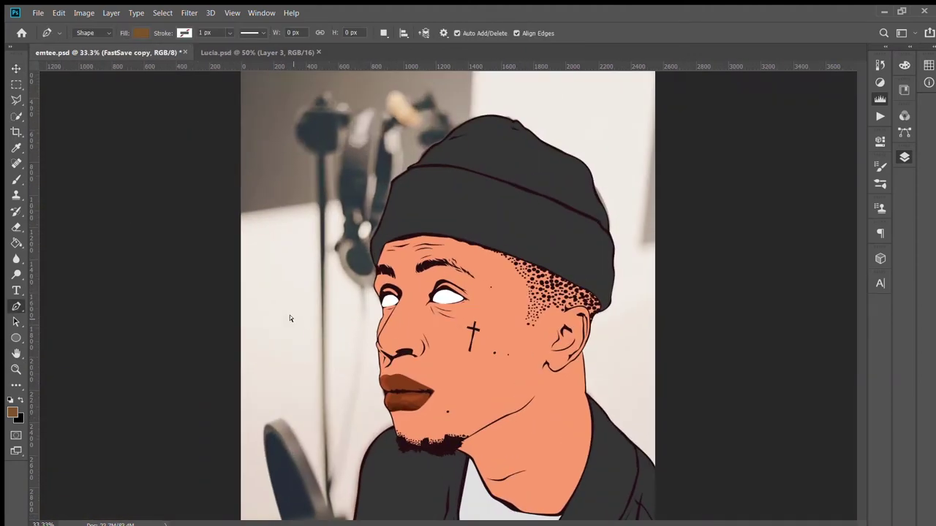
key(ctrl+plus)
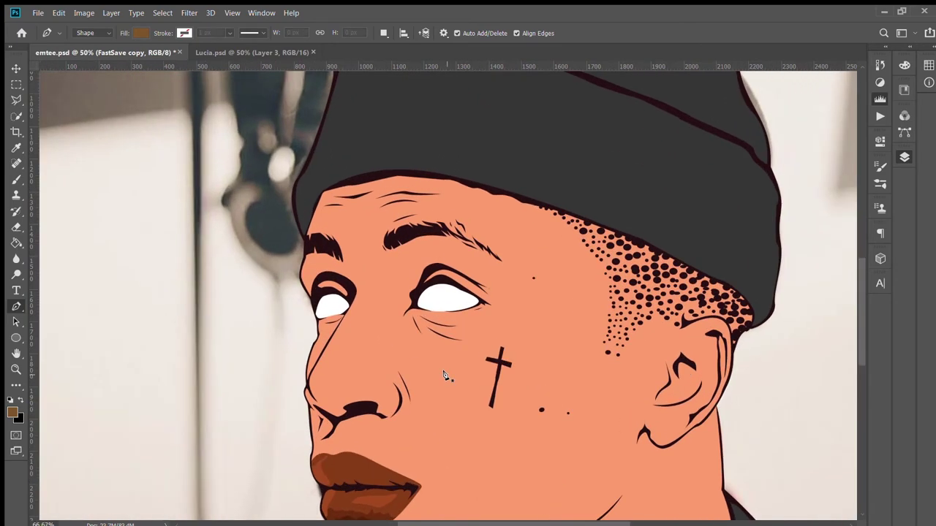
scroll(443, 375, up, 2)
scroll(307, 261, up, 2)
scroll(520, 261, up, 2)
- Draw a rounded highlight shape over the upper lip's left corner and commit it
click(219, 94)
click(200, 111)
click(180, 115)
click(179, 153)
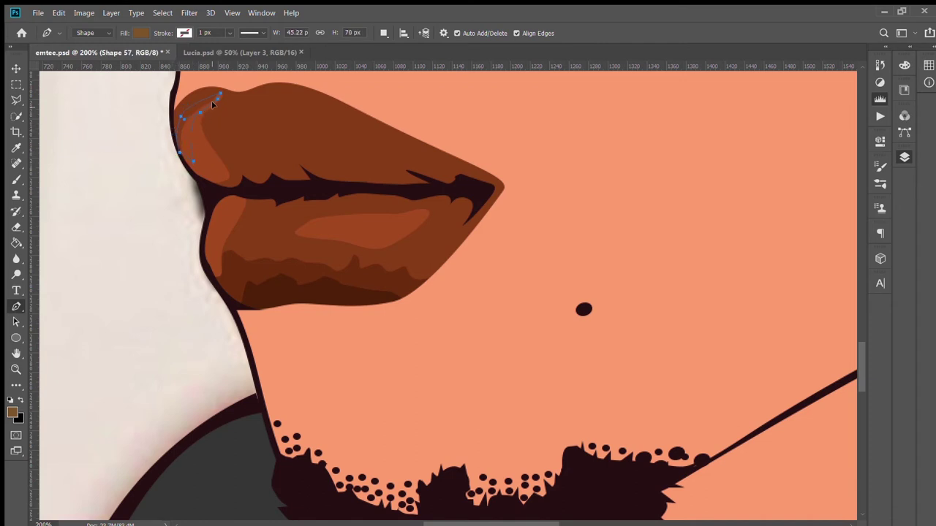
key(i)
key(p)
key(v)
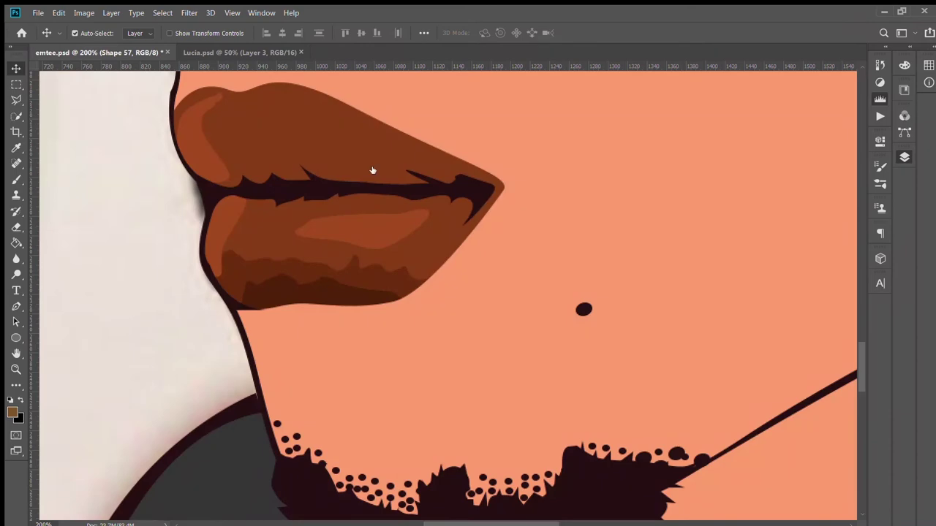
click(531, 198)
key(p)
- Trace the lips' parting line from the right corner toward the mouth's left corner
click(478, 193)
click(438, 170)
click(396, 170)
click(370, 176)
click(317, 155)
click(287, 157)
click(267, 164)
- Outline around the mouth's left corner and back along the lower edge, closing Shape 58
click(248, 152)
click(227, 155)
click(236, 171)
click(232, 185)
click(267, 192)
click(363, 189)
click(416, 190)
click(479, 193)
key(i)
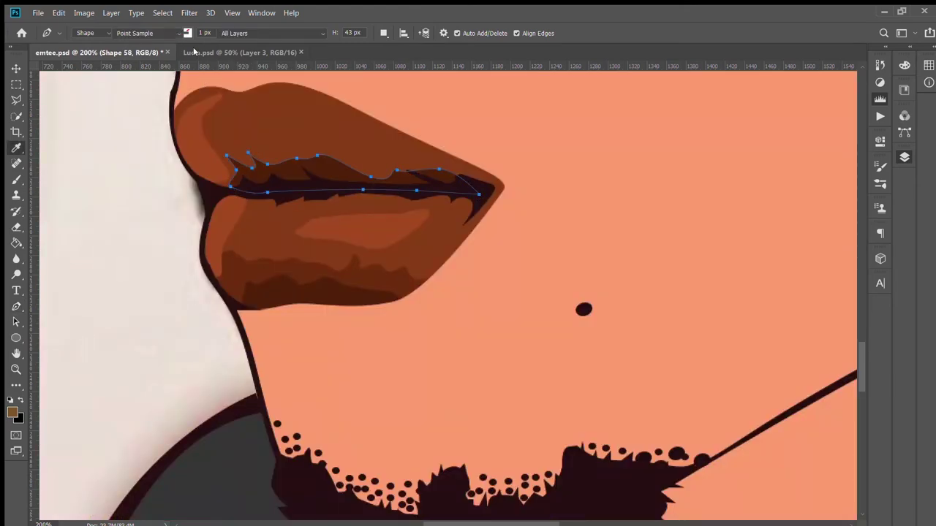
- Start the dark upper-lip shadow, tracing from the right corner along the top edge to the left corner
key(v)
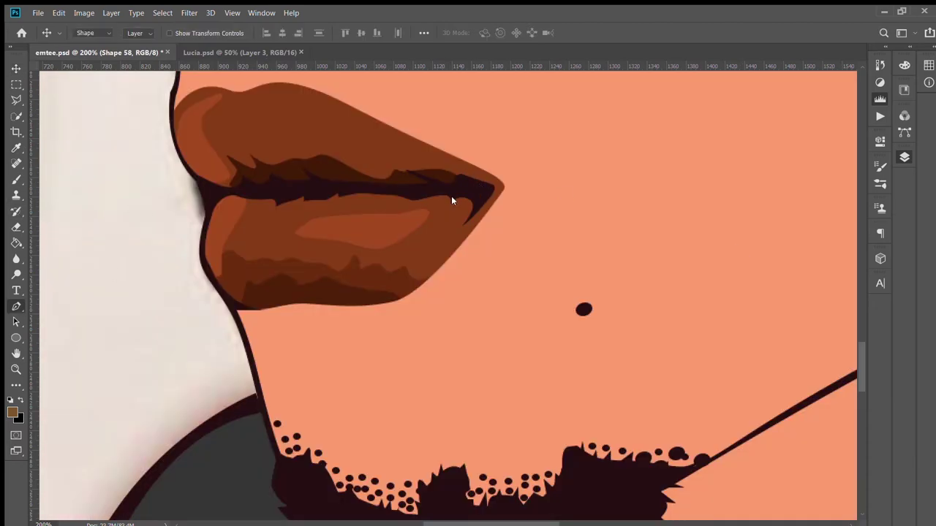
key(p)
click(490, 191)
click(490, 179)
drag(405, 143, 391, 136)
key(ctrl+comma)
click(370, 121)
click(346, 109)
click(320, 102)
drag(295, 96, 220, 119)
click(267, 102)
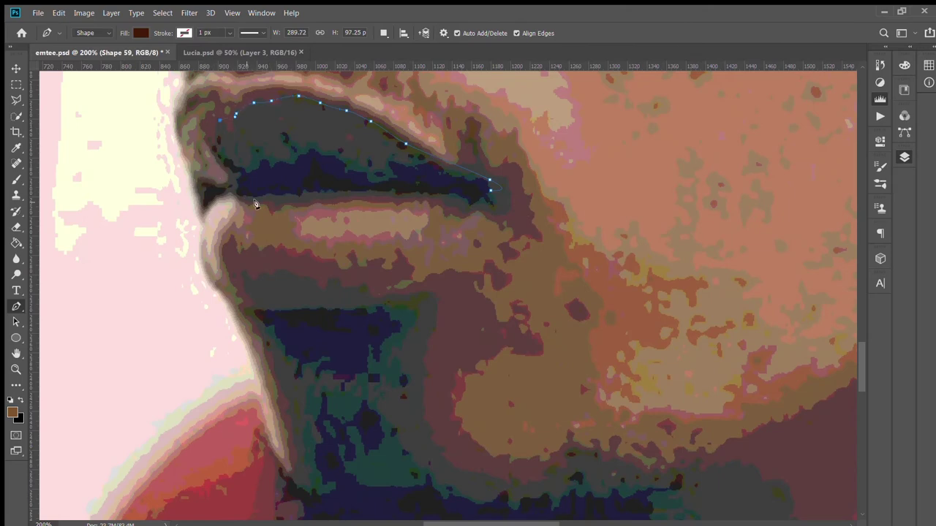
drag(215, 179, 264, 203)
- Trace the upper lip's lower edge along the parting line, closing dark brown Shape 59
click(328, 202)
key(ctrl+comma)
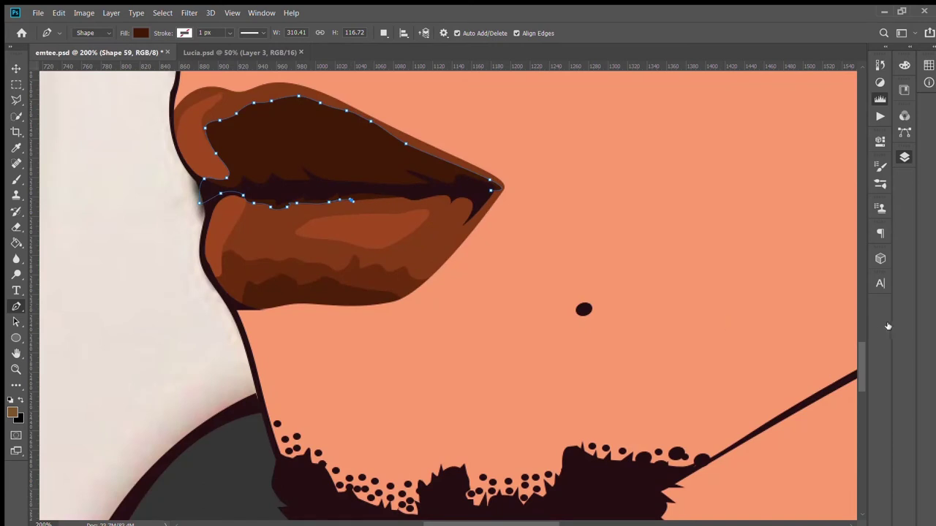
click(381, 200)
click(412, 203)
click(445, 206)
click(466, 218)
click(475, 223)
click(489, 190)
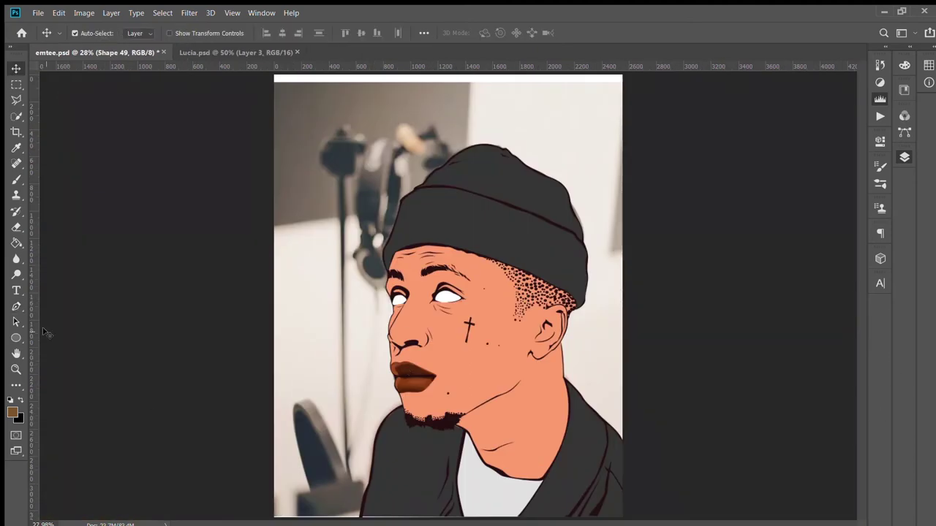
- Zoom in on the face and sample a brown lip colour with the Eyedropper
key(ctrl+plus)
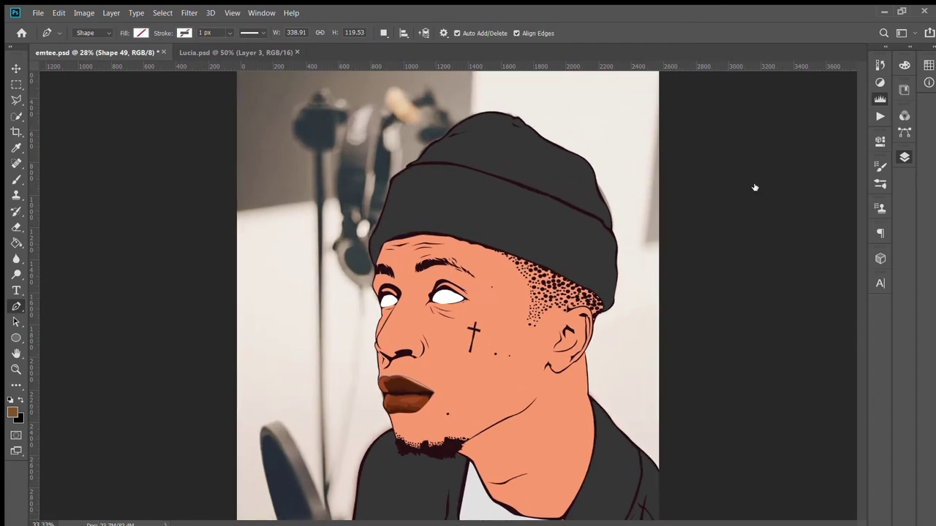
key(ctrl+plus)
key(ctrl+plus)
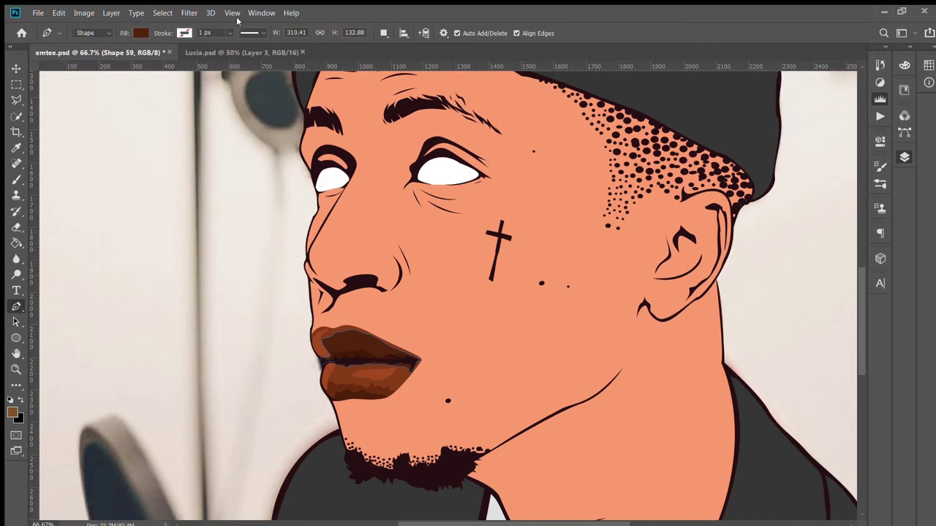
key(i)
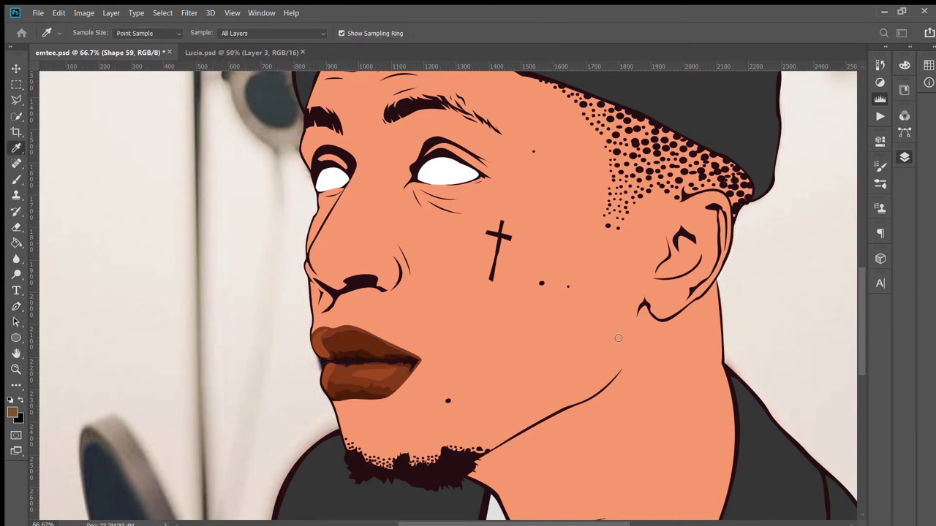
key(p)
scroll(329, 328, up, 5)
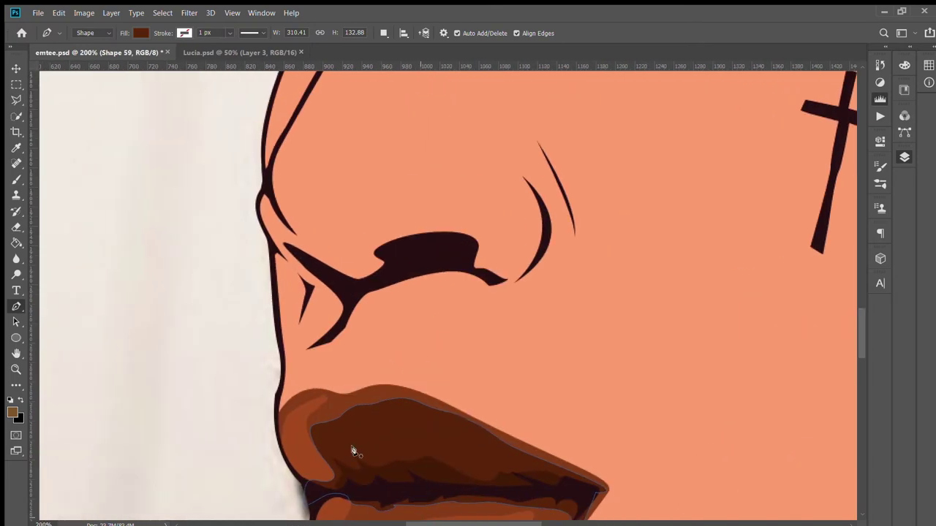
- Draw a brown shading shape around the upper lip's left side
click(364, 407)
click(326, 402)
click(306, 424)
click(316, 446)
click(381, 422)
click(364, 408)
key(v)
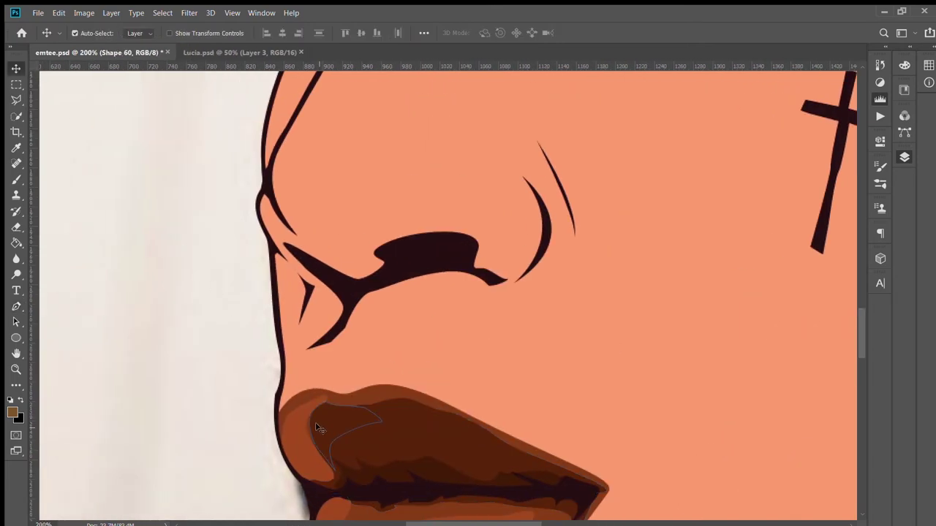
key(ctrl+0)
click(696, 381)
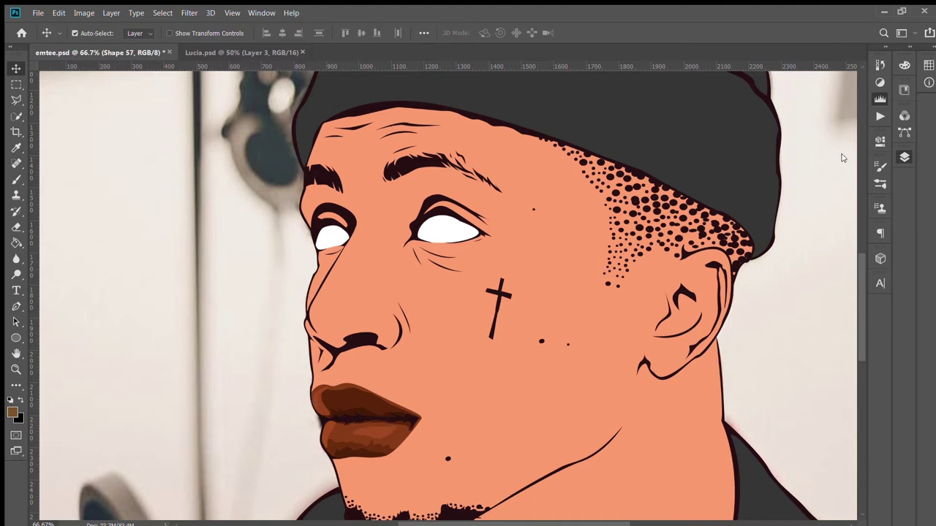
- Trace a curved shading shape along the upper lip's outer left edge at 200% zoom
key(p)
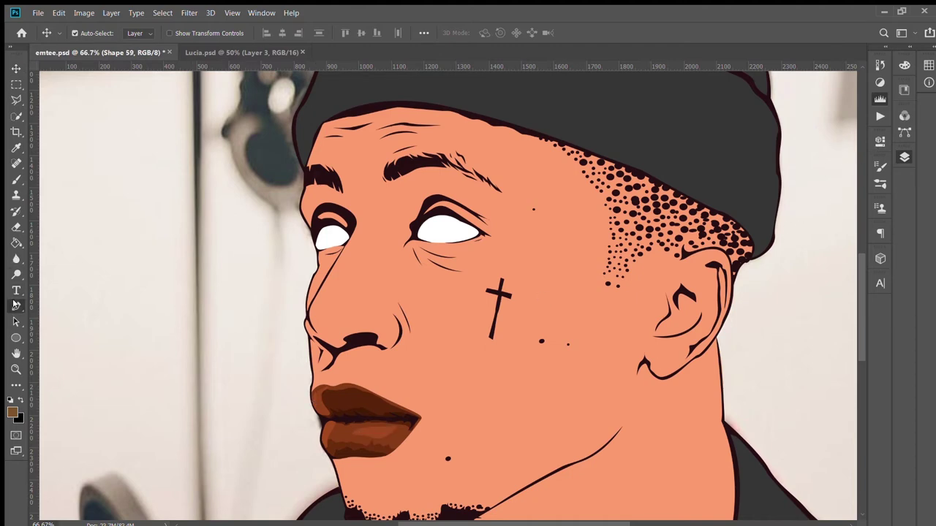
key(ctrl+plus)
key(ctrl+plus)
scroll(418, 400, left, 5)
scroll(419, 400, down, 5)
click(365, 276)
click(350, 280)
click(335, 314)
click(346, 338)
click(354, 357)
mouse_move(334, 314)
mouse_down()
mouse_move(327, 319)
mouse_move(339, 345)
mouse_move(381, 351)
mouse_up()
click(366, 363)
click(375, 345)
click(368, 322)
click(371, 303)
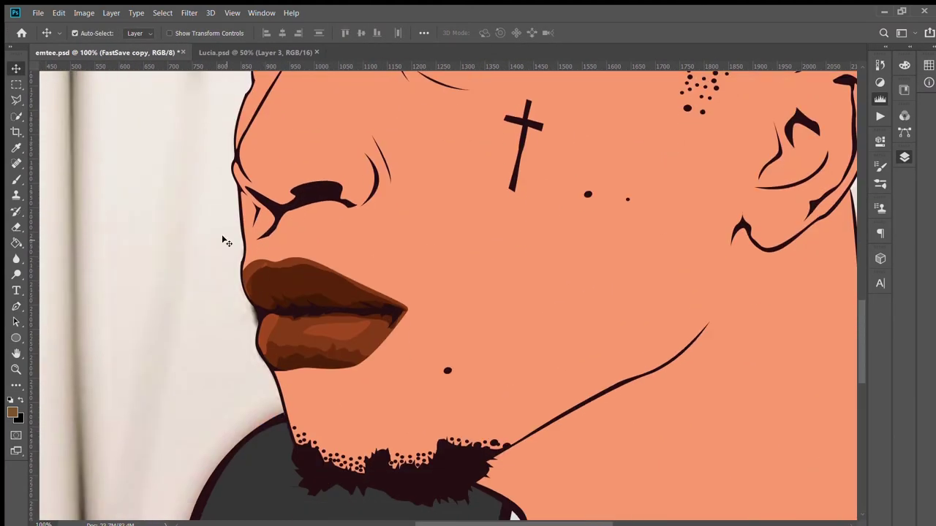
click(486, 353)
- Draw a highlight shape around the lower lip's left corner
key(p)
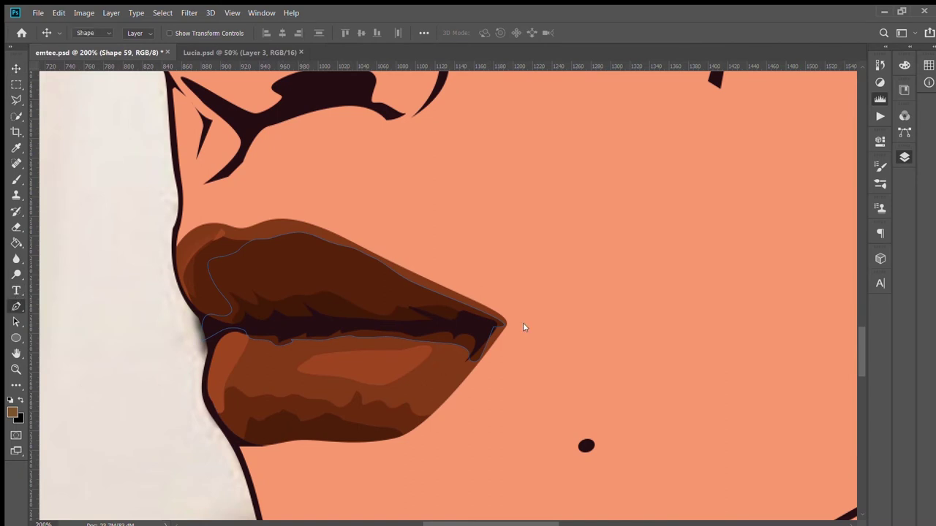
key(ctrl+plus)
click(528, 349)
click(495, 393)
click(470, 400)
click(484, 378)
click(521, 334)
- Draw a curved lighter shape along the upper-left edge of the lip
click(109, 207)
drag(68, 220, 87, 212)
drag(61, 295, 89, 343)
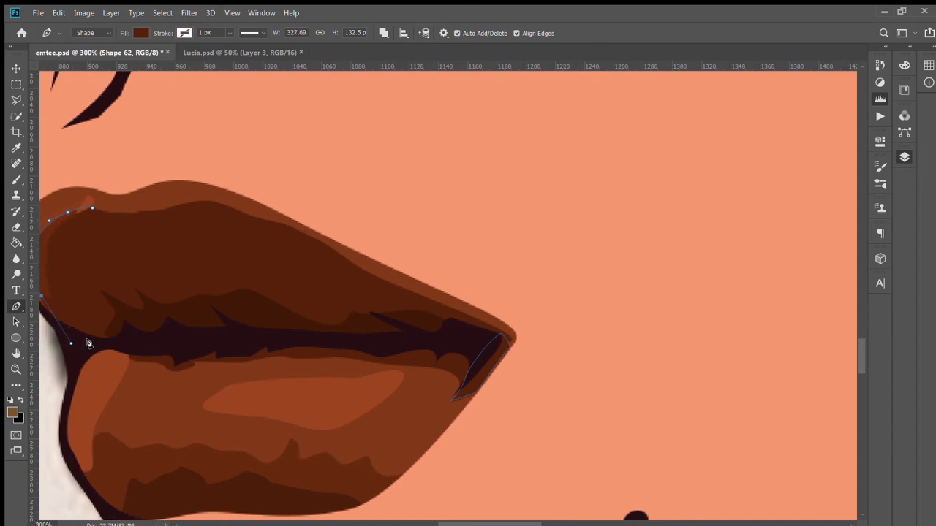
scroll(105, 251, left, 2)
click(129, 337)
drag(129, 289, 168, 235)
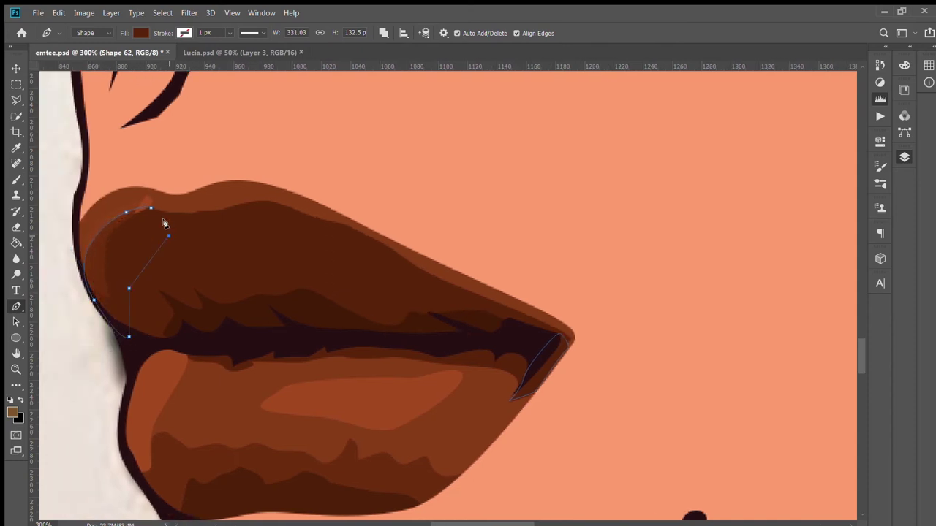
click(137, 207)
key(v)
- Review the lip shapes in the full portrait and sample a lighter highlight colour
click(635, 176)
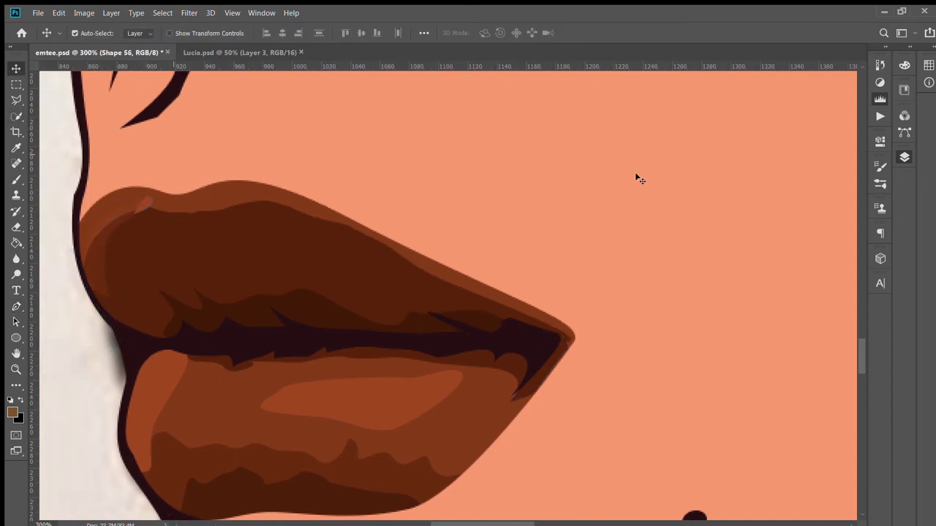
click(95, 261)
key(ctrl+0)
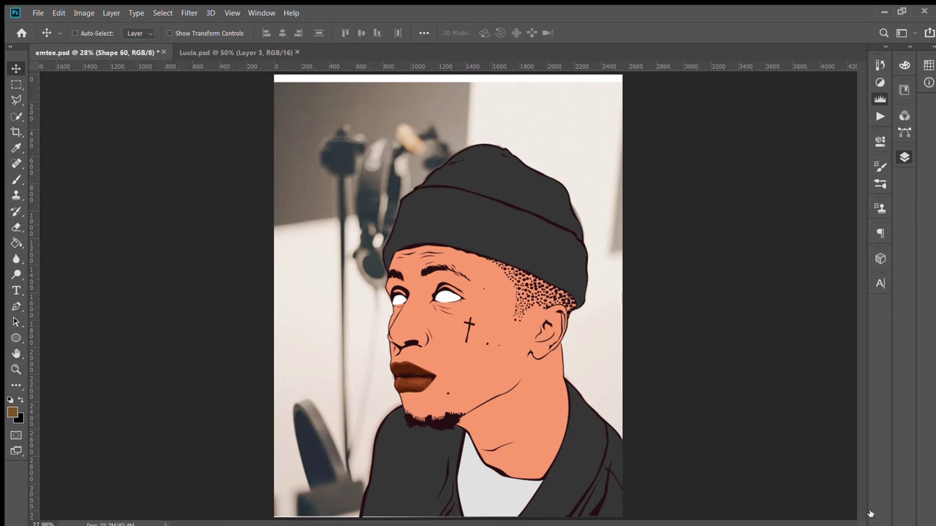
scroll(448, 395, up, 6)
scroll(448, 394, down, 2)
key(p)
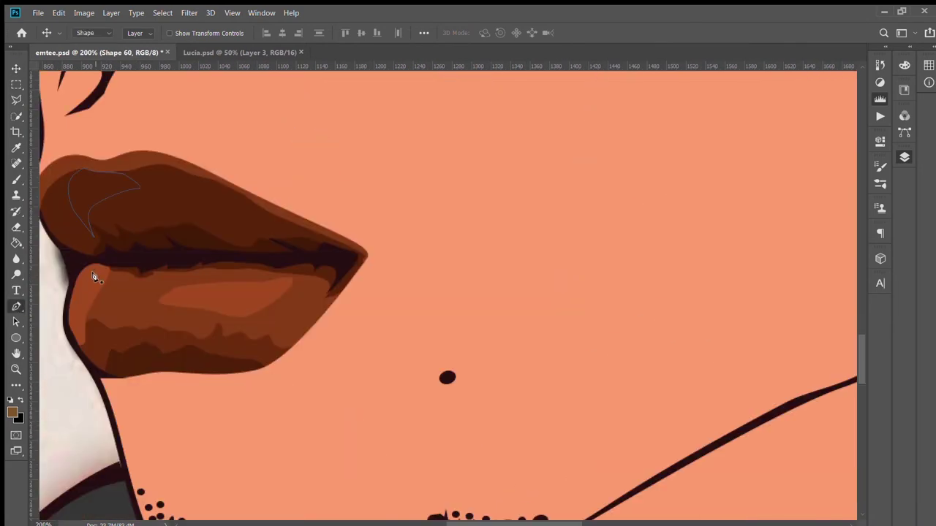
click(92, 276)
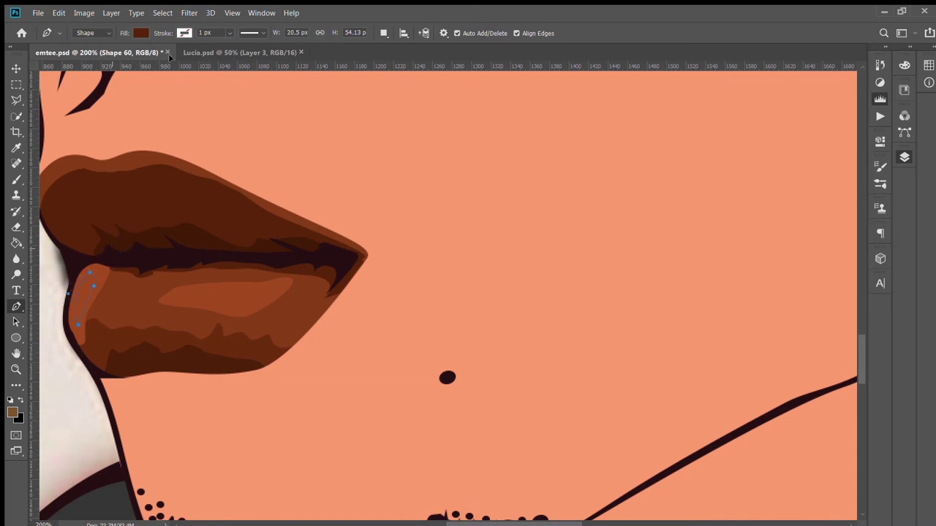
key(i)
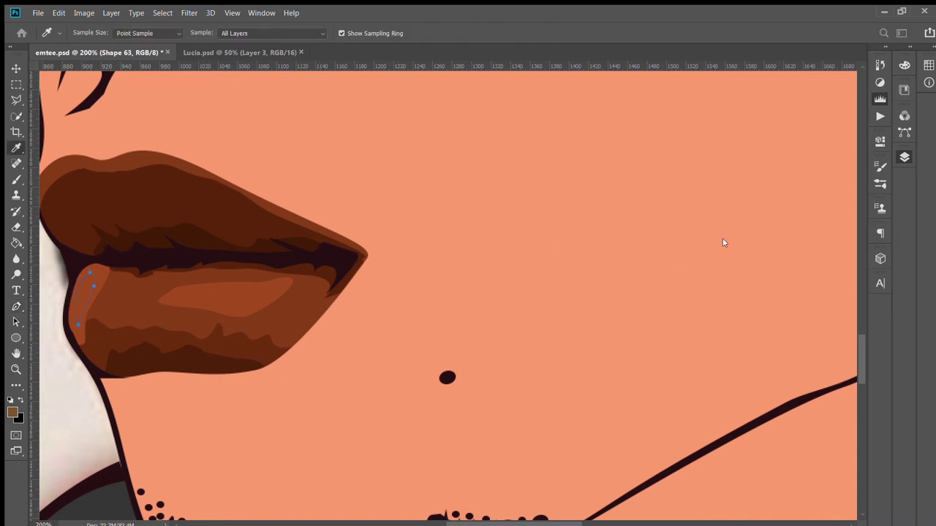
key(p)
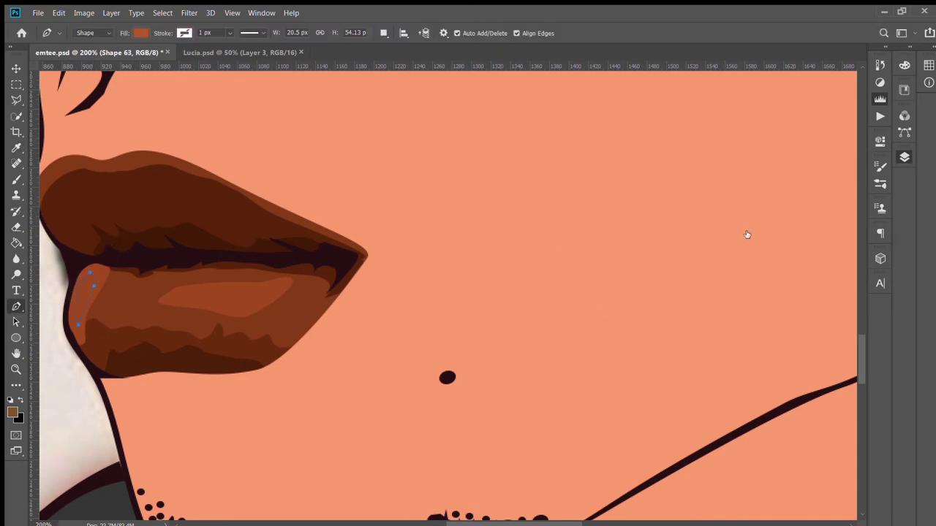
- Draw a lighter highlight shape across the centre of the lower lip
click(269, 289)
click(226, 294)
click(190, 296)
click(223, 302)
click(267, 302)
key(Return)
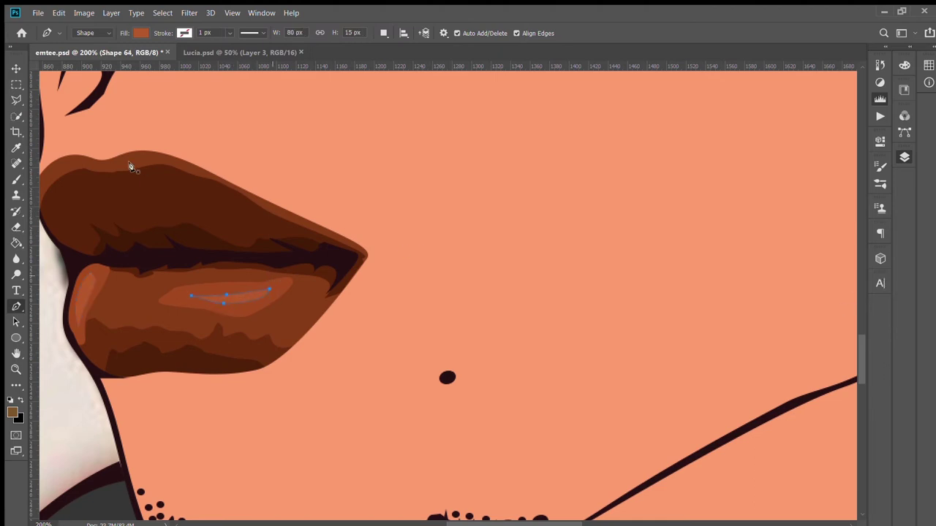
- Fit the whole portrait in view and save the document
key(v)
key(ctrl+0)
key(ctrl+s)
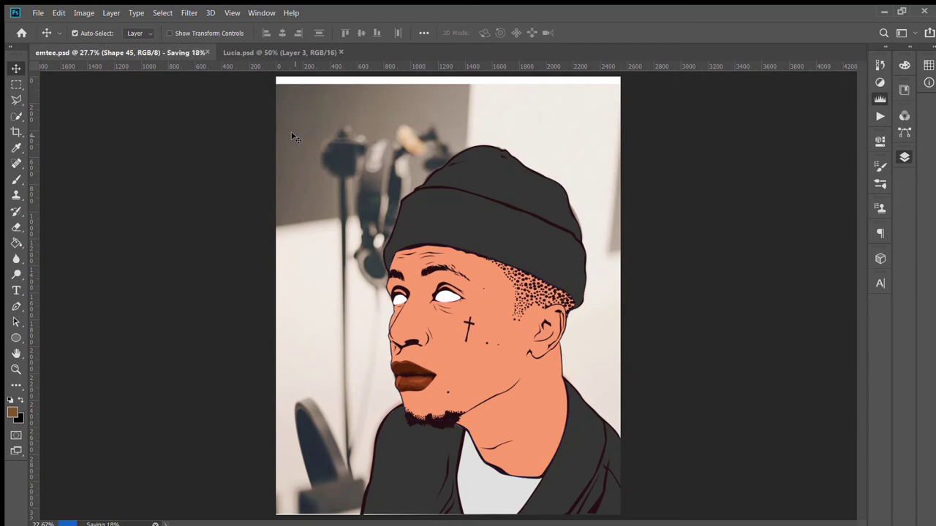
click(786, 297)
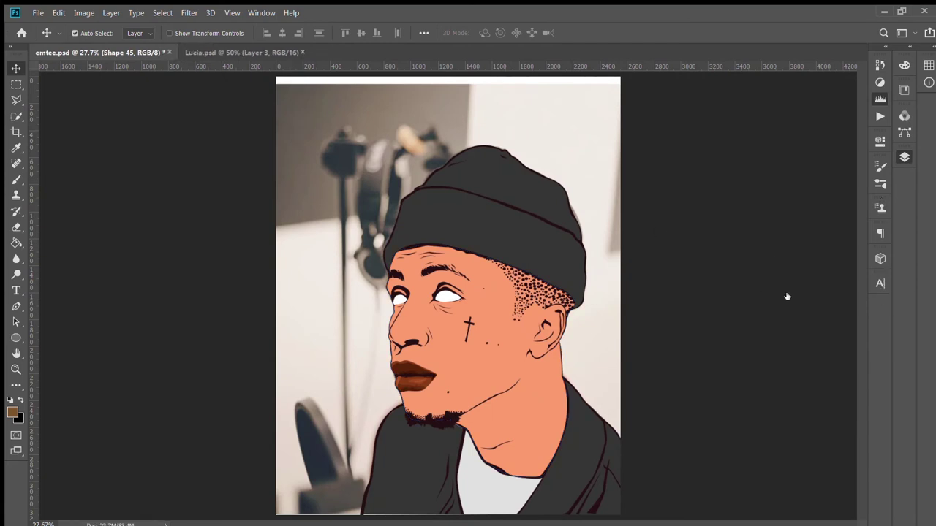
key(alt+[)
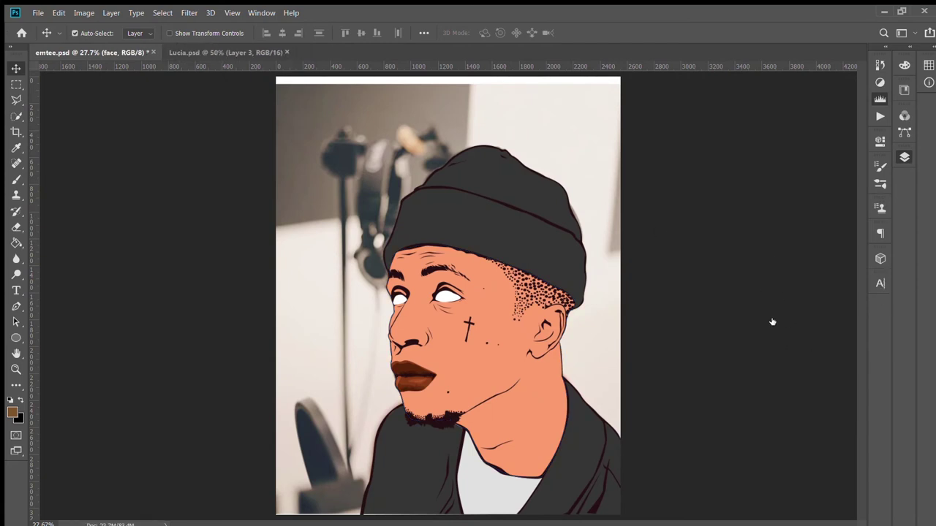
key(alt+])
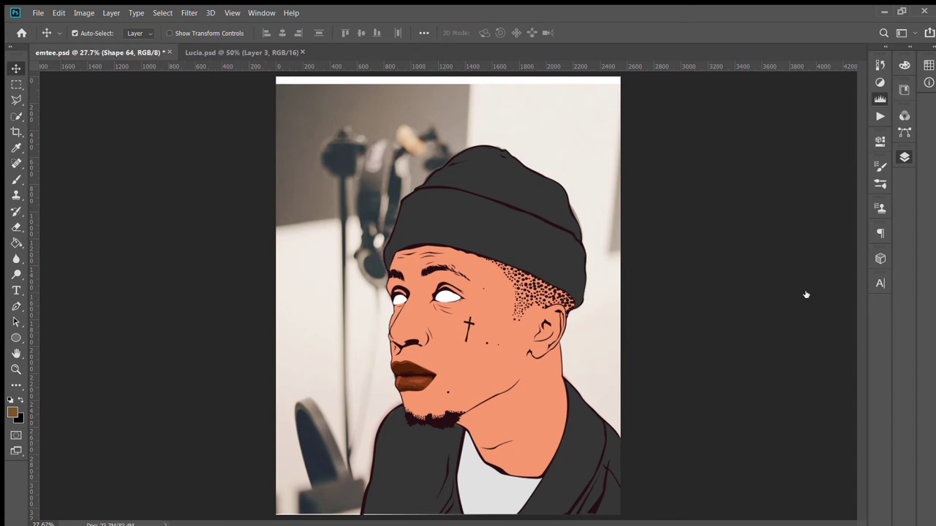
key(alt+])
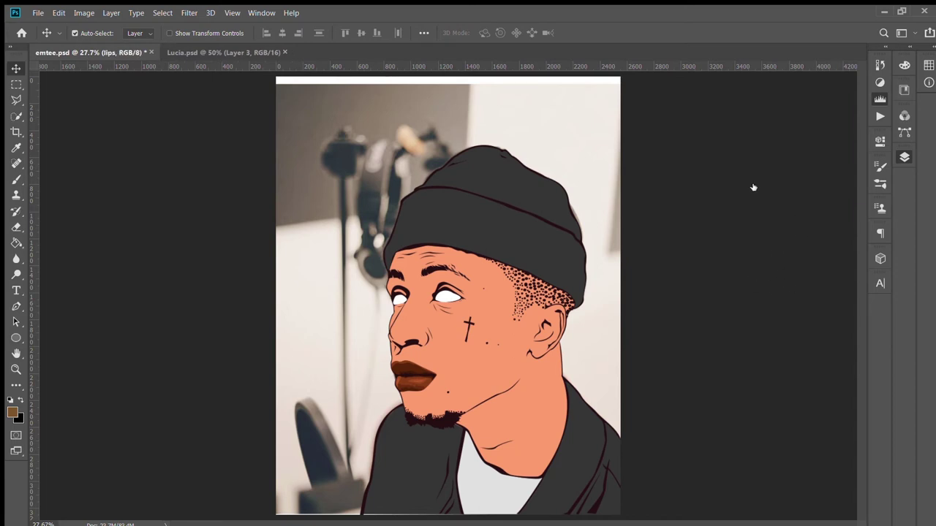
key(alt+])
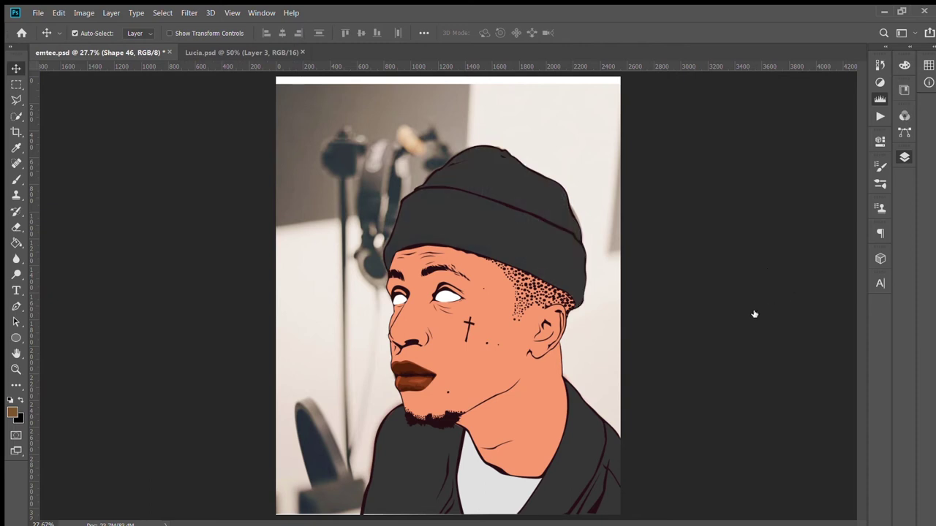
key(alt+])
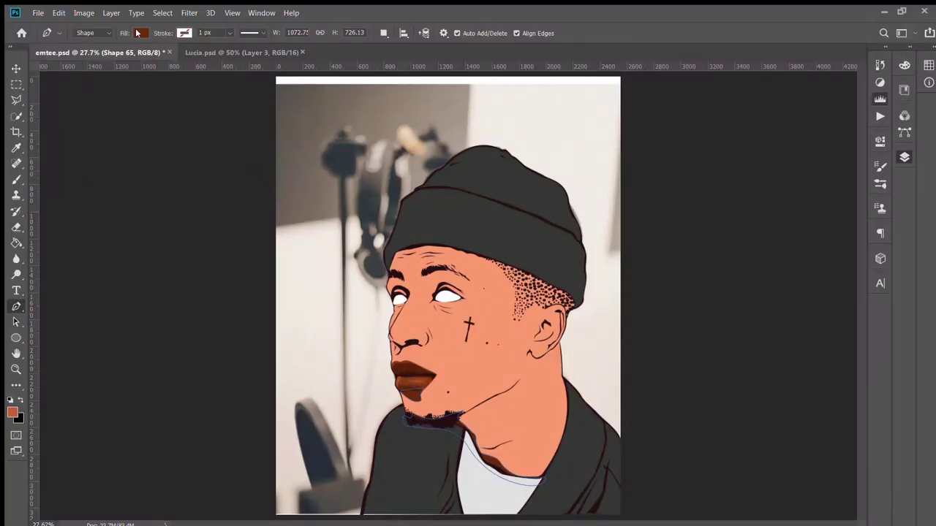
- Sample a colour and trace a brown shape along the right eye's upper eyelid
key(i)
key(p)
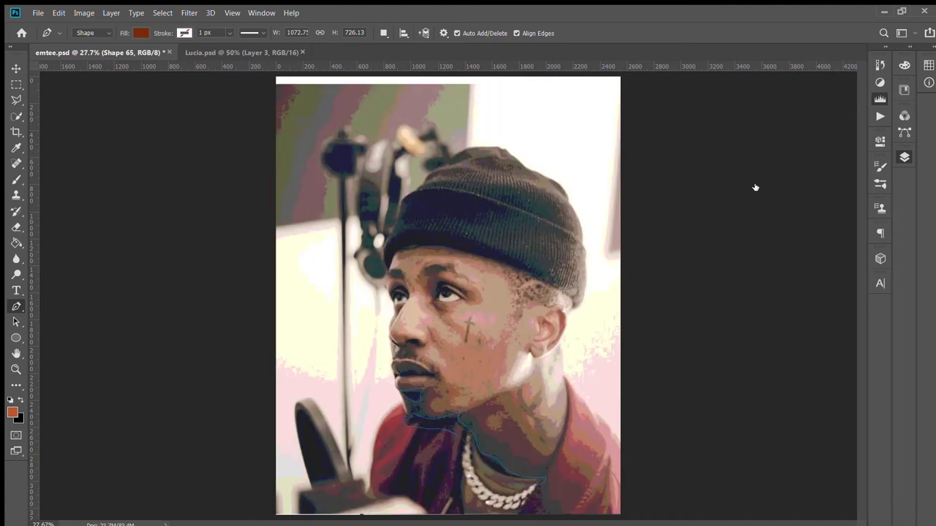
scroll(464, 303, up, 4)
click(403, 175)
drag(430, 135, 452, 128)
click(503, 154)
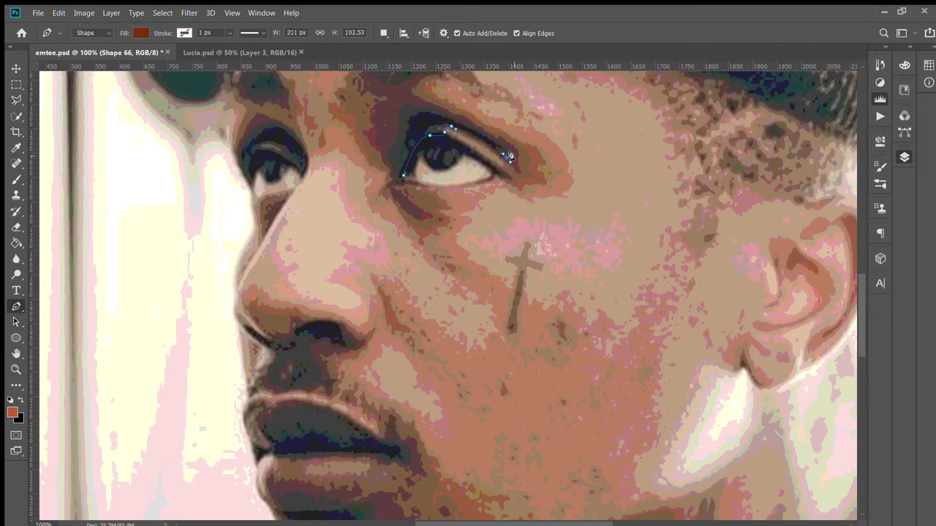
drag(406, 109, 406, 125)
- Start an outline around the left-hand eye, then delete the unfinished path
click(302, 177)
click(305, 154)
click(277, 122)
click(252, 119)
click(235, 158)
click(249, 204)
click(259, 164)
key(Delete)
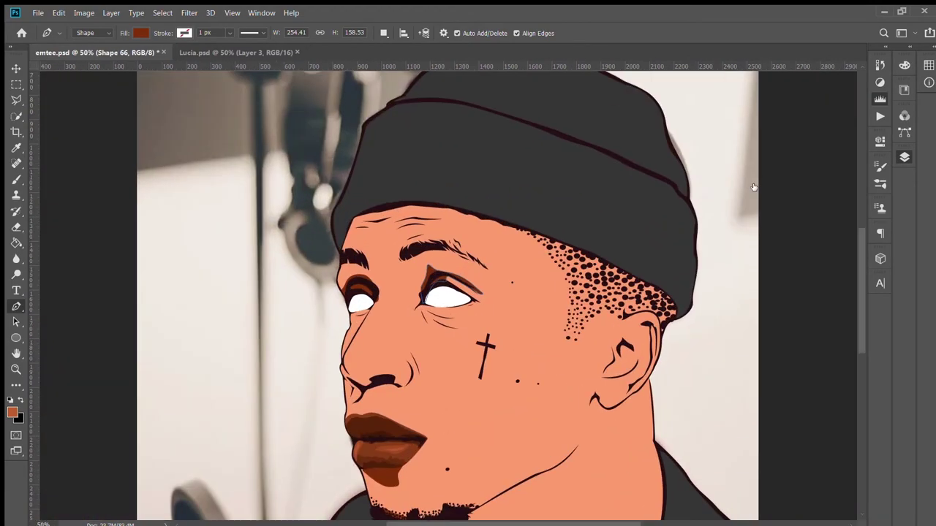
click(16, 148)
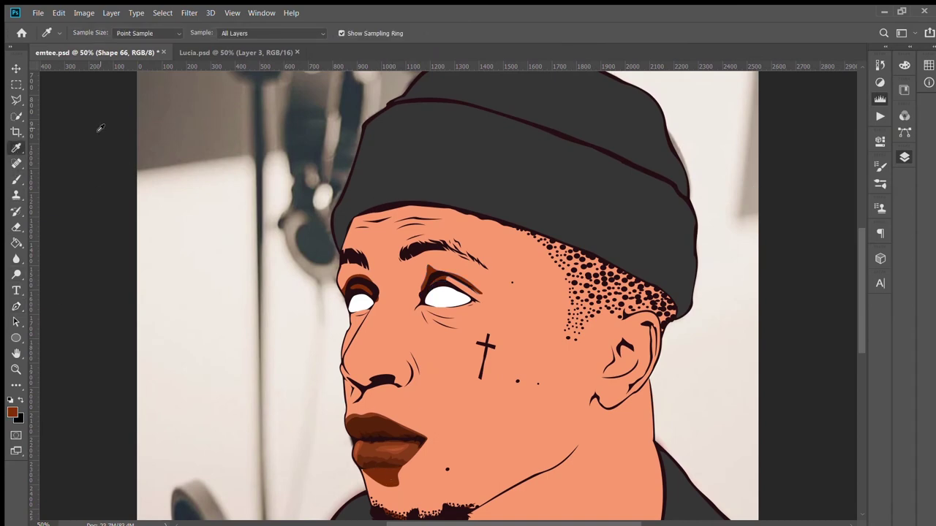
- Sample a lighter fill from eyelid Shape 66, hide the illustration and zoom to the forehead
key(p)
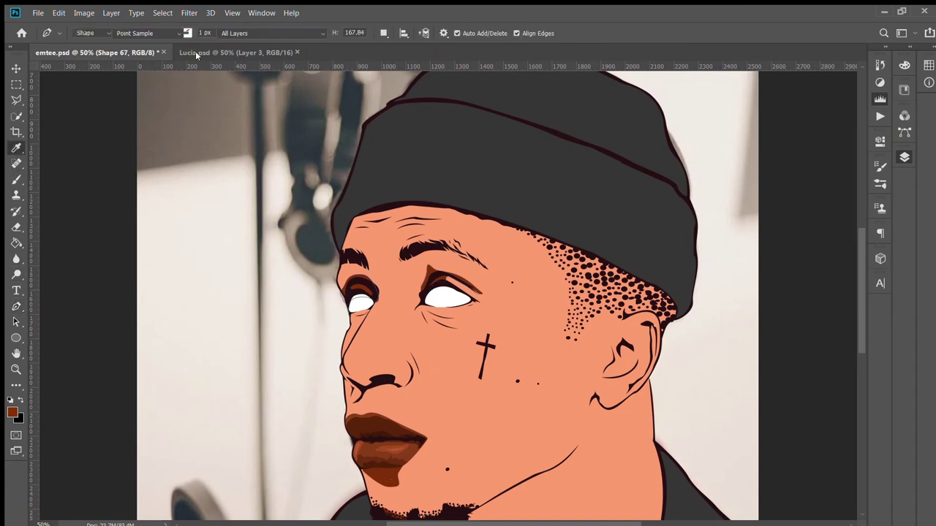
key(alt+bracketleft)
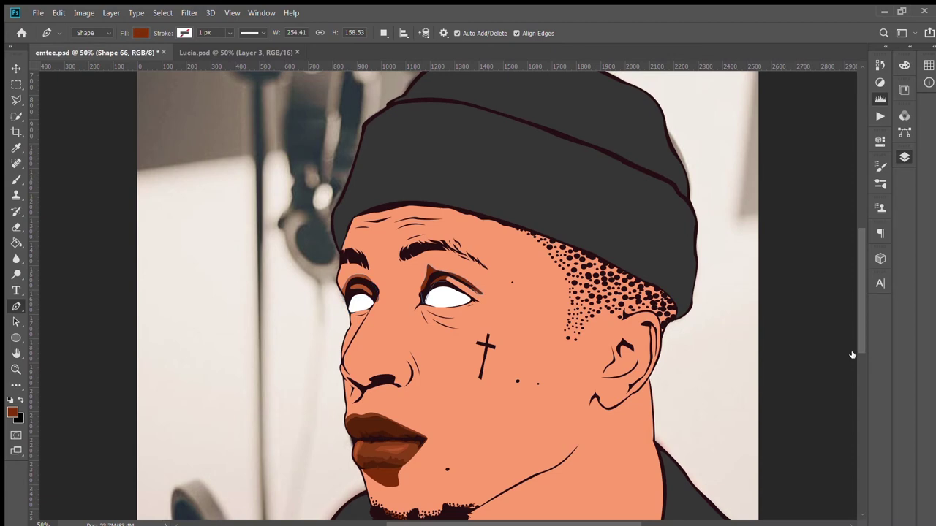
key(i)
key(p)
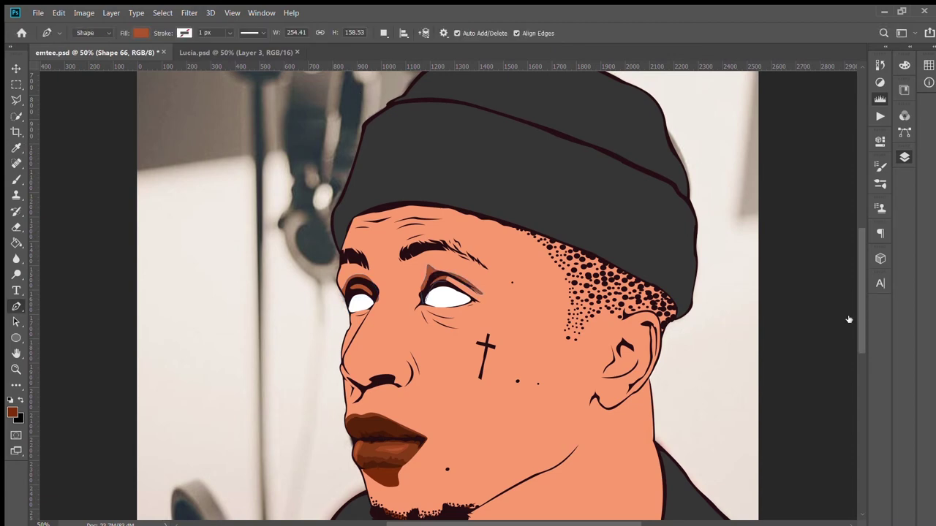
key(shift+alt+bracketleft)
key(ctrl+comma)
key(ctrl+plus)
- Trace a shadow outline along the beanie brim and down the temple to the sideburn
click(307, 192)
click(349, 192)
click(383, 179)
click(407, 181)
click(431, 186)
click(527, 199)
click(586, 224)
click(612, 272)
click(618, 292)
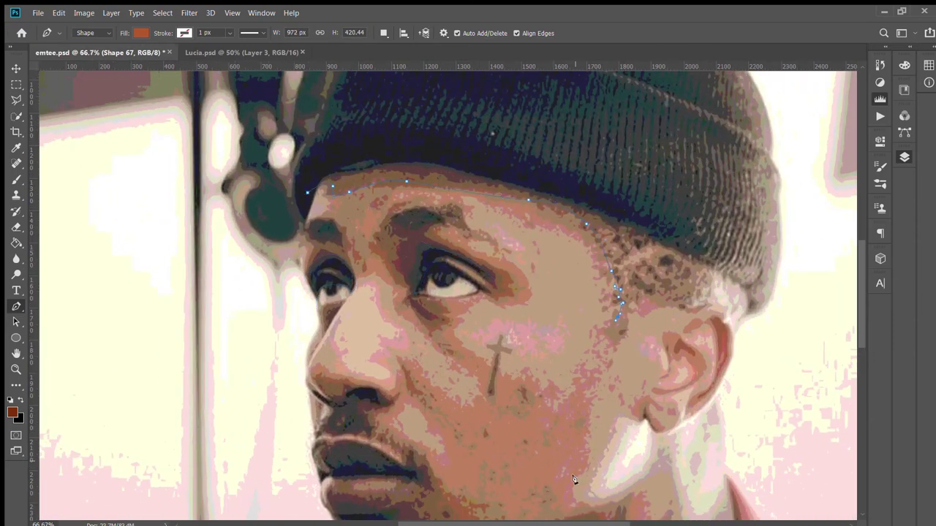
- Carry the outline around the ear and back across the beanie, then undo the last points
click(590, 308)
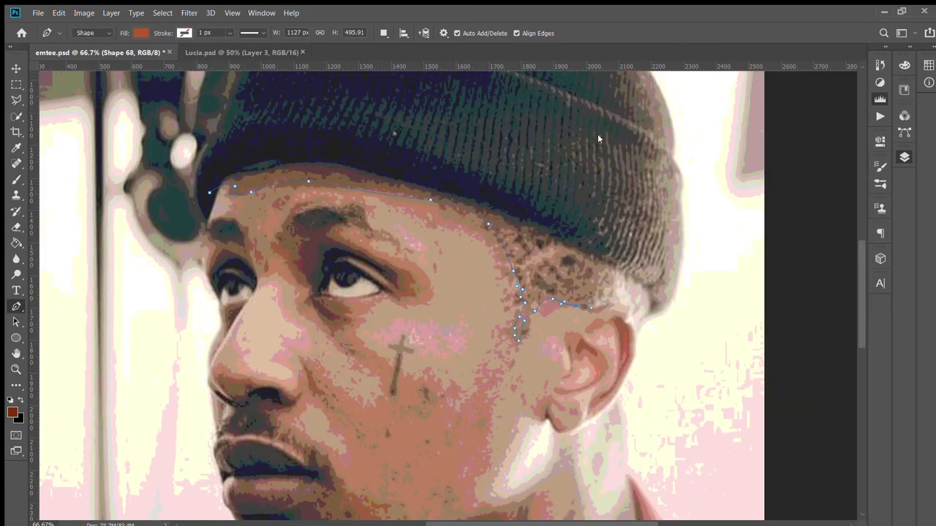
click(637, 313)
click(663, 287)
click(618, 239)
click(429, 169)
click(315, 138)
click(212, 161)
drag(208, 194, 213, 200)
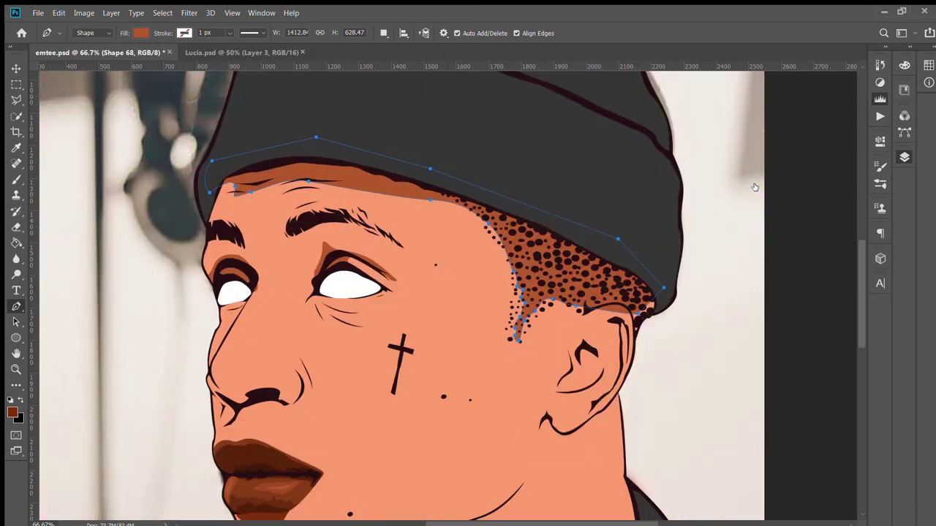
key(ctrl+z)
key(ctrl+z)
key(ctrl+z)
key(ctrl+z)
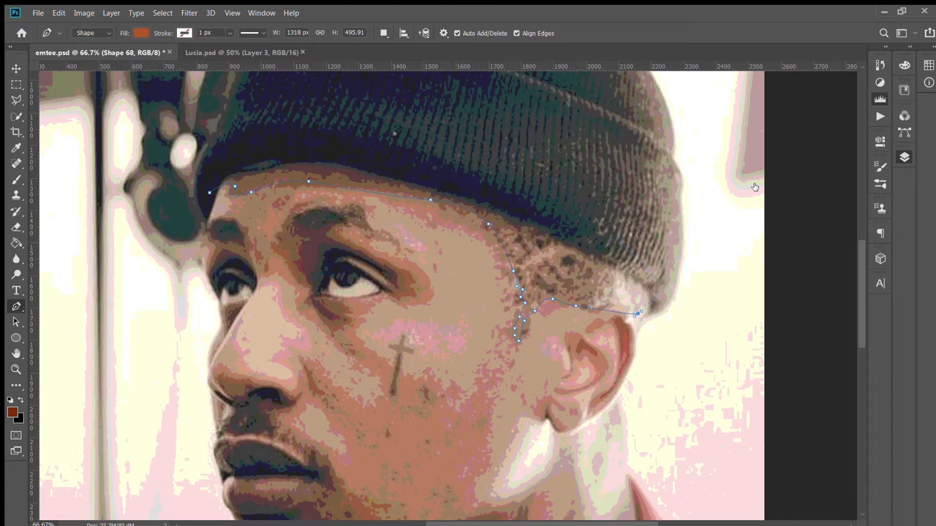
- With Shape 67 active, start a new hairline shadow along the forehead to the brim edge
key(z)
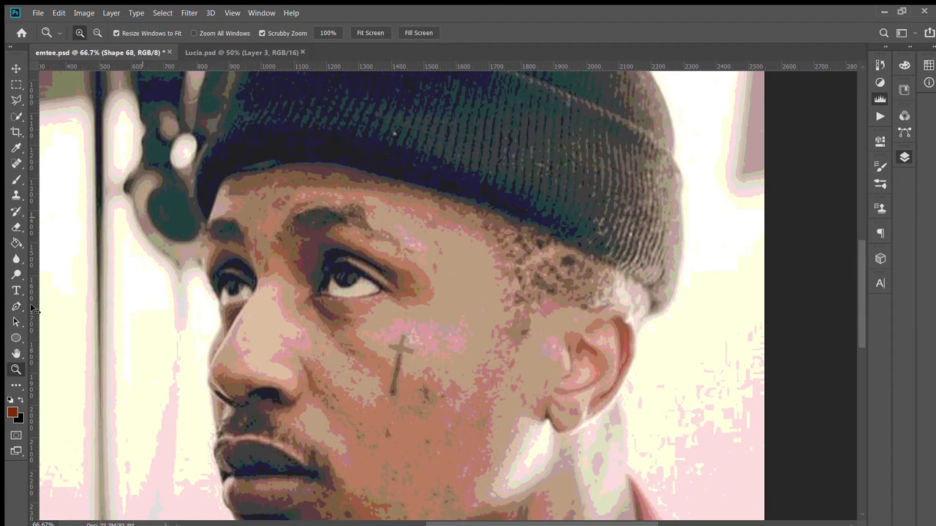
key(p)
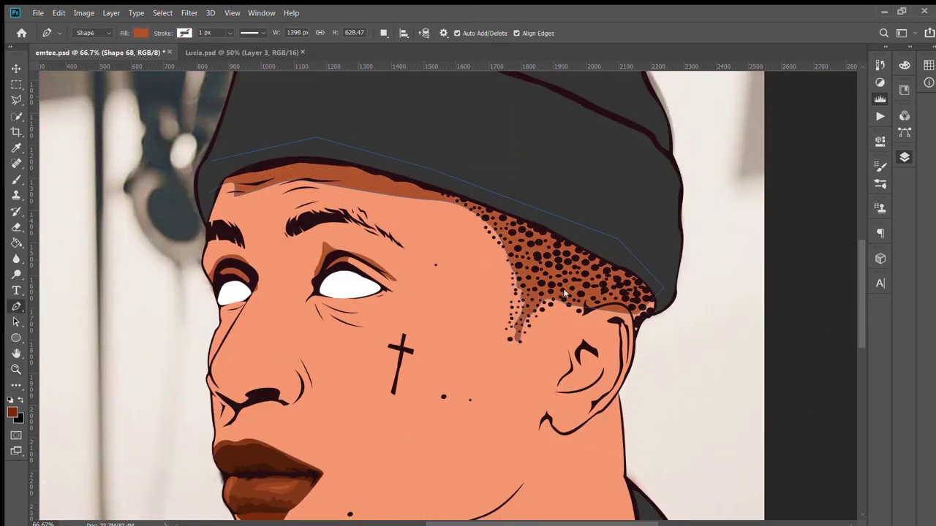
key(alt+bracketleft)
click(233, 183)
click(272, 175)
click(287, 171)
click(301, 166)
click(322, 169)
click(344, 173)
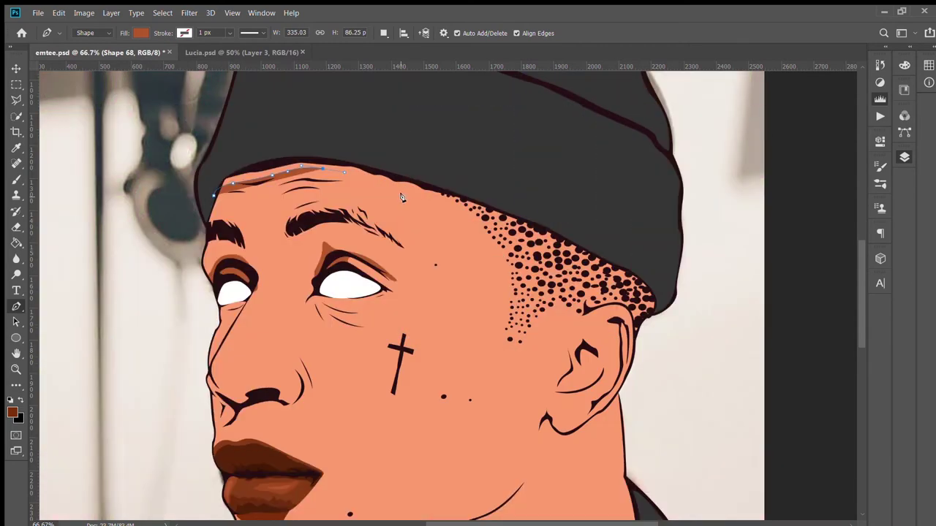
- Extend the hairline shadow past the temple, down the sideburn and toward the ear
click(415, 193)
click(454, 201)
click(485, 217)
click(500, 244)
click(509, 329)
click(512, 348)
click(528, 330)
click(541, 310)
click(558, 300)
click(577, 313)
drag(605, 306, 738, 293)
- Curve the shadow along the ear edge, back across the beanie edge, and close it at the start
key(ctrl+plus)
drag(724, 350, 621, 344)
click(620, 353)
click(629, 337)
drag(657, 319, 551, 136)
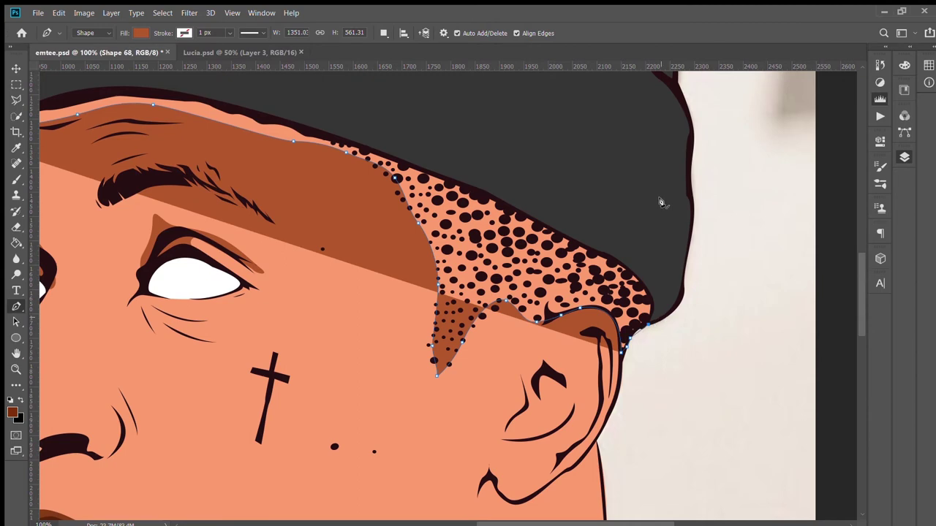
click(368, 103)
key(ctrl+minus)
click(292, 121)
click(190, 133)
click(138, 161)
click(143, 193)
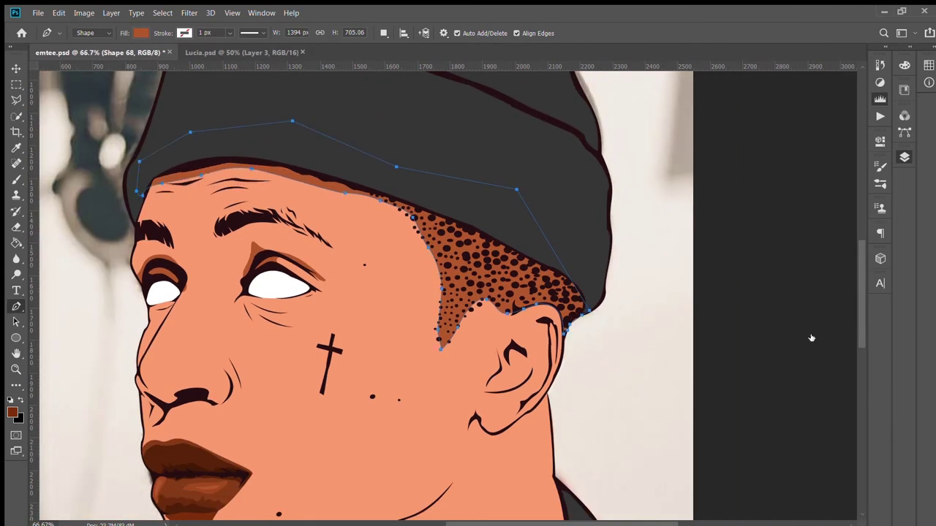
- Review the whole portrait, then begin a new shadow shape at the nostril
key(v)
key(ctrl+0)
scroll(500, 310, up, 2)
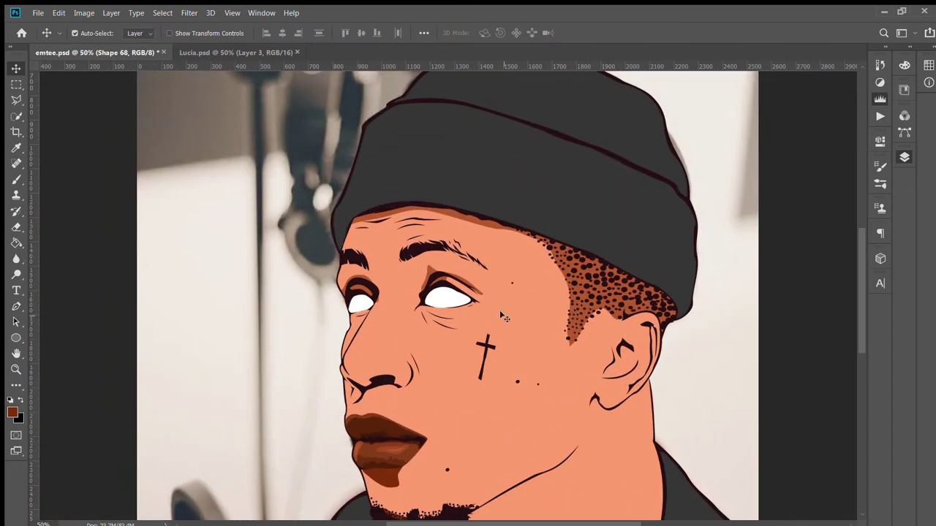
drag(462, 522, 502, 521)
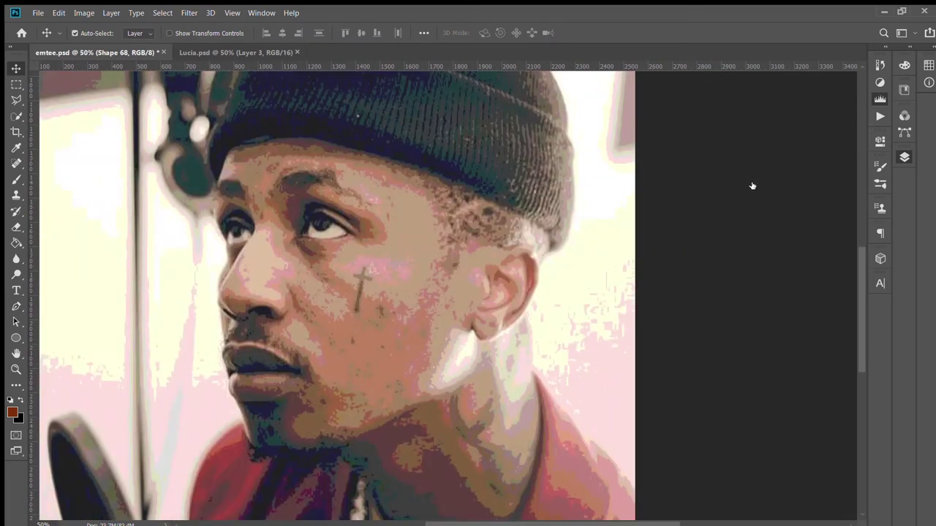
key(p)
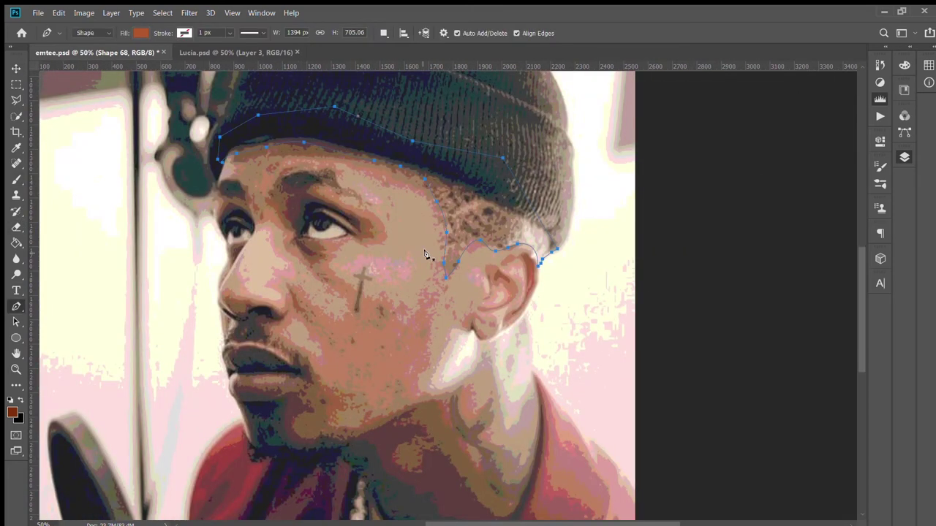
scroll(277, 310, up, 1)
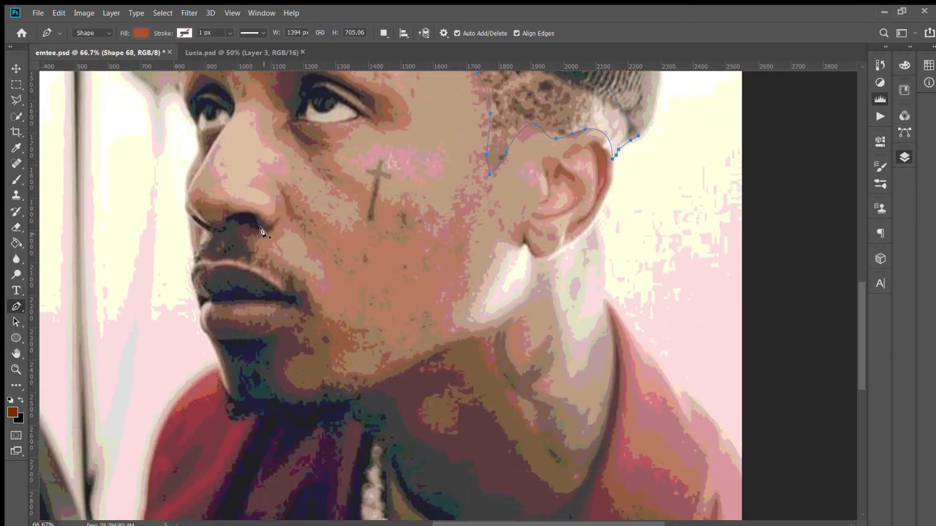
click(280, 206)
- Outline the shadow around the nostril and down beside the lip corner
click(284, 229)
click(262, 239)
click(242, 245)
click(238, 252)
click(246, 259)
click(285, 268)
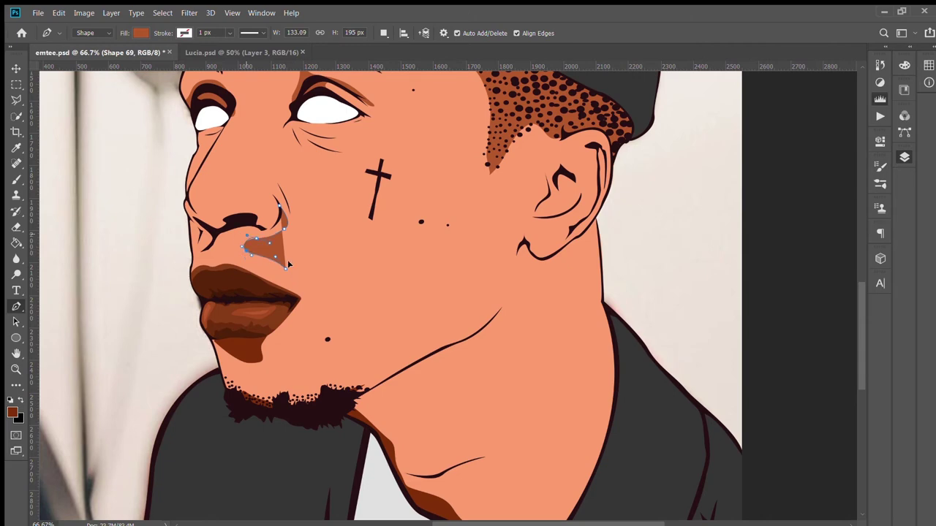
click(302, 275)
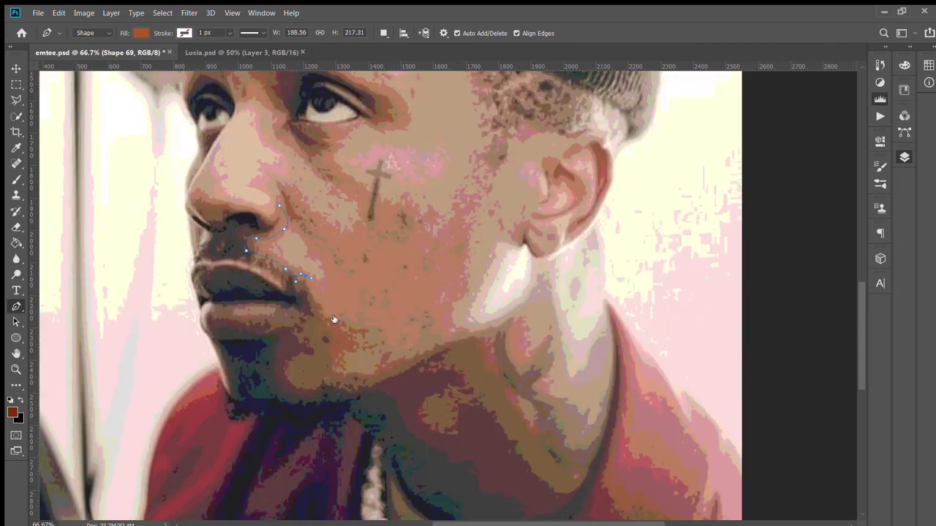
- Continue the shadow outline along the jaw toward the side of the neck
click(327, 325)
click(321, 335)
click(360, 378)
click(468, 335)
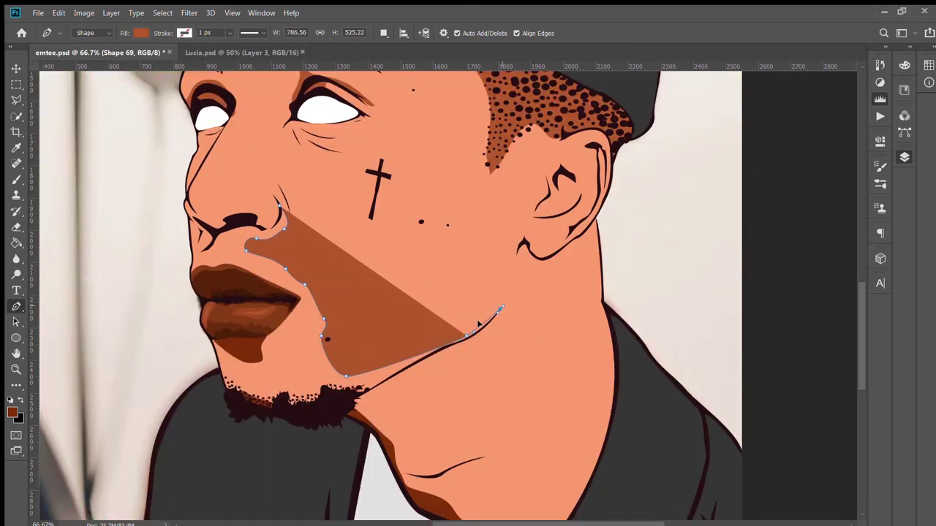
click(498, 310)
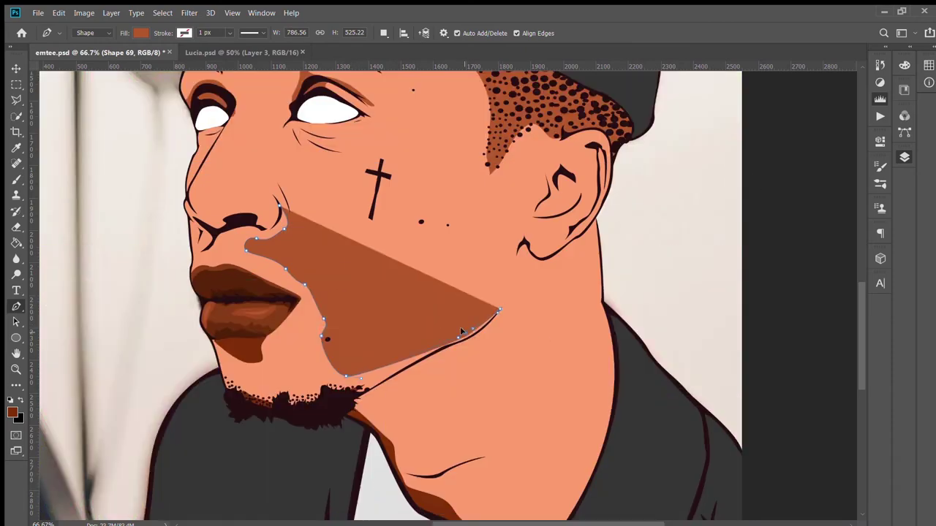
click(474, 335)
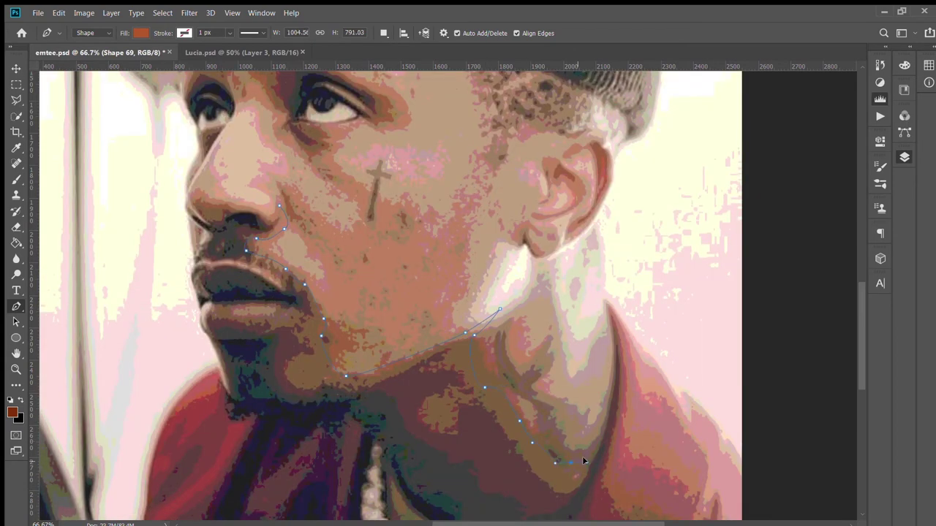
- Curve the shadow down the neck, back along the collar, and up the jaw to the eye corner
key(ctrl+minus)
drag(566, 311, 554, 256)
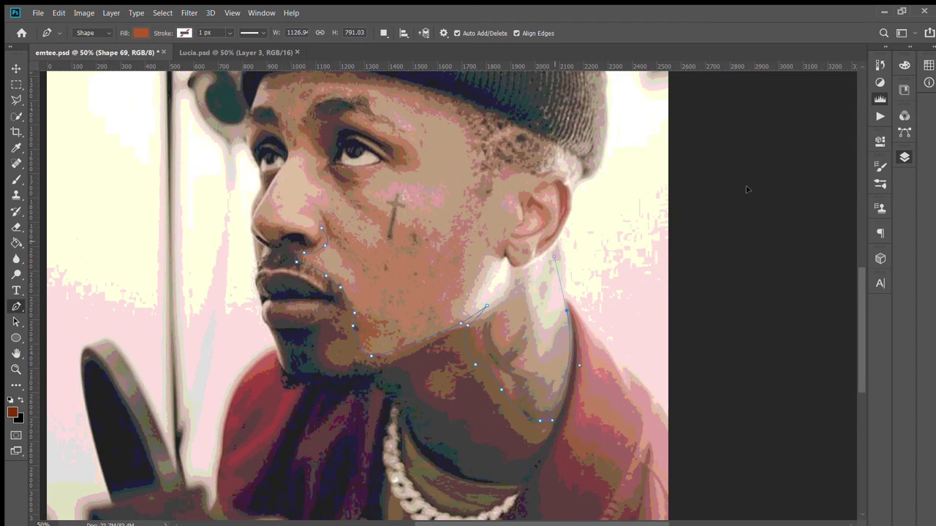
drag(577, 294, 588, 438)
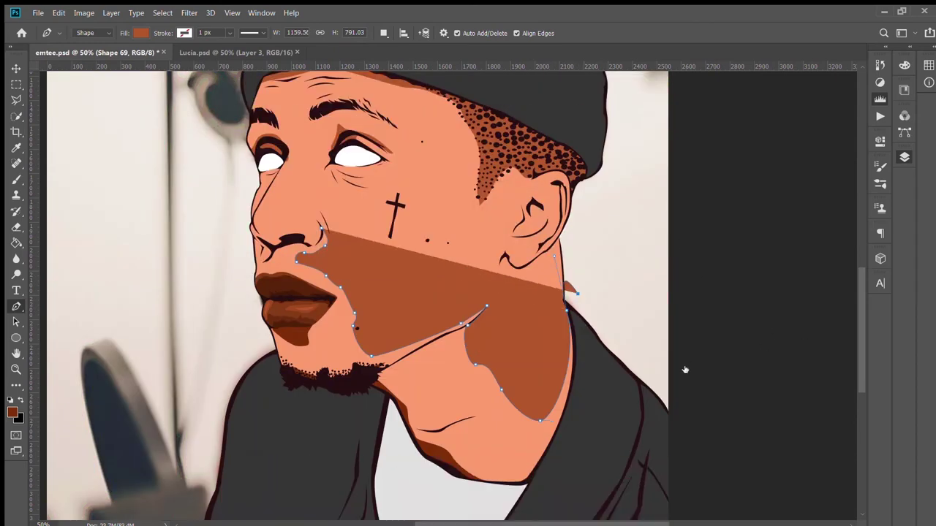
click(552, 490)
click(477, 504)
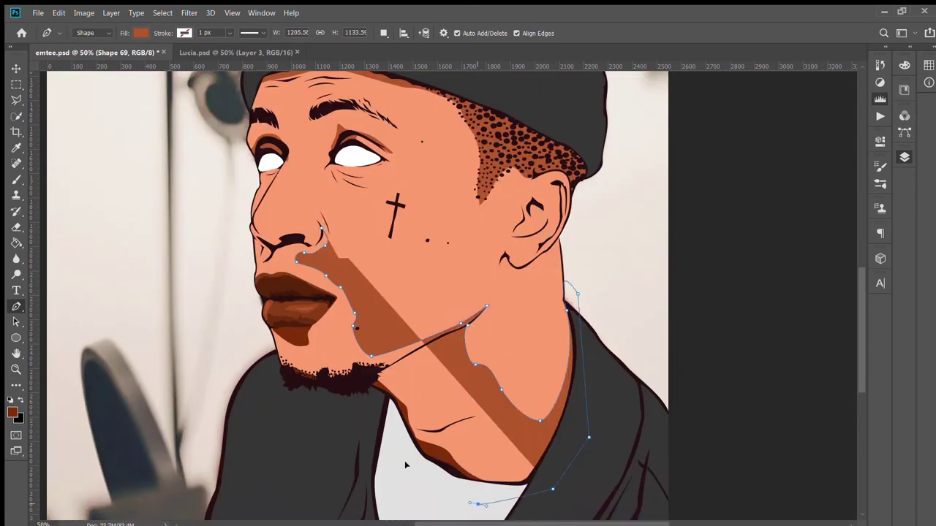
click(407, 466)
click(365, 415)
click(314, 396)
click(267, 356)
click(255, 312)
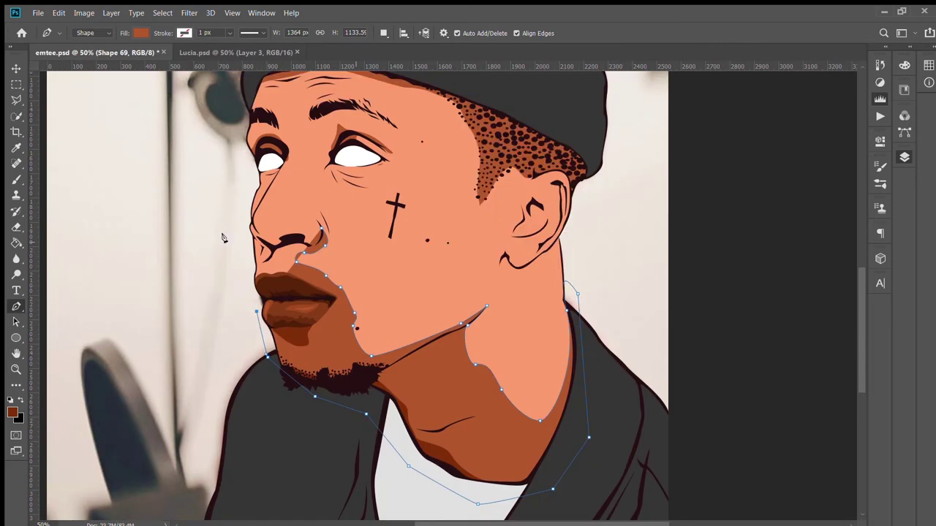
click(229, 220)
click(234, 184)
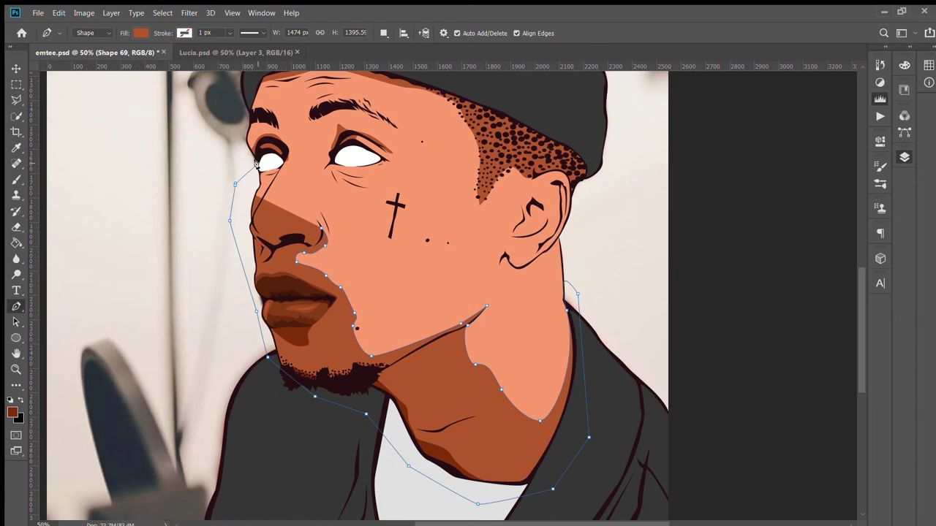
- Check against the reference photo, refine the nostril curves, and finish the nose-jaw-neck shadow
key(ctrl+plus)
scroll(350, 170, left, 3)
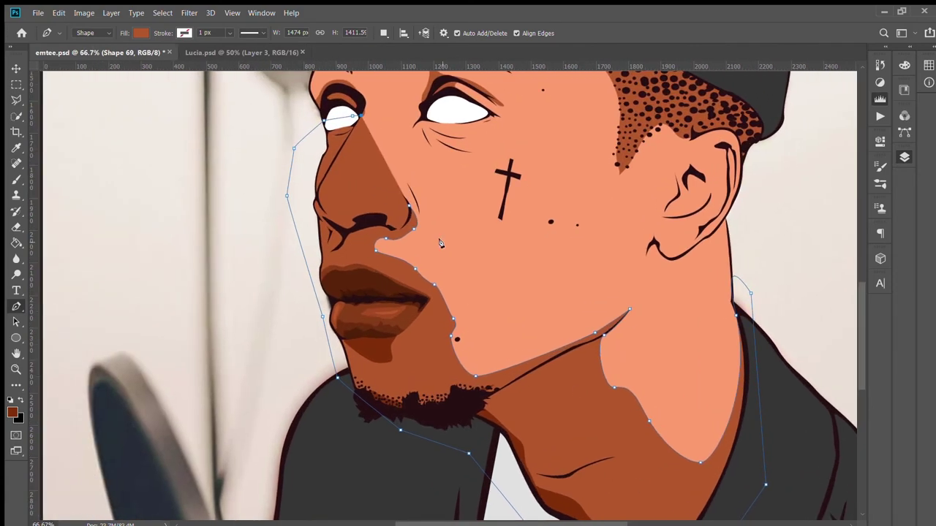
scroll(349, 170, up, 1)
key(ctrl+plus)
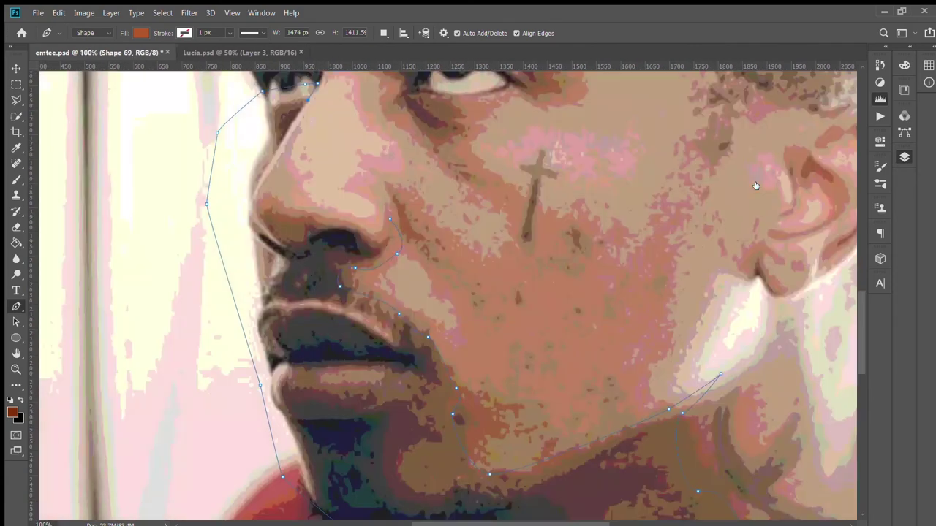
key(ctrl+comma)
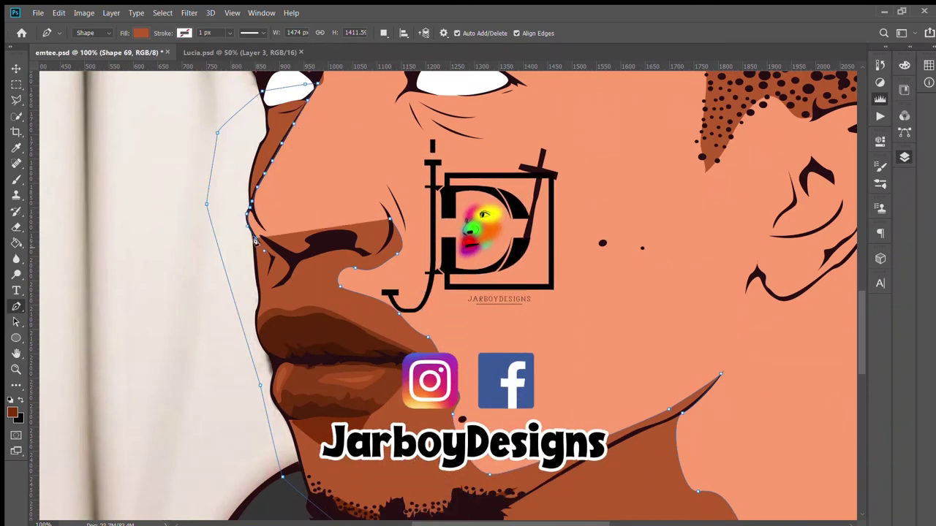
key(ctrl+comma)
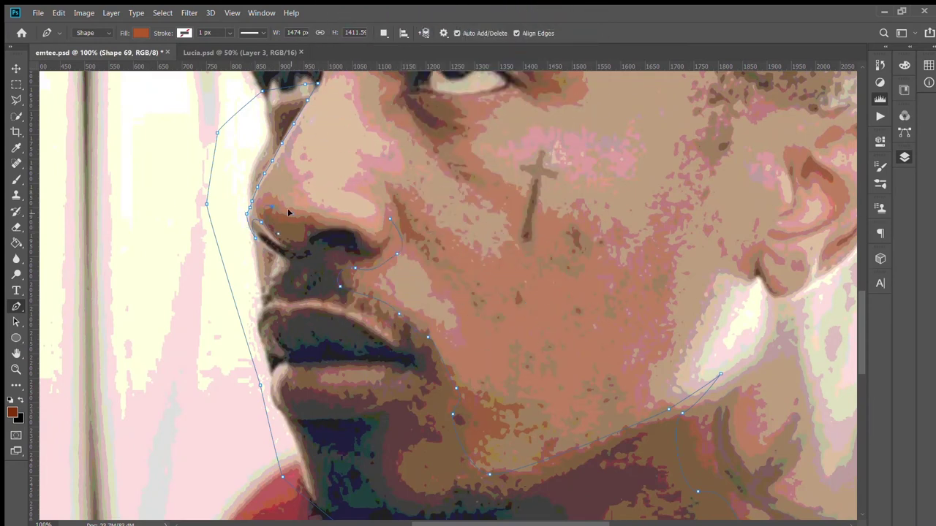
drag(257, 221, 255, 218)
mouse_move(363, 227)
mouse_down()
mouse_move(348, 218)
mouse_move(382, 205)
mouse_up()
key(v)
key(ctrl+0)
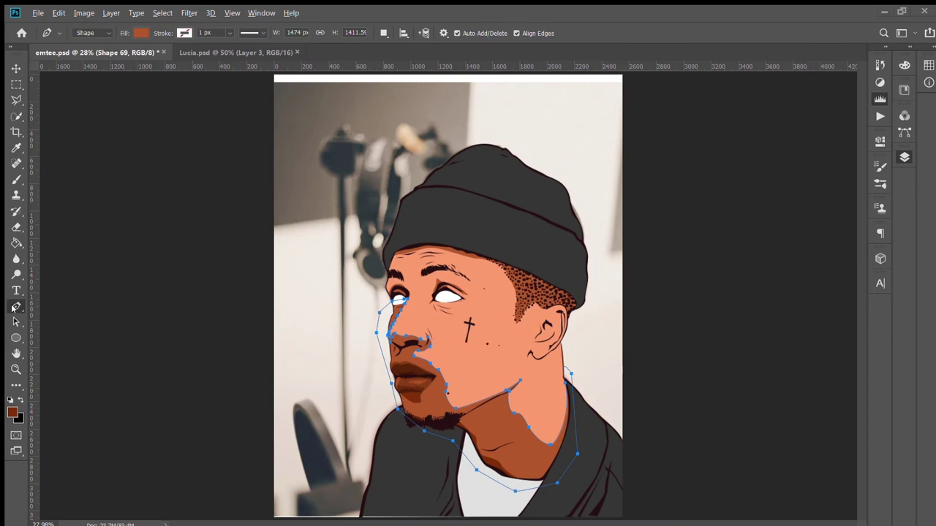
- Start a shadow shape under the eyebrow, curving toward the temple
key(ctrl+plus)
key(ctrl+plus)
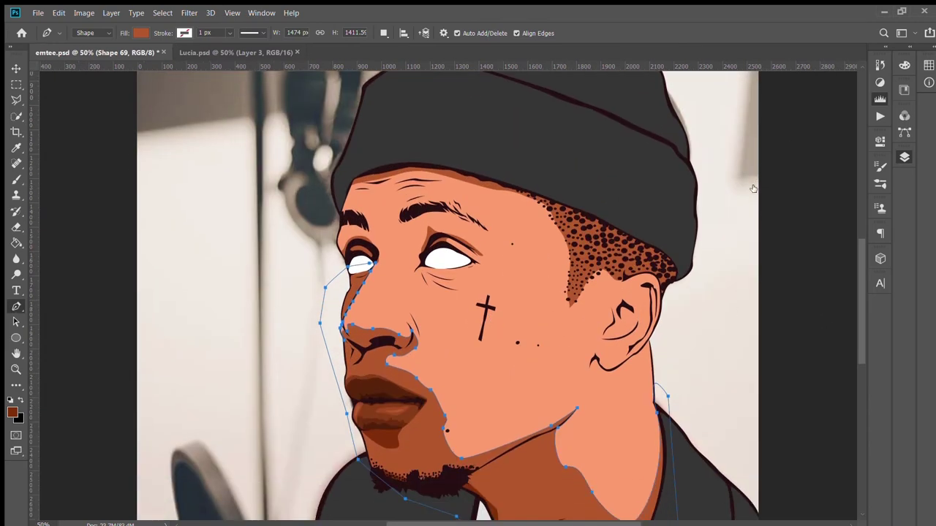
key(ctrl+plus)
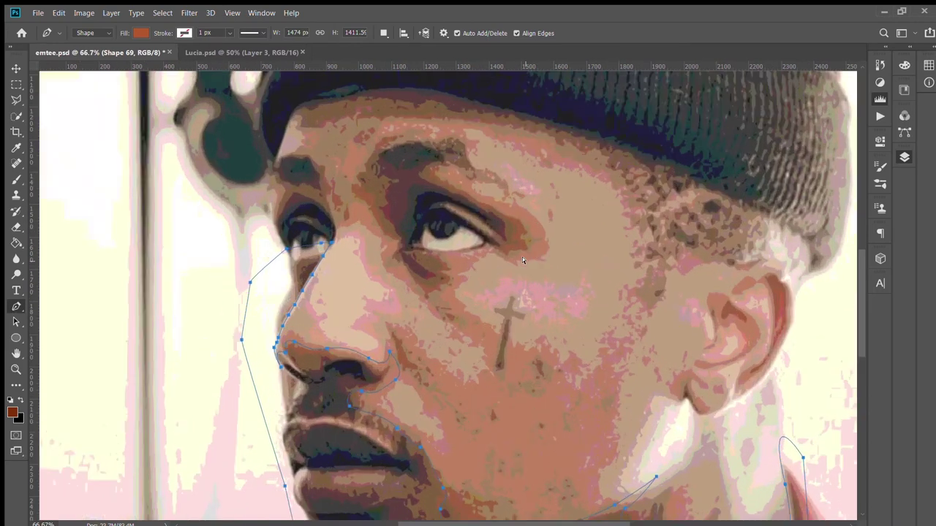
key(ctrl+plus)
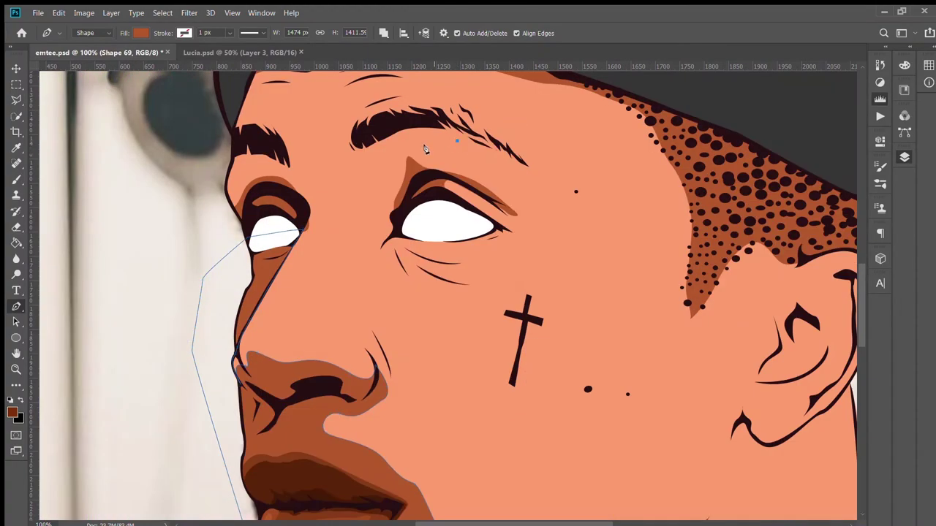
click(488, 171)
drag(500, 178, 513, 188)
click(430, 146)
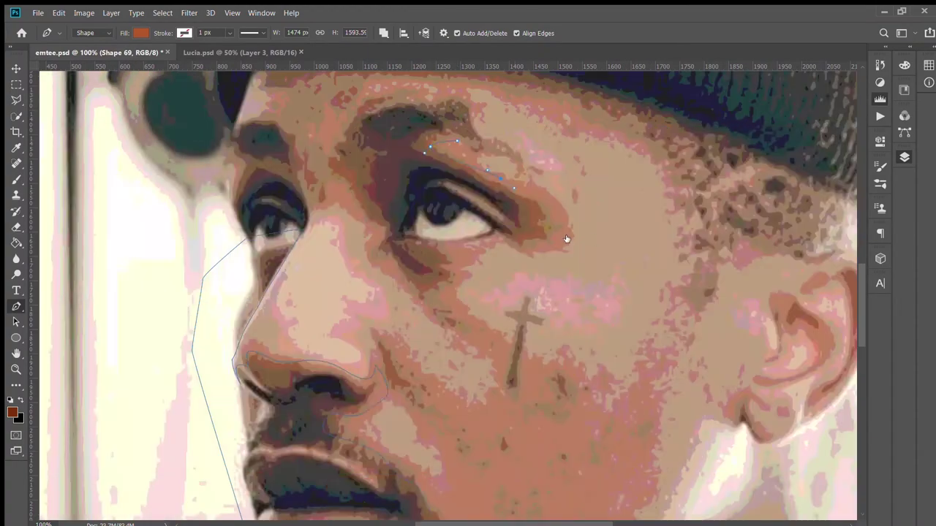
click(528, 184)
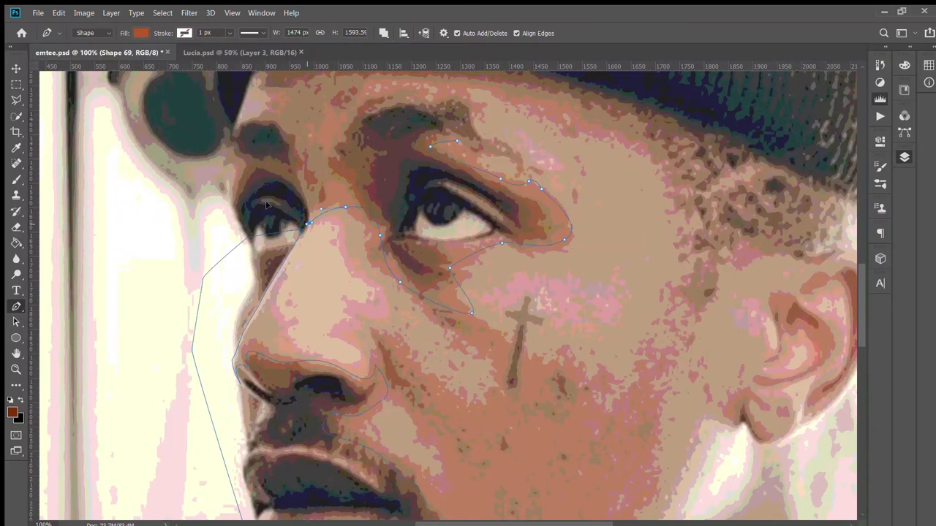
- Extend the brow shadow up the side of the face, across the forehead and along the beanie brim
drag(232, 224, 222, 209)
scroll(219, 198, up, 2)
click(220, 187)
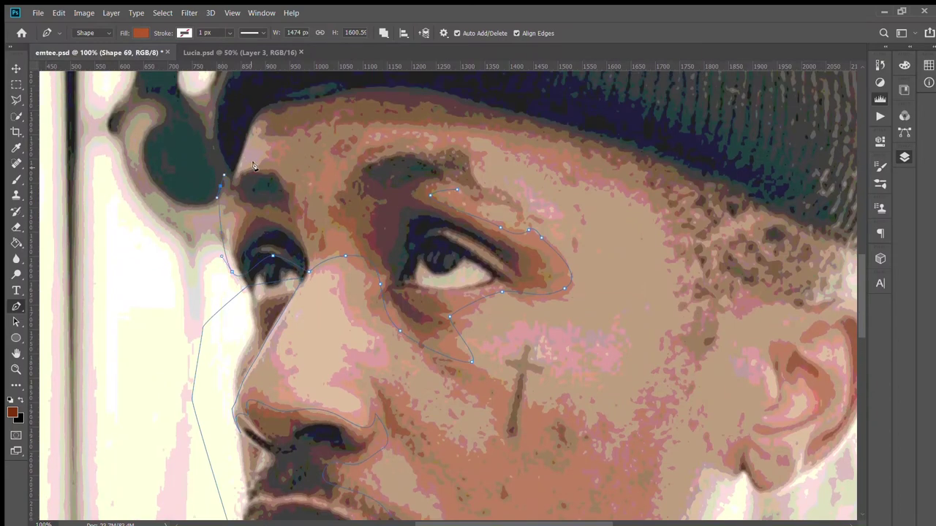
drag(248, 120, 262, 95)
click(412, 73)
drag(562, 89, 642, 117)
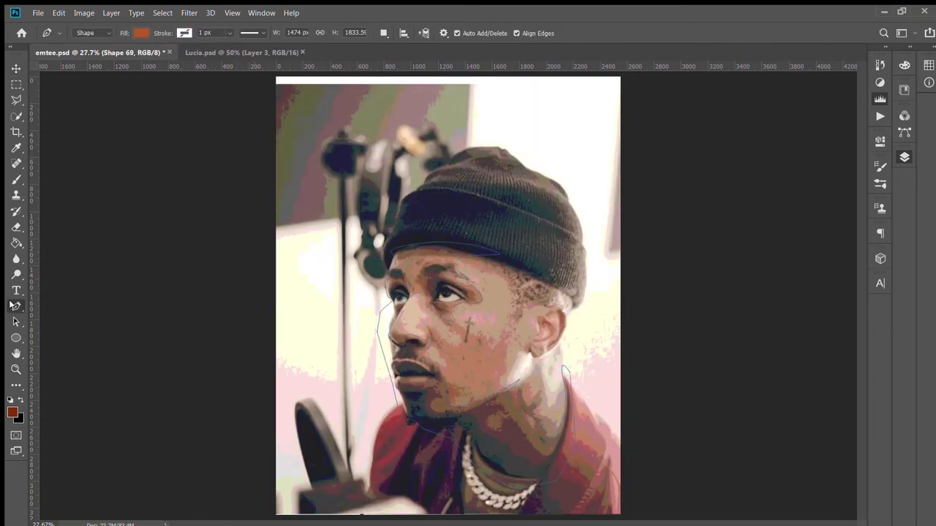
key(ctrl+plus)
key(ctrl+plus)
key(ctrl+plus)
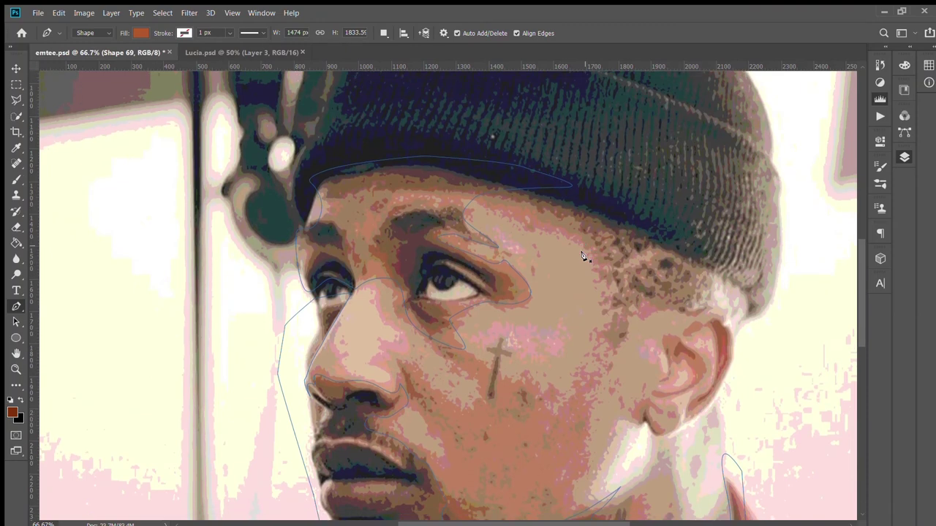
- Draw and close a small patch shape around the cheek
click(565, 328)
click(496, 328)
click(476, 345)
click(518, 364)
click(557, 358)
click(564, 327)
click(564, 327)
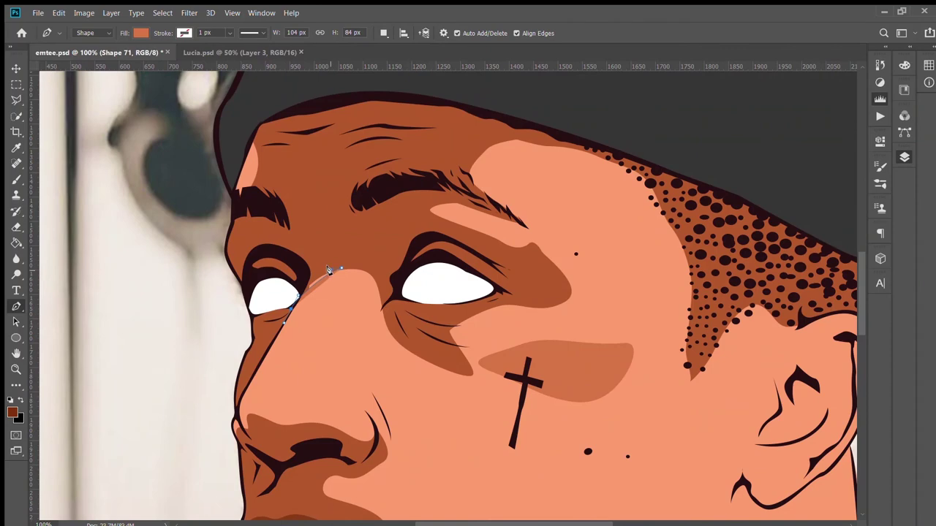
- Trace a highlight shape from the nose bridge around the nostril and back up the nose
drag(328, 269, 274, 337)
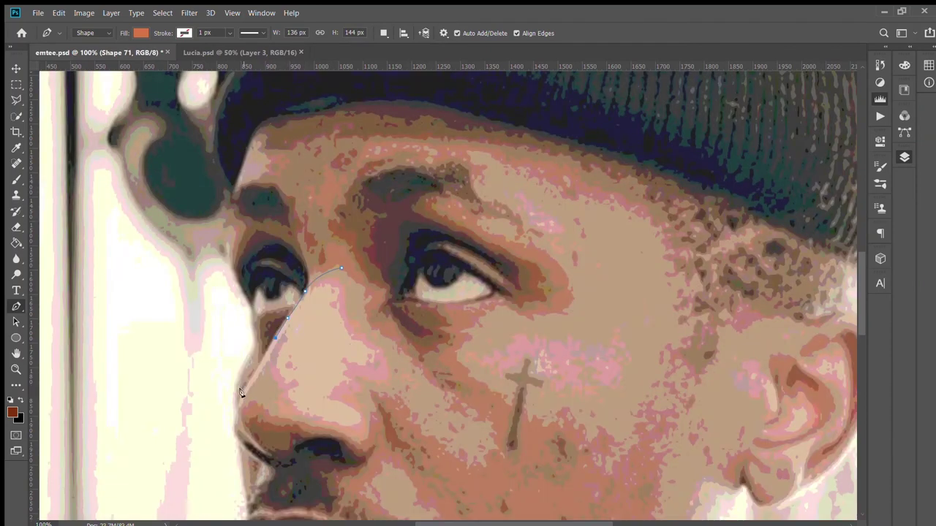
drag(242, 394, 268, 375)
click(313, 411)
drag(360, 415, 359, 435)
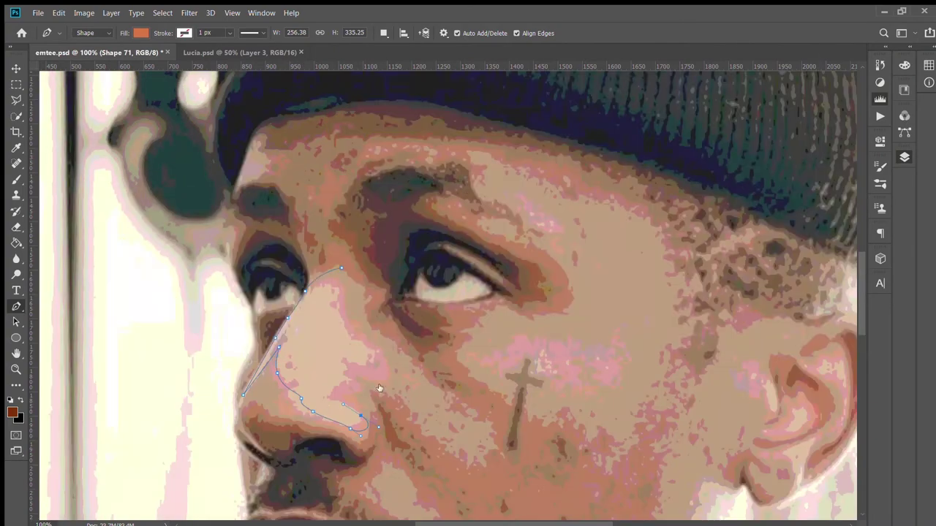
drag(329, 396, 329, 388)
drag(374, 363, 367, 347)
drag(348, 331, 333, 272)
click(345, 280)
- Draw and close a small shape in the crease beside the nostril, then select a shape layer
key(z)
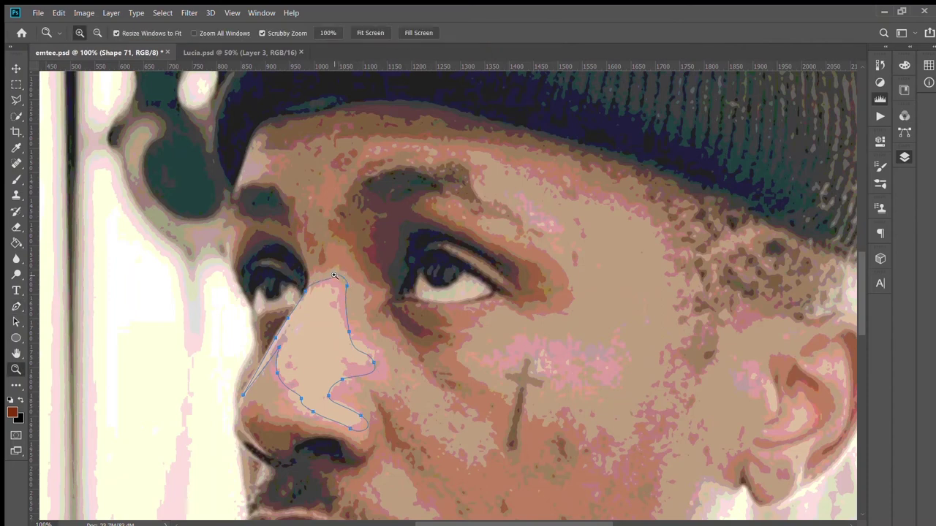
key(p)
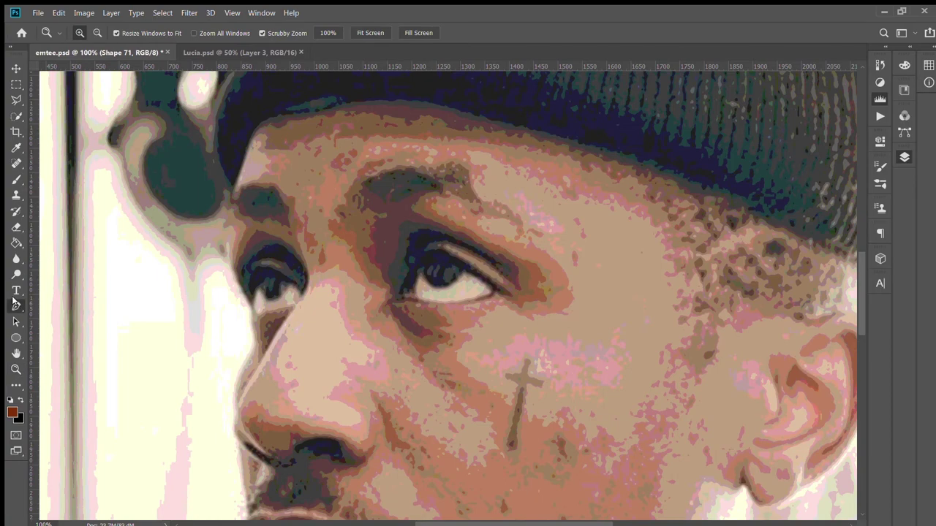
scroll(459, 317, down, 3)
click(363, 372)
drag(432, 423, 457, 431)
click(386, 346)
click(364, 373)
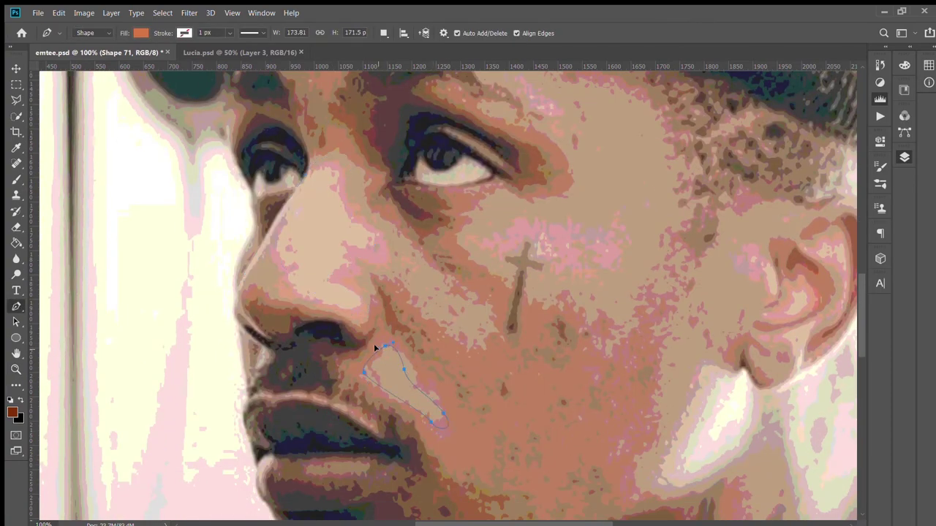
drag(485, 522, 517, 522)
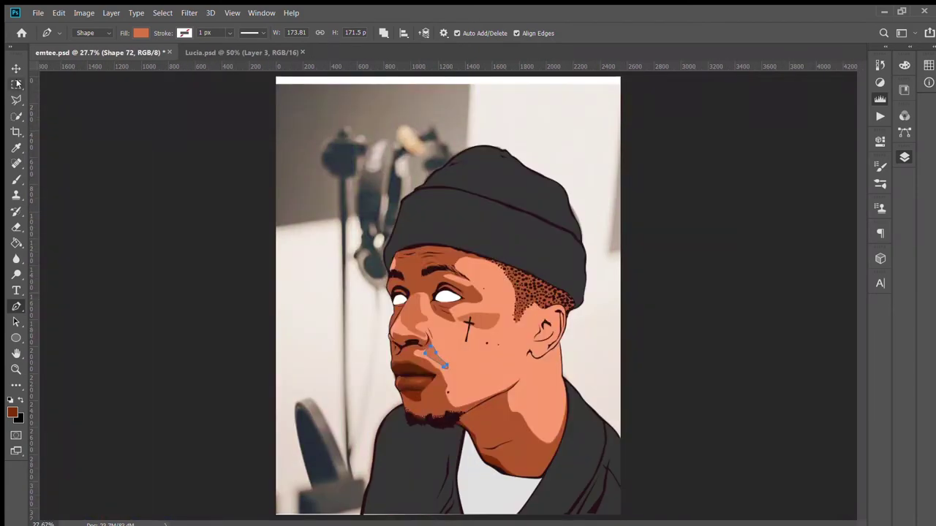
click(361, 317)
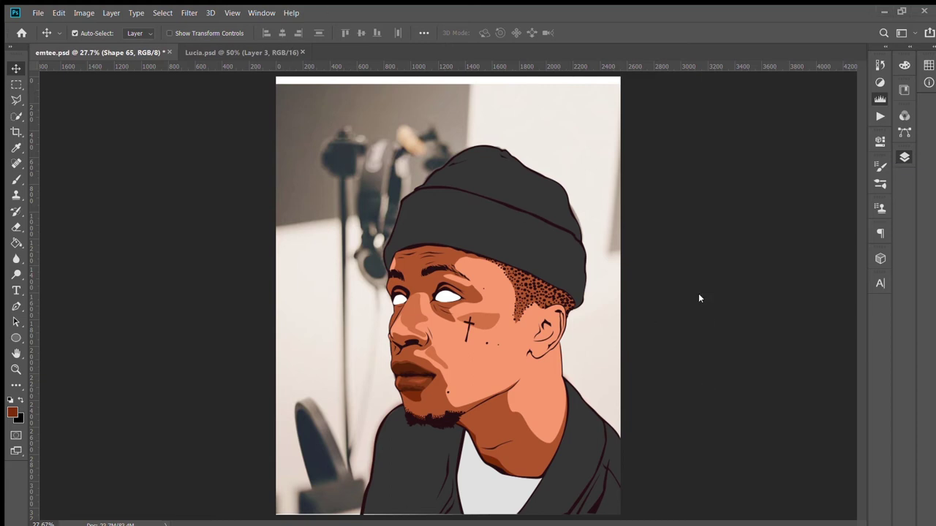
- Change Shape 45's skin fill to a slightly darker orange, then zoom in on the face
click(520, 170)
key(p)
click(168, 93)
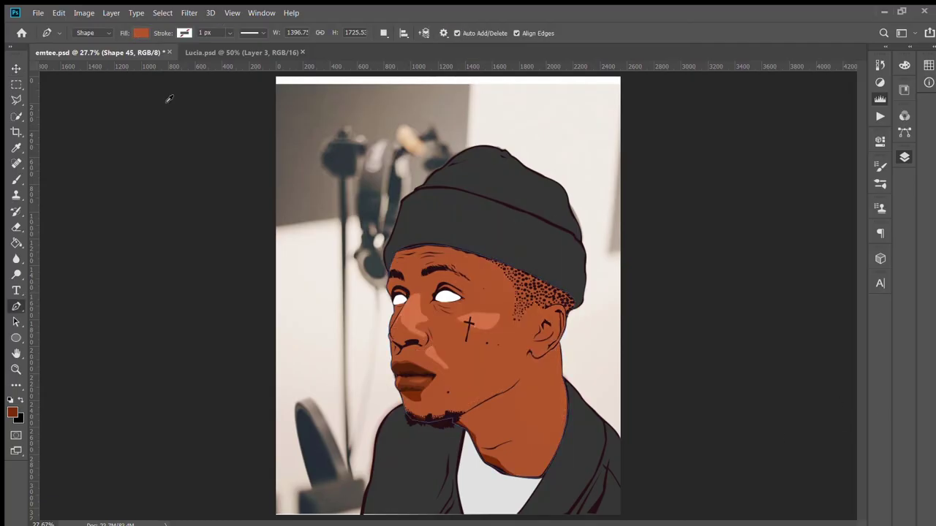
key(ctrl+z)
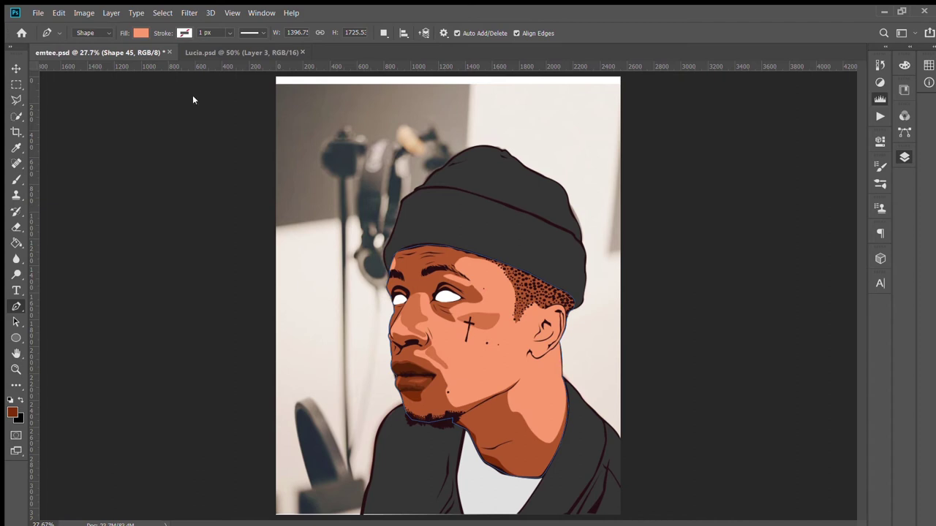
key(i)
key(p)
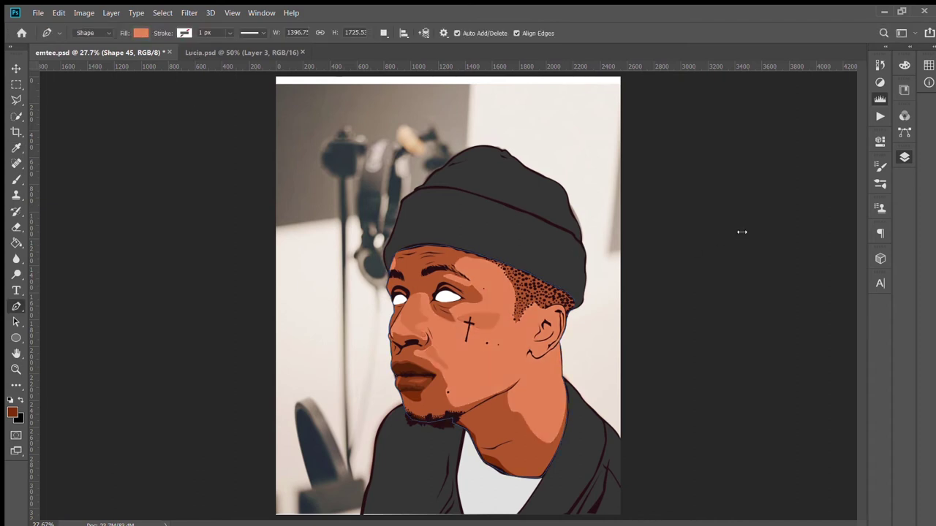
key(ctrl+plus)
key(ctrl+plus)
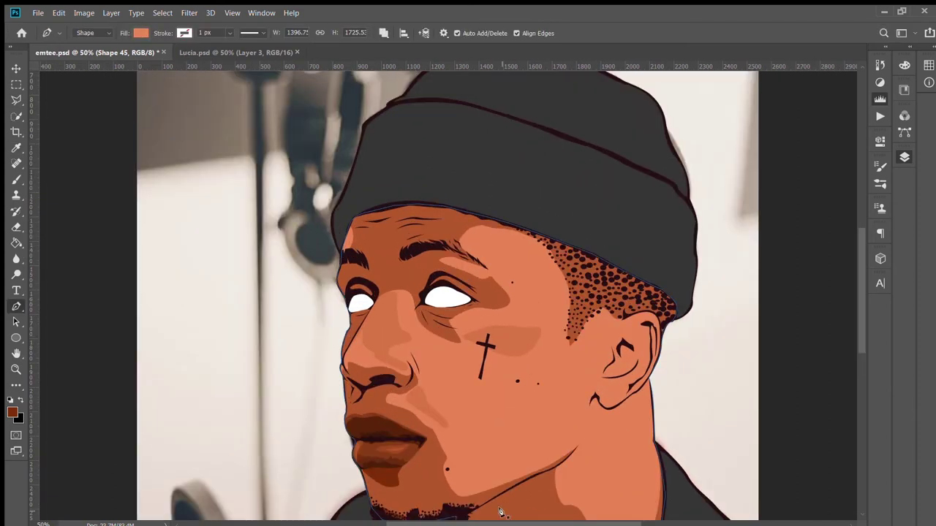
scroll(600, 438, down, 1)
scroll(658, 321, down, 1)
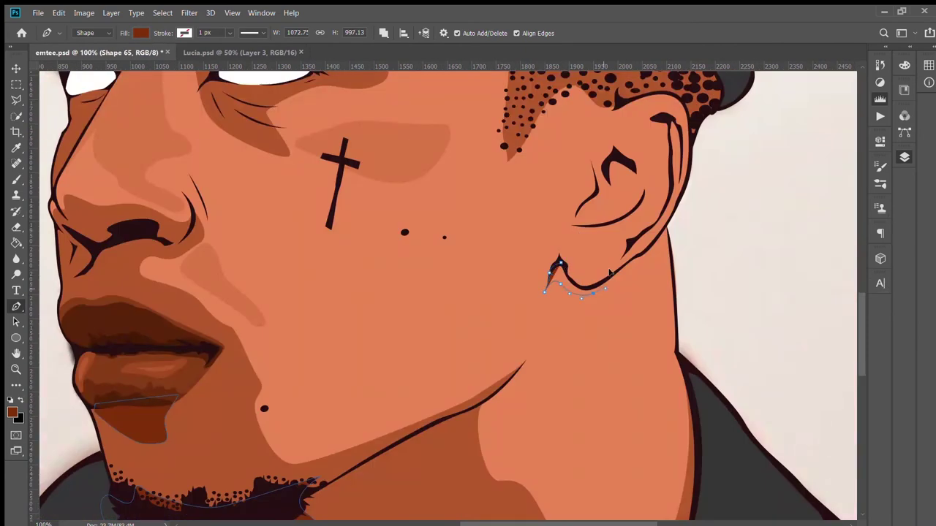
- Add dark brown shadow shapes to the earlobe, inner ear and thin outer ear rim
drag(567, 276, 569, 279)
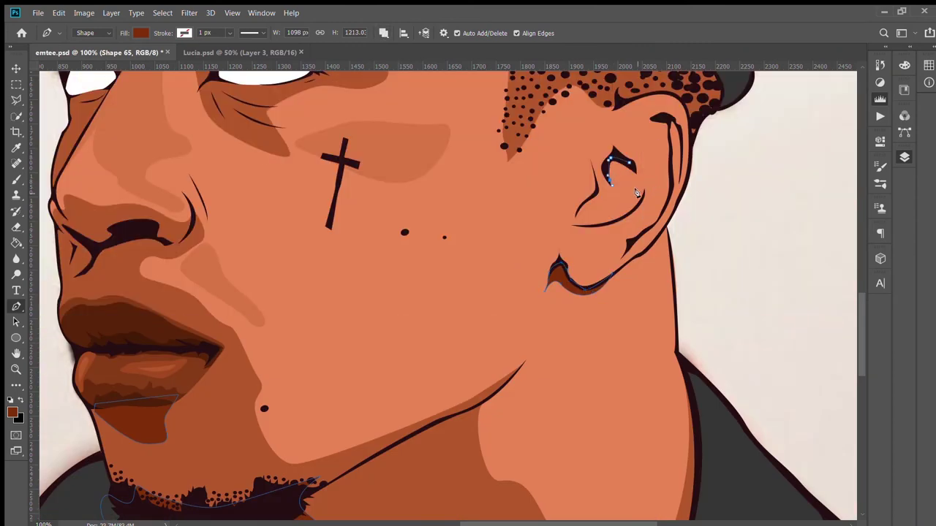
click(636, 193)
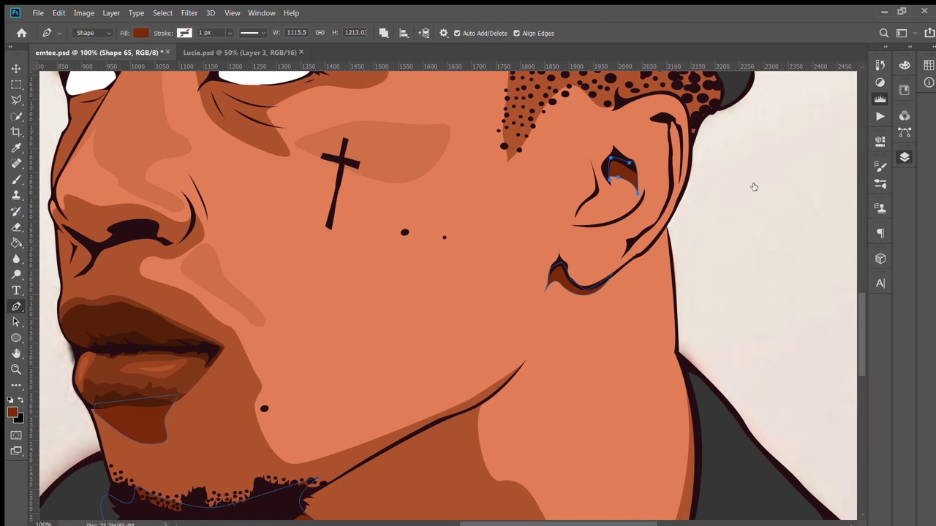
click(666, 119)
click(670, 148)
click(671, 177)
click(667, 197)
scroll(691, 153, up, 2)
click(678, 232)
click(681, 215)
click(681, 195)
click(681, 173)
click(668, 166)
- Draw a dark brown shadow shape around the inner eye corner, checking it against the photo
key(ctrl+comma)
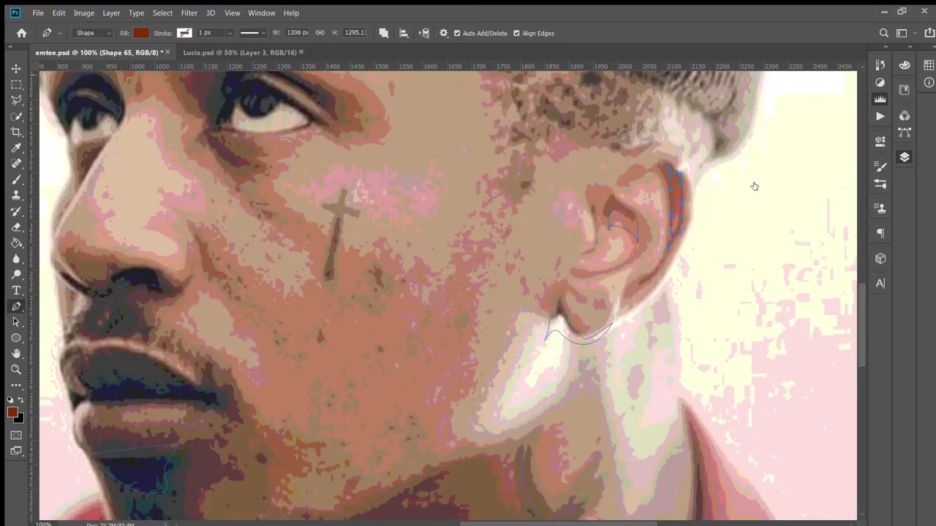
key(ctrl+comma)
scroll(430, 212, left, 5)
key(ctrl+comma)
key(ctrl+comma)
click(322, 151)
click(321, 167)
click(319, 185)
click(346, 144)
key(ctrl+comma)
key(ctrl+comma)
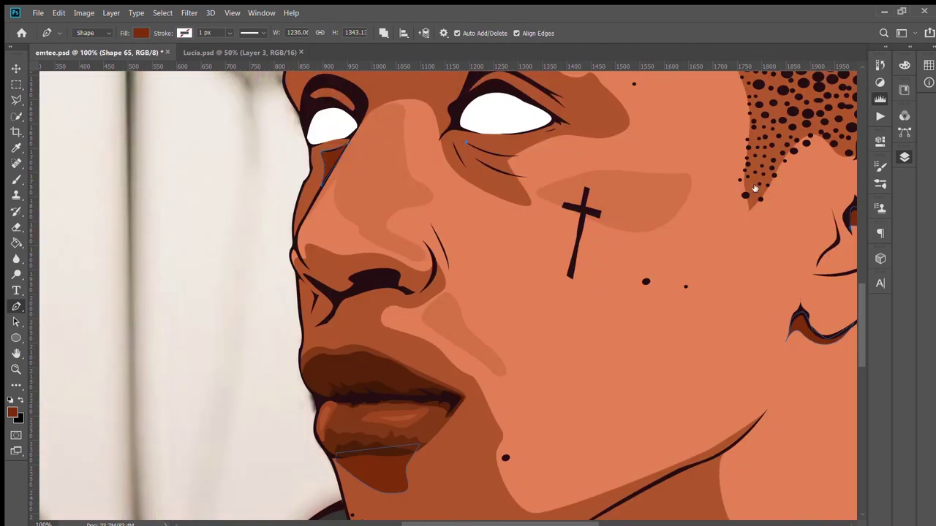
key(ctrl+comma)
- Trace the upper and lower eyelid of one eye as a dark brown shape
scroll(446, 141, up, 3)
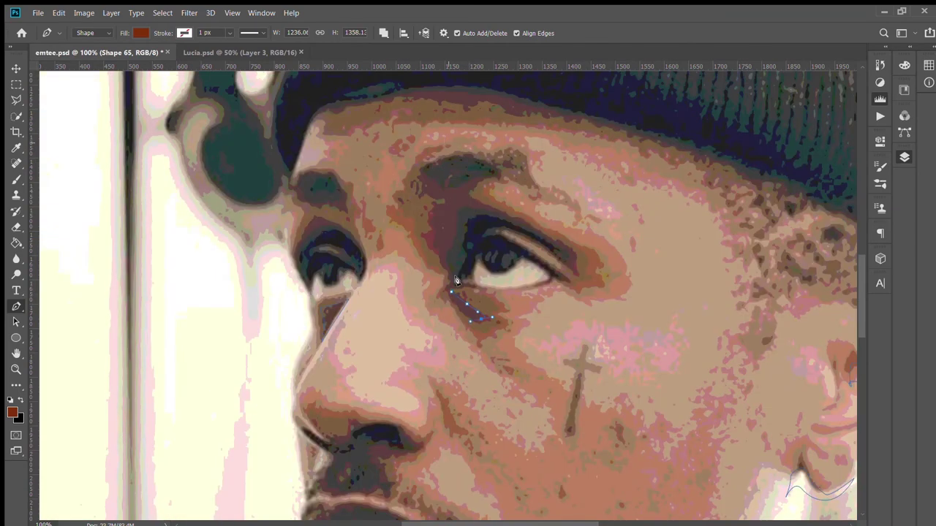
click(449, 267)
key(ctrl+comma)
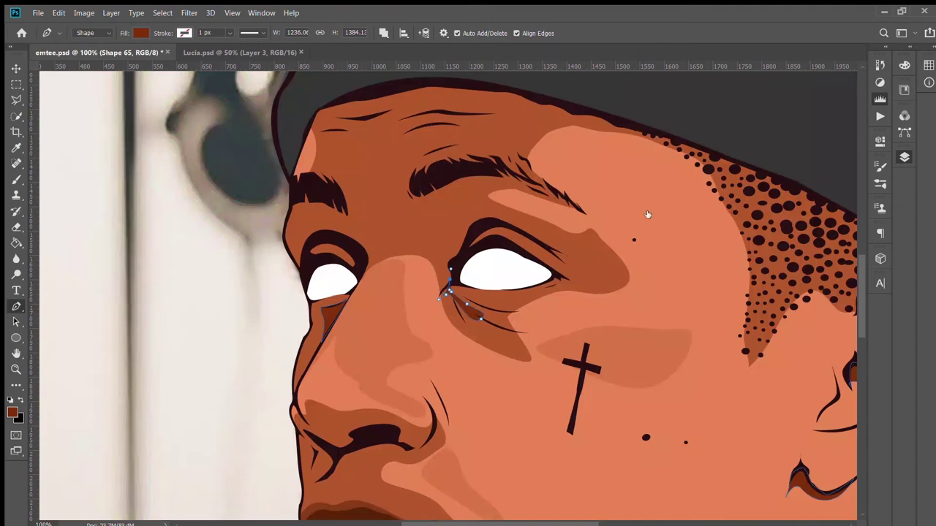
drag(440, 292, 451, 278)
key(ctrl+comma)
key(ctrl+comma)
drag(486, 226, 512, 242)
click(569, 277)
click(511, 292)
click(473, 292)
click(454, 296)
drag(453, 296, 449, 290)
key(ctrl+comma)
key(ctrl+comma)
key(ctrl+comma)
key(ctrl+comma)
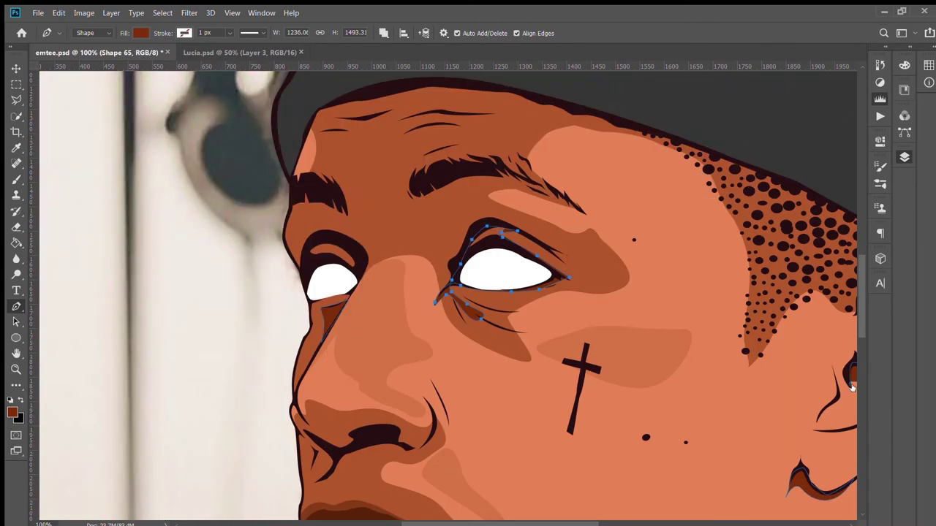
- Outline the other eye's lid with a dark brown shape and compare it with the photo
key(ctrl+comma)
key(ctrl+comma)
click(358, 253)
click(302, 257)
key(ctrl+comma)
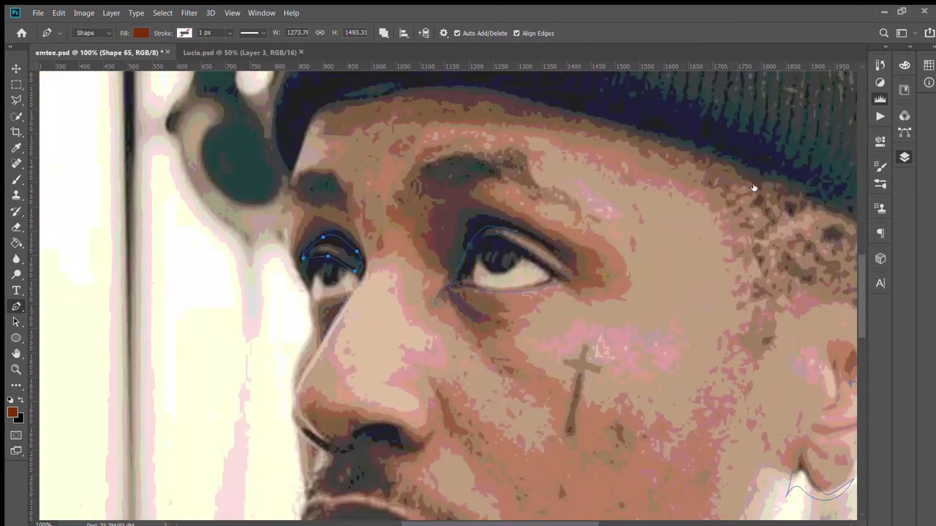
key(ctrl+comma)
key(ctrl+0)
key(ctrl+comma)
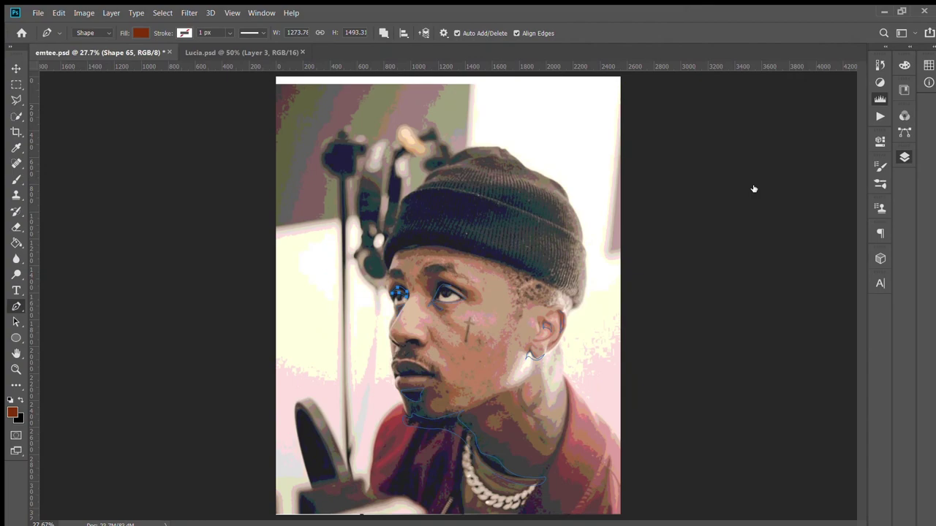
key(ctrl+plus)
key(ctrl+plus)
key(ctrl+plus)
key(ctrl+plus)
key(ctrl+comma)
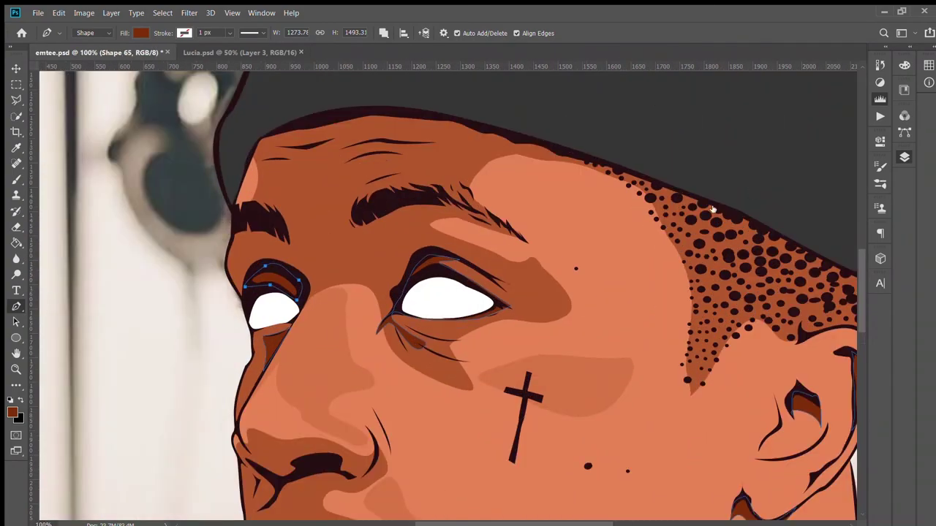
- Pull the forehead band's left point outward and move the eyebrow's left end down and out
ctrl+click(456, 110)
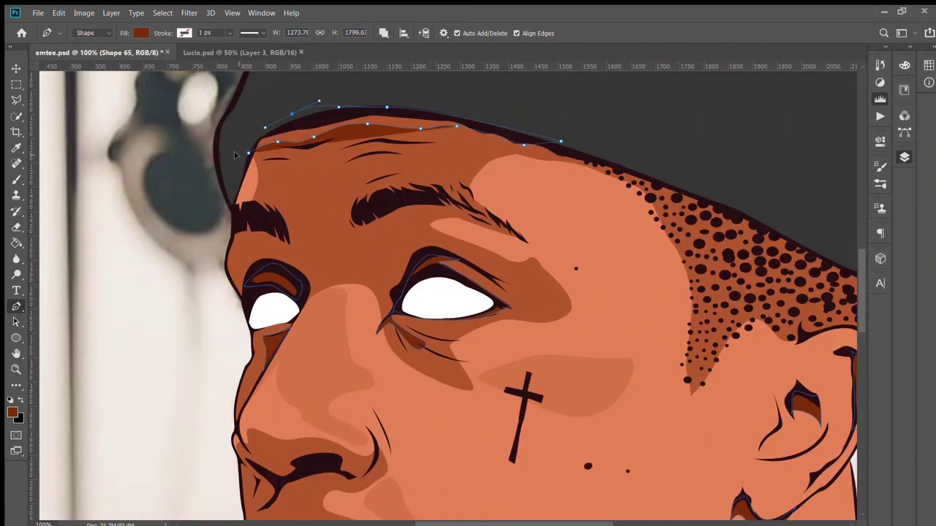
drag(249, 153, 241, 151)
ctrl+click(393, 199)
drag(393, 200, 380, 203)
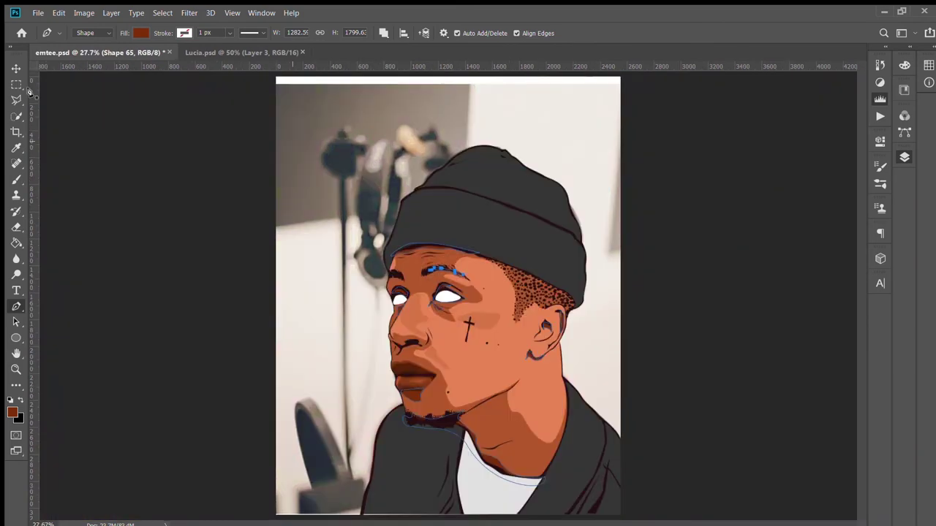
key(v)
click(116, 171)
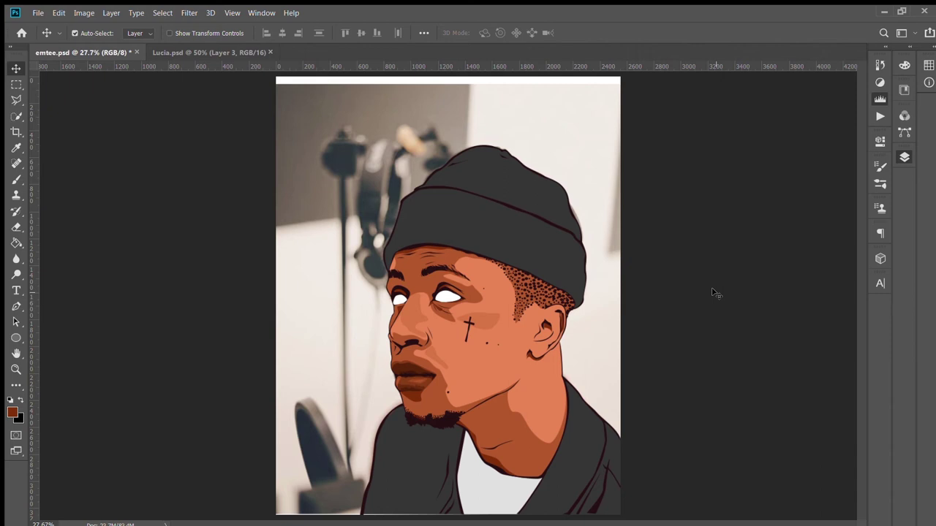
key(ctrl+plus)
key(ctrl+plus)
key(ctrl+plus)
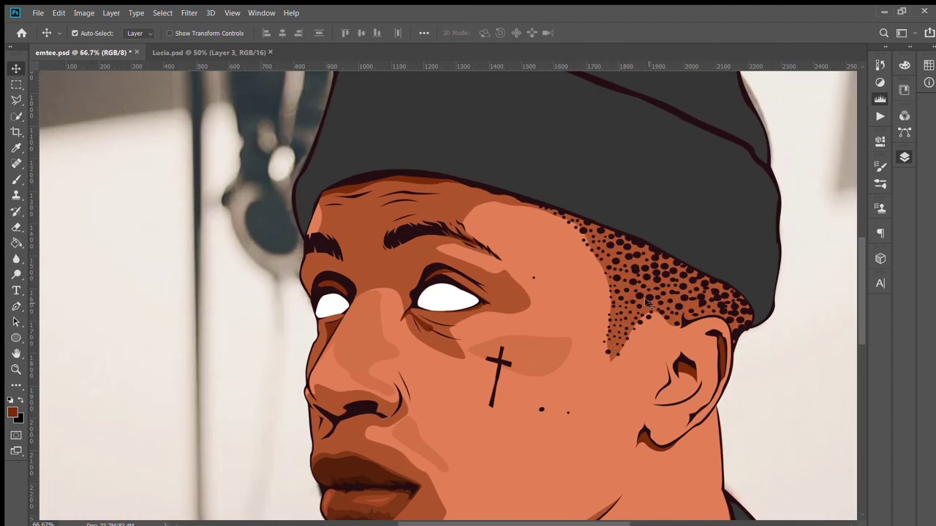
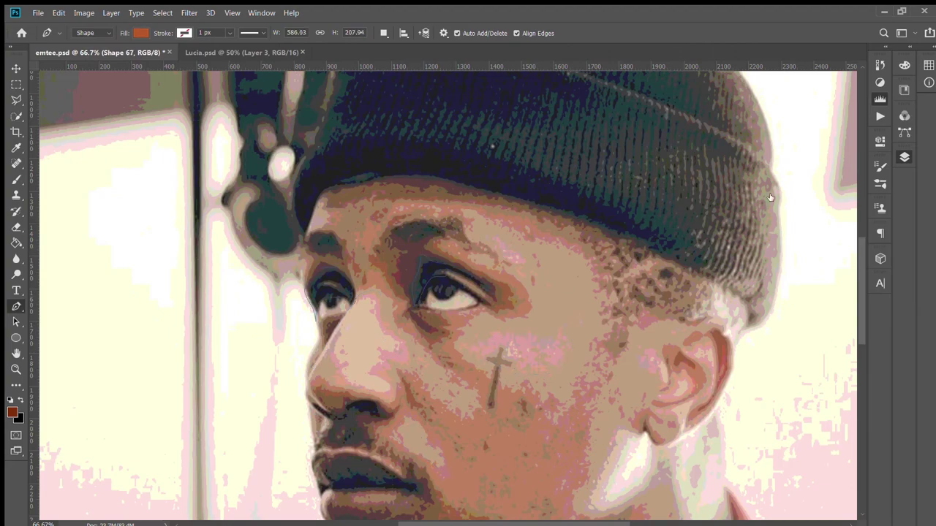
- Fit the whole portrait on screen, zoom into the face, then return to the Pen tool
key(ctrl+0)
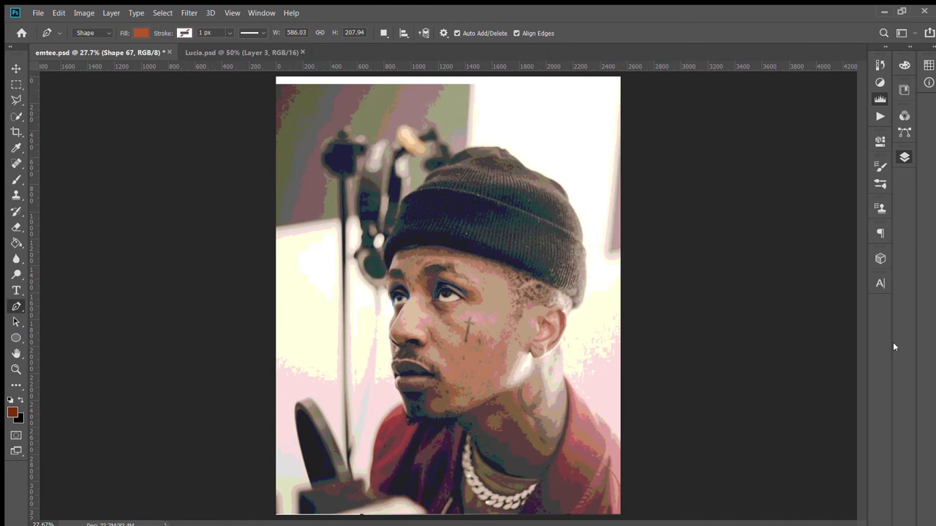
key(ctrl+equal)
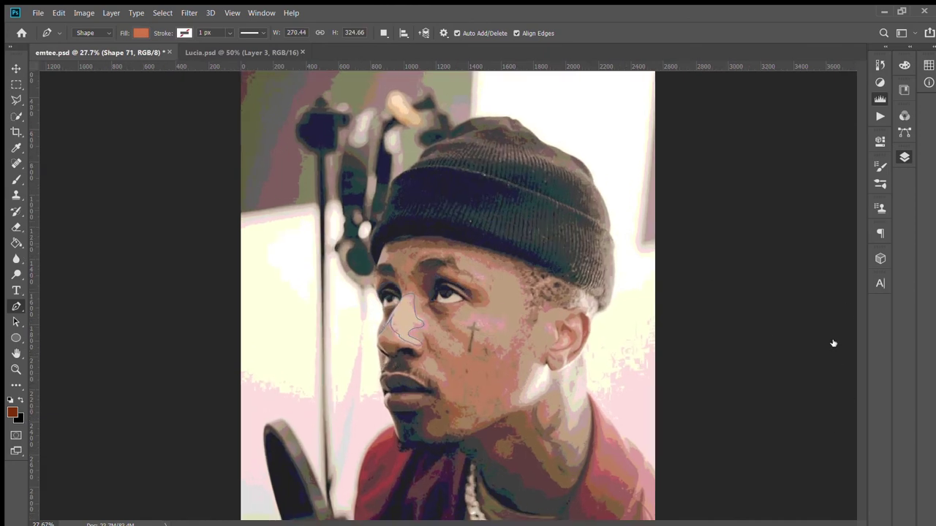
key(ctrl+equal)
key(ctrl+equal)
scroll(633, 337, down, 3)
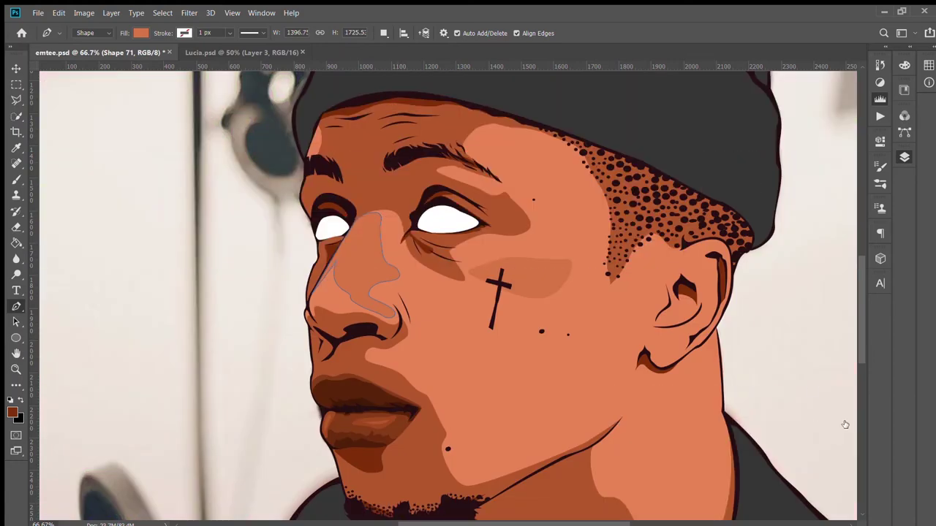
key(i)
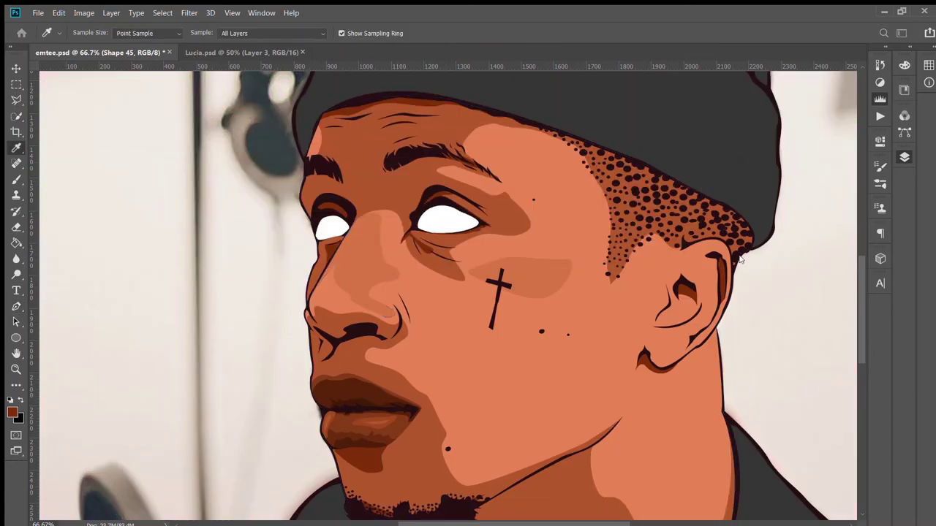
key(p)
key(ctrl+0)
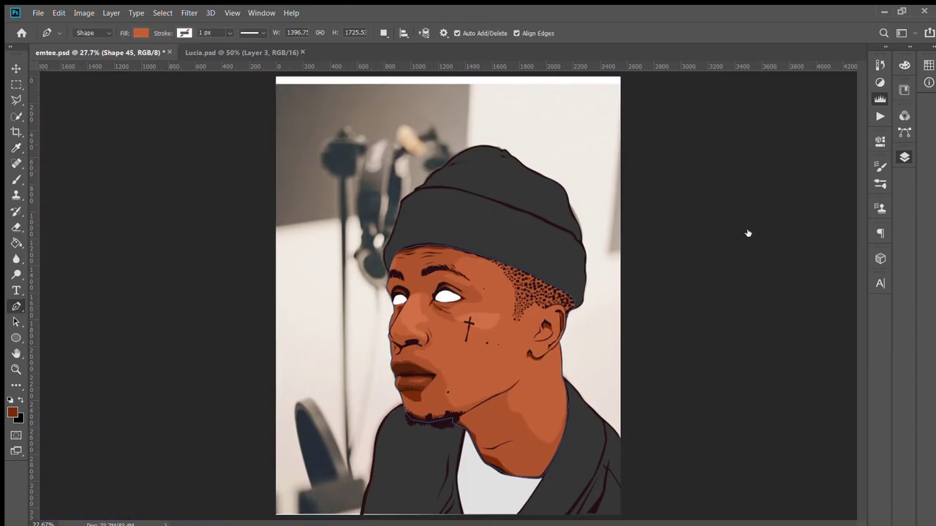
scroll(509, 321, up, 3)
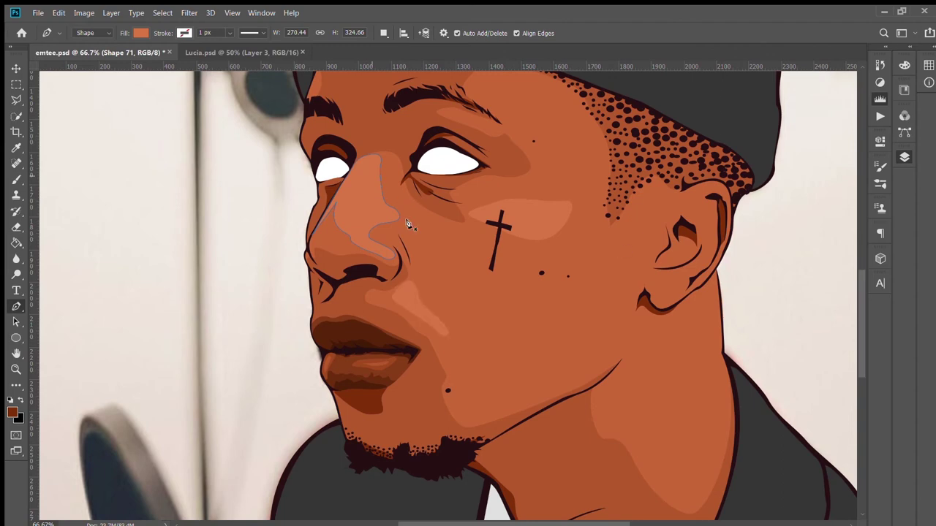
- Trace a six-point highlight shape over the bridge of the nose
click(347, 192)
click(350, 218)
click(362, 223)
click(374, 214)
click(367, 180)
click(361, 173)
- Draw a small triangular highlight on the cheek beside the cross
click(556, 210)
click(504, 213)
click(533, 230)
click(556, 209)
- Trace a salmon highlight shape down the side of the nose
click(407, 295)
click(422, 310)
click(436, 324)
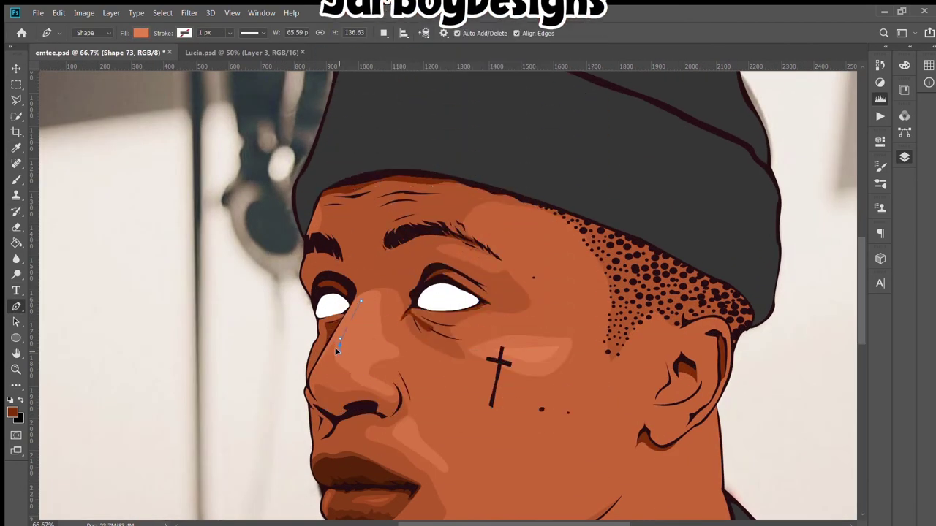
click(349, 361)
click(362, 375)
click(378, 343)
click(372, 319)
click(372, 300)
click(360, 300)
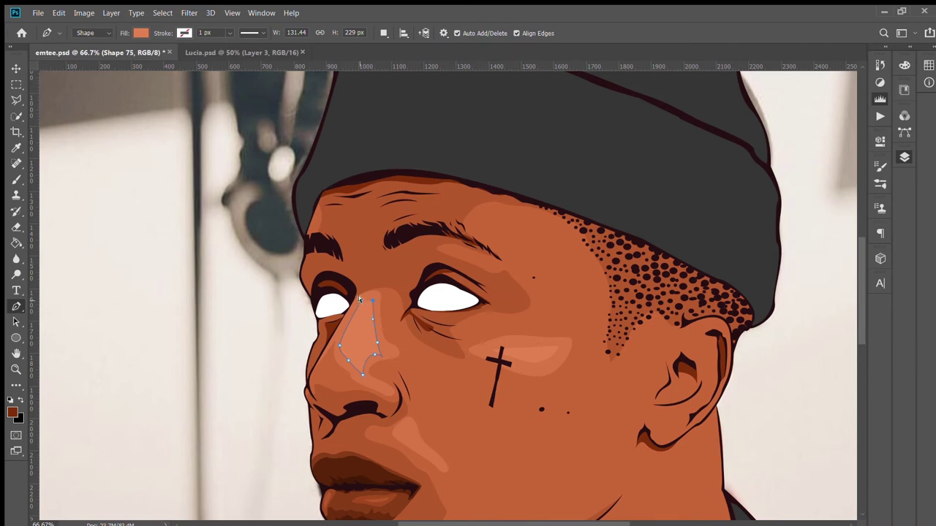
- Add a small highlight near the lower lip and a curved forehead highlight
click(407, 431)
click(406, 432)
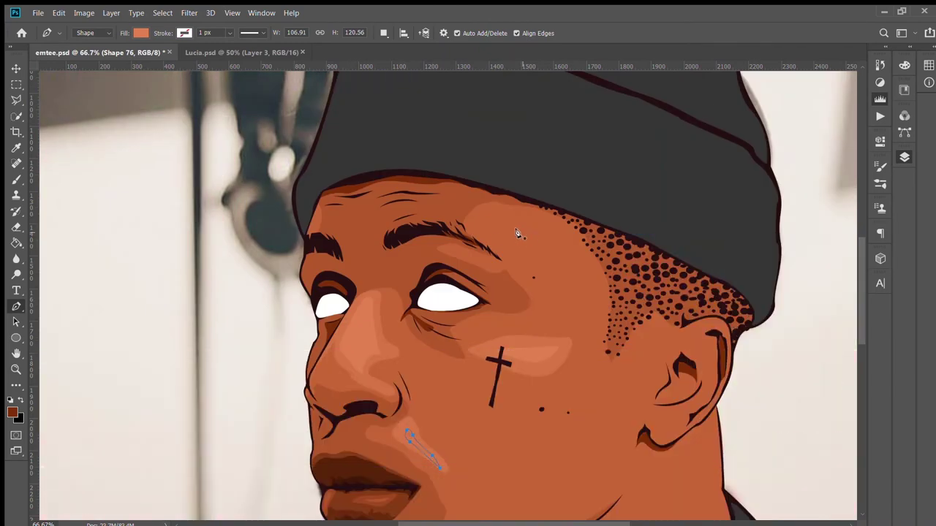
click(498, 238)
click(533, 277)
drag(557, 302, 572, 294)
click(525, 231)
click(498, 238)
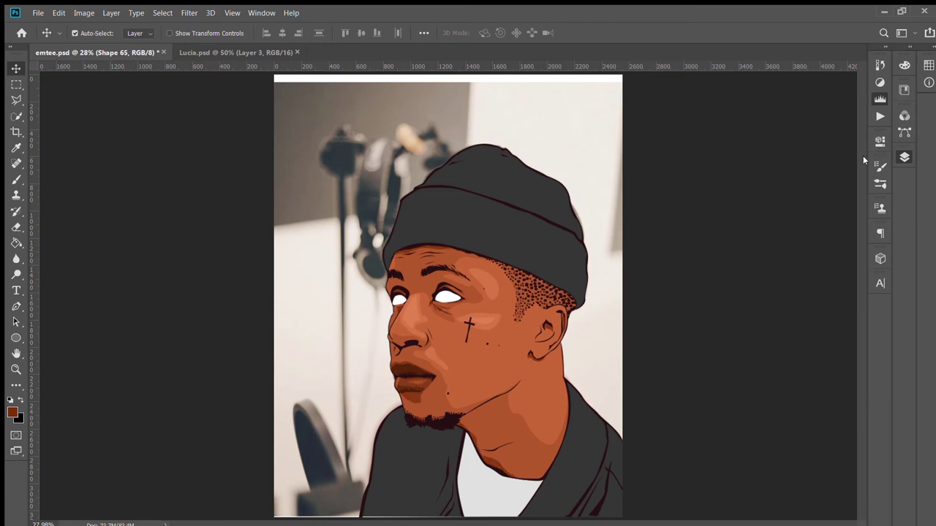
- Undo the stray recent highlight and face-shape edits
key(p)
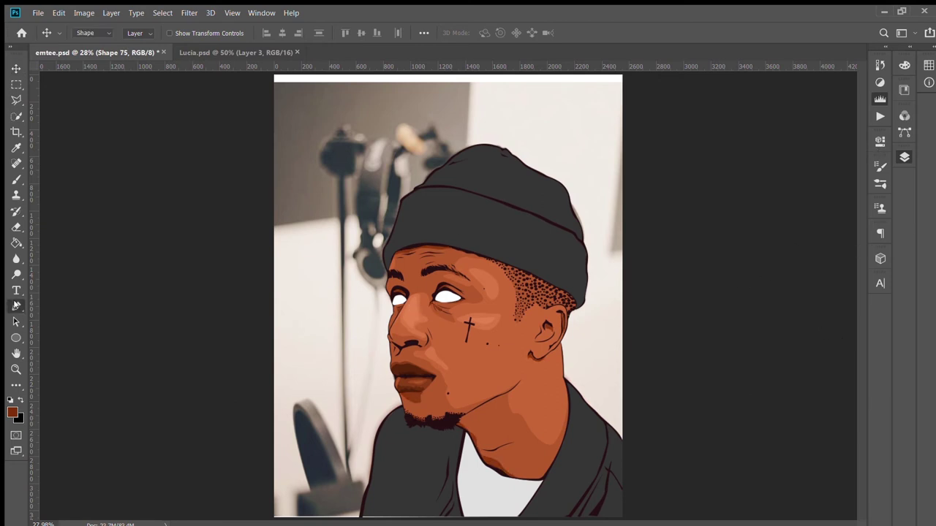
key(ctrl+z)
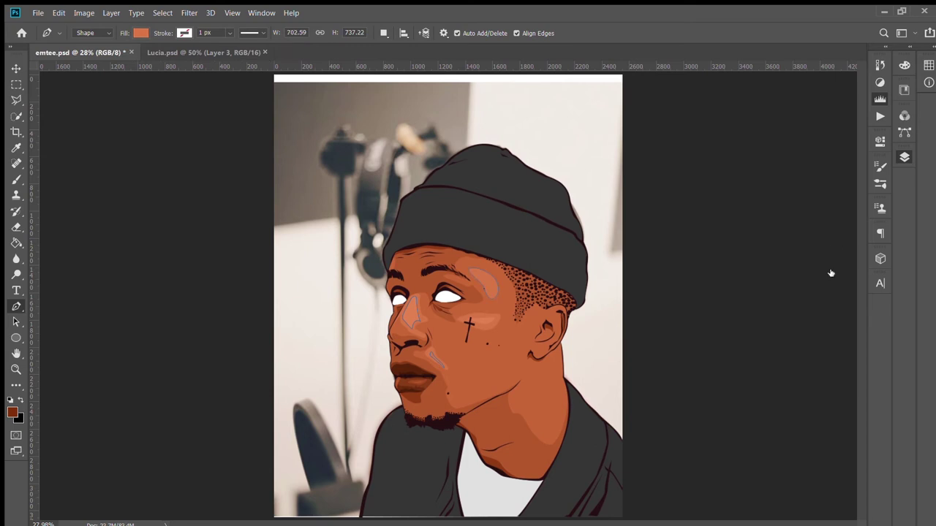
key(ctrl+z)
key(ctrl+z)
key(ctrl+z)
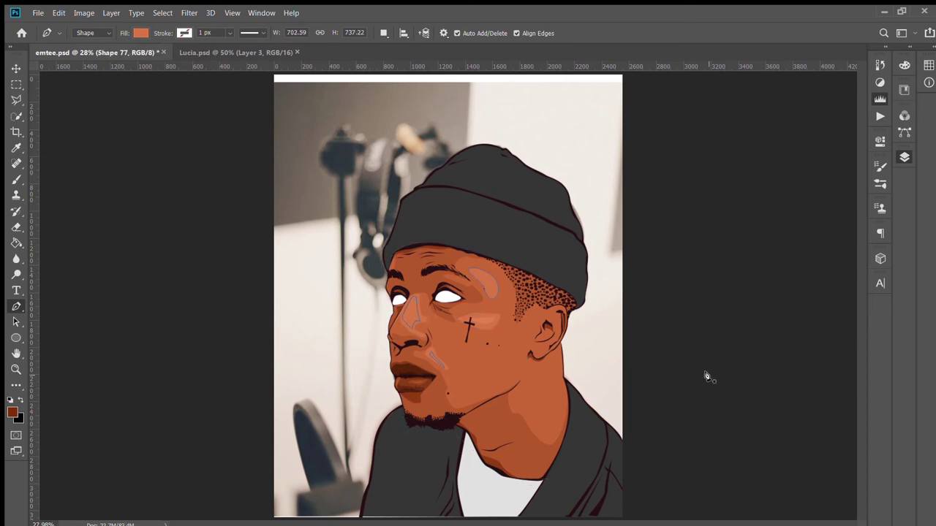
key(ctrl+z)
key(ctrl+z)
key(ctrl+z)
key(ctrl+z)
key(ctrl+z)
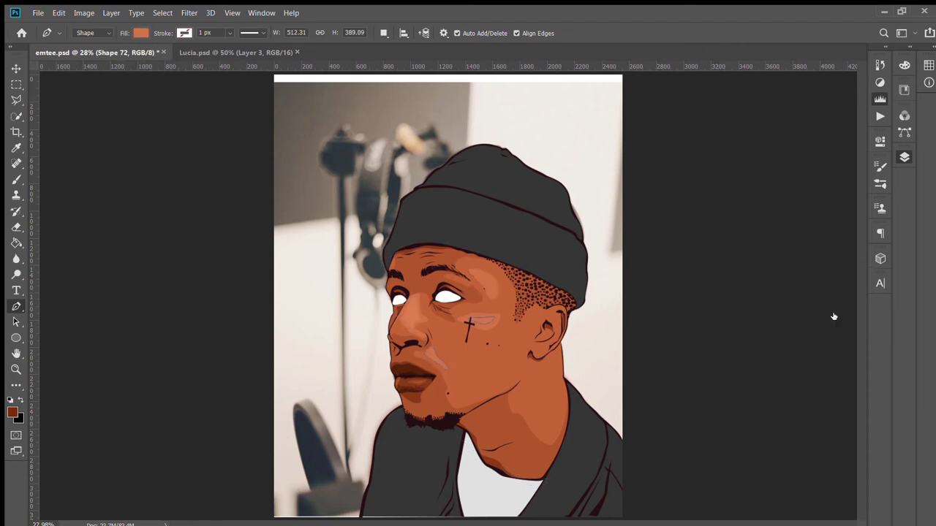
key(ctrl+z)
key(ctrl+z)
key(ctrl+z)
key(ctrl+z)
key(ctrl+z)
key(ctrl+z)
key(ctrl+plus)
key(ctrl+plus)
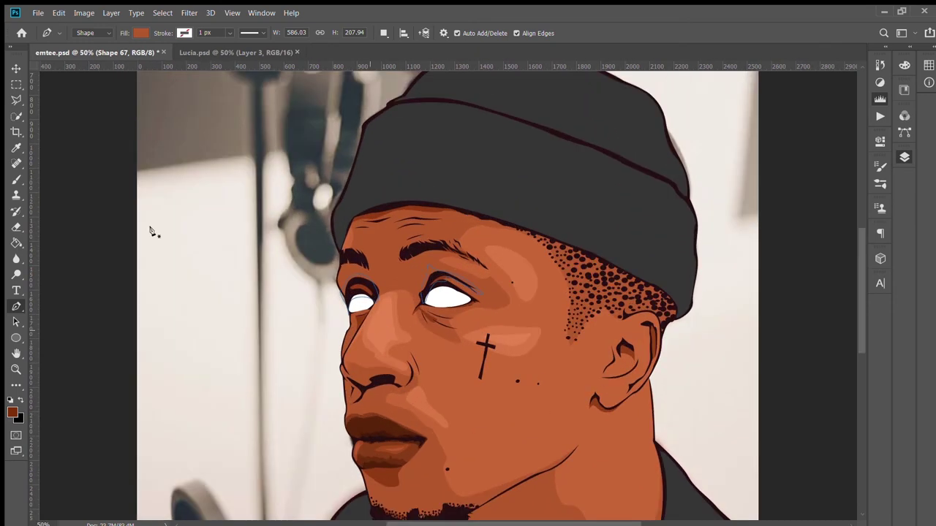
- Select the nose highlight layer while switching between Move, Pen and Eyedropper
key(v)
click(434, 298)
key(i)
key(p)
key(v)
key(p)
key(i)
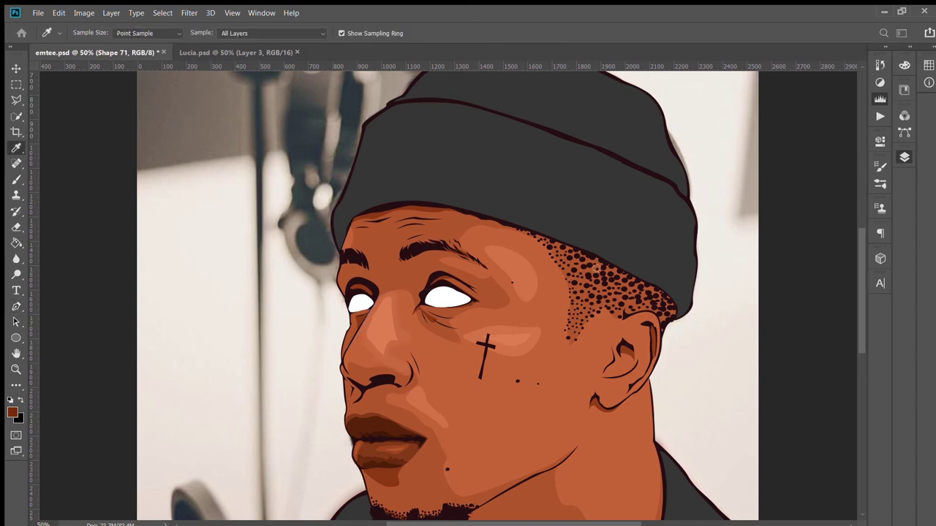
key(p)
key(v)
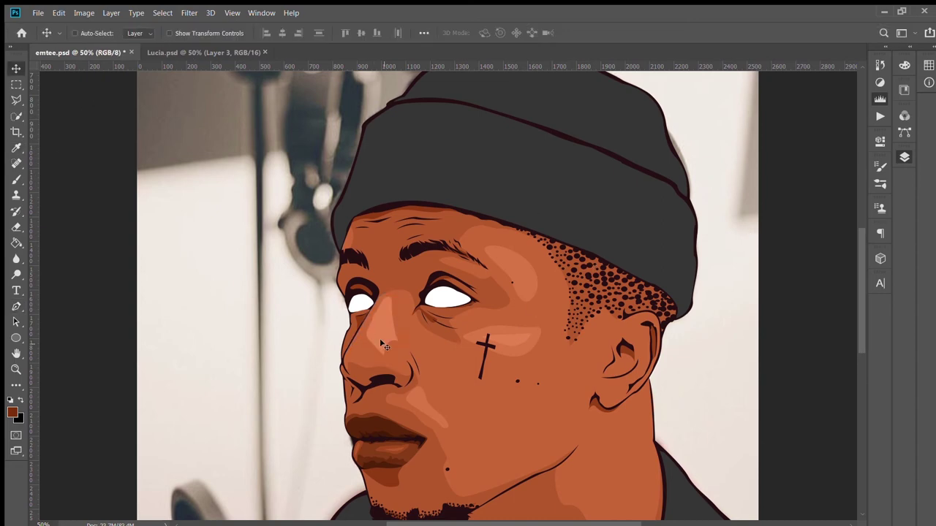
key(p)
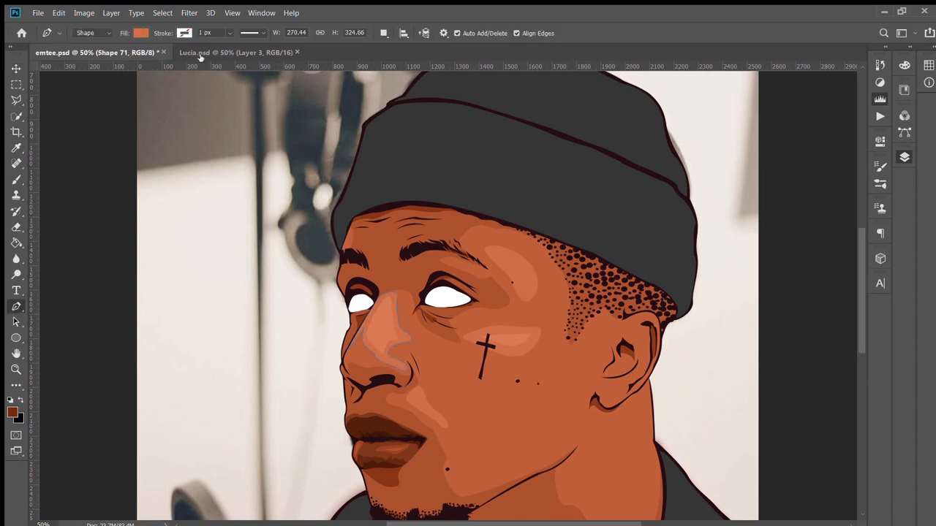
key(i)
- Give the Shape 75 nose highlight a lighter orange fill sampled from the face
key(p)
key(v)
key(p)
key(i)
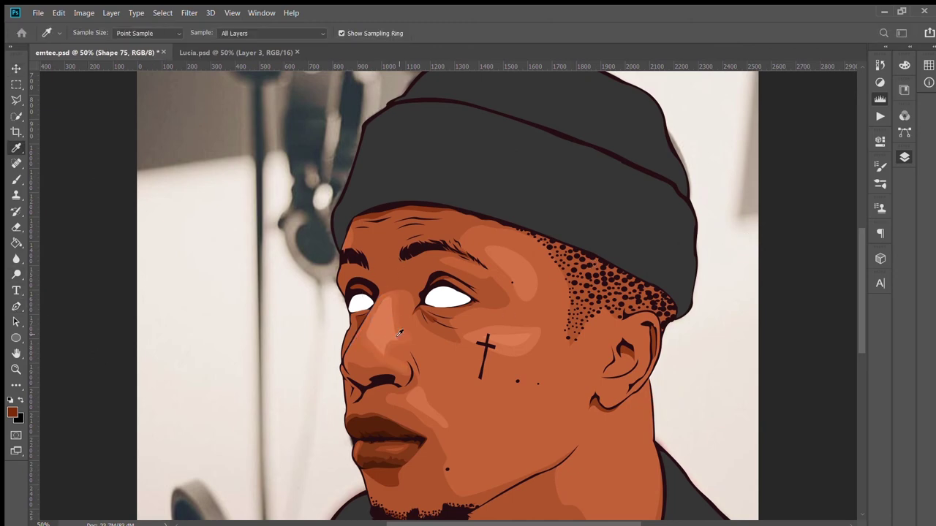
key(p)
key(v)
key(p)
key(i)
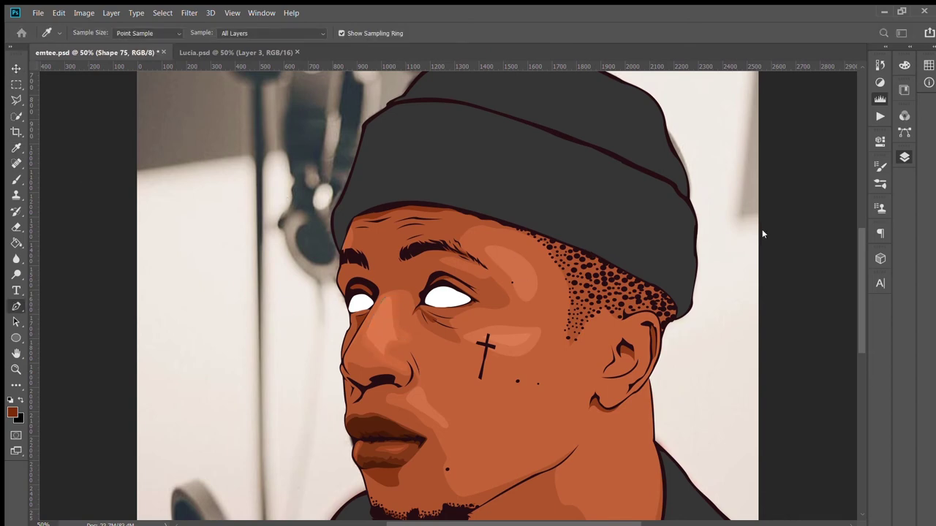
key(p)
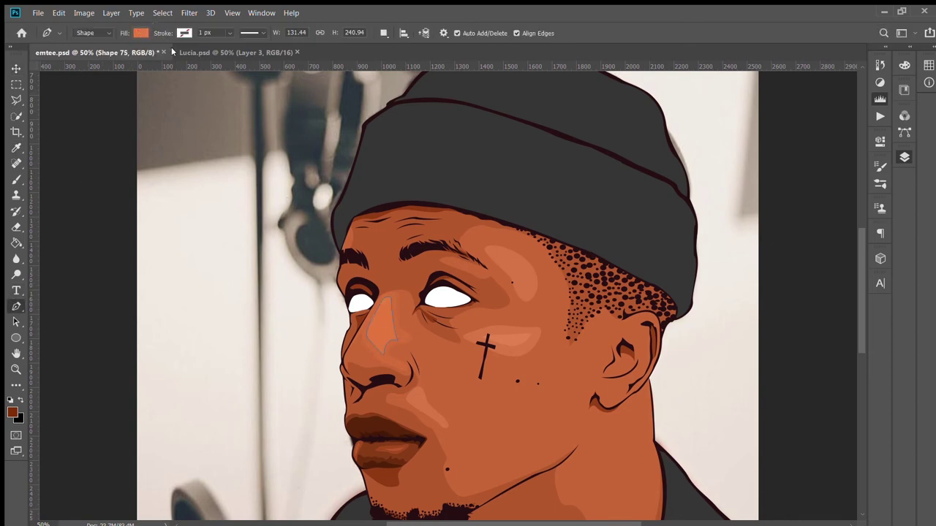
key(i)
key(p)
key(i)
key(p)
- Select the cheek highlight and then the Shape 74 face layer
key(v)
click(526, 344)
click(15, 302)
key(i)
key(p)
key(v)
click(499, 323)
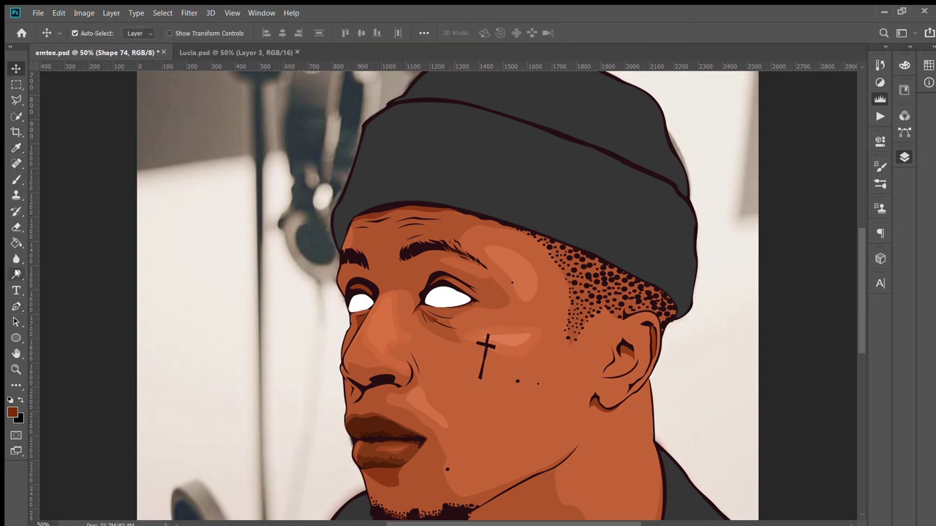
- Switch back to the Move tool and select the lips layer
key(p)
key(i)
key(p)
key(v)
scroll(523, 281, down, 3)
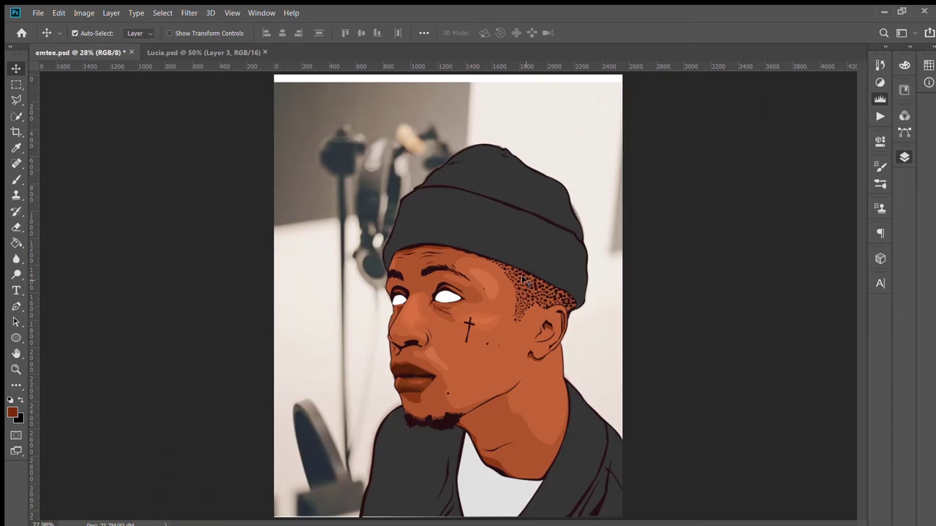
click(423, 399)
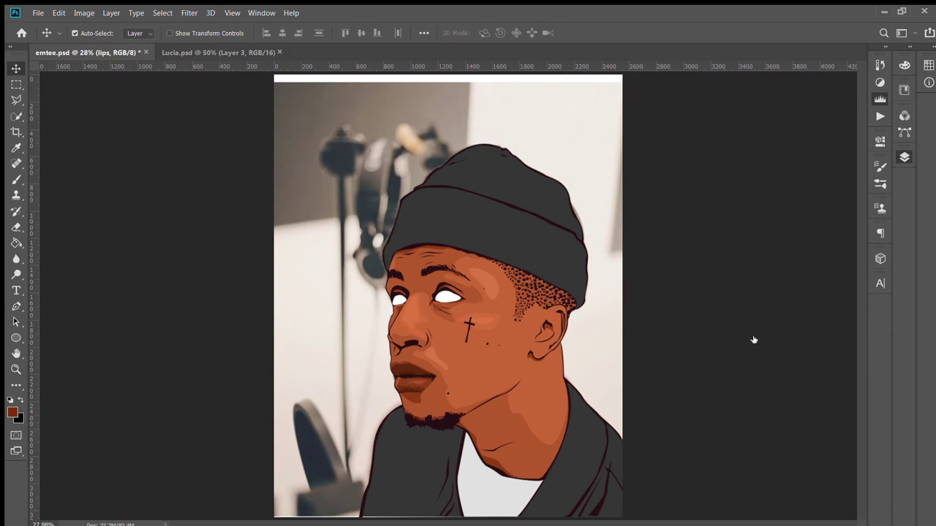
- Select the forehead highlight layer for editing its shape
click(490, 297)
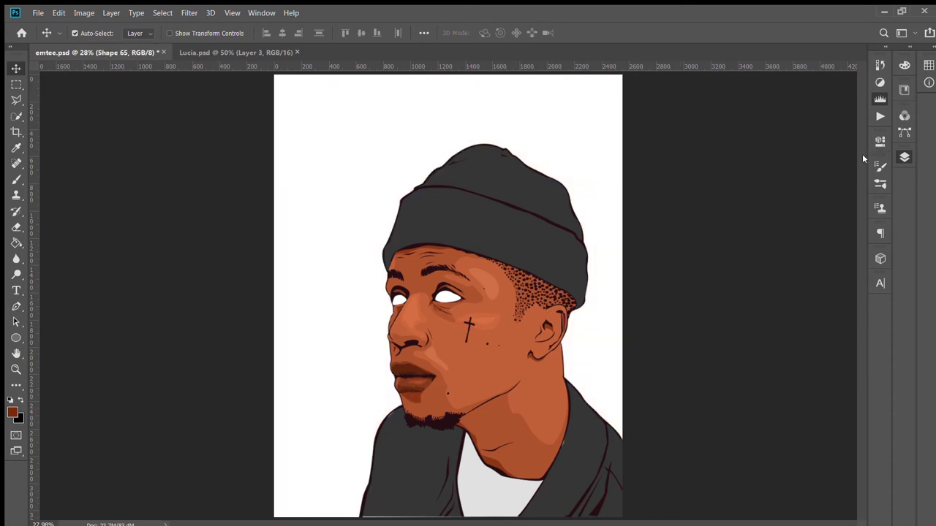
click(489, 285)
key(p)
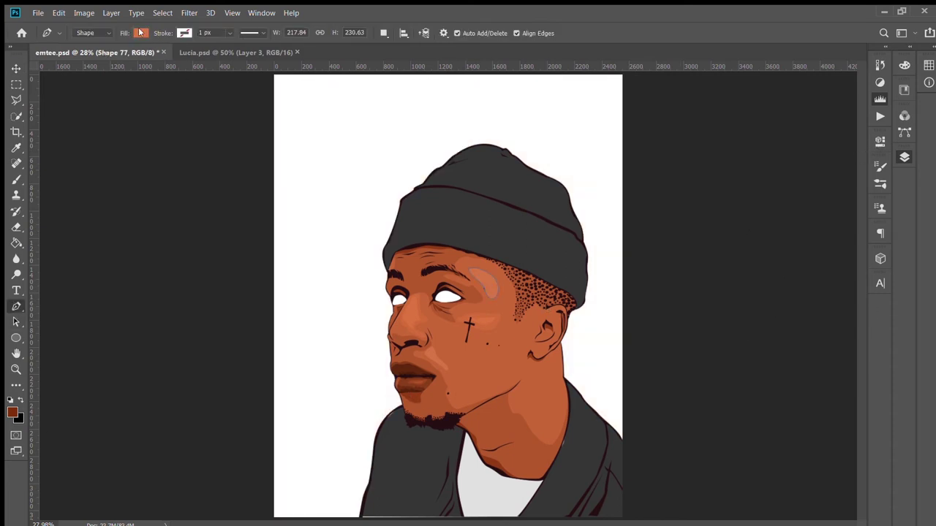
key(i)
key(p)
key(i)
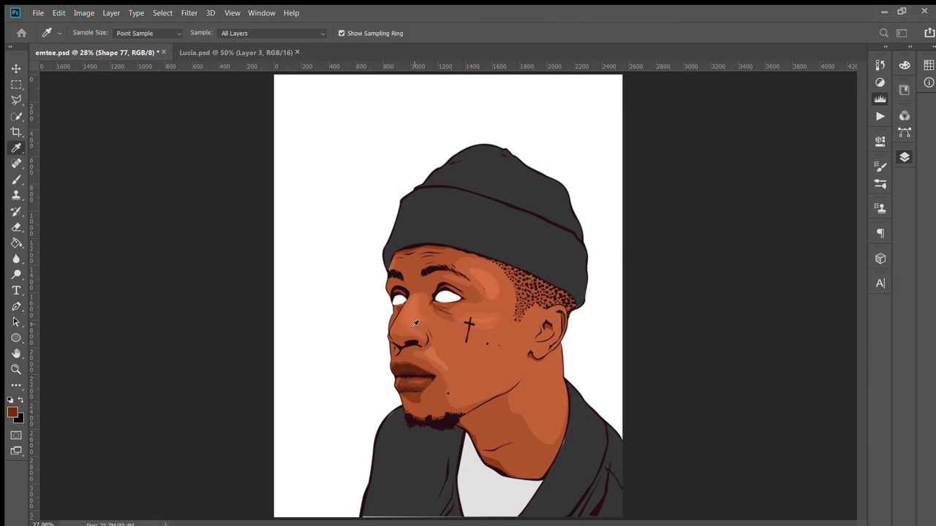
key(p)
- Select a face shape, deselect all layers, then turn on the reference photo layer
click(486, 319)
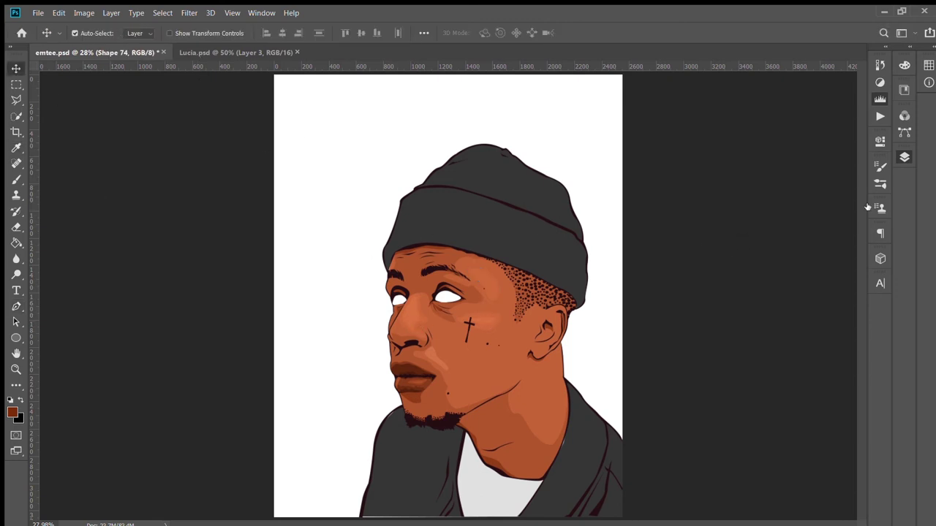
click(670, 267)
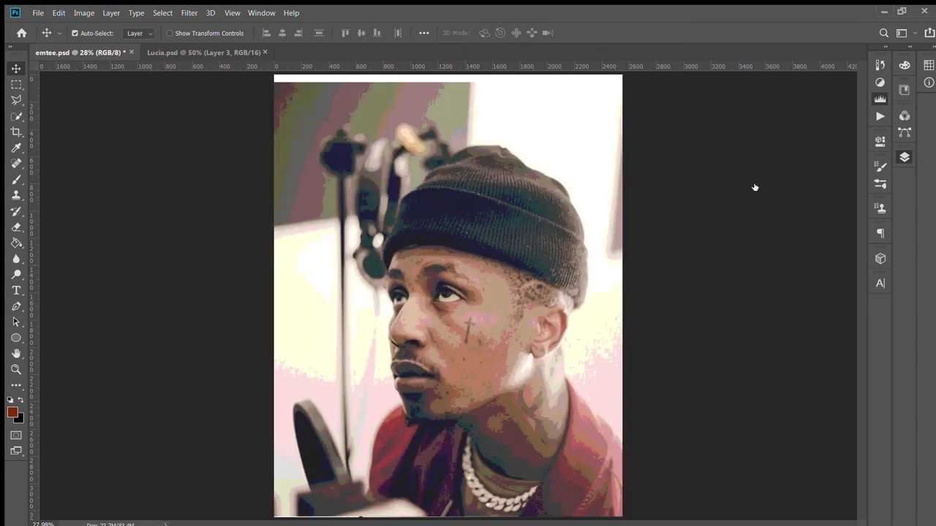
click(16, 306)
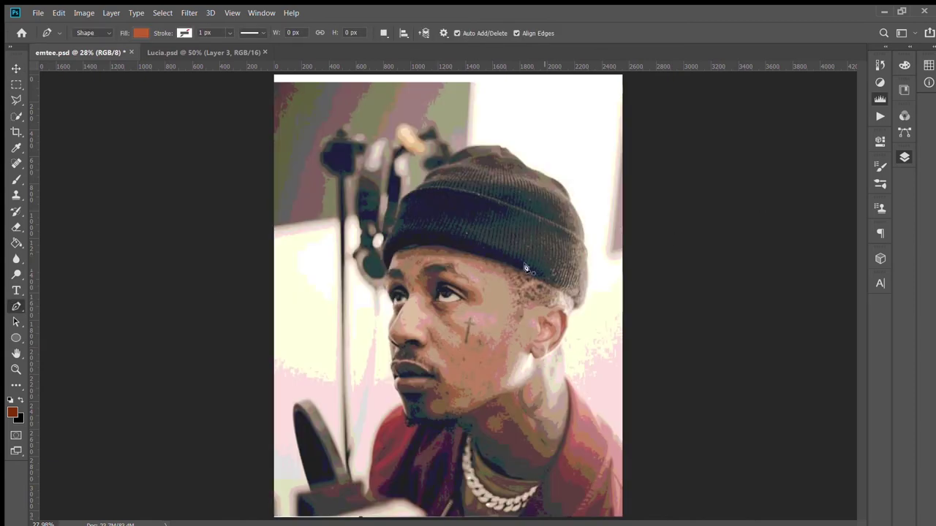
- Start the Shape 78 shading outline across the cheek, beside the eye and nostril to the upper lip
click(505, 351)
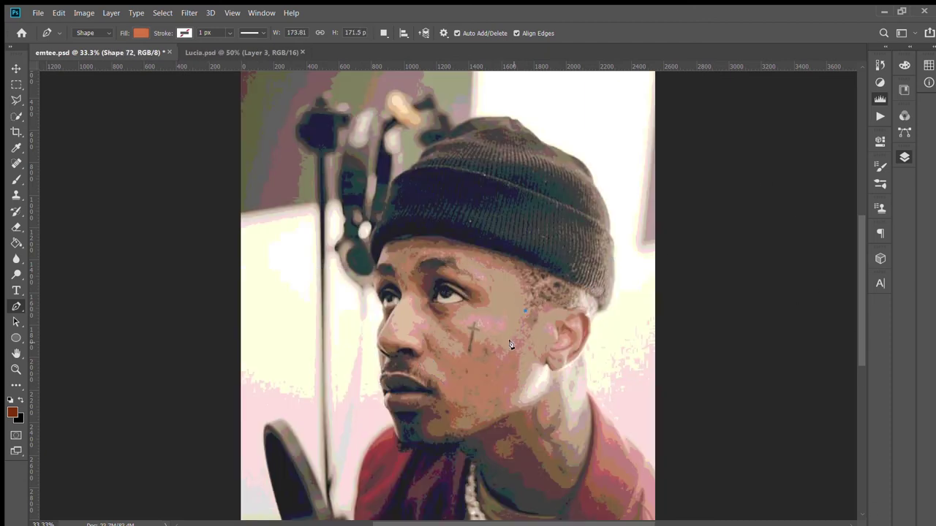
click(453, 331)
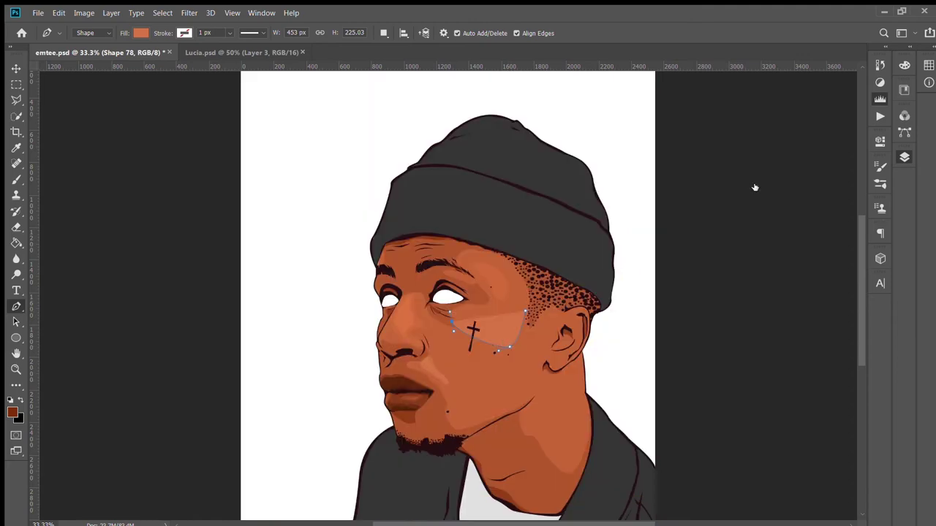
drag(433, 281, 414, 307)
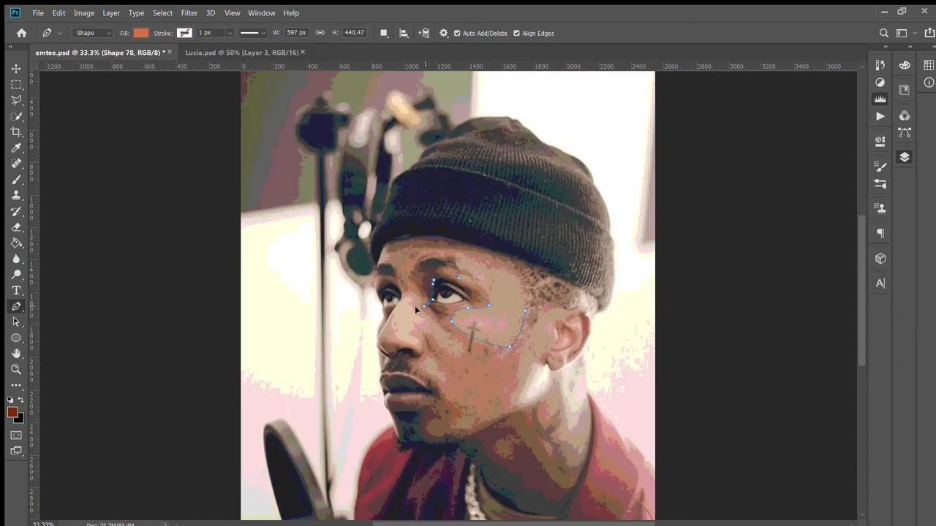
key(ctrl+plus)
drag(387, 355, 403, 366)
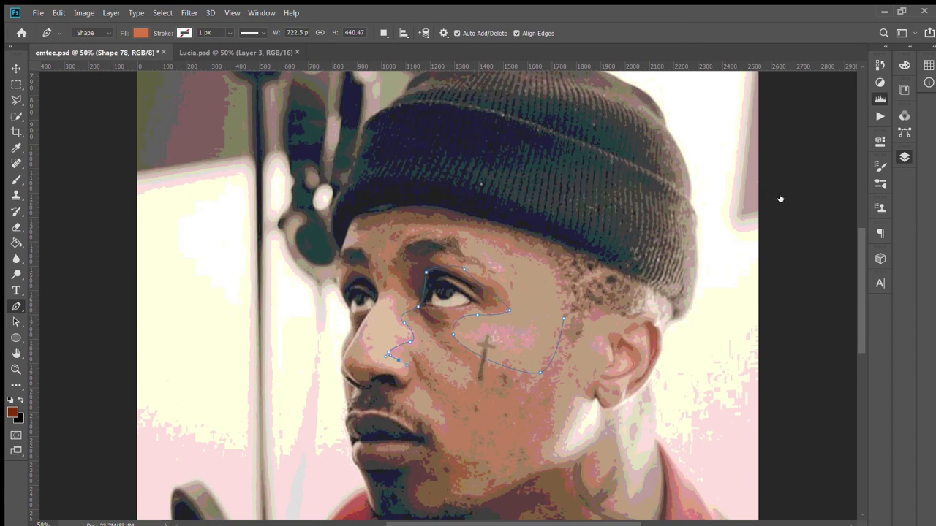
key(i)
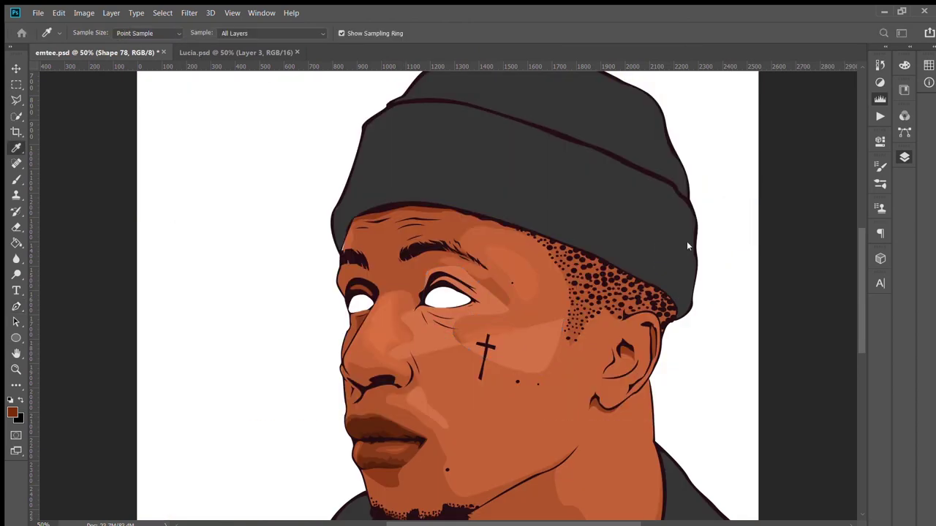
key(p)
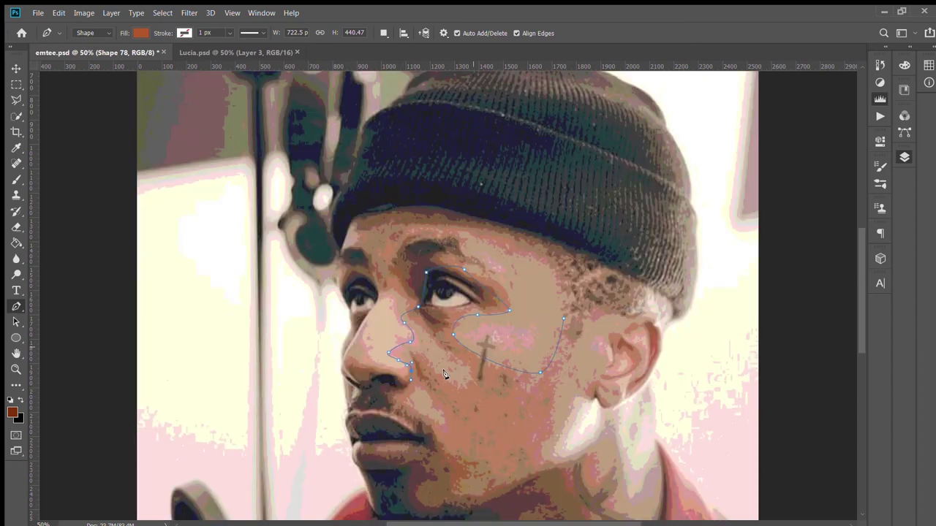
click(389, 402)
- Continue the shading outline down the jawline and along the lower neck
click(509, 469)
click(548, 490)
scroll(614, 505, down, 1)
click(577, 484)
click(608, 501)
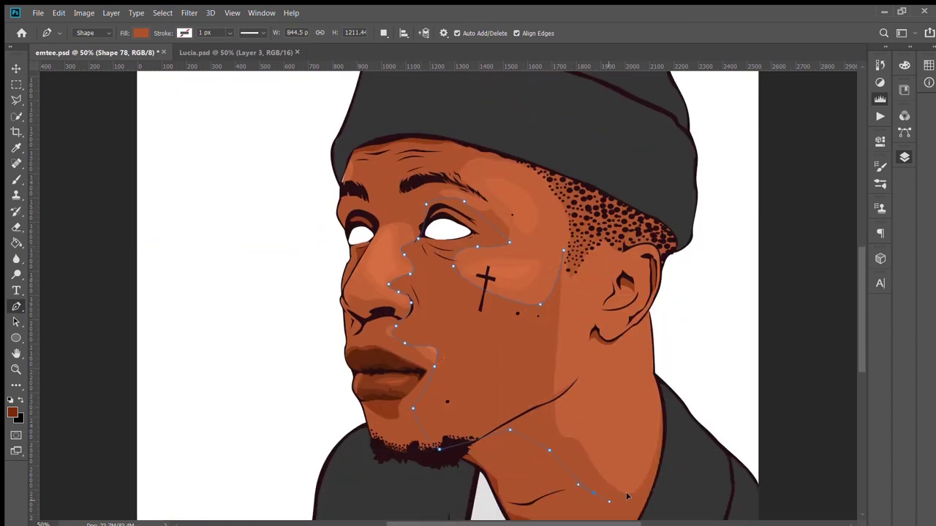
click(660, 484)
click(674, 424)
click(642, 403)
drag(654, 377, 661, 342)
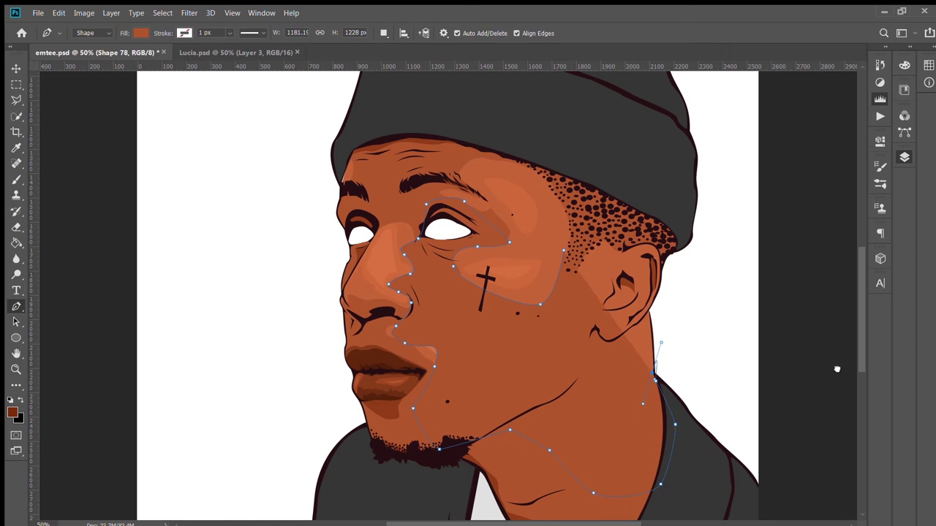
- Trace the outline up the side of the neck, undoing two stray jawline points
click(605, 415)
click(556, 415)
click(588, 371)
click(594, 359)
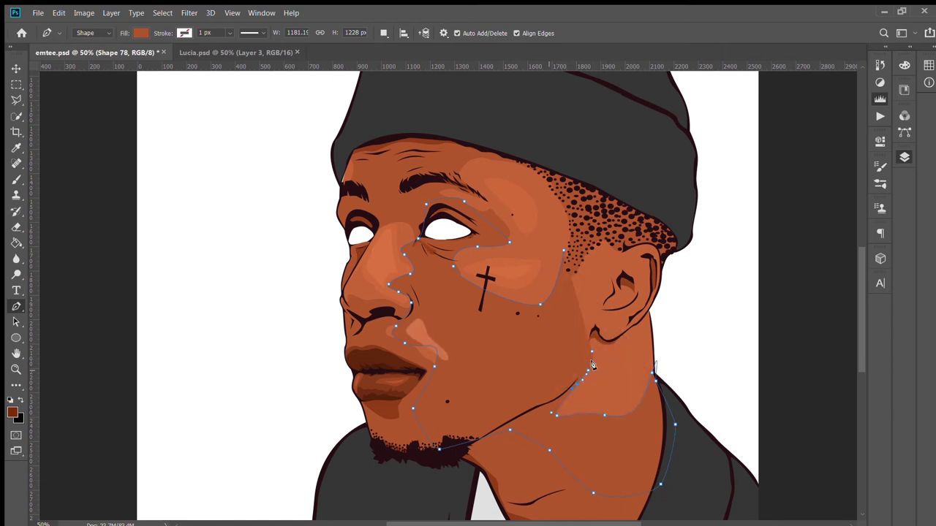
click(556, 397)
click(515, 415)
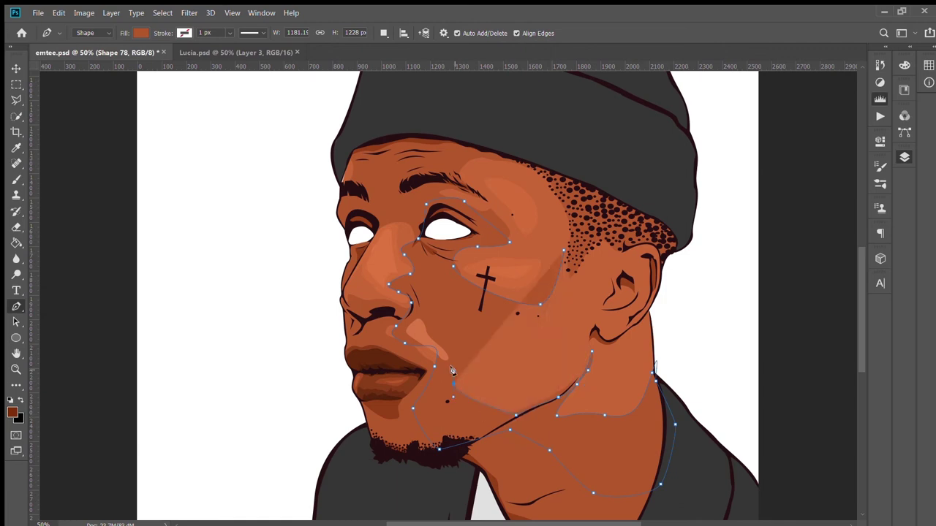
key(ctrl+z)
key(ctrl+z)
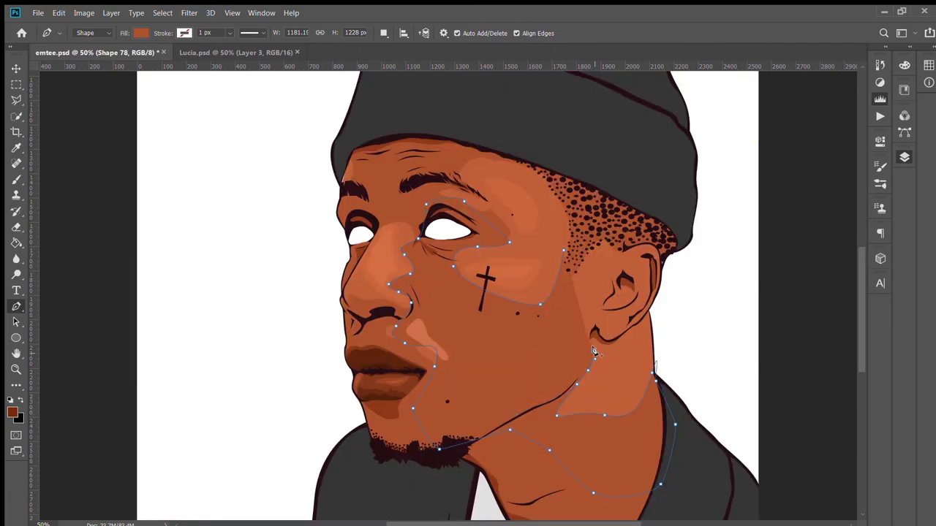
- Toggle the reference photo and zoom in to add a point below the ear
key(ctrl+comma)
key(ctrl+comma)
key(ctrl+comma)
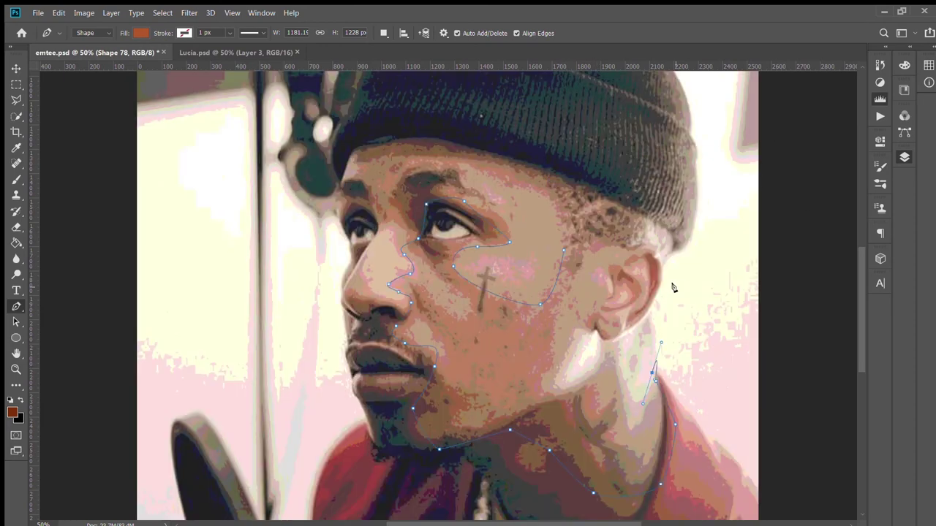
key(ctrl+comma)
key(ctrl+plus)
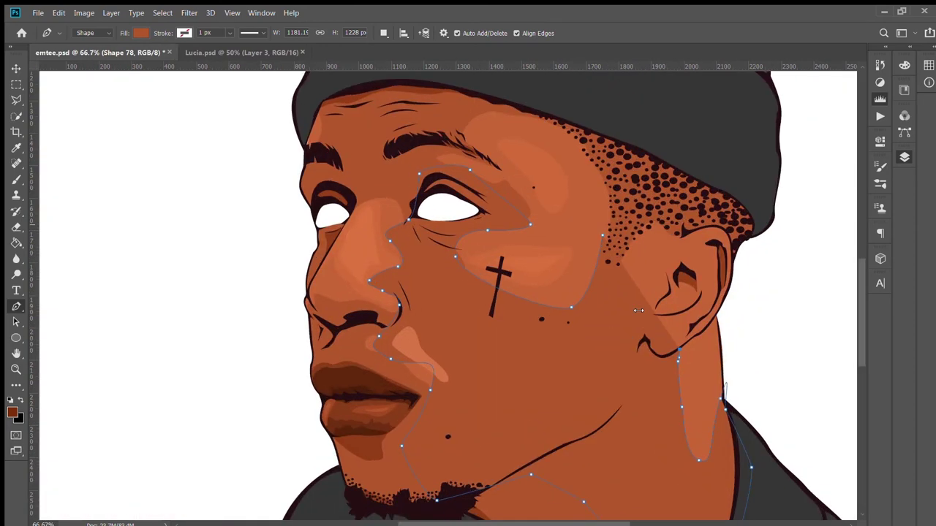
scroll(589, 349, right, 2)
key(ctrl+comma)
click(584, 398)
- Loop the outline around the earring area and up the cheek, then show the cartoon again
key(ctrl+comma)
click(538, 395)
click(541, 369)
key(ctrl+comma)
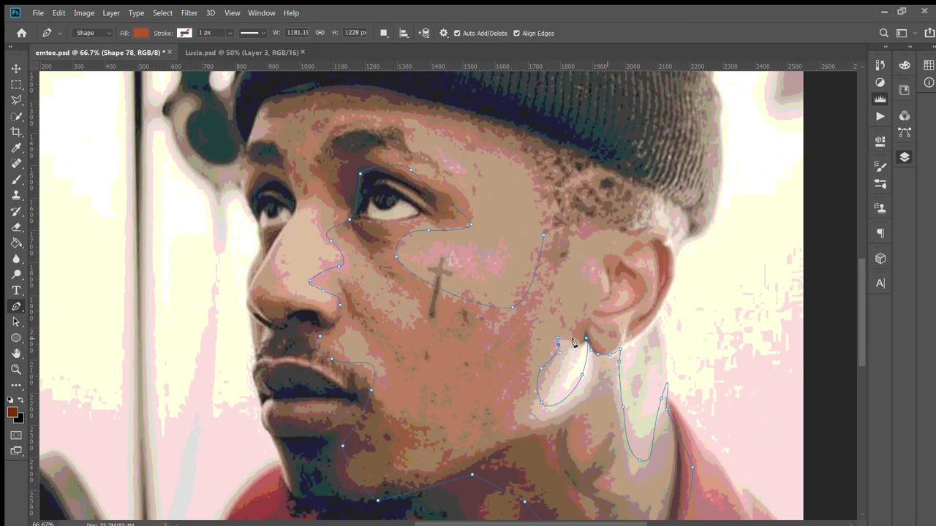
click(563, 283)
click(559, 255)
click(565, 229)
key(ctrl+comma)
key(ctrl+0)
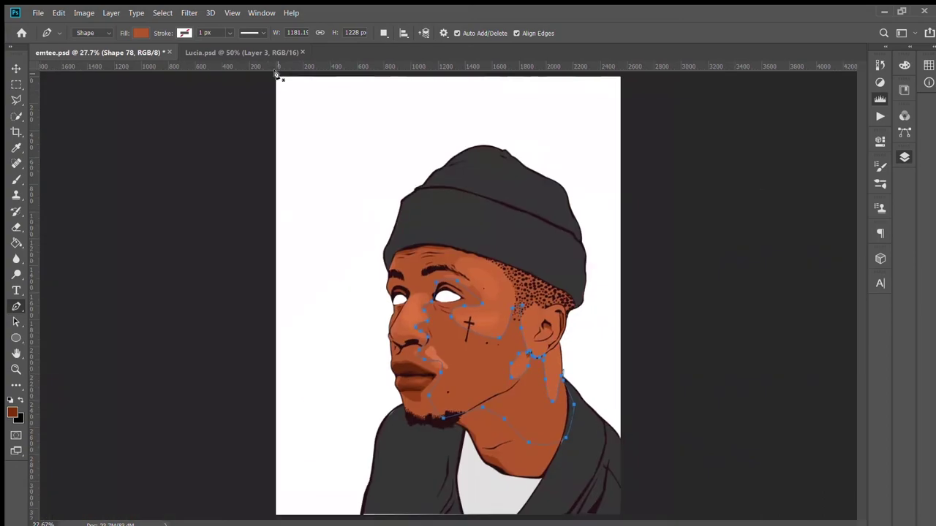
- Try orange colours sampled from the artwork for the cheek-and-neck shape's fill
key(v)
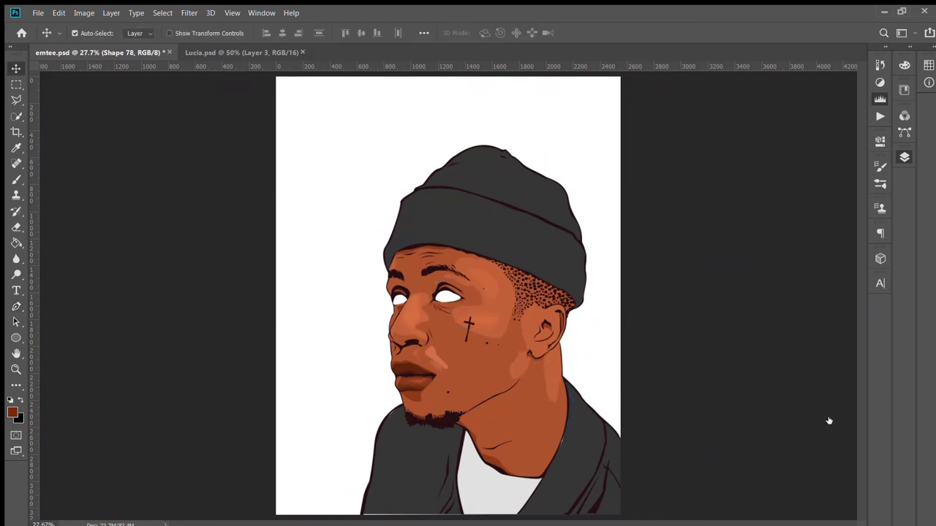
key(p)
key(i)
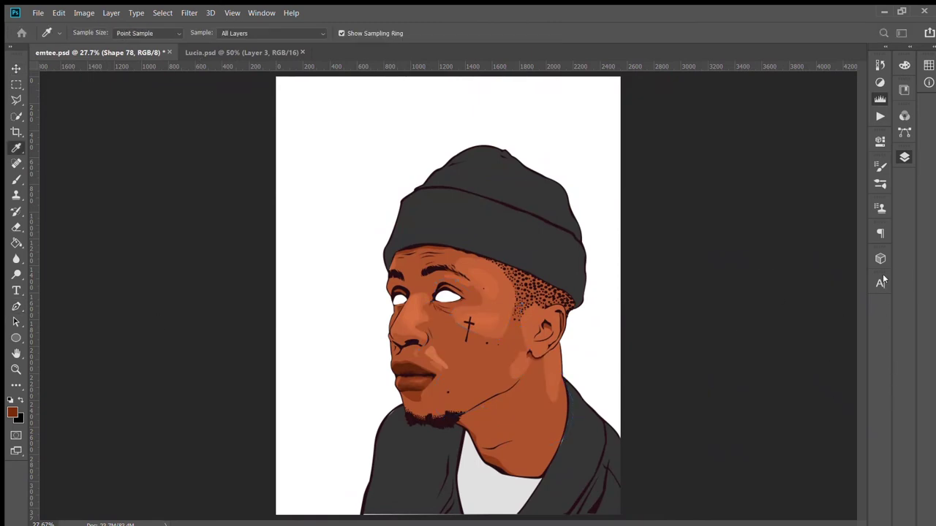
key(p)
key(i)
key(p)
key(i)
key(p)
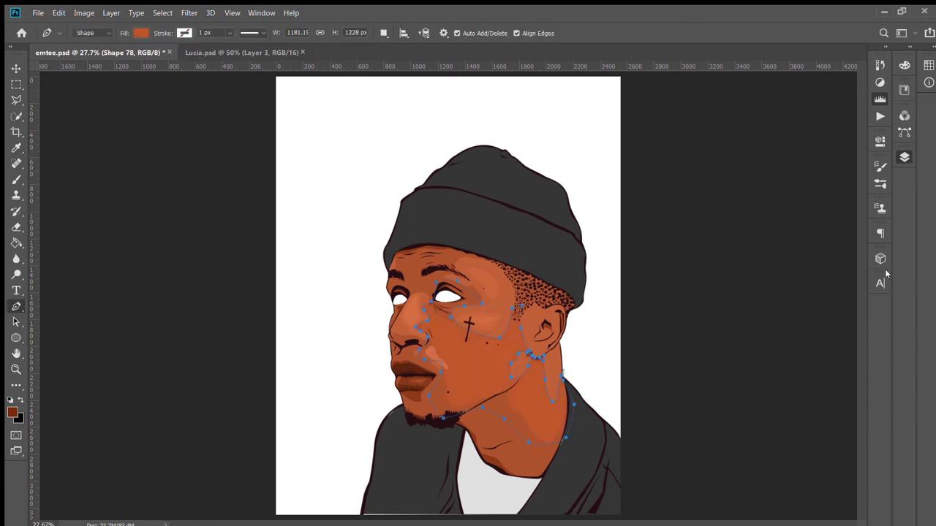
key(i)
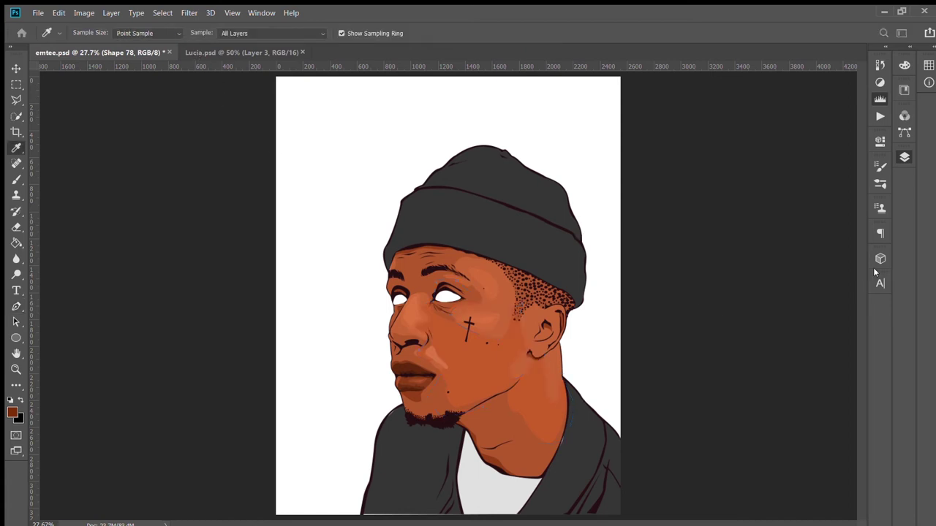
key(p)
key(i)
key(p)
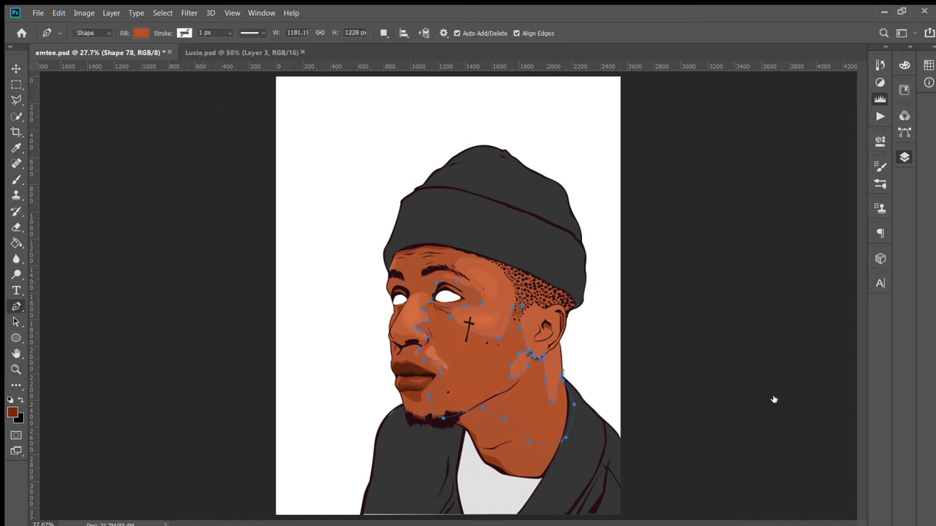
- Give Shape 78 a lighter orange fill, then deselect the shading layer
key(Escape)
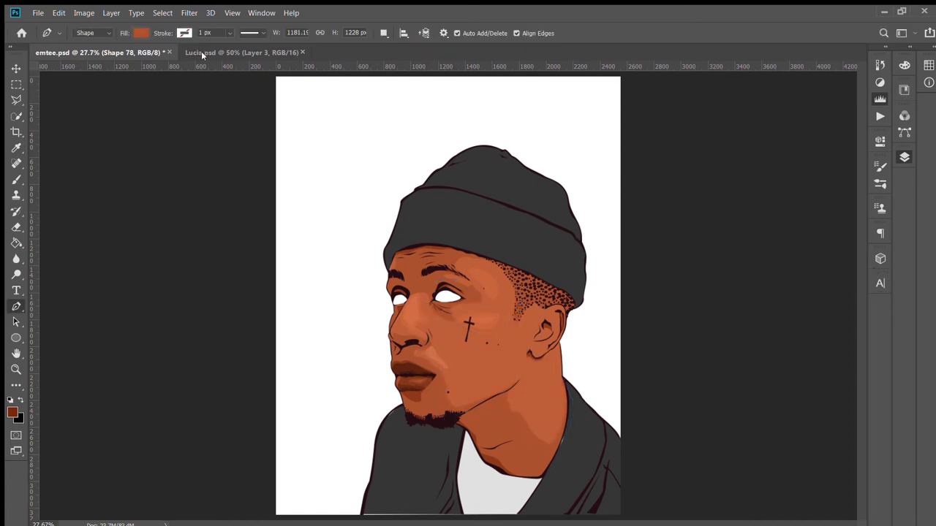
key(i)
key(p)
key(i)
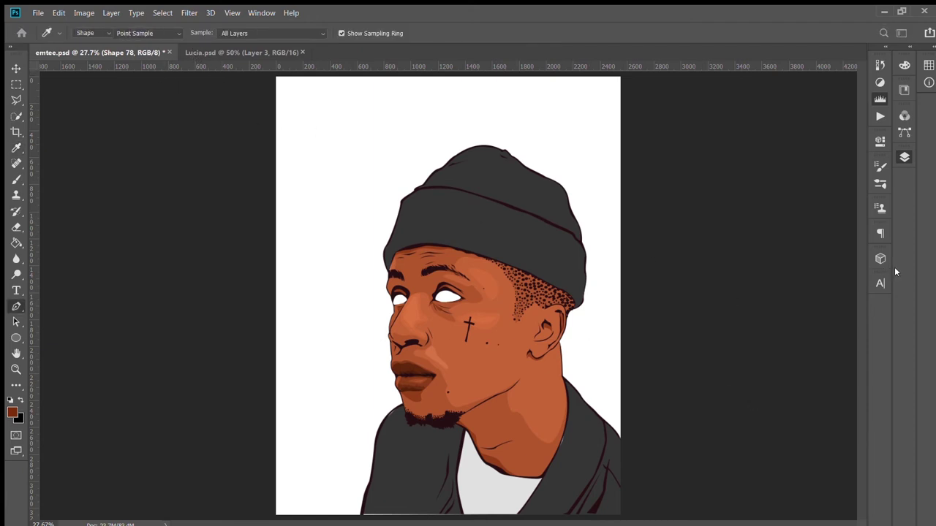
key(p)
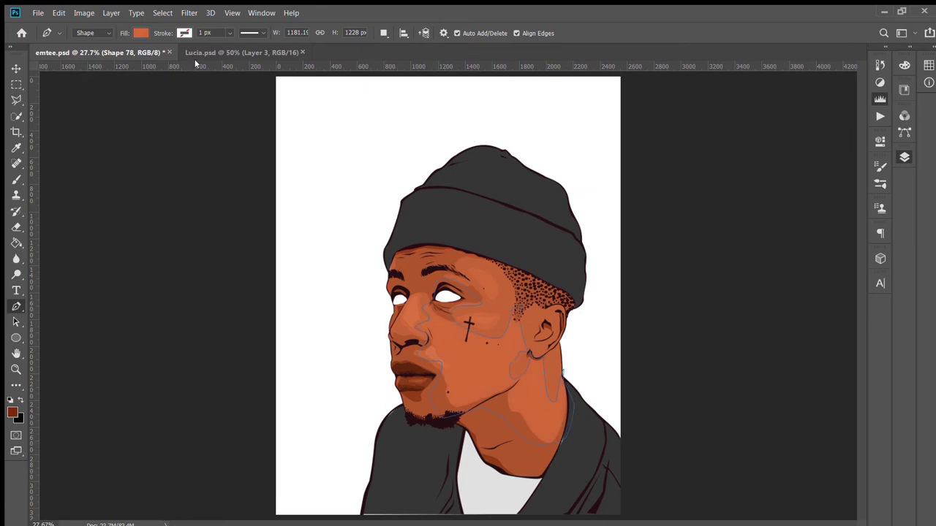
key(i)
key(p)
key(i)
key(p)
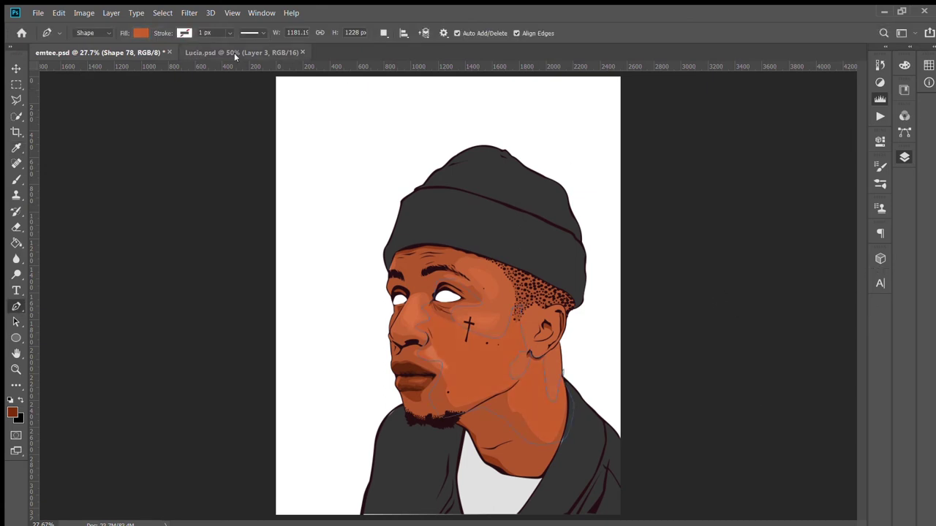
key(i)
key(p)
key(v)
click(141, 200)
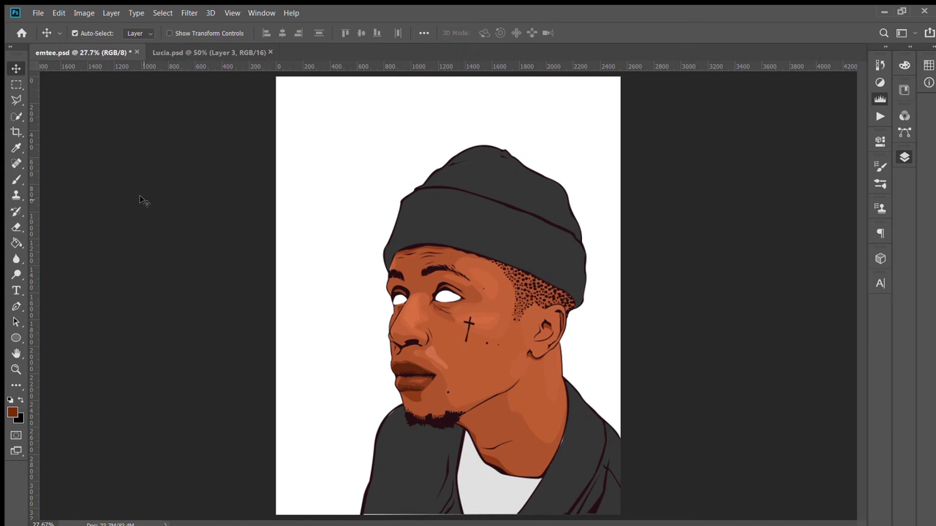
- Select the shape beside the nose, cancel its transform, and deselect it
key(ctrl+plus)
key(ctrl+plus)
click(383, 332)
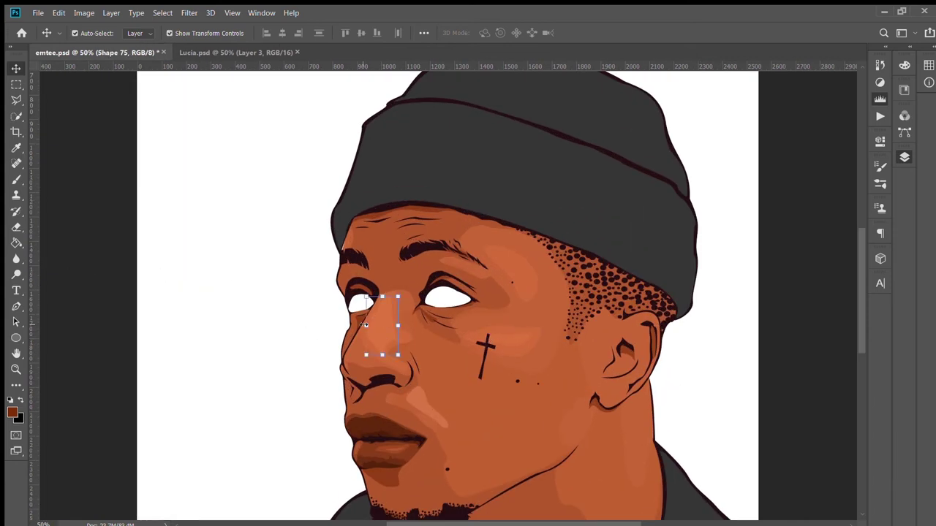
key(ctrl+t)
key(Return)
click(227, 190)
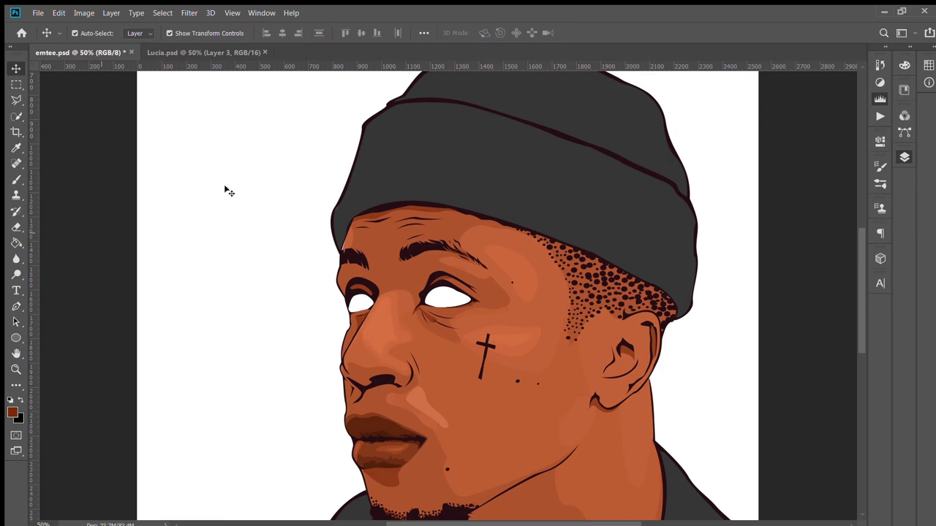
key(ctrl+0)
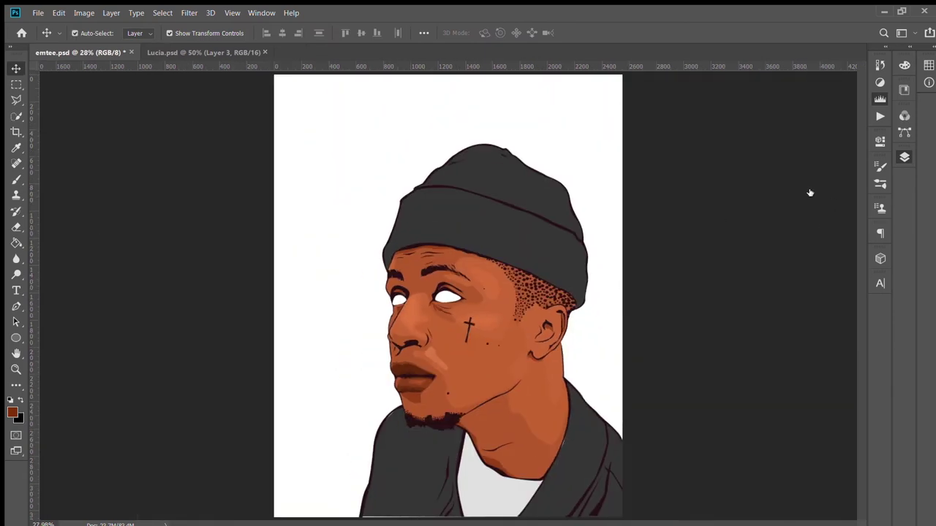
- Draw an orange shading shape along the jaw, ear edge and hairline up to the hat
key(p)
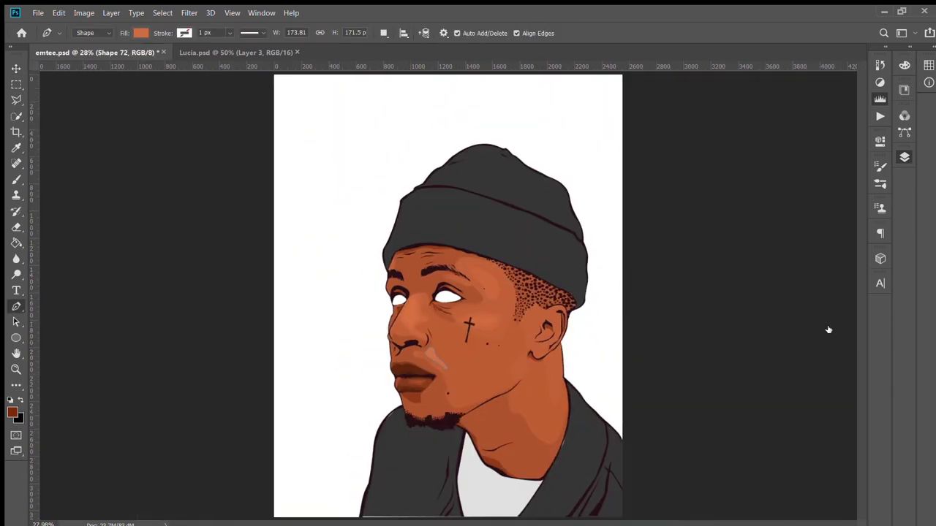
key(alt+bracketleft)
key(alt+shift+bracketleft)
key(alt+bracketright)
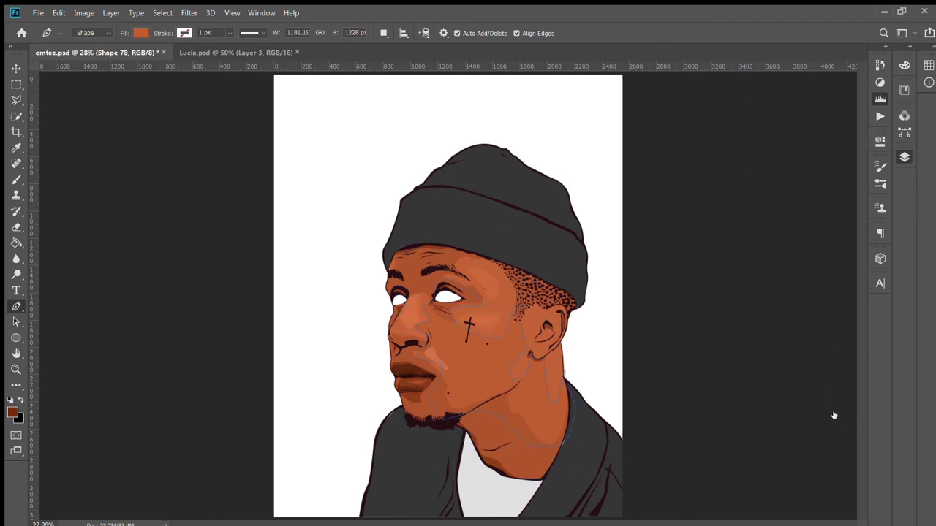
scroll(521, 348, up, 3)
click(541, 406)
click(564, 394)
click(576, 382)
click(590, 318)
click(537, 283)
click(514, 292)
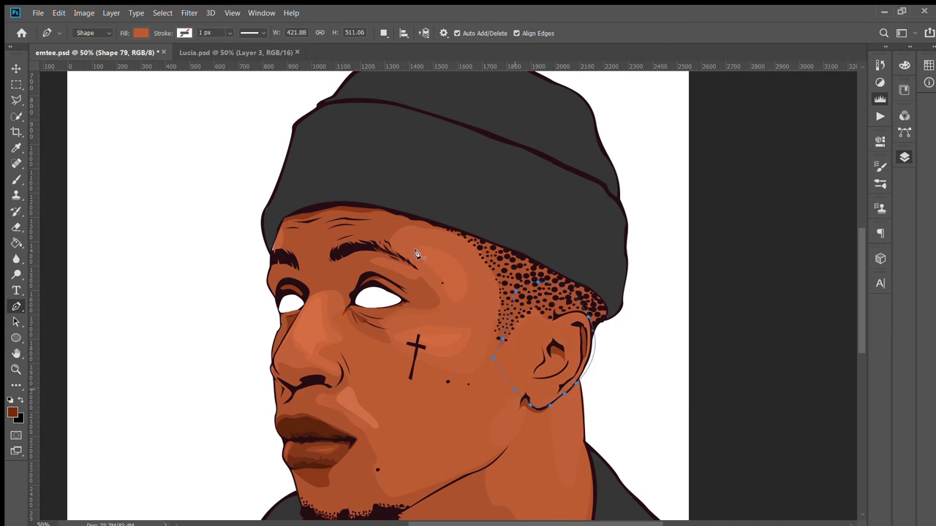
key(v)
key(ctrl+0)
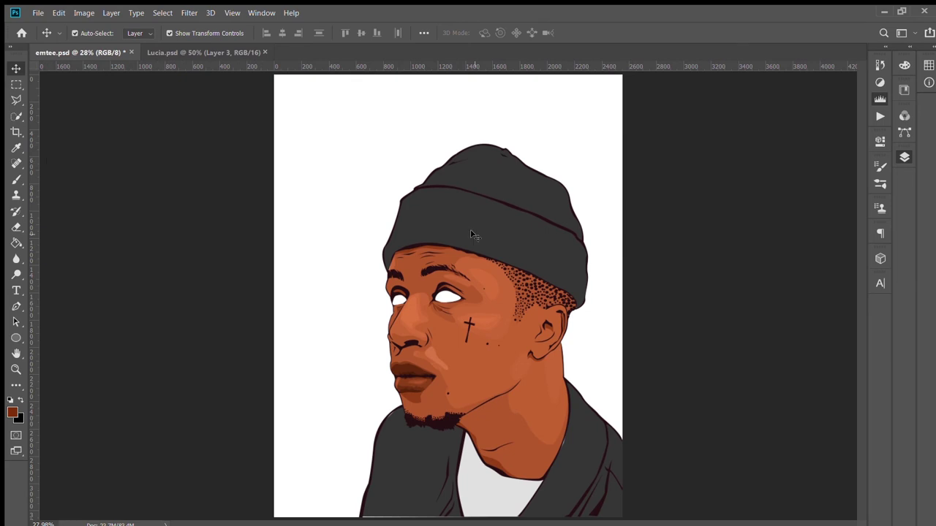
key(ctrl+plus)
key(ctrl+plus)
key(ctrl+plus)
scroll(603, 508, right, 3)
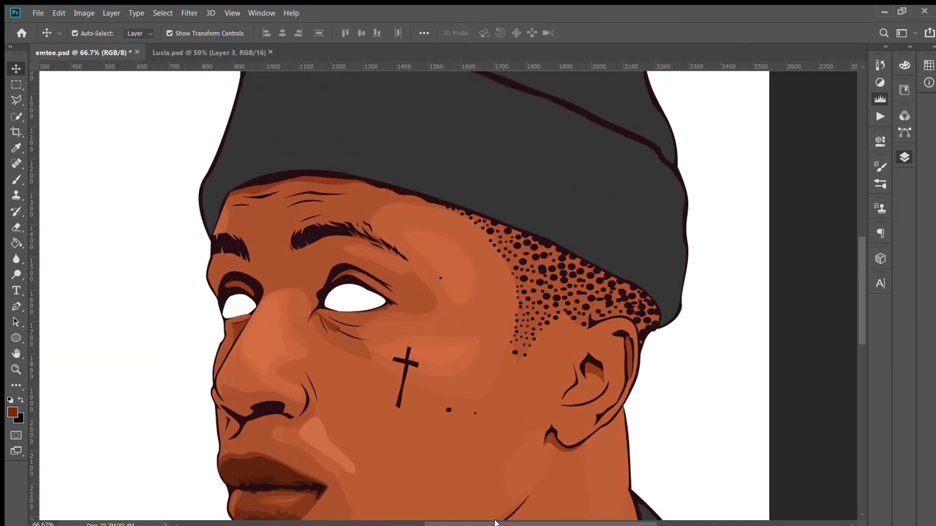
- With Shape 69 selected, outline the ear's inner curl as a pale shape
click(603, 508)
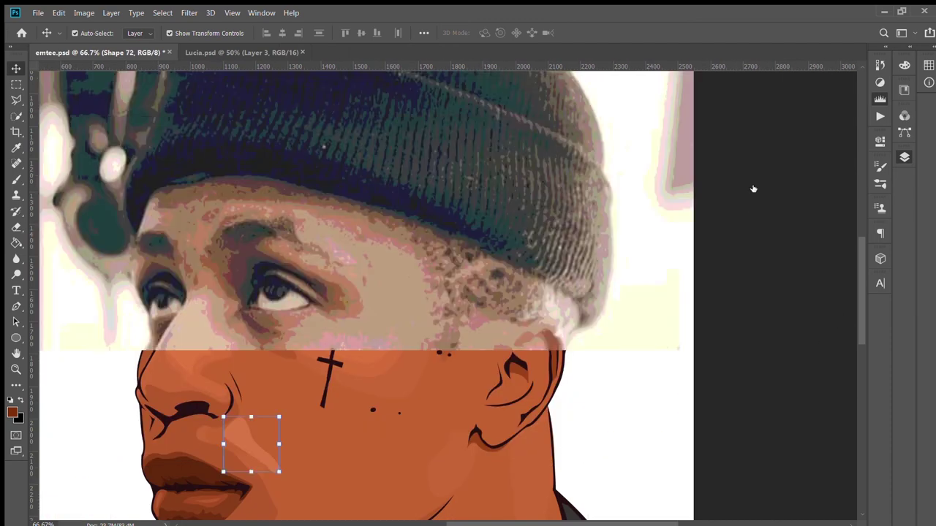
key(p)
click(539, 343)
click(523, 355)
click(521, 400)
click(541, 378)
click(538, 343)
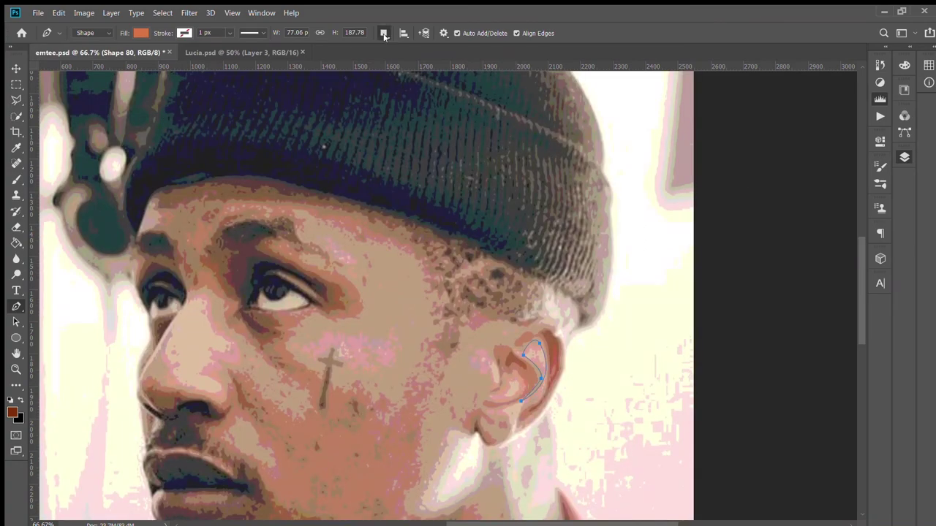
- Outline the small fold left of the ear and refine the curl outline
key(ctrl+plus)
click(512, 391)
click(512, 414)
click(508, 437)
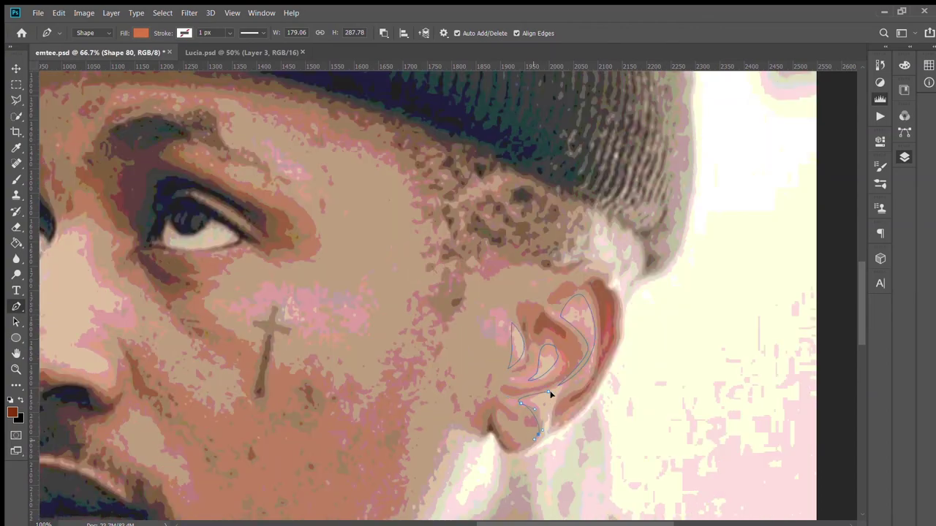
click(550, 395)
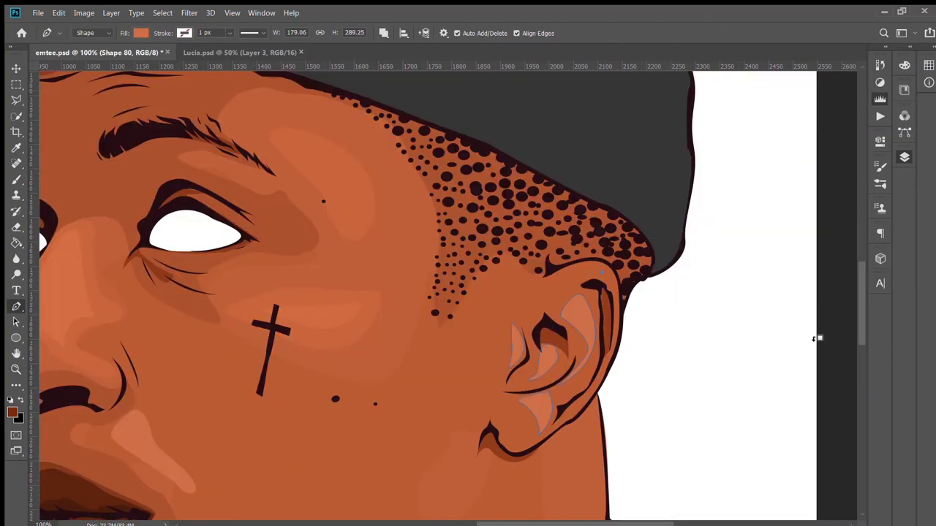
- Draw a curved shading shape behind the ear running down to the neck
drag(630, 294, 614, 338)
drag(570, 419, 575, 411)
key(ctrl+minus)
drag(563, 455, 574, 330)
key(v)
key(ctrl+0)
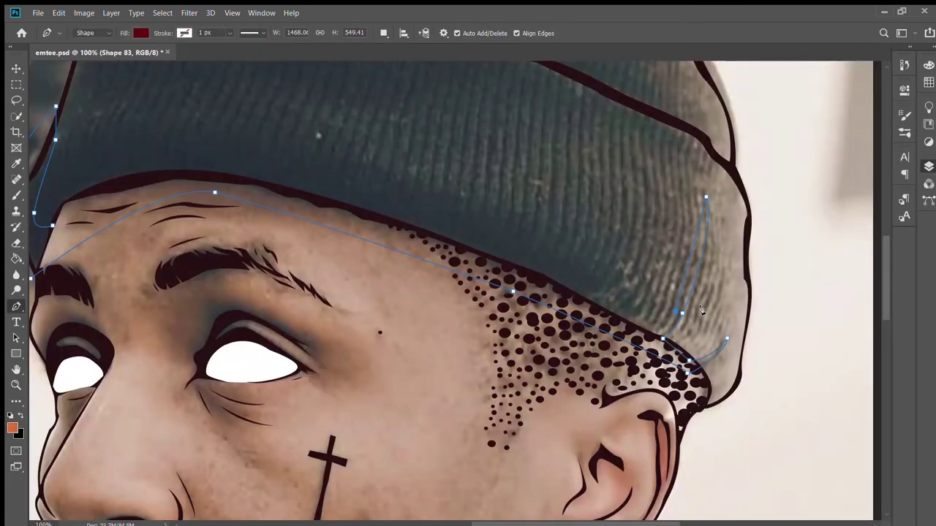
- Extend the dark red path up to the beanie top and curve it back to the brim
click(662, 337)
drag(631, 323, 663, 233)
key(z)
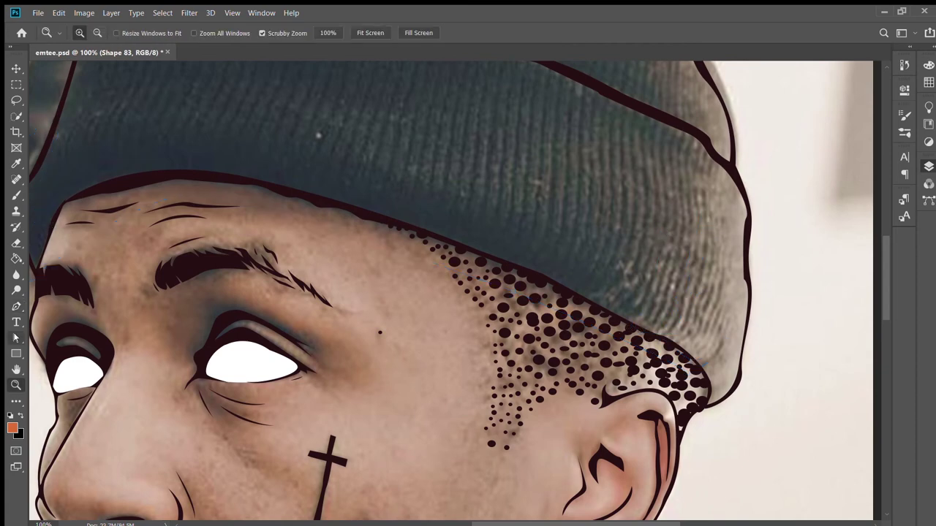
key(p)
drag(674, 192, 676, 217)
drag(628, 321, 596, 338)
- Draw the first curved knit ribs running from the brim up to the beanie top
click(653, 235)
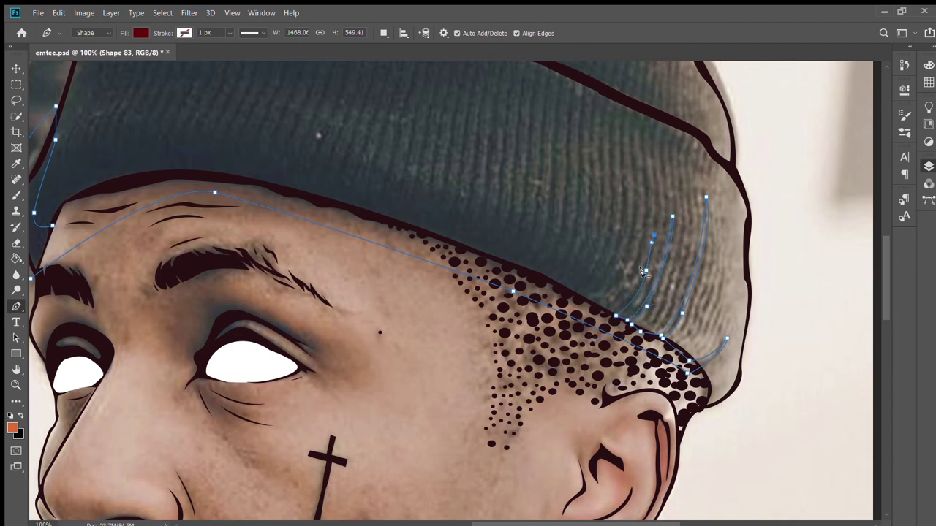
mouse_move(611, 314)
mouse_down()
mouse_move(628, 300)
mouse_move(597, 308)
mouse_up()
click(635, 125)
drag(636, 214, 653, 265)
click(597, 306)
drag(634, 122, 636, 112)
mouse_move(638, 213)
mouse_down()
mouse_move(639, 288)
mouse_move(604, 293)
mouse_move(592, 276)
mouse_up()
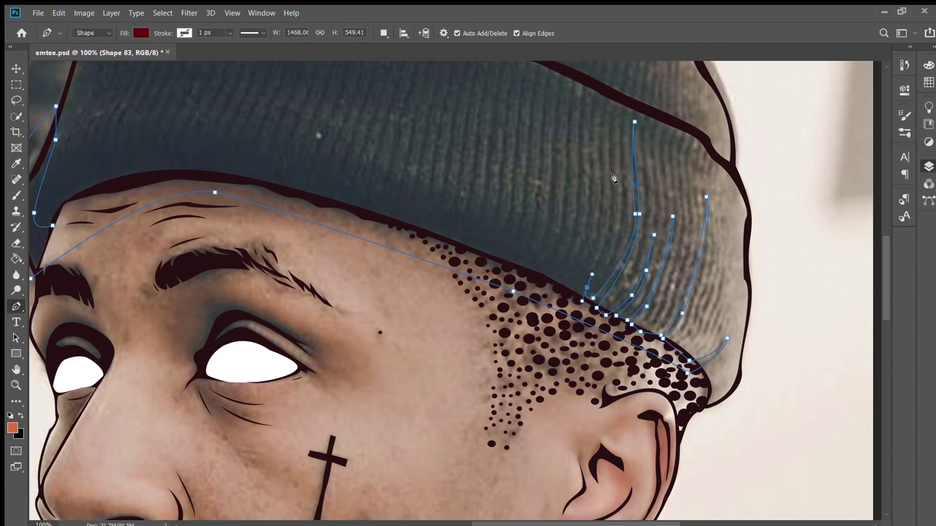
- Add more curved rib strands between the beanie top and the brim
drag(613, 117, 609, 178)
click(576, 286)
drag(571, 284, 538, 331)
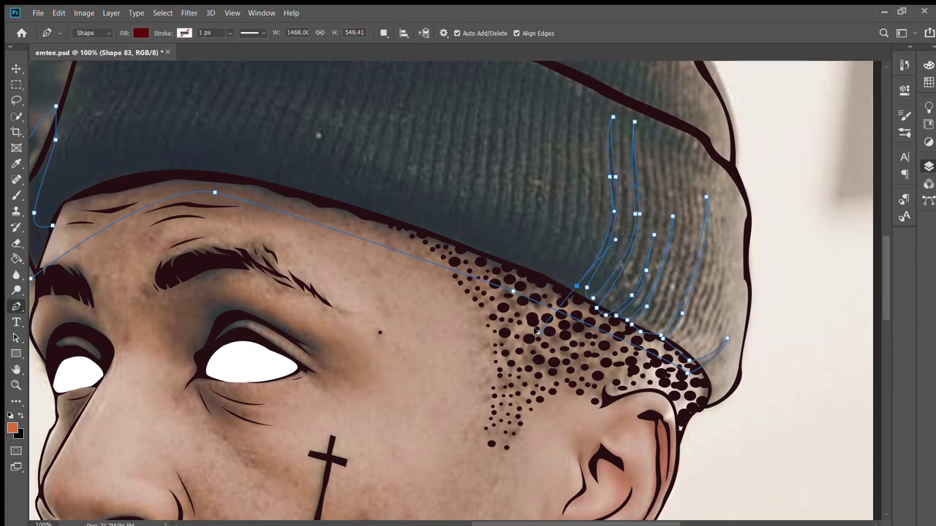
drag(567, 278, 565, 267)
click(589, 85)
drag(589, 187, 595, 209)
drag(558, 269, 554, 250)
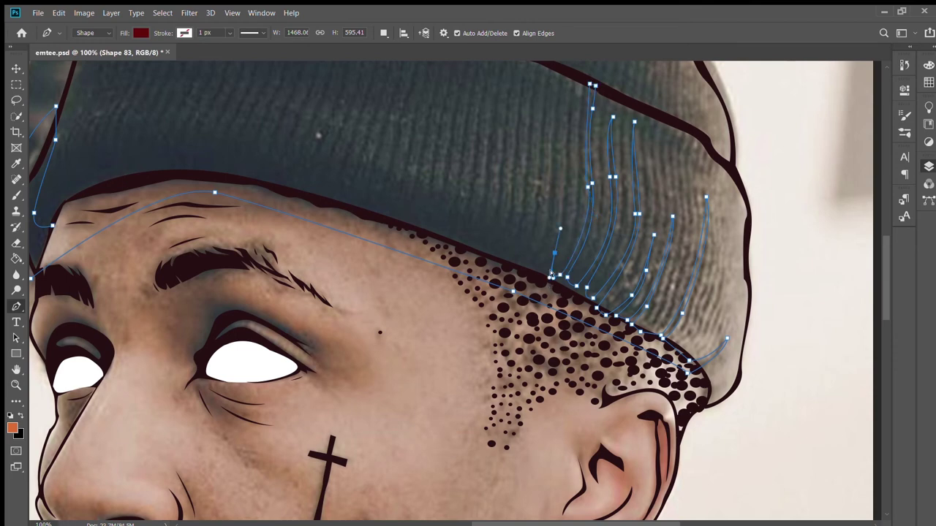
- Add the remaining rib lines across the beanie's right side
drag(569, 171, 568, 142)
click(571, 75)
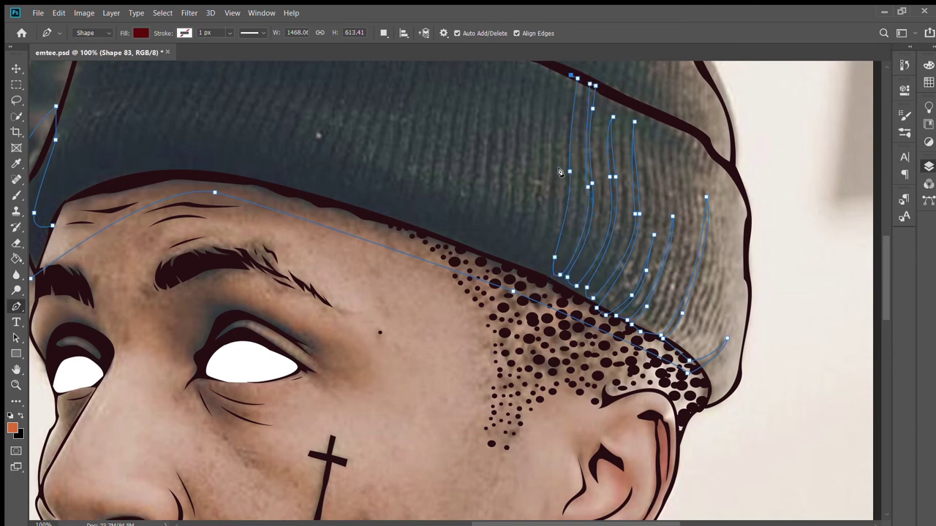
mouse_move(543, 263)
mouse_down()
mouse_move(527, 257)
mouse_move(548, 145)
mouse_up()
click(545, 64)
drag(516, 244, 512, 232)
scroll(517, 206, up, 2)
- Zigzag the first rib strands across the right side of the beanie cuff, rounding the leftmost base
scroll(516, 206, up, 2)
click(532, 167)
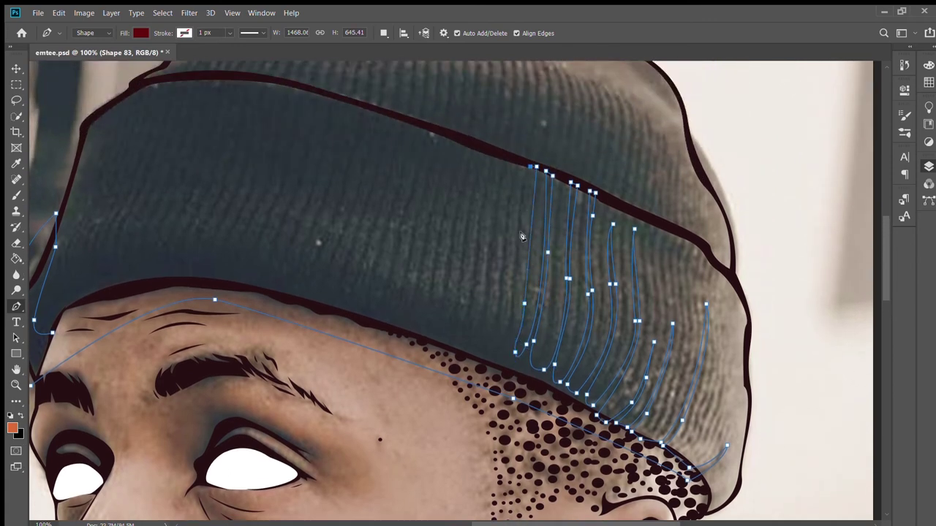
drag(507, 344, 489, 336)
click(512, 158)
click(508, 249)
click(473, 319)
click(488, 151)
click(462, 316)
click(475, 145)
click(446, 315)
drag(440, 307, 431, 314)
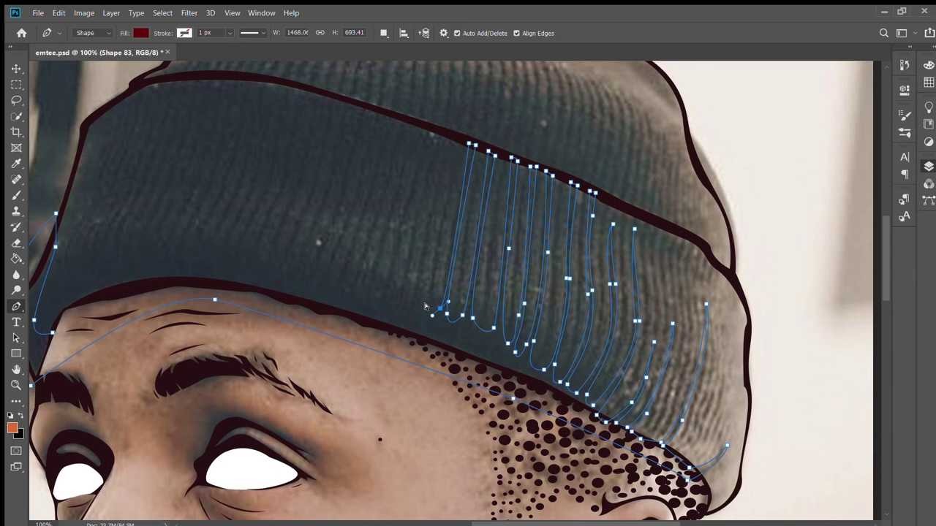
- Add several more curved ribs running from the brim top down to their bases
click(470, 143)
click(456, 227)
drag(425, 309, 415, 296)
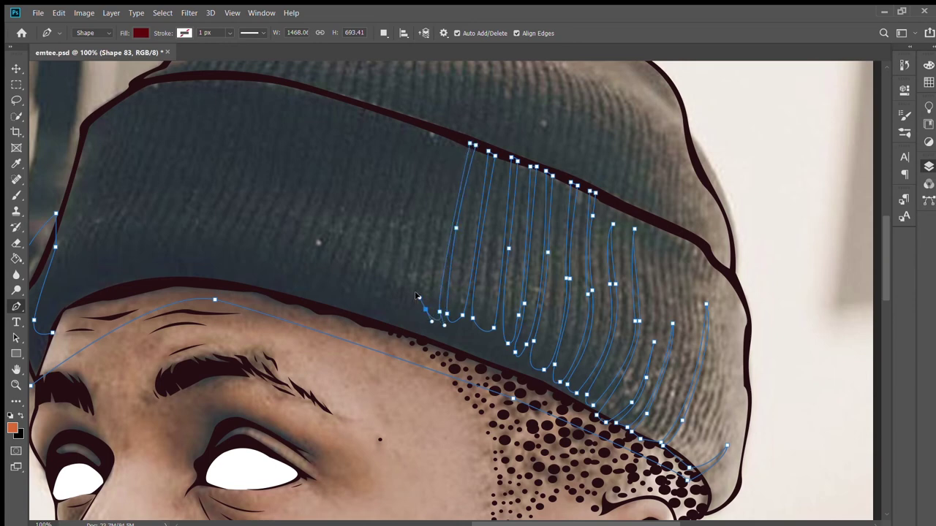
click(480, 238)
drag(457, 139, 465, 134)
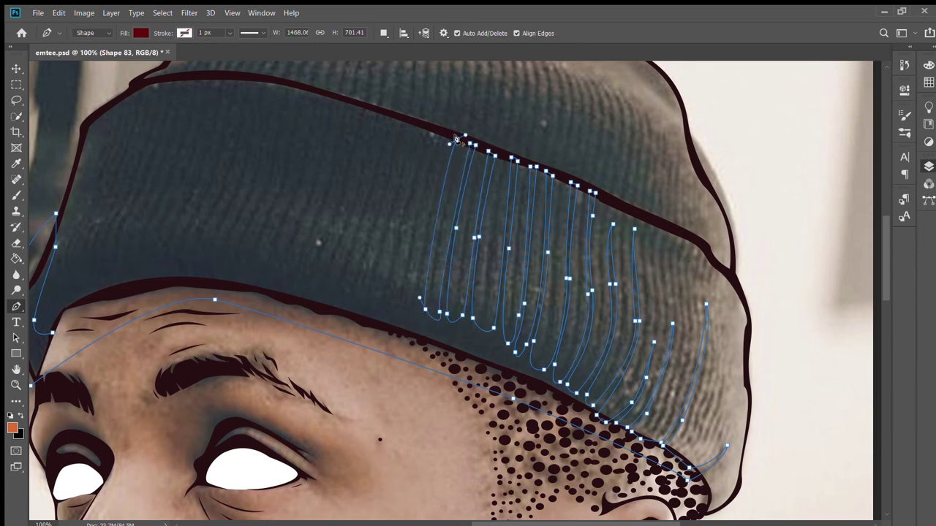
drag(414, 298, 415, 307)
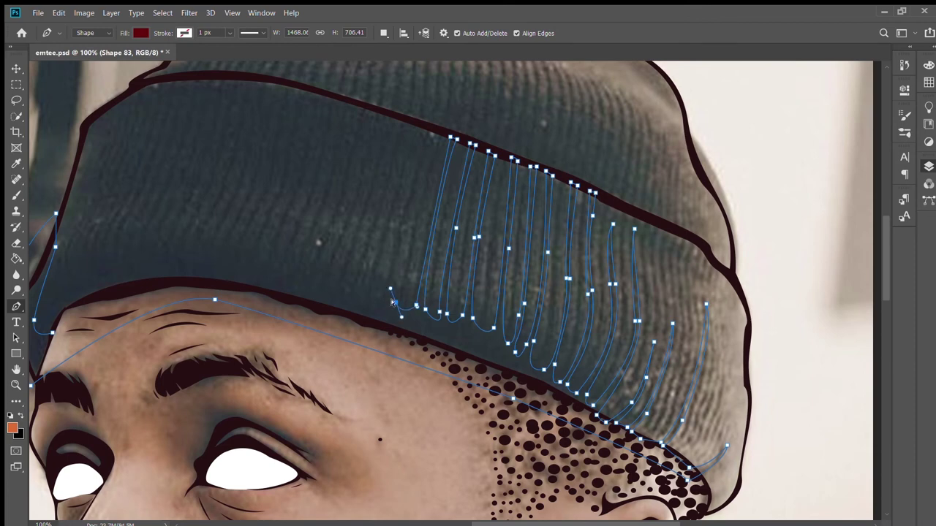
click(421, 124)
click(406, 208)
drag(380, 294, 371, 295)
- Continue the rib strands leftward across the middle of the brim
click(389, 114)
click(363, 278)
click(333, 288)
click(393, 169)
click(347, 252)
click(339, 271)
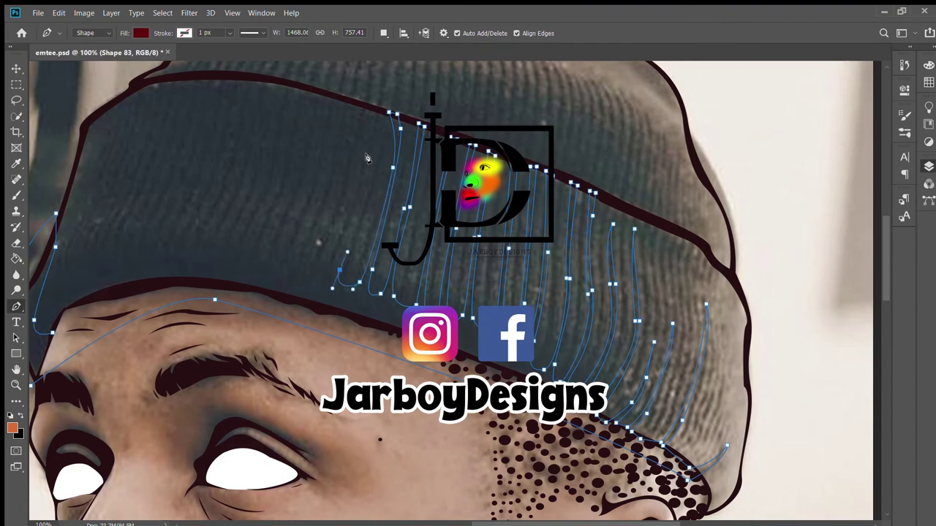
click(369, 110)
click(372, 141)
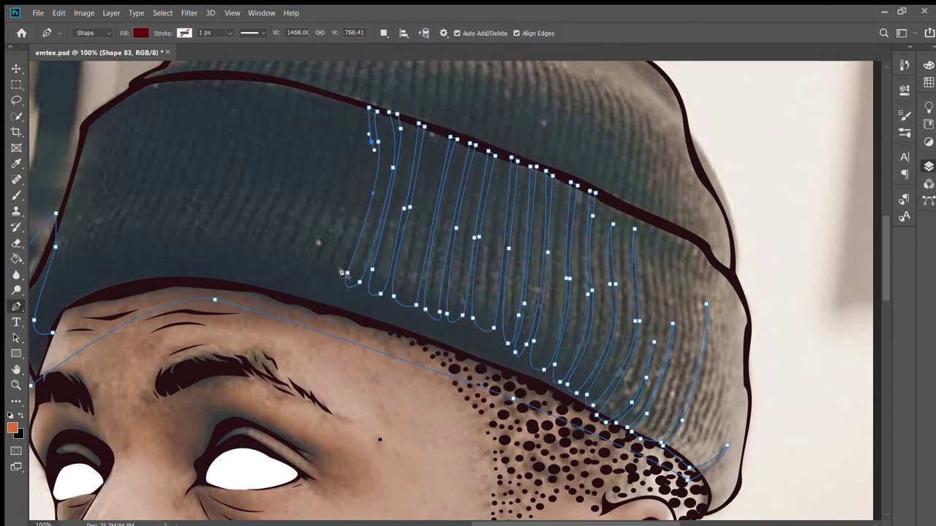
click(335, 274)
click(326, 253)
click(344, 199)
- Draw more ribs toward the left, curling their bases down and left
click(349, 100)
click(348, 198)
click(312, 263)
click(312, 240)
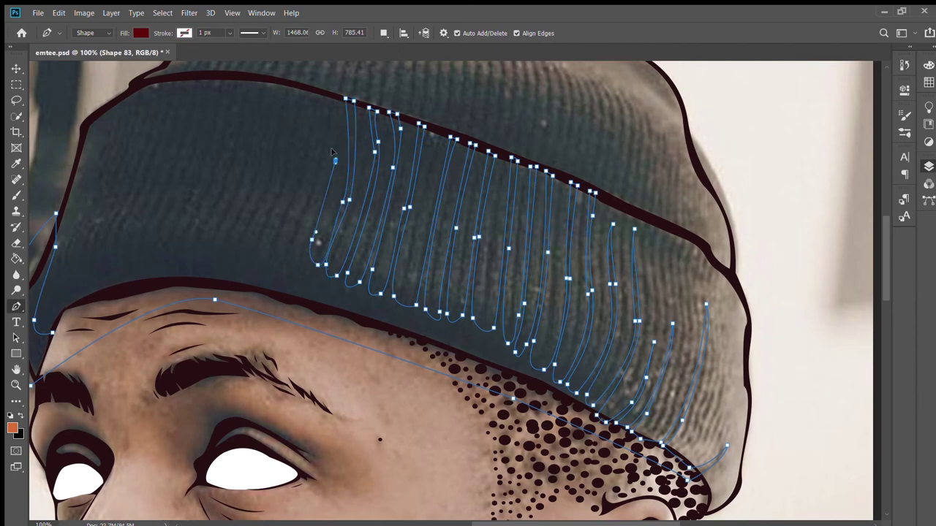
click(323, 92)
click(334, 152)
click(327, 169)
click(300, 253)
click(282, 263)
click(275, 240)
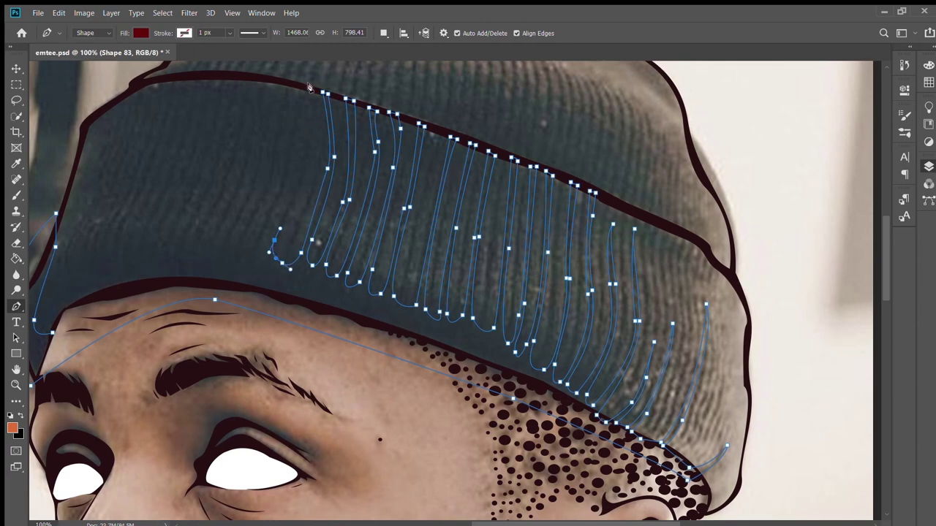
scroll(310, 91, up, 5)
scroll(309, 125, down, 2)
- Add longer rib strands from the cuff top down to its lower edge
click(313, 202)
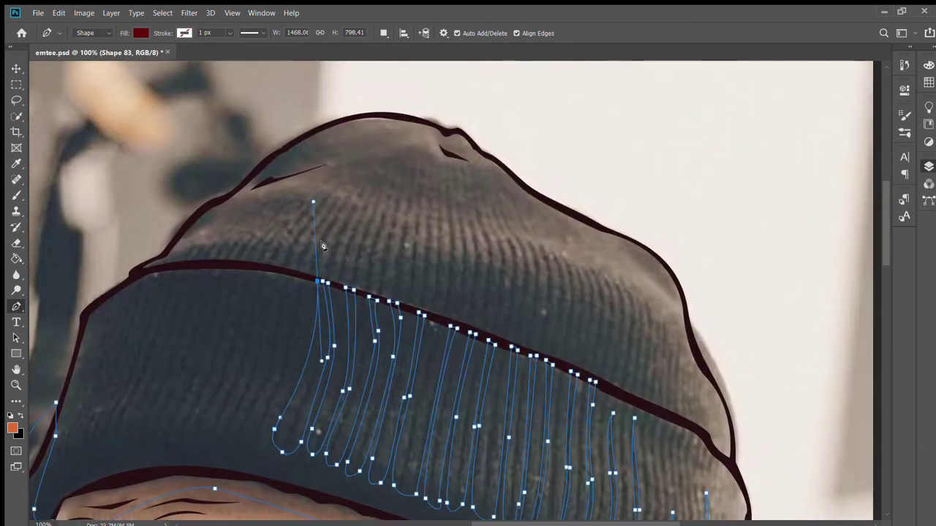
click(308, 280)
click(284, 433)
click(278, 446)
click(303, 276)
drag(272, 443, 242, 480)
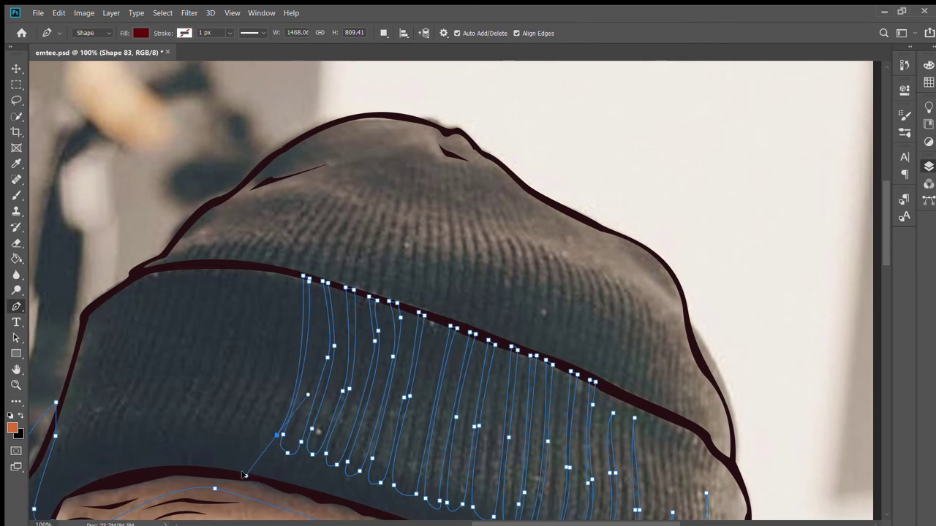
drag(289, 280, 273, 236)
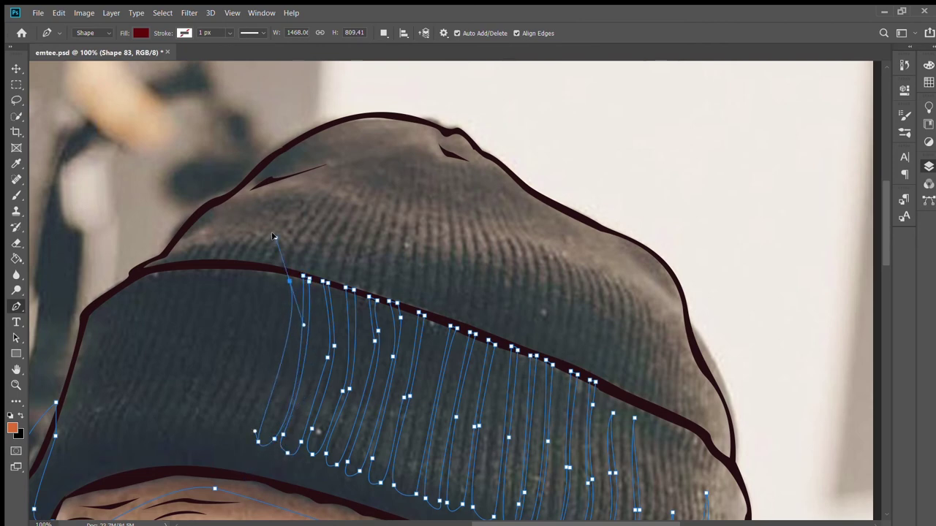
click(283, 271)
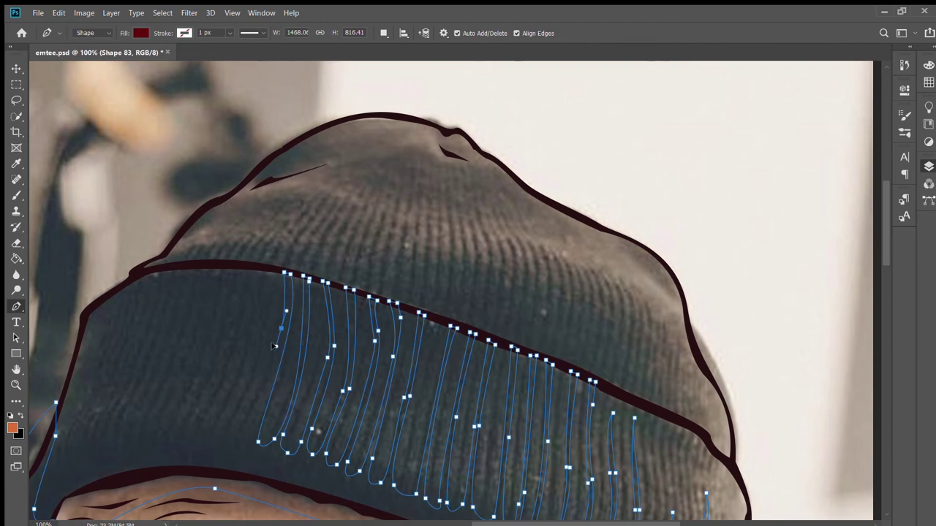
mouse_move(261, 437)
mouse_down()
mouse_move(245, 397)
mouse_move(236, 409)
mouse_up()
key(ctrl+minus)
key(ctrl+plus)
- Place further curved strands along the cuff, adjusting a point onto the upper edge
click(267, 271)
mouse_move(232, 419)
mouse_down()
mouse_move(206, 446)
mouse_move(226, 399)
mouse_up()
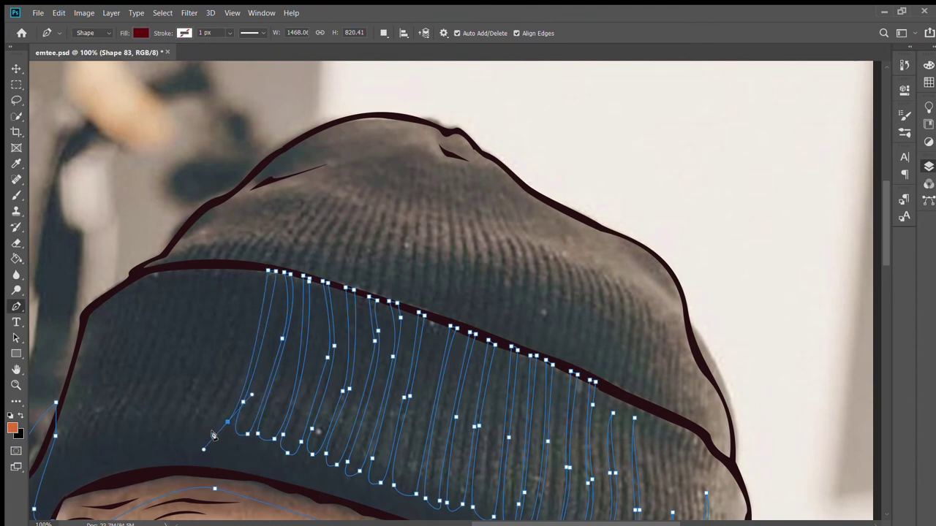
click(245, 268)
drag(196, 429, 186, 426)
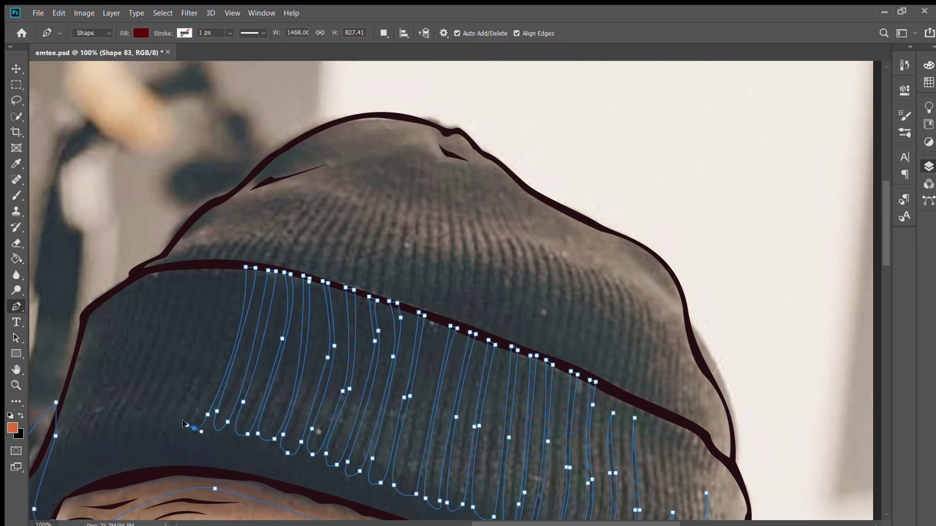
drag(224, 285, 214, 256)
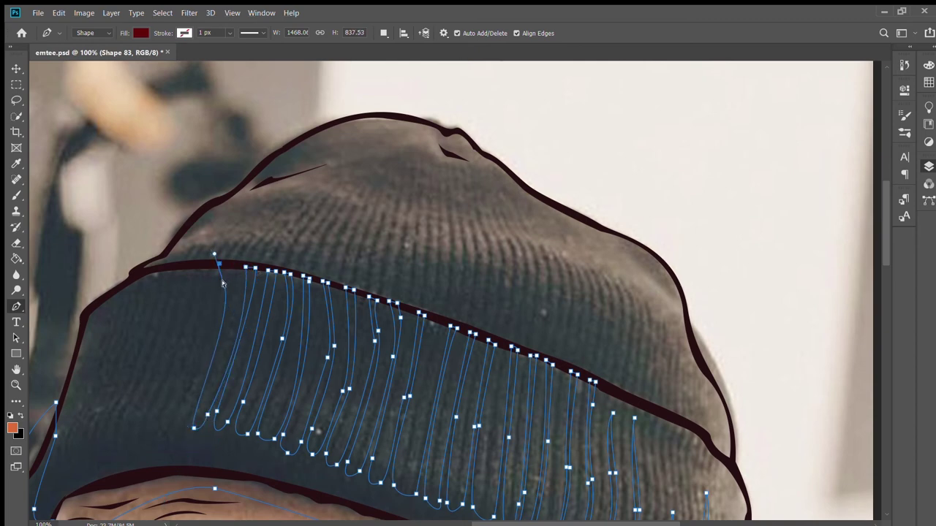
key(ctrl+space)
drag(223, 285, 224, 267)
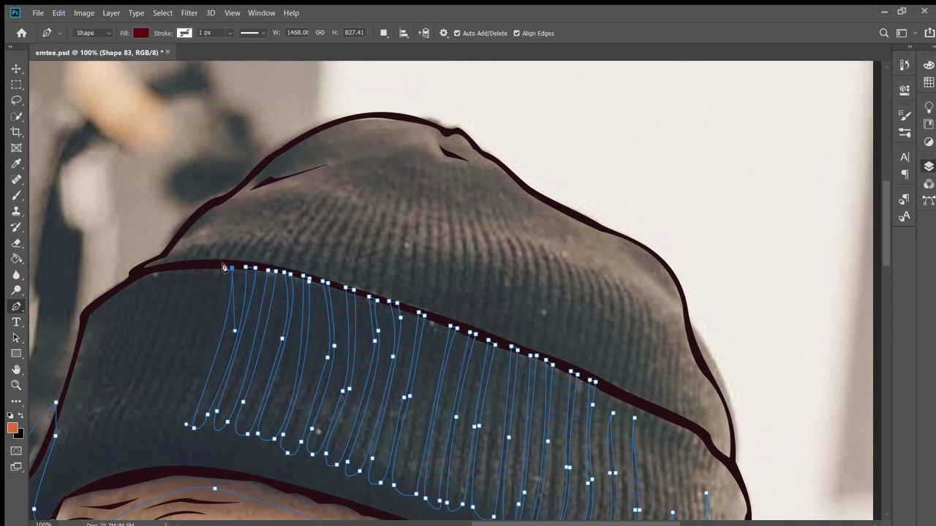
click(251, 268)
drag(256, 310, 329, 320)
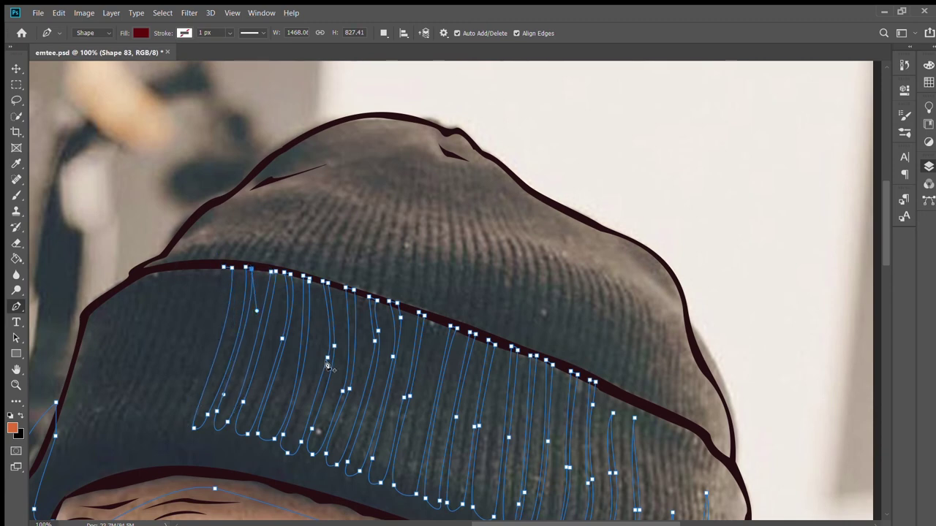
mouse_move(176, 430)
mouse_down()
mouse_move(203, 393)
mouse_move(159, 409)
mouse_up()
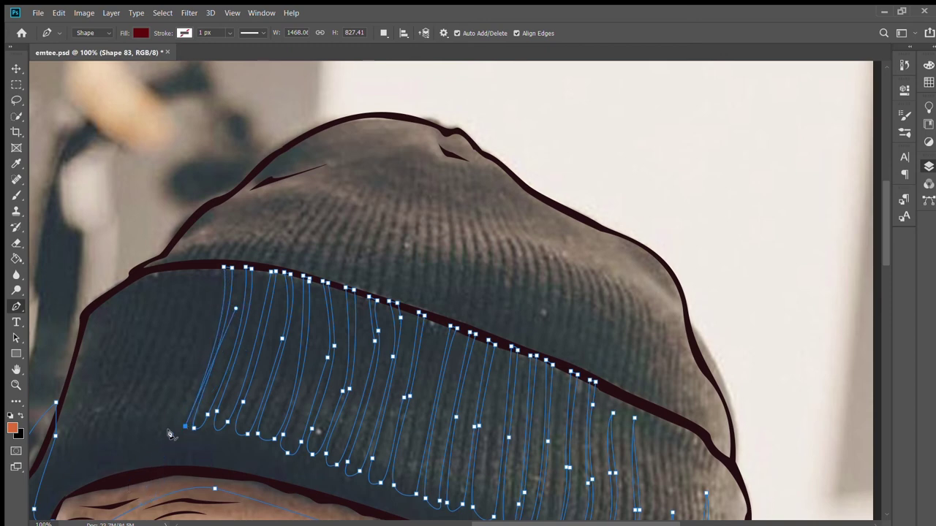
- Finish the last strands out to the cuff's left edge with smooth lower points
drag(202, 267, 209, 154)
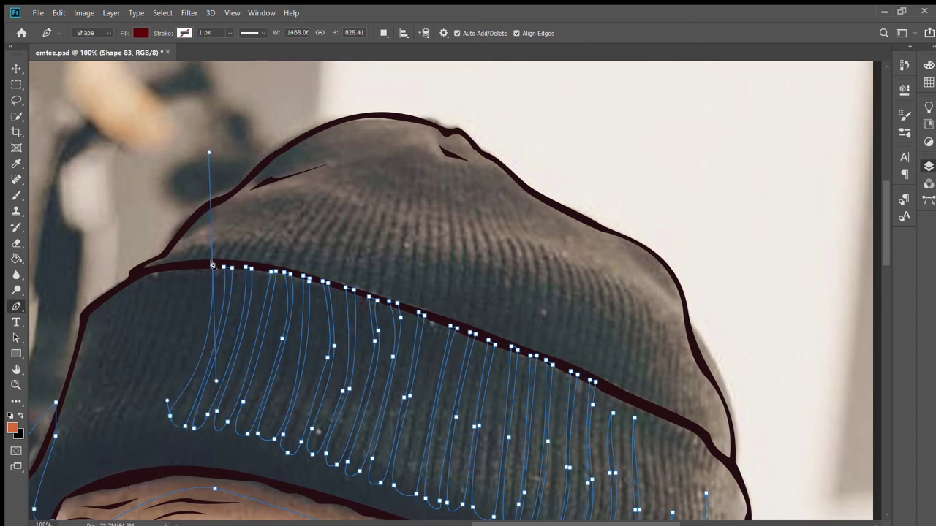
mouse_move(170, 416)
mouse_down()
mouse_move(156, 420)
mouse_move(155, 404)
mouse_up()
drag(184, 266, 188, 223)
drag(143, 409, 78, 508)
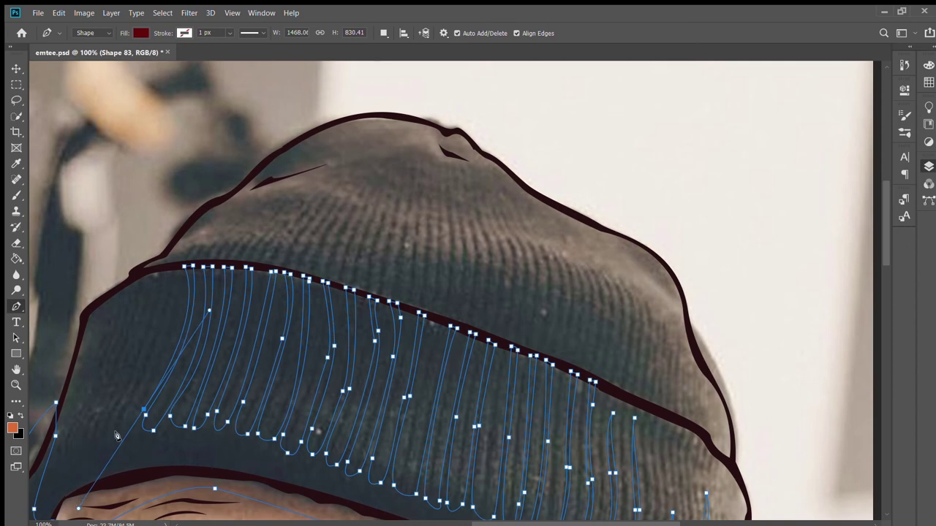
drag(162, 270, 166, 247)
mouse_move(133, 389)
mouse_down()
mouse_move(77, 463)
mouse_move(102, 430)
mouse_up()
mouse_move(124, 386)
mouse_down()
mouse_move(142, 360)
mouse_move(157, 249)
mouse_move(73, 447)
mouse_move(84, 422)
mouse_up()
drag(129, 286, 122, 268)
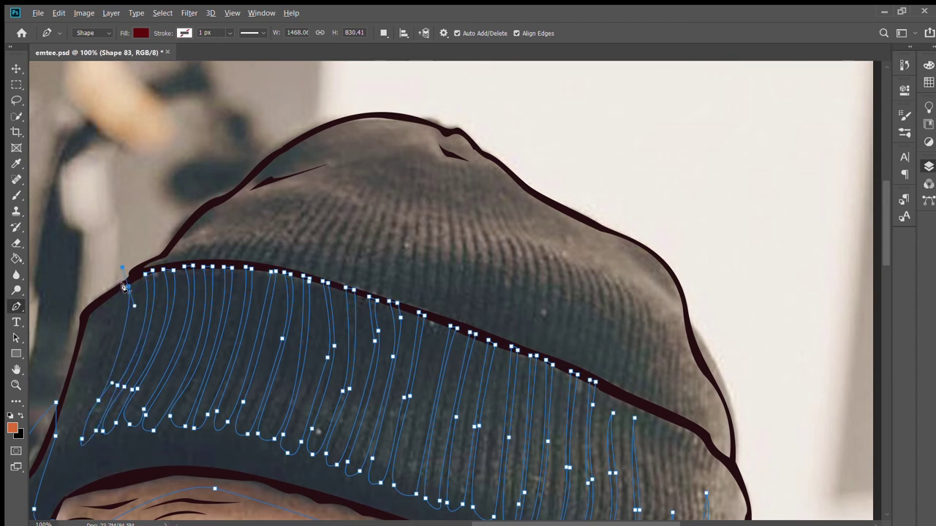
drag(72, 443, 72, 433)
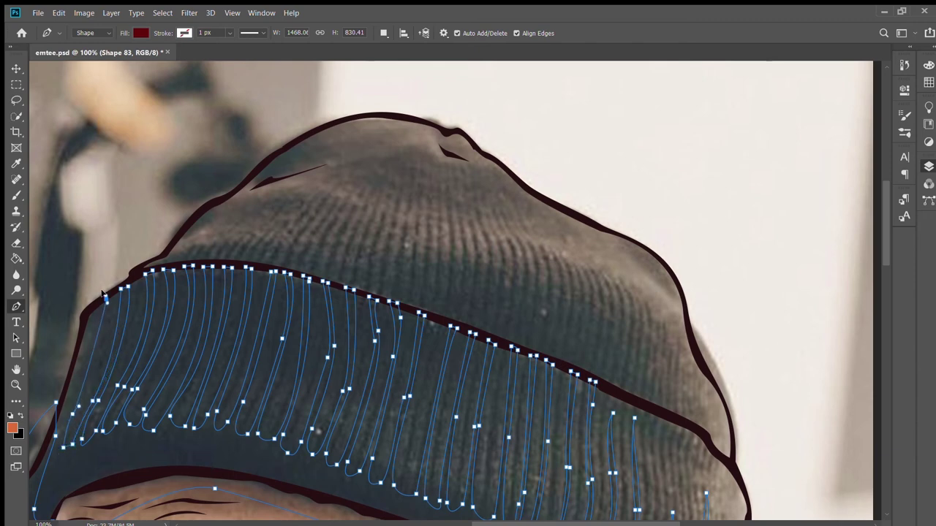
mouse_move(53, 453)
mouse_down()
mouse_move(141, 395)
mouse_move(119, 419)
mouse_move(132, 420)
mouse_up()
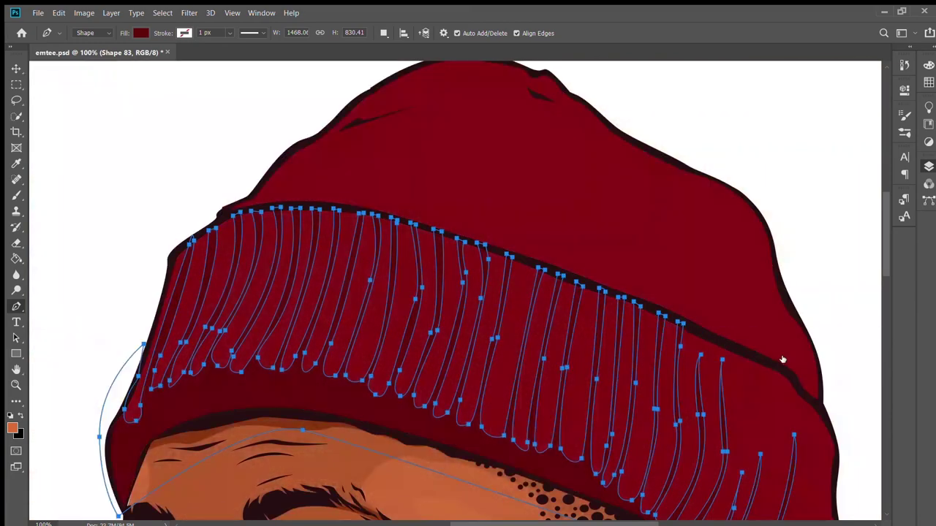
- Fit the full portrait on screen, switch to the Move tool and deselect the strands
key(ctrl+0)
key(v)
click(142, 144)
- Save the portrait, then reselect the hat shape with its red fill hidden
key(ctrl+s)
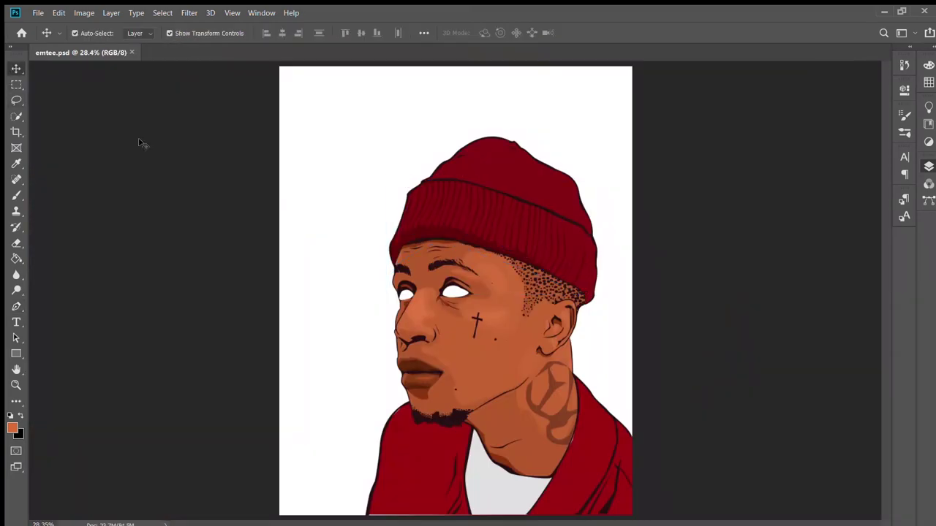
key(t)
key(p)
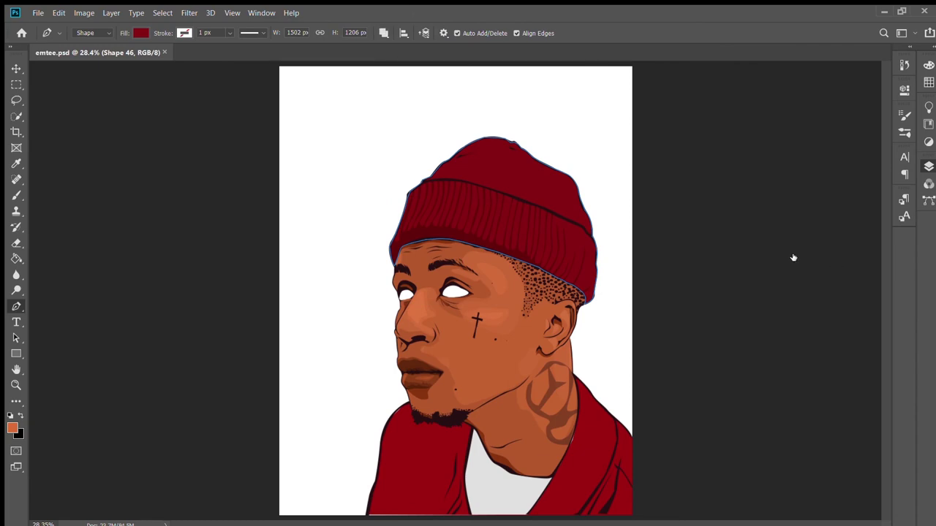
key(ctrl+plus)
key(ctrl+plus)
key(ctrl+plus)
key(ctrl+plus)
key(ctrl+comma)
- Start a rib strand on the hat crown just above the cuff
mouse_move(278, 275)
mouse_down()
mouse_move(287, 266)
mouse_move(311, 273)
mouse_up()
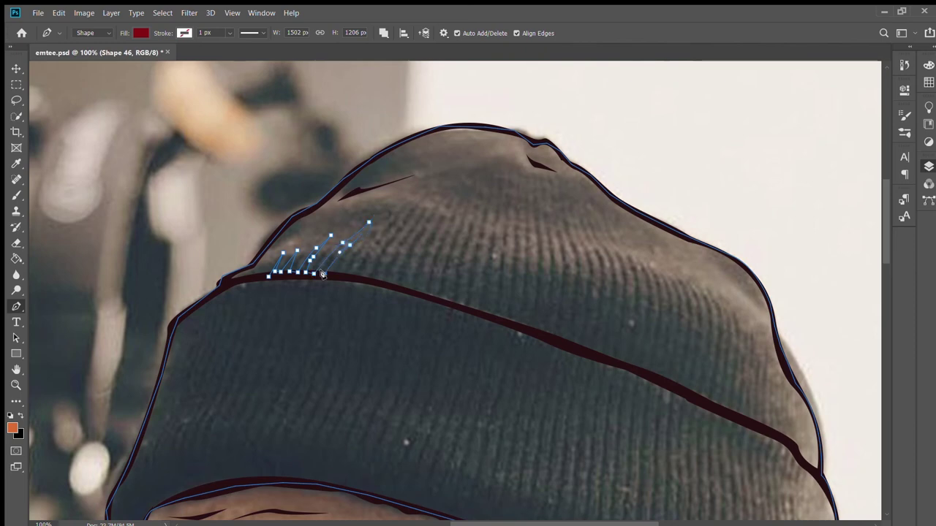
key(ctrl+plus)
scroll(377, 108, up, 3)
click(398, 204)
- Draw the first curved strand from the cuff's top edge up to the crown tip and back
mouse_move(234, 380)
mouse_down()
mouse_move(242, 376)
mouse_move(234, 380)
mouse_up()
click(260, 380)
click(304, 336)
click(357, 292)
click(369, 268)
drag(399, 229, 420, 221)
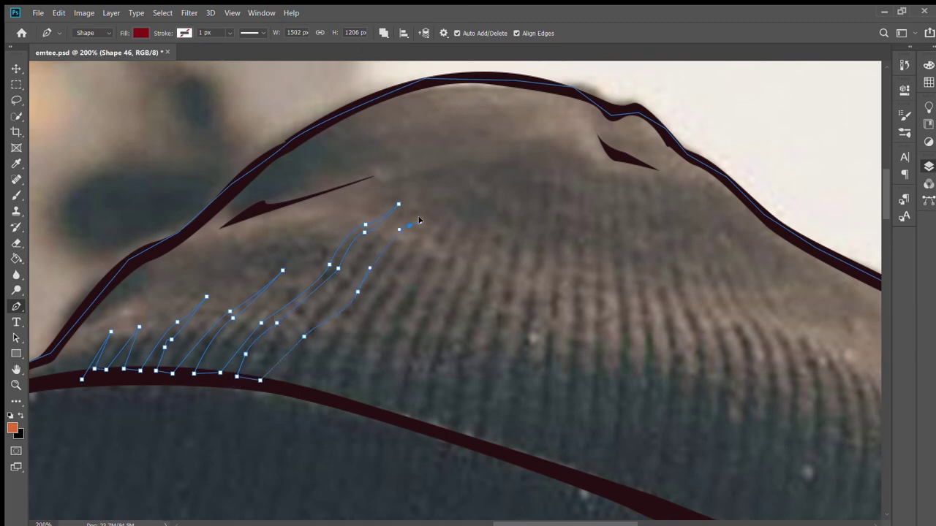
drag(365, 305, 360, 307)
click(292, 355)
drag(284, 368, 275, 381)
- Add the next few strands rising from the cuff edge up the crown
click(317, 391)
drag(358, 336, 365, 322)
drag(399, 264, 468, 237)
click(360, 407)
click(388, 410)
click(426, 305)
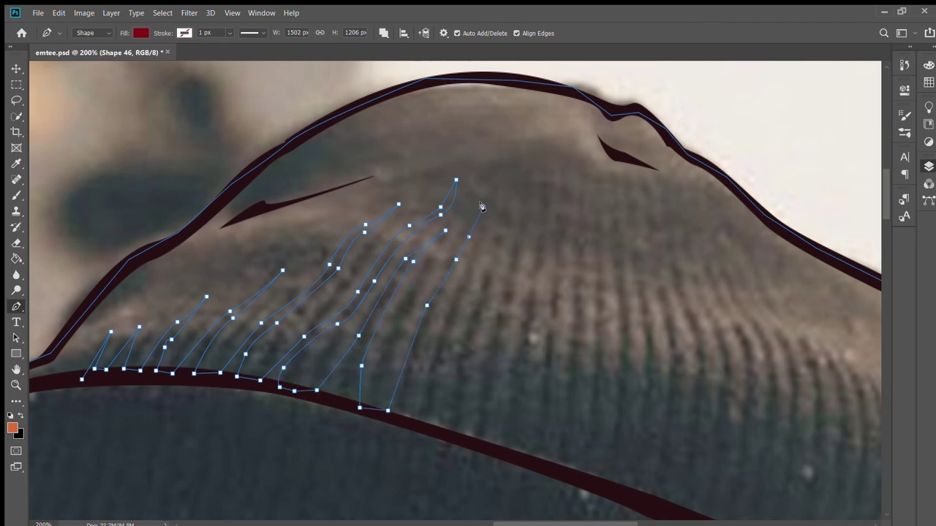
drag(405, 415, 402, 392)
drag(472, 264, 480, 248)
- Anchor more strand bottoms along the cuff with tops set high on the crown
click(452, 431)
drag(481, 293, 488, 272)
click(475, 444)
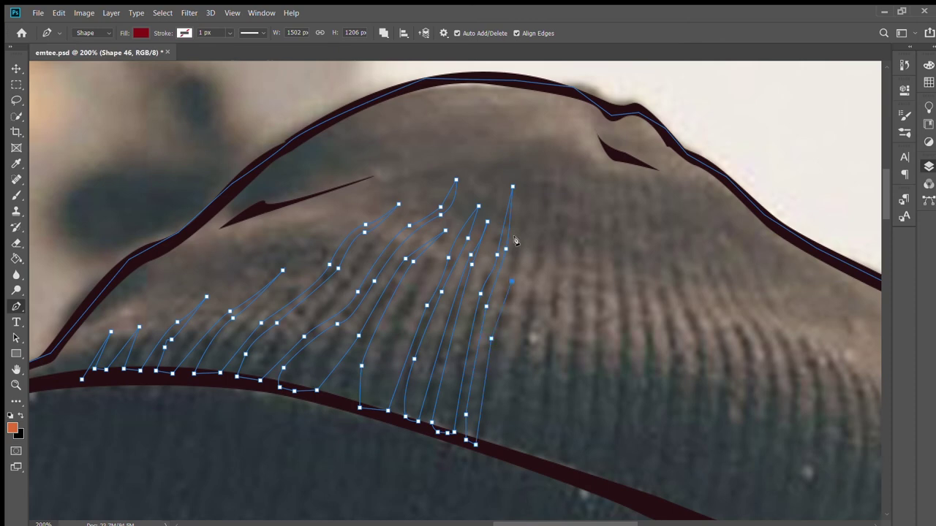
click(504, 453)
click(546, 181)
click(534, 466)
click(563, 154)
click(557, 471)
- Curve and shape the rightmost crown strand
drag(575, 313, 577, 284)
click(582, 148)
click(582, 314)
drag(567, 497, 573, 475)
scroll(574, 477, down, 1)
scroll(499, 355, up, 1)
- Extend that strand down to the cuff edge and curve it back up
drag(345, 268, 340, 249)
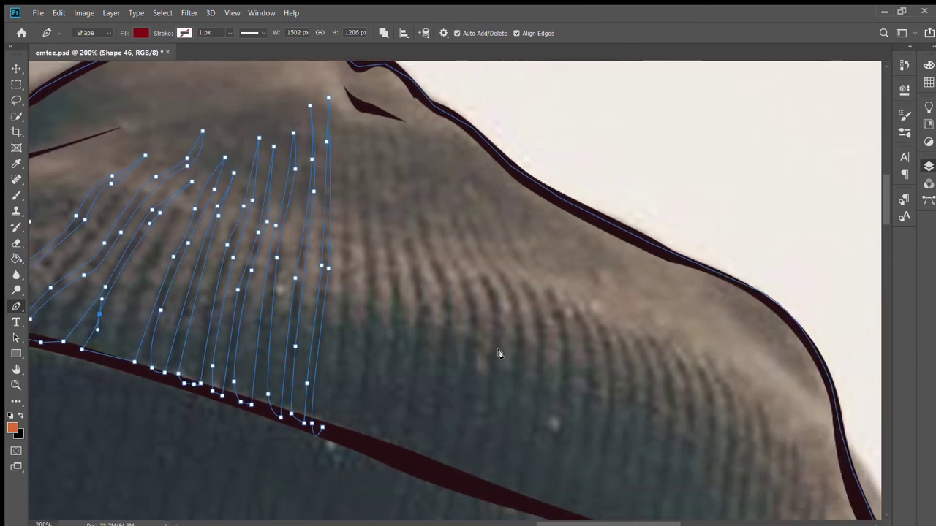
click(338, 417)
click(339, 438)
click(348, 438)
drag(370, 287, 357, 227)
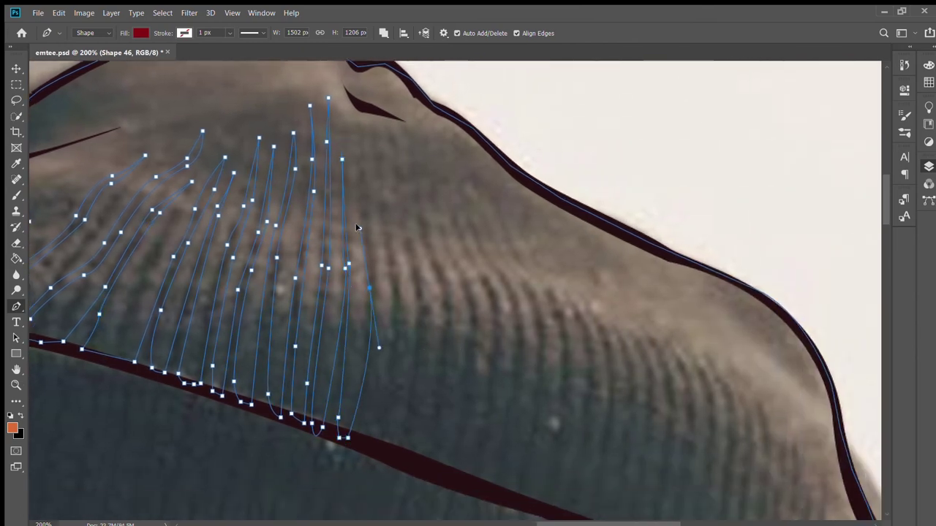
- Draw a new strand further right, from its crown top down to the cuff edge
click(363, 417)
click(359, 441)
click(370, 448)
drag(395, 291, 387, 237)
click(372, 154)
click(399, 381)
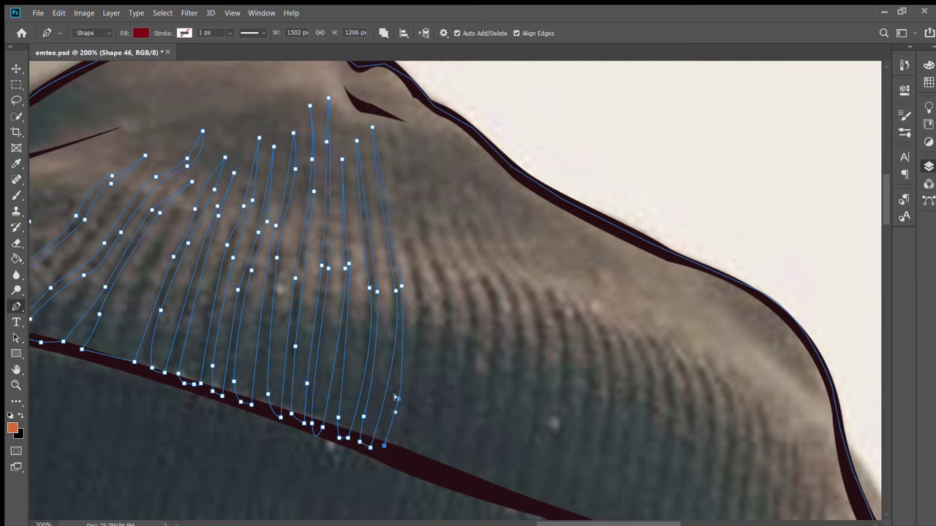
click(388, 451)
- Move right along the hat and raise another strand from the cuff edge
scroll(397, 454, right, 1)
scroll(397, 454, down, 1)
scroll(397, 454, right, 1)
drag(344, 277, 337, 257)
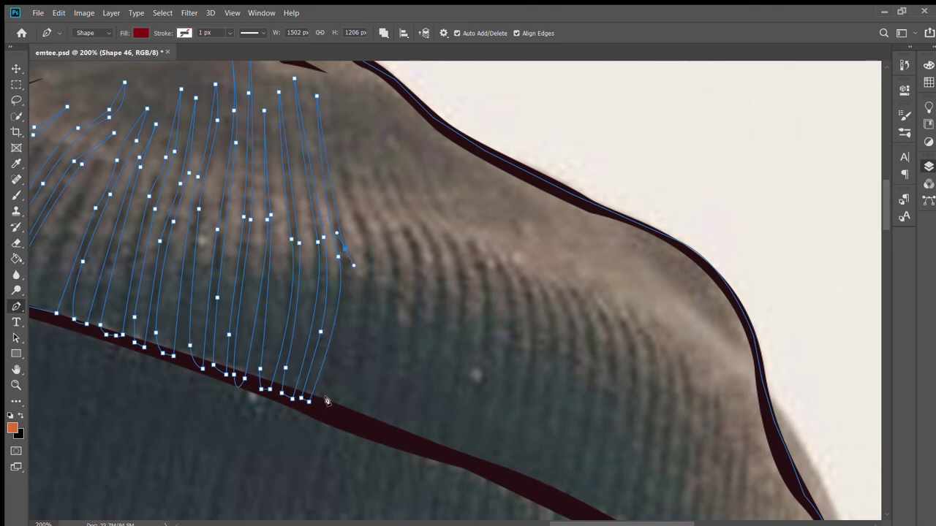
click(326, 401)
- Add a strand bulging right between the crown and the cuff edge
scroll(389, 411, right, 2)
click(258, 125)
drag(290, 224, 302, 241)
drag(275, 413, 300, 423)
drag(297, 207, 280, 134)
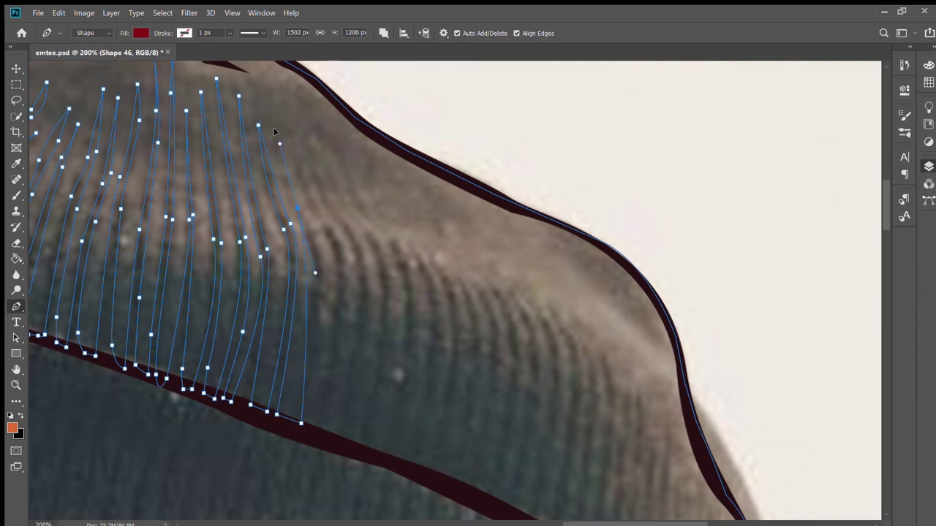
drag(313, 427, 316, 431)
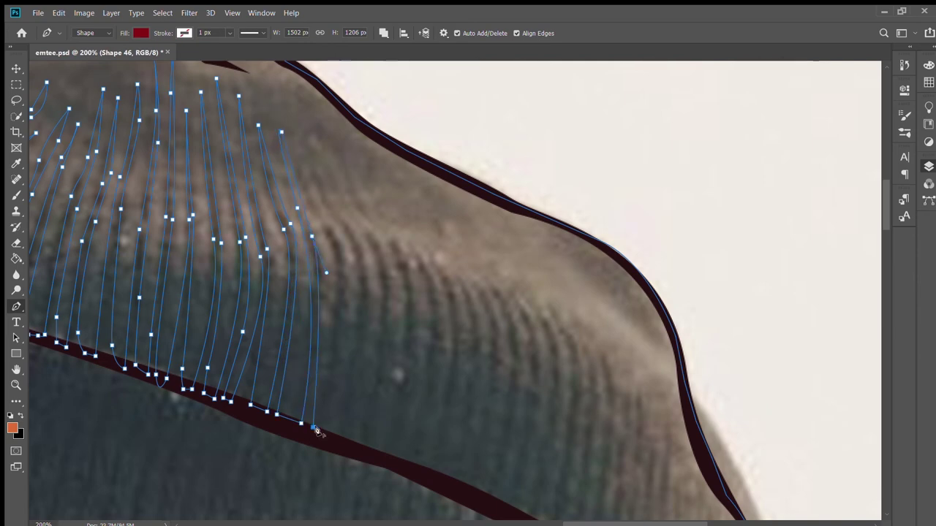
- Raise the next strand up the crown and bring it down to the cuff
drag(329, 227, 302, 161)
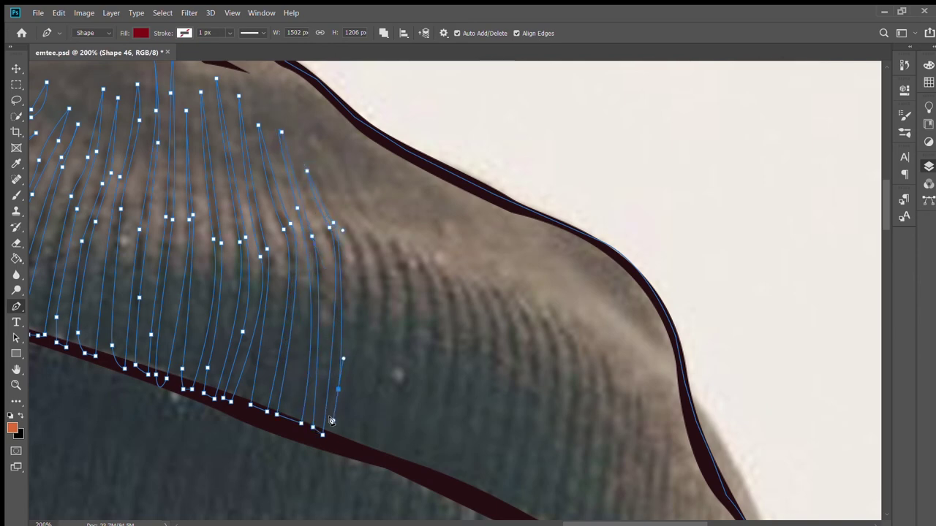
drag(333, 438, 326, 468)
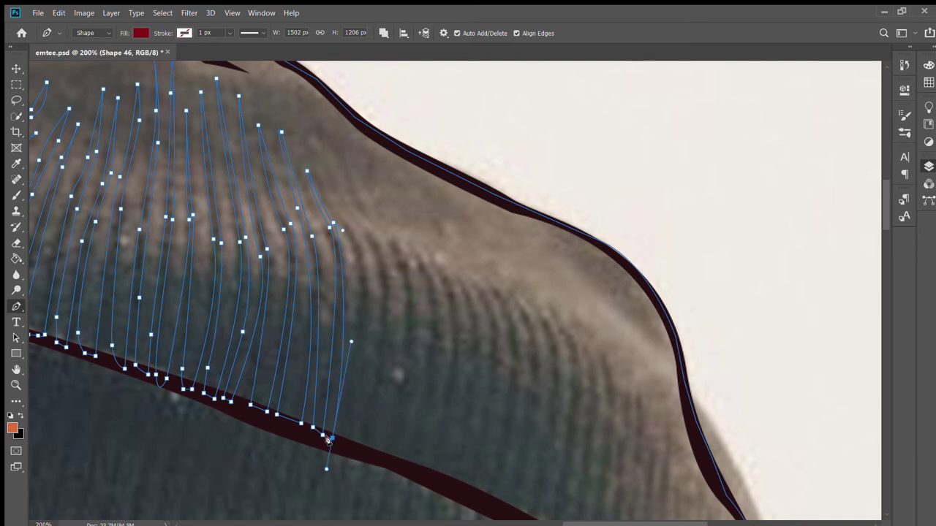
drag(507, 481, 390, 451)
drag(249, 215, 262, 271)
- Anchor further strand bottoms on the cuff and curve each up to the crown
click(246, 418)
drag(256, 212, 278, 265)
click(258, 423)
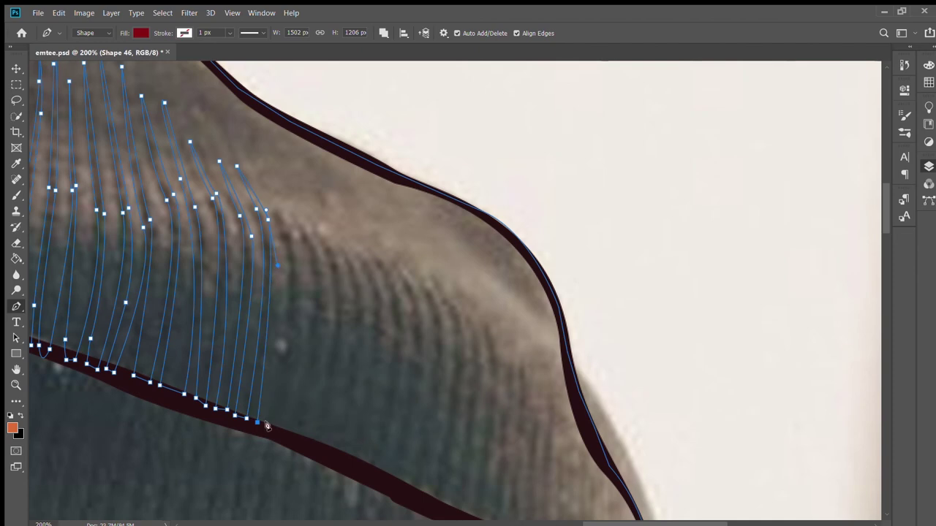
drag(272, 209, 297, 260)
click(287, 410)
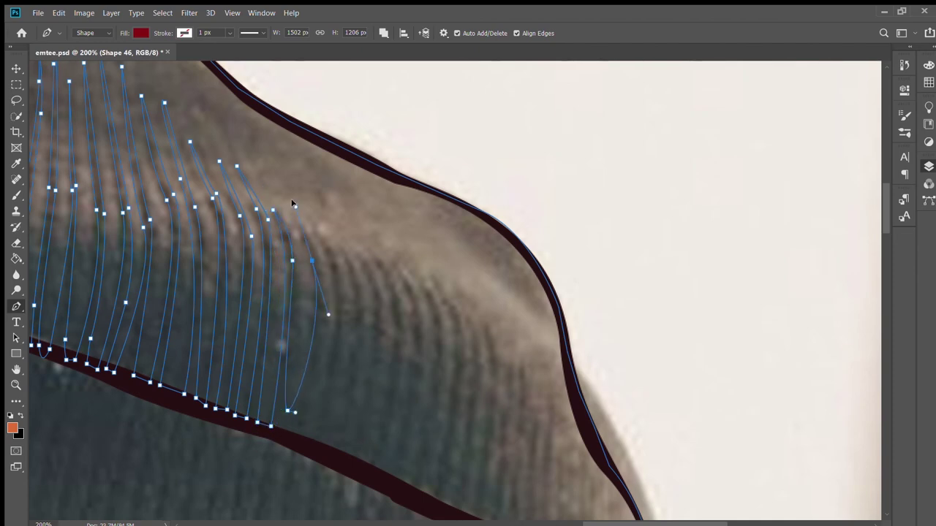
drag(312, 200, 312, 261)
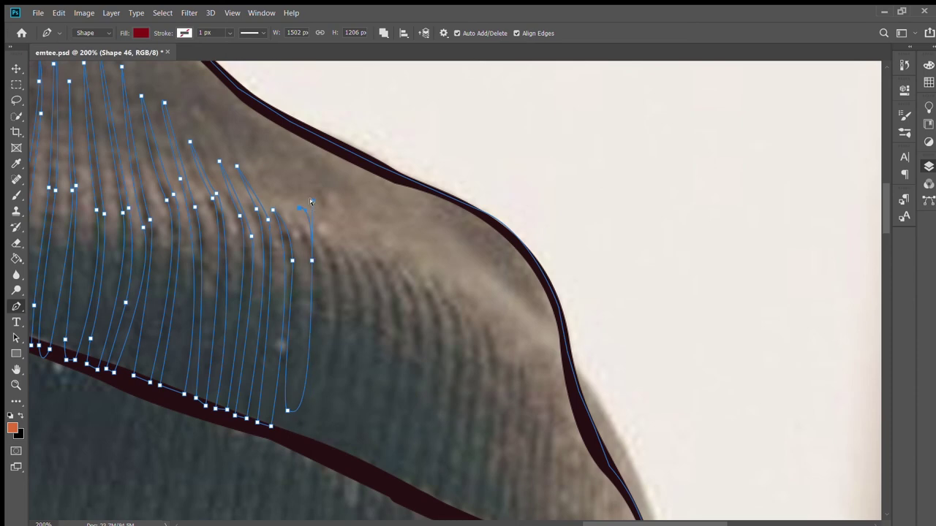
- Replace a hooked strand top with a cleaner curve and end strands at the brim line
drag(322, 233, 323, 260)
drag(316, 415, 318, 429)
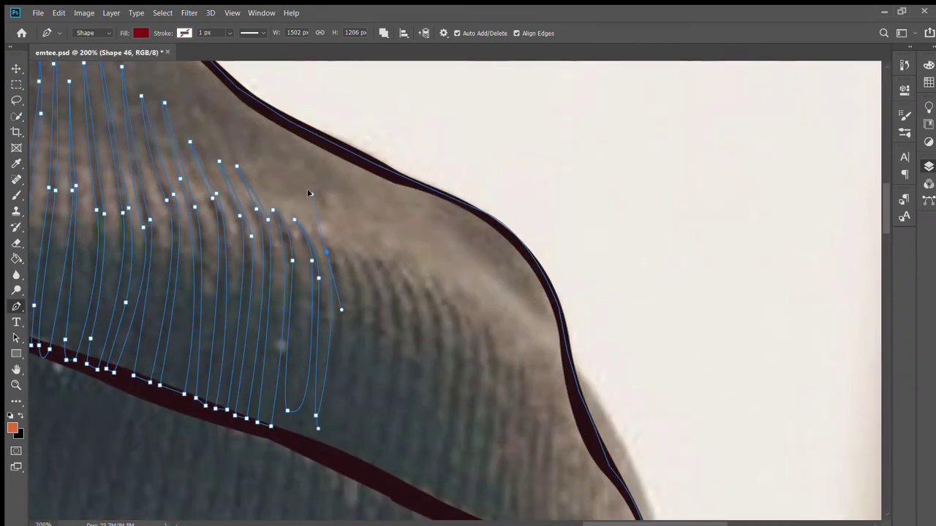
drag(333, 260, 343, 291)
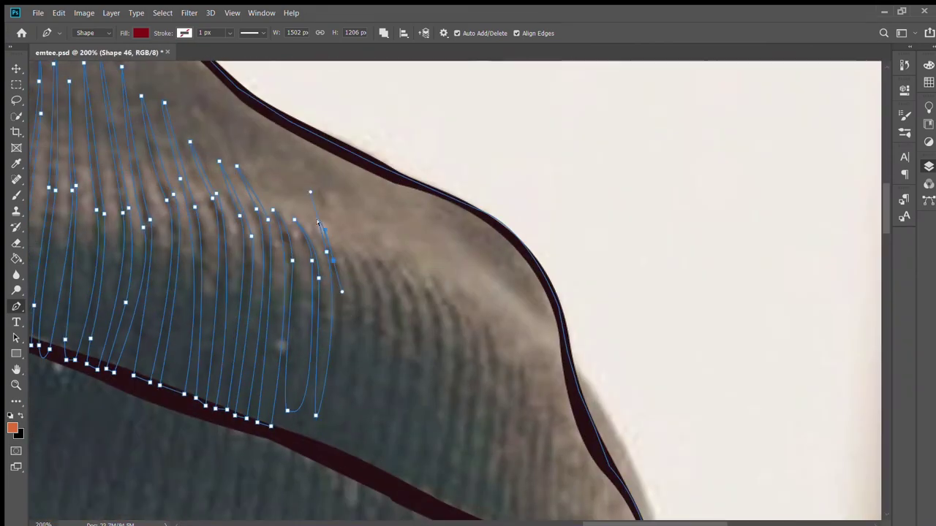
drag(330, 418, 352, 389)
drag(355, 426, 354, 435)
drag(367, 268, 347, 80)
- Extend the rib strands further right with new bottom and top points
drag(375, 437, 402, 393)
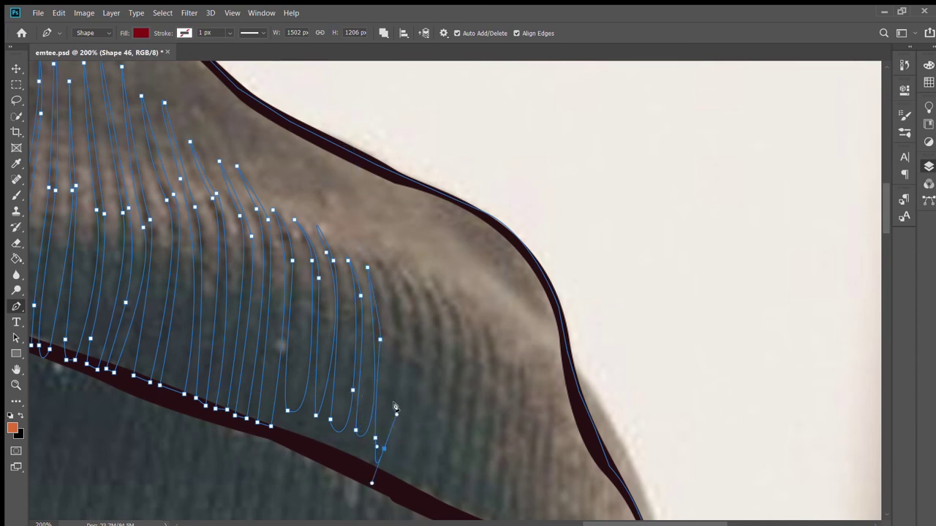
drag(385, 289, 373, 256)
drag(405, 436, 403, 410)
drag(407, 293, 340, 261)
mouse_move(353, 419)
mouse_down()
mouse_move(367, 417)
mouse_move(369, 511)
mouse_up()
- Add the last rib strands on the right side of the crown
click(396, 181)
drag(397, 319, 411, 330)
click(412, 212)
click(417, 335)
click(429, 339)
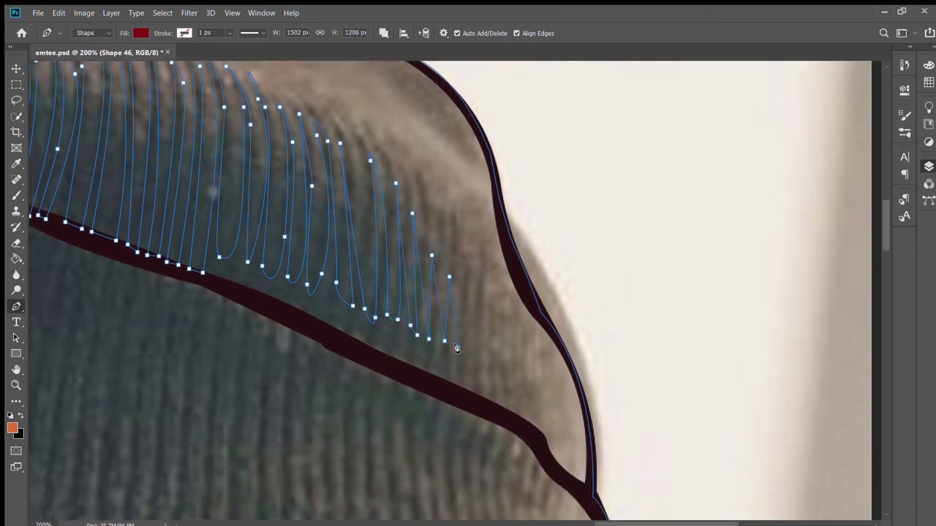
- Run the path's lower edge back leftward along the dark brim outline
click(486, 408)
click(402, 369)
click(314, 331)
click(264, 306)
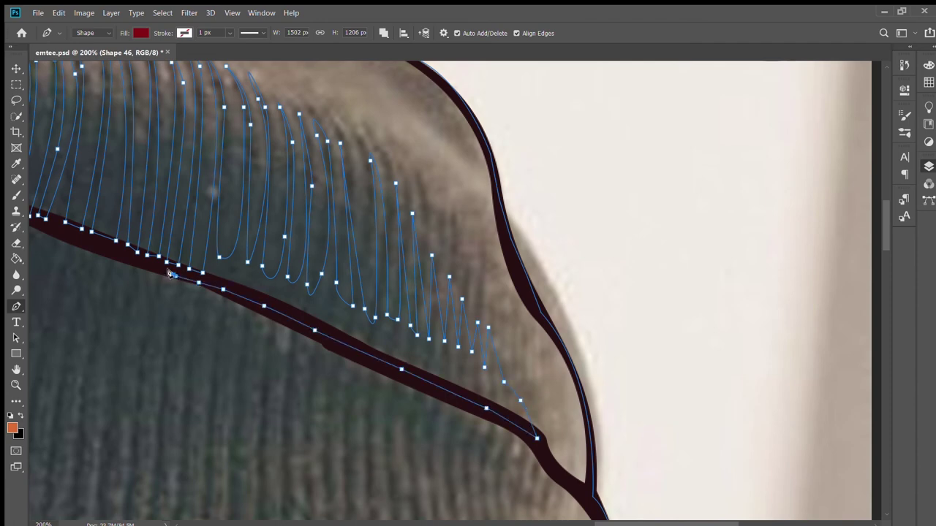
scroll(172, 282, left, 4)
click(190, 227)
scroll(172, 218, left, 2)
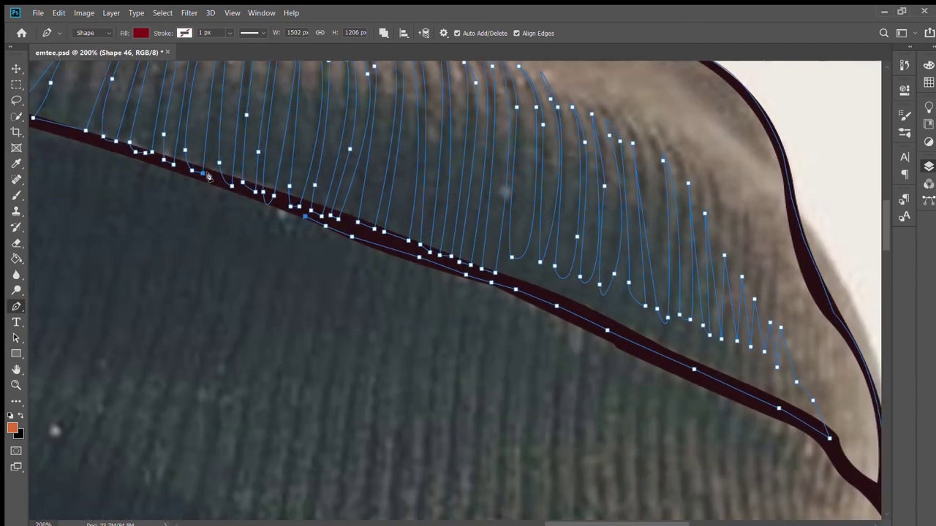
scroll(427, 428, left, 8)
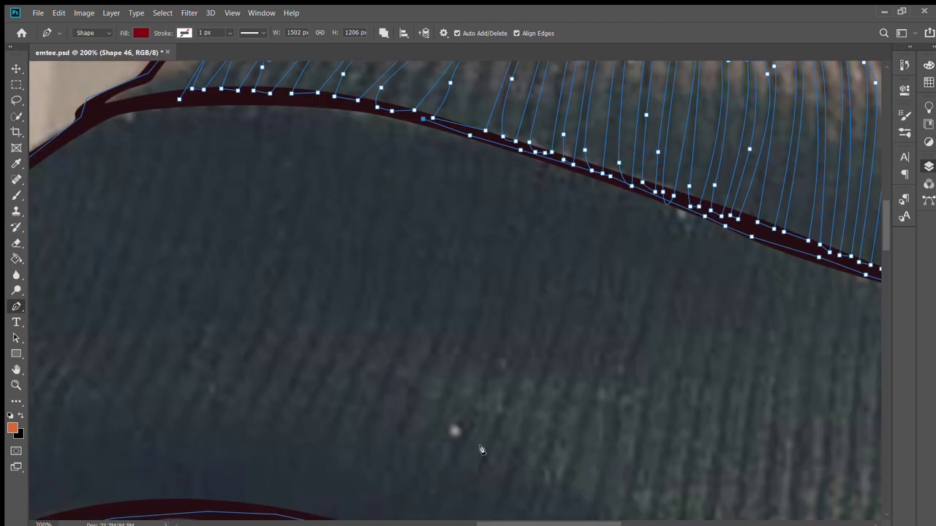
click(355, 107)
click(320, 104)
click(276, 101)
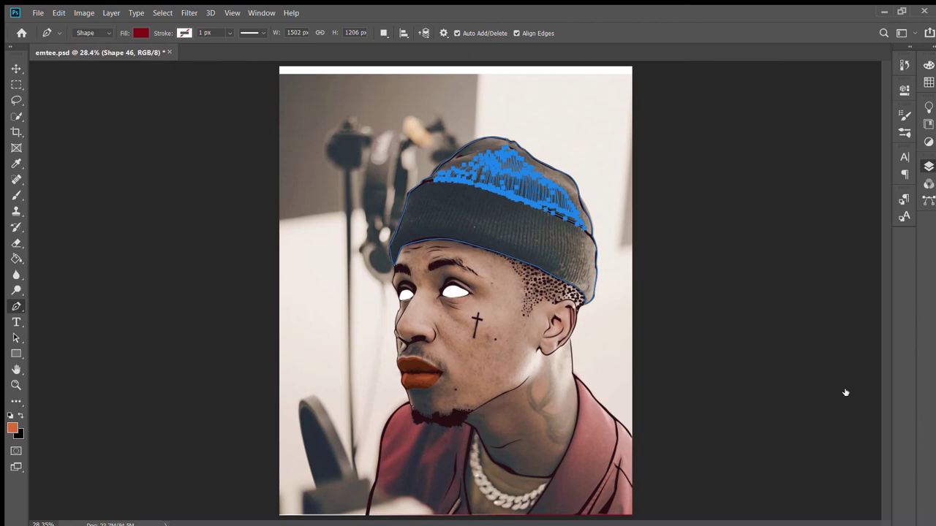
- Duplicate the rib strand layer, deselect the hat shapes and save emtee.psd
key(alt+bracketright)
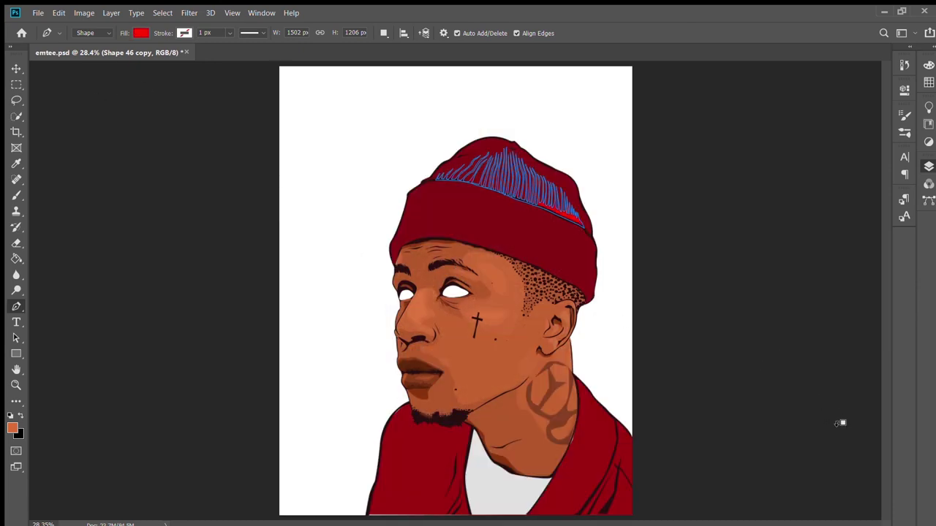
key(v)
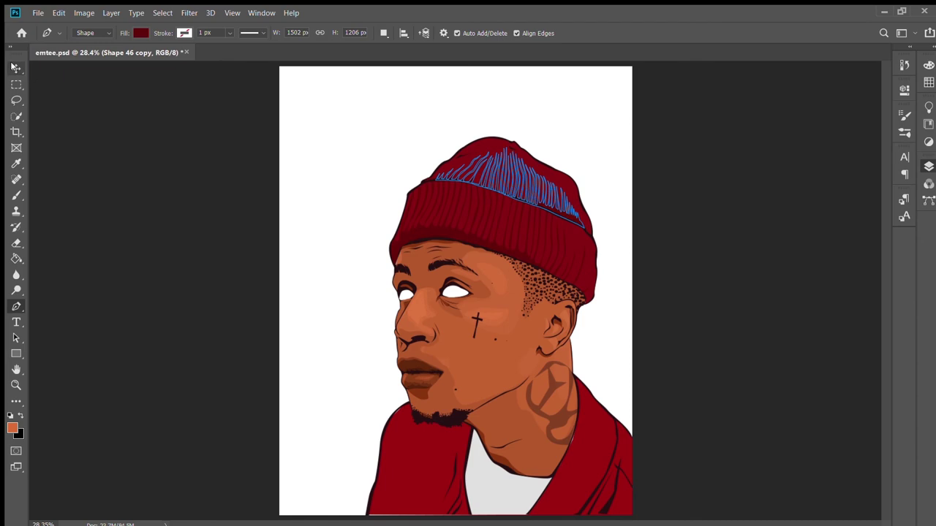
click(200, 270)
key(ctrl+s)
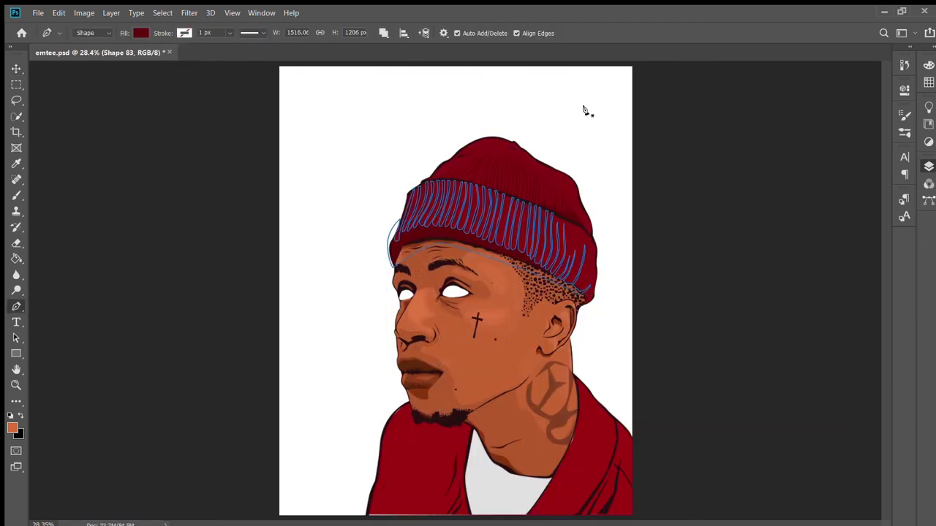
key(ctrl+plus)
key(ctrl+plus)
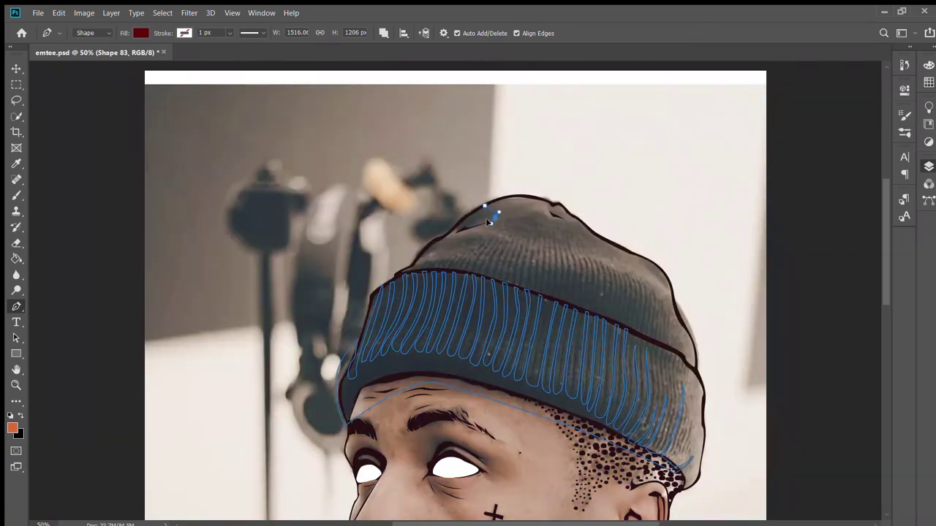
- Trace shading outlines down the crown's left edge, through the dip and along the right slope
key(ctrl+plus)
click(453, 219)
click(429, 236)
click(369, 287)
scroll(559, 149, right, 5)
click(386, 187)
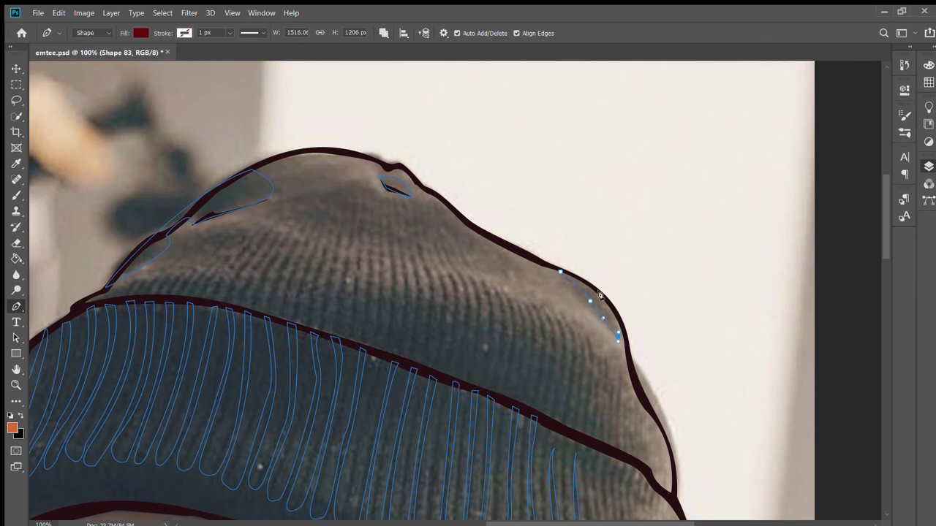
click(618, 336)
key(Escape)
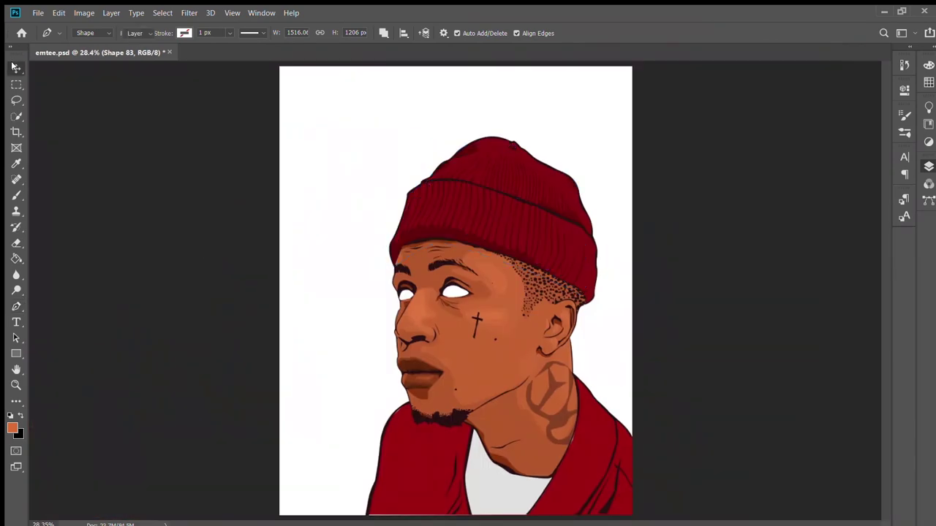
- Select the hat layer and start a highlight shape on the cuff's right side
key(v)
key(ctrl+plus)
key(ctrl+plus)
click(302, 155)
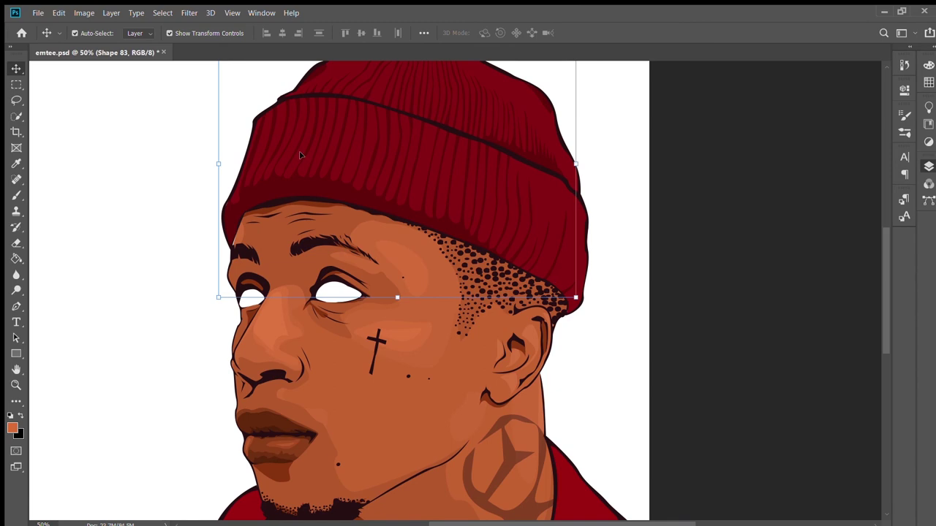
key(p)
click(536, 181)
drag(522, 257, 532, 244)
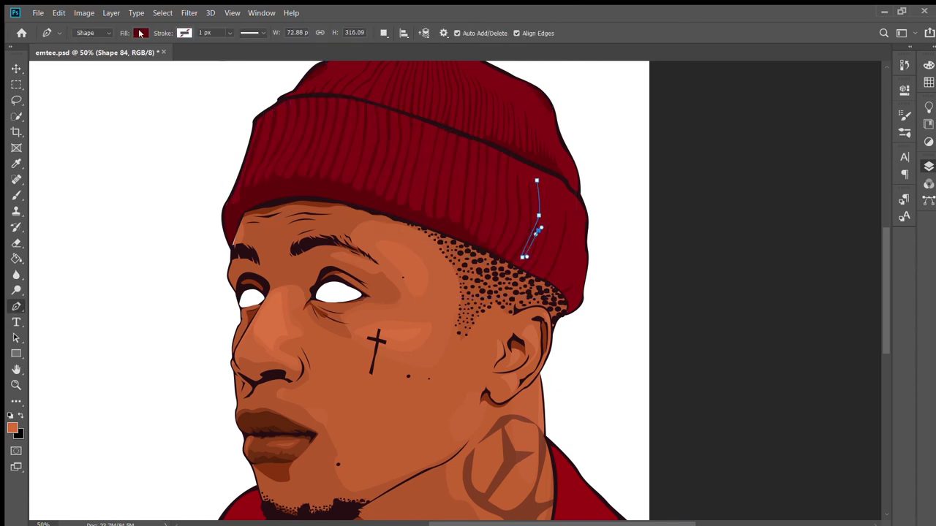
- Sample a lighter crimson and extend the highlight shape curving along the cuff
key(i)
key(p)
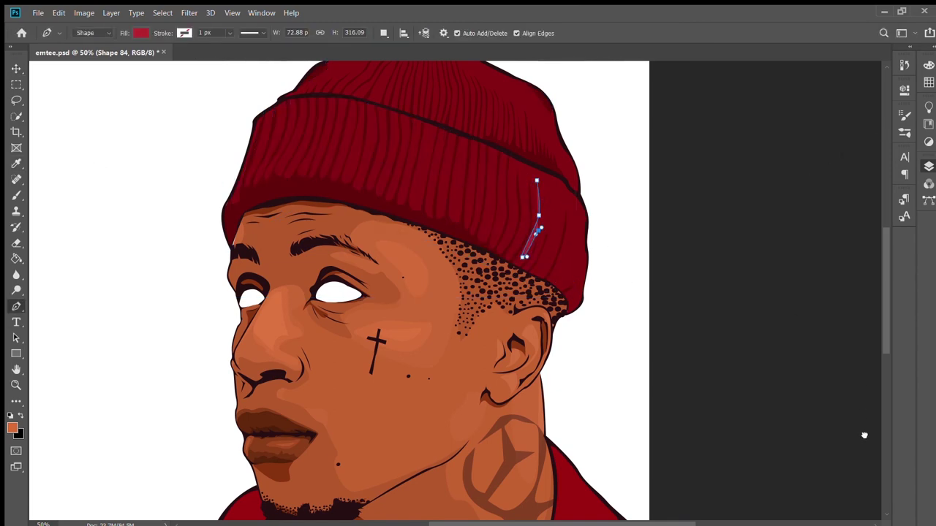
key(ctrl+plus)
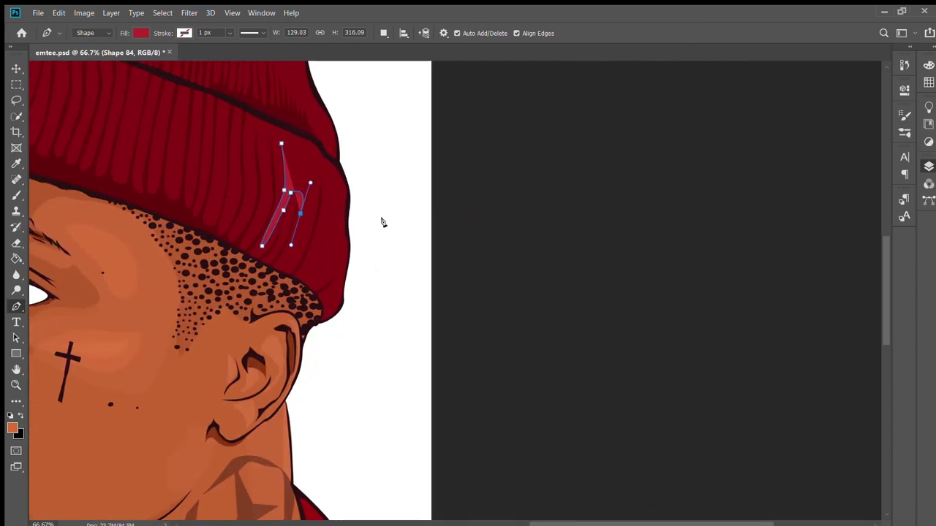
click(285, 220)
click(307, 228)
drag(282, 277, 268, 272)
drag(325, 193, 329, 182)
- Close the highlight down the cuff's right edge, then view the whole portrait
click(308, 257)
click(300, 284)
click(318, 314)
click(346, 314)
click(347, 217)
click(16, 68)
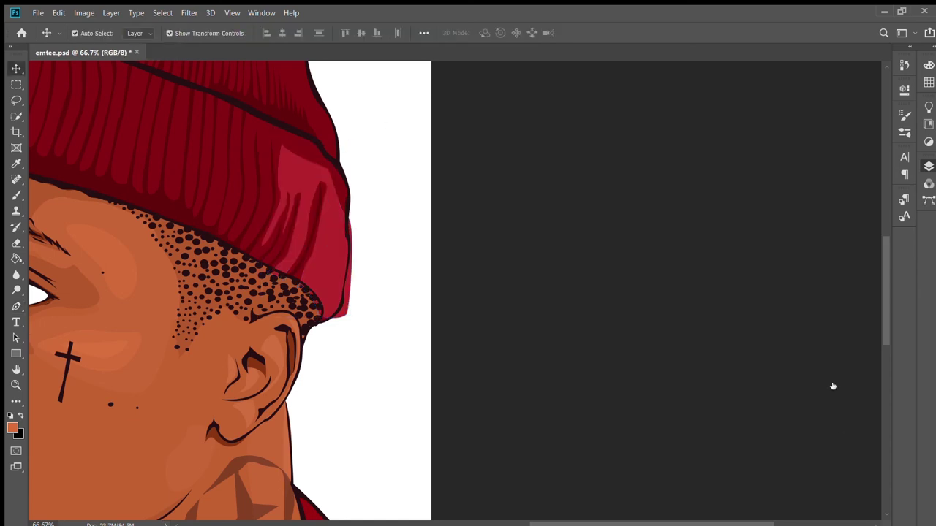
key(ctrl+0)
click(587, 277)
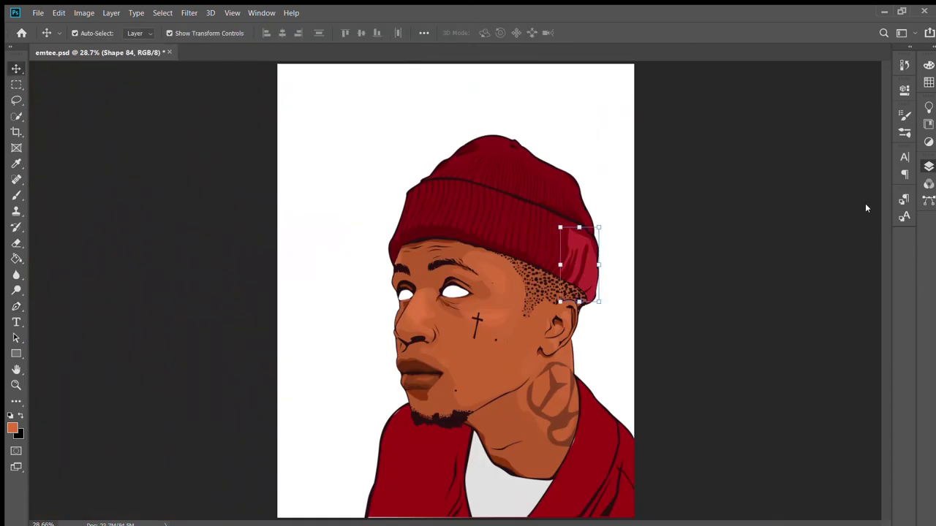
- Rotate and enlarge the highlight shape with Free Transform so it fits
key(ctrl+t)
drag(867, 209, 660, 199)
key(Return)
- Begin a rib strand at the hat's left edge, sampling the hat's dark red for its fill
key(p)
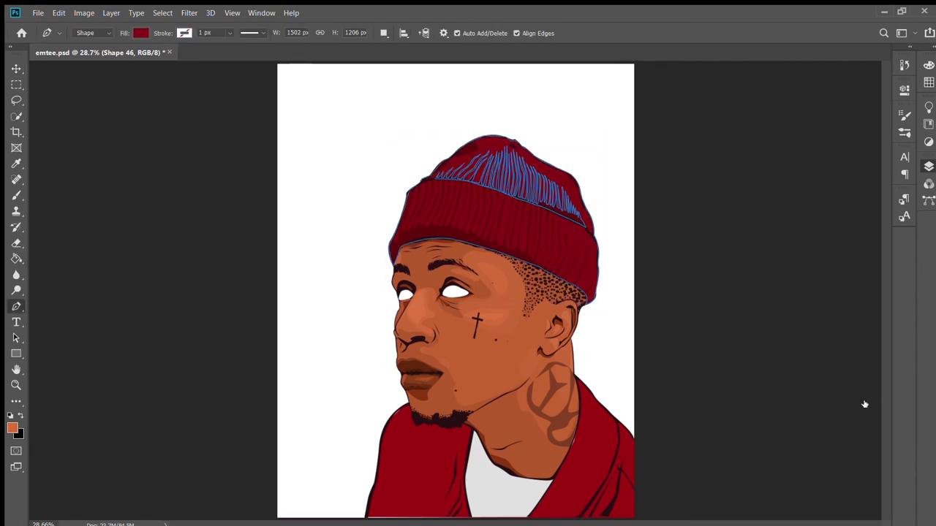
key(ctrl+plus)
key(ctrl+plus)
key(ctrl+plus)
key(ctrl+plus)
click(317, 129)
click(297, 194)
click(280, 247)
click(141, 33)
key(i)
key(p)
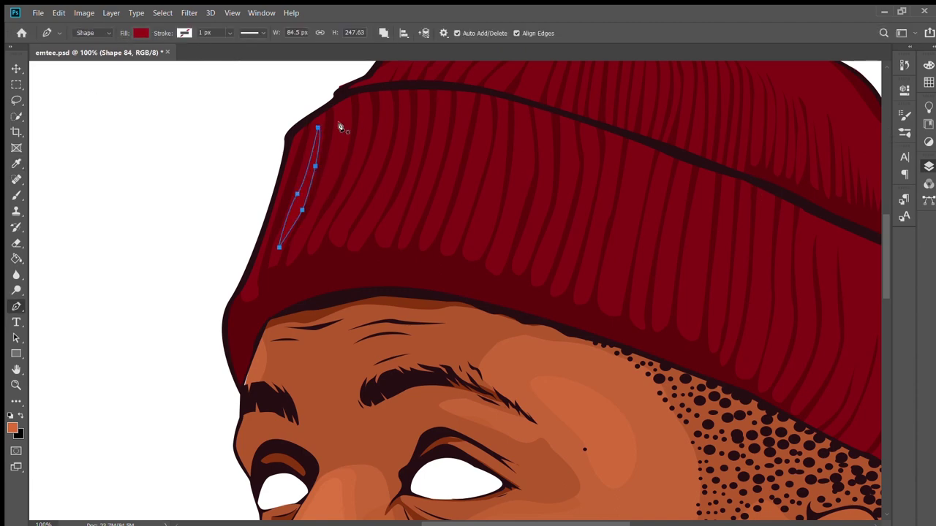
- Run a curved rib strand up the cuff's left side and begin another loop
click(299, 233)
click(310, 221)
click(338, 163)
click(339, 131)
drag(340, 105, 317, 95)
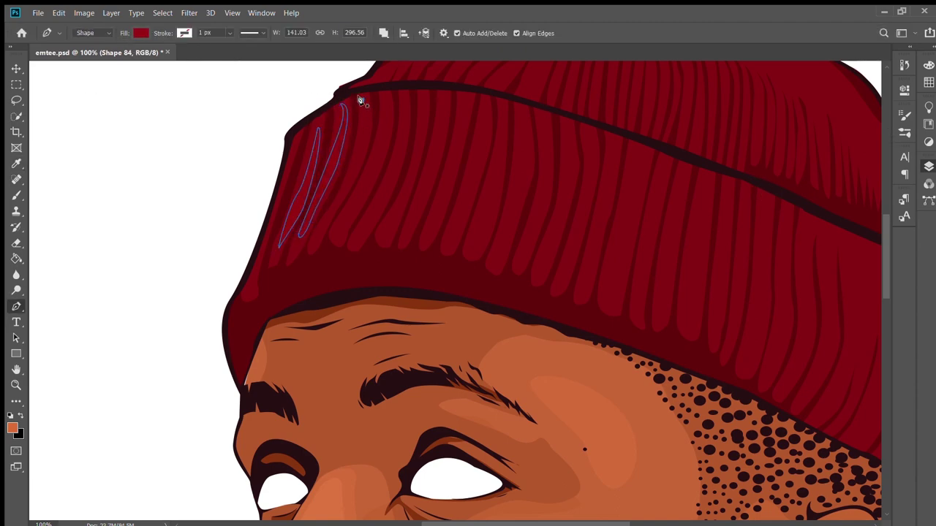
click(316, 242)
click(384, 106)
drag(374, 162, 367, 179)
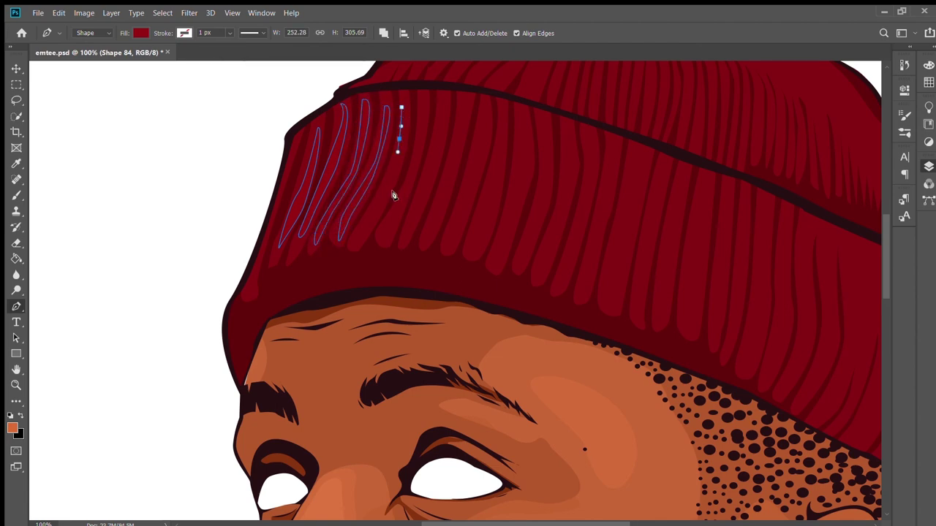
click(399, 137)
- Zoom in closer and outline a small rib strand at the cuff's left end
key(ctrl+plus)
scroll(355, 207, left, 5)
click(271, 214)
click(244, 276)
click(247, 299)
click(260, 296)
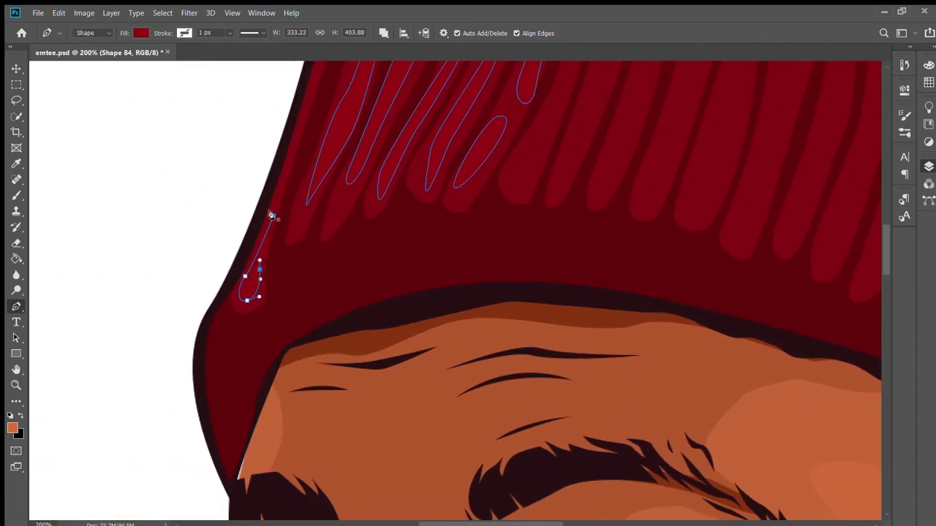
scroll(470, 231, up, 5)
- Trace a closed teardrop-shaped rib strand and begin the next one beside it
click(549, 354)
click(494, 464)
click(493, 500)
click(509, 484)
click(550, 391)
click(570, 313)
click(585, 350)
click(541, 484)
click(574, 416)
click(606, 339)
click(616, 196)
drag(657, 201, 671, 201)
- Finish the next teardrop rib strand with a curved lower point
click(628, 315)
click(604, 401)
click(575, 495)
drag(600, 464, 605, 447)
click(629, 382)
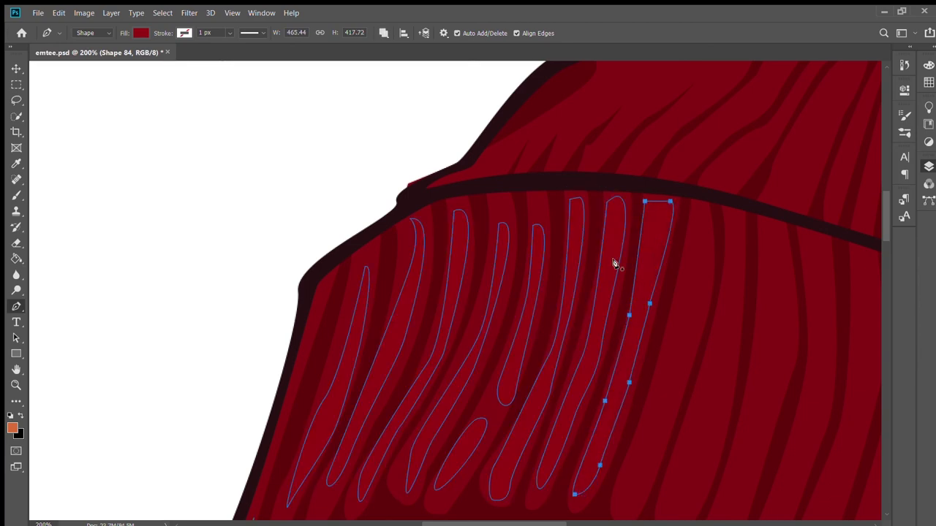
scroll(636, 233, down, 2)
scroll(629, 248, right, 5)
- Outline another curved rib strand on the cuff, closing it at its start point
click(516, 146)
click(463, 359)
click(435, 434)
drag(483, 362, 493, 334)
click(515, 146)
drag(549, 158, 542, 203)
click(501, 362)
drag(477, 455, 483, 461)
drag(485, 383, 492, 389)
click(549, 159)
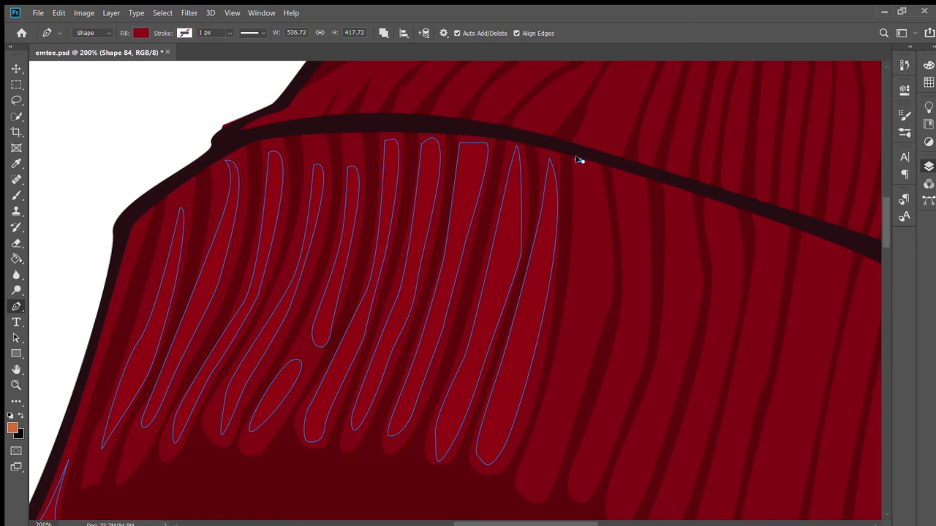
- Add a tall closed rib strand and another closed strand to its right
click(578, 251)
drag(542, 422, 535, 441)
drag(527, 492, 538, 489)
click(602, 301)
click(598, 178)
click(578, 157)
click(613, 168)
click(644, 260)
click(643, 345)
click(581, 465)
click(580, 496)
click(612, 168)
- Trace the next closed rib strand further right along the cuff
drag(634, 183, 388, 119)
click(366, 117)
click(362, 252)
click(340, 366)
click(307, 439)
click(371, 325)
click(395, 219)
- Draw a tall closed rib strand to the right and add another small one
click(366, 117)
click(420, 132)
click(412, 257)
click(352, 459)
click(419, 295)
click(408, 136)
click(459, 142)
click(402, 432)
click(458, 313)
- Outline two more curved rib strands, closing each at its starting point
click(460, 142)
click(512, 180)
drag(487, 315, 482, 329)
click(465, 516)
click(539, 219)
click(512, 181)
click(570, 201)
click(541, 267)
drag(535, 363, 532, 374)
click(570, 201)
- Add two more curved rib strands toward the cuff's right, closing each at the top
click(606, 217)
drag(592, 278, 586, 317)
key(ctrl+minus)
key(ctrl+plus)
drag(550, 399, 571, 384)
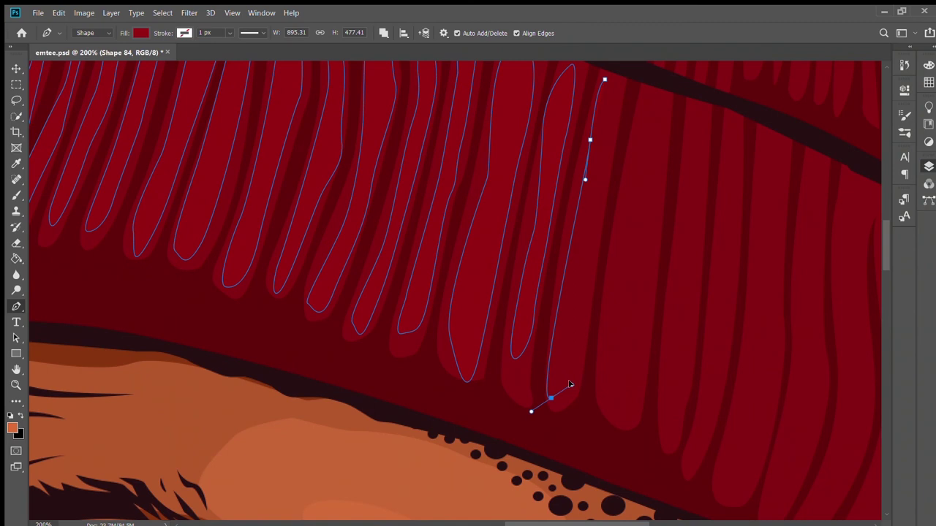
click(605, 79)
click(657, 96)
click(634, 116)
click(619, 256)
click(628, 420)
drag(646, 291, 645, 274)
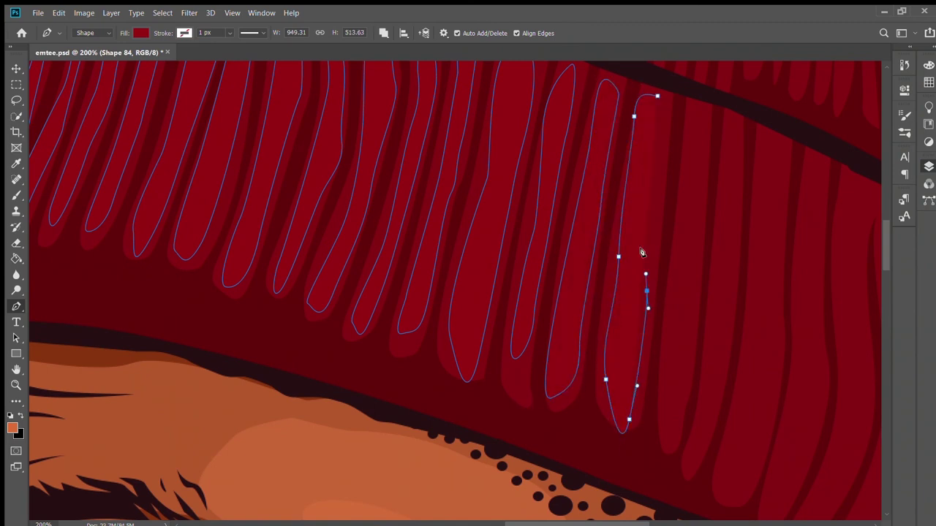
click(657, 96)
- Scroll right and close two more rib outlines at the cuff's right side
scroll(622, 251, right, 5)
click(547, 108)
click(531, 197)
click(535, 422)
drag(539, 352, 541, 338)
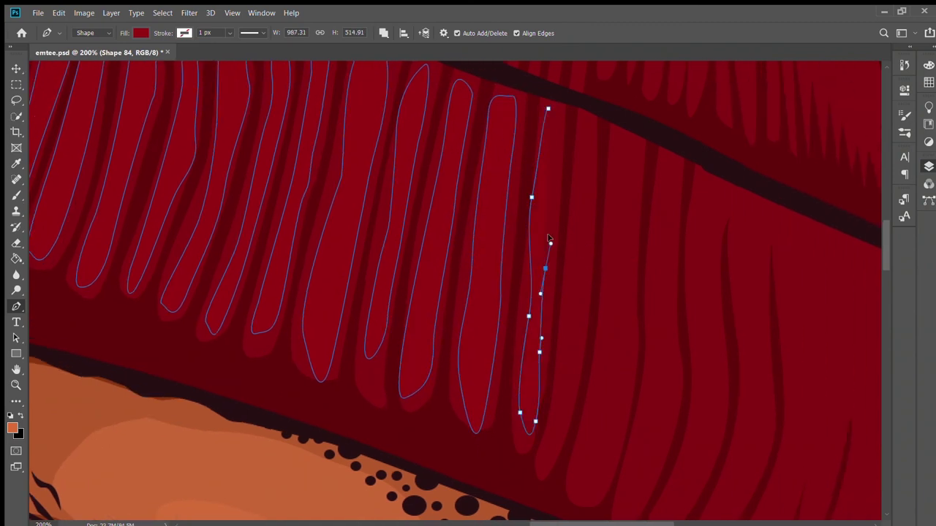
click(547, 108)
click(589, 121)
click(579, 123)
drag(571, 194, 568, 205)
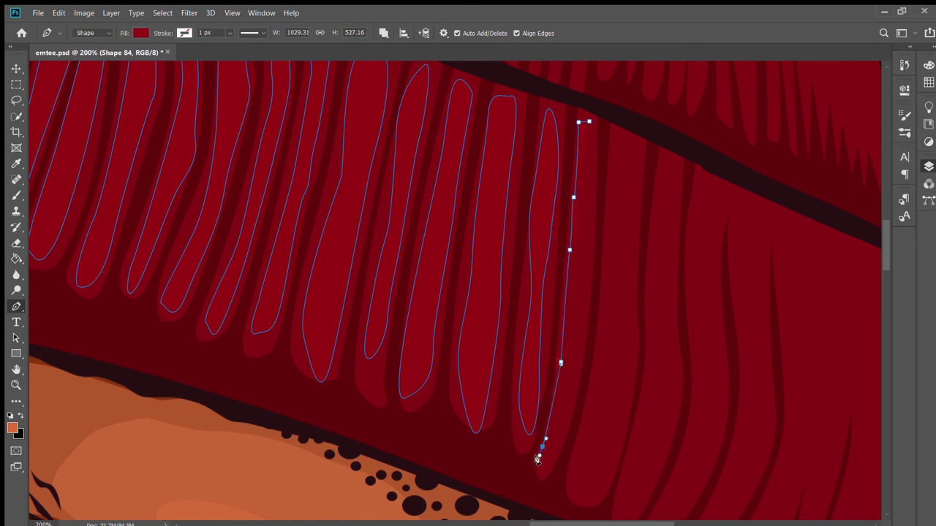
click(589, 121)
- Trace another curved rib outline, close it, and start the next rib down the cuff
click(636, 142)
click(611, 130)
drag(608, 231, 606, 251)
click(578, 473)
drag(633, 212, 637, 182)
click(636, 142)
click(672, 164)
scroll(664, 283, down, 1)
click(671, 377)
click(631, 471)
drag(652, 334, 655, 307)
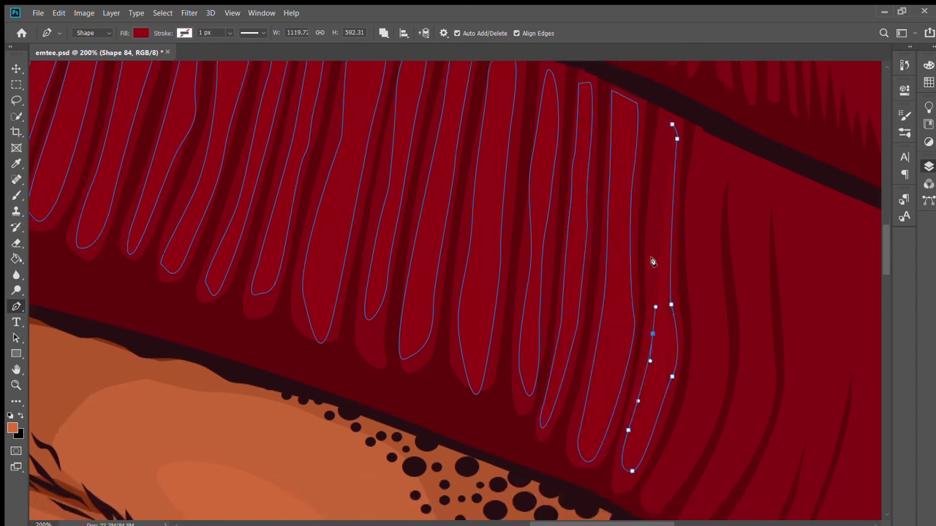
- Zoom out and extend rib outlines down the beanie's right edge
key(ctrl+minus)
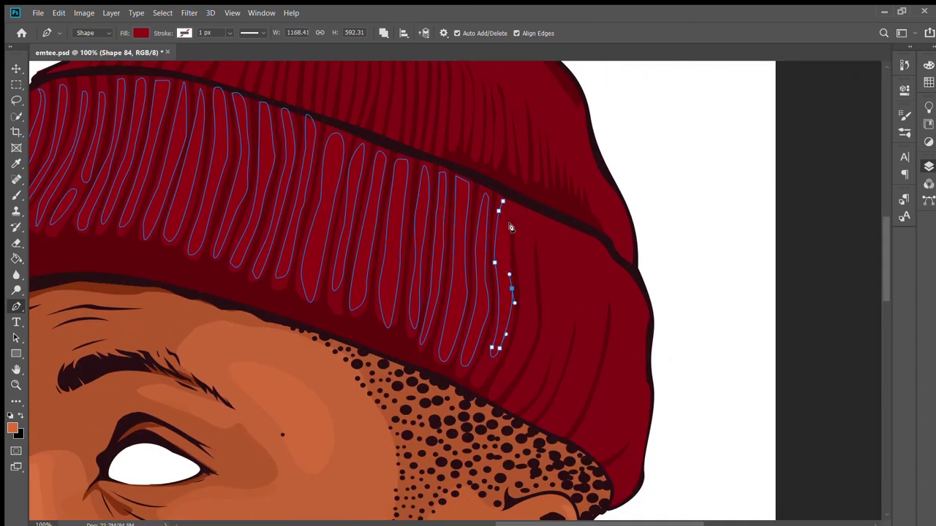
click(517, 338)
click(500, 388)
drag(534, 313, 535, 295)
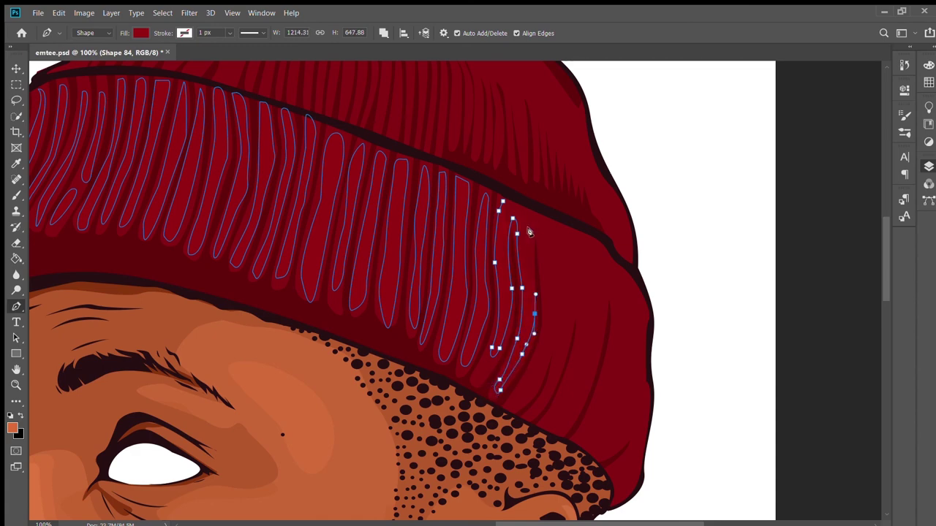
click(555, 343)
click(529, 421)
- Trace the path down the last cuff ribs to the hat's bottom edge
click(548, 397)
click(575, 320)
click(561, 431)
click(606, 294)
click(593, 410)
click(577, 438)
click(596, 456)
click(609, 470)
click(626, 437)
click(618, 498)
- Run the outline up the hat's right edge to the crown's right shoulder
click(647, 411)
click(637, 326)
drag(580, 242, 563, 234)
scroll(585, 220, up, 3)
click(628, 347)
click(612, 290)
click(581, 216)
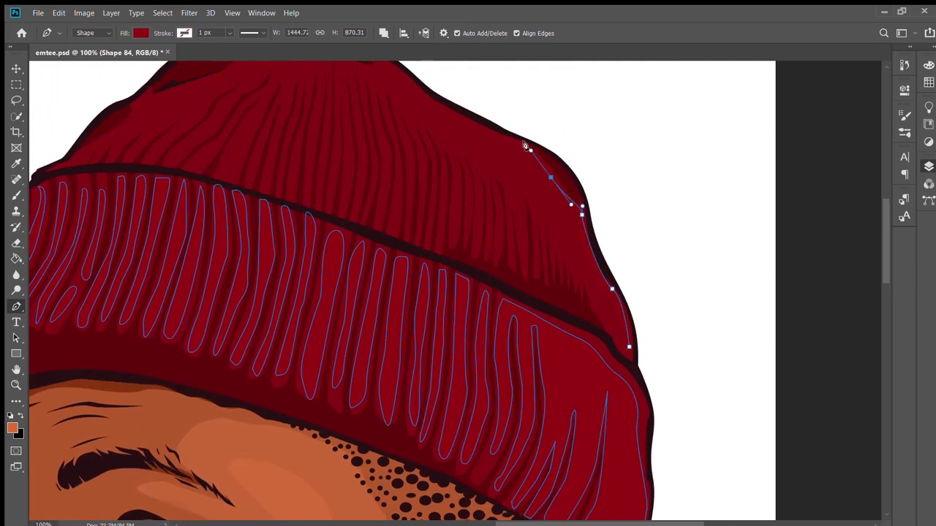
scroll(533, 168, up, 2)
- Continue the outline across the crown's top and down to the hat's left edge
drag(399, 137, 391, 126)
click(358, 99)
click(293, 89)
click(230, 96)
click(217, 137)
click(149, 167)
click(75, 216)
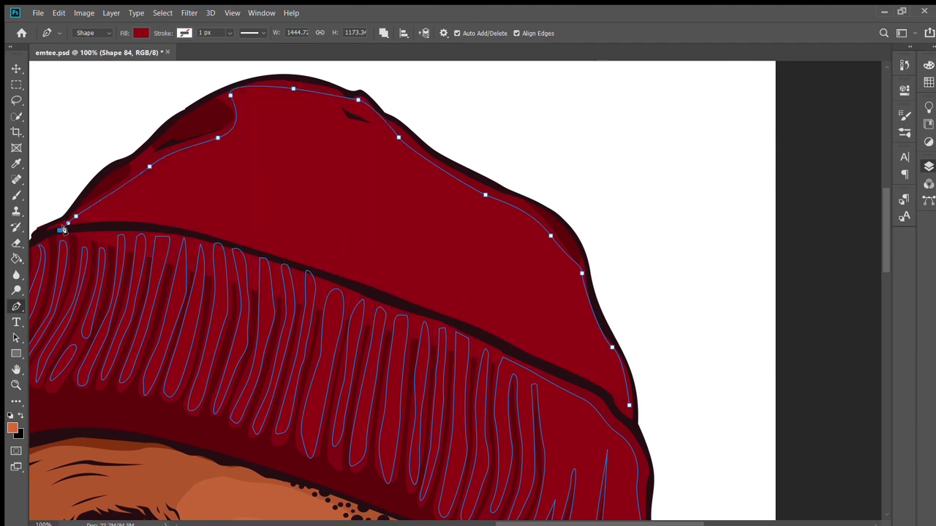
- Trace back along the cuff line, close the shape, and zoom to fit the portrait
click(140, 230)
click(173, 233)
click(201, 240)
click(236, 248)
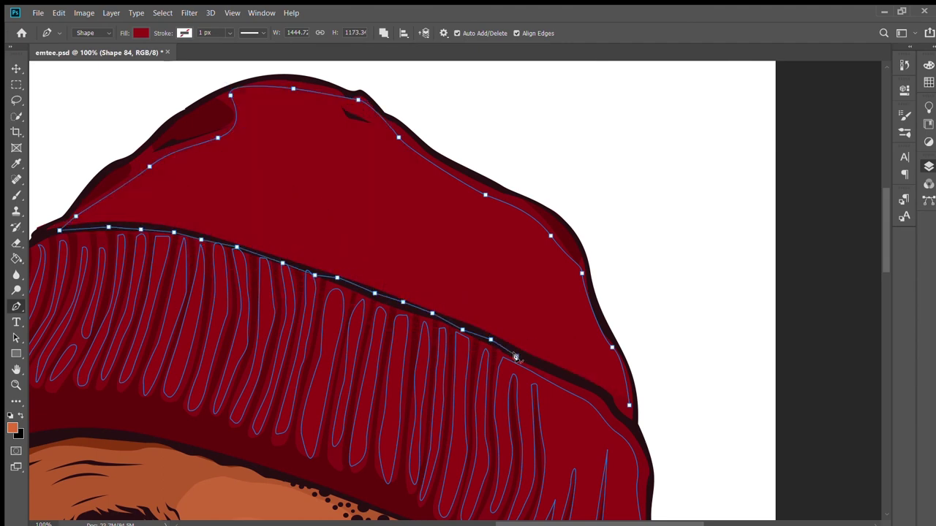
click(619, 415)
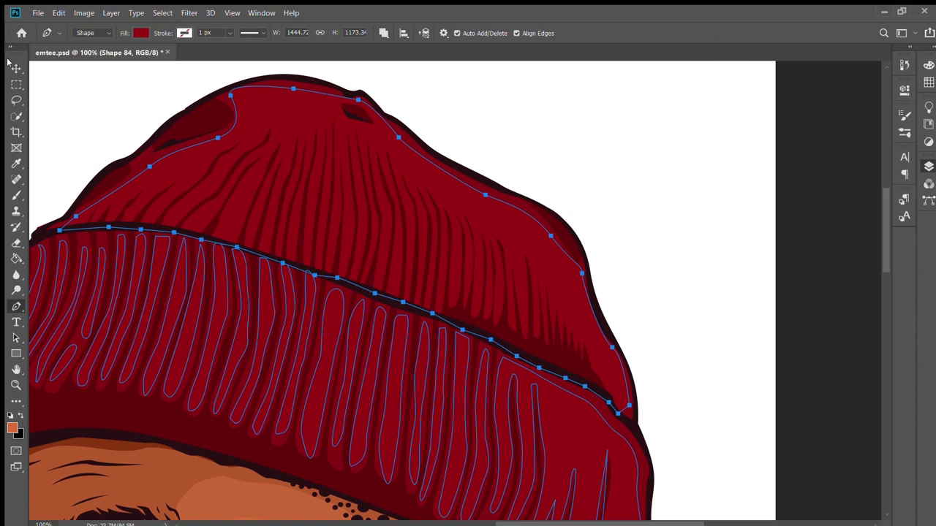
click(15, 68)
key(ctrl+0)
key(ctrl)
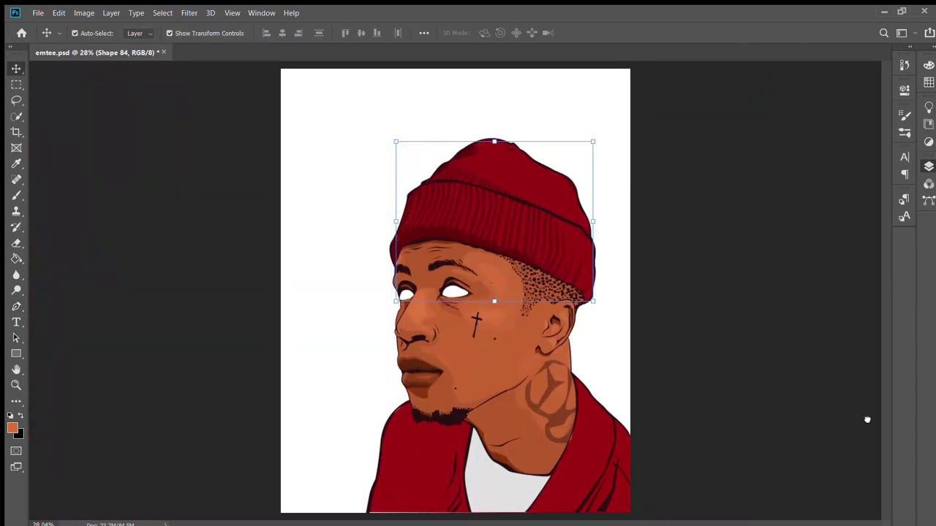
- Zoom in on the hat and zig-zag the Pen path over the first crown rib stripe
key(p)
key(ctrl+plus)
key(ctrl+plus)
key(ctrl+plus)
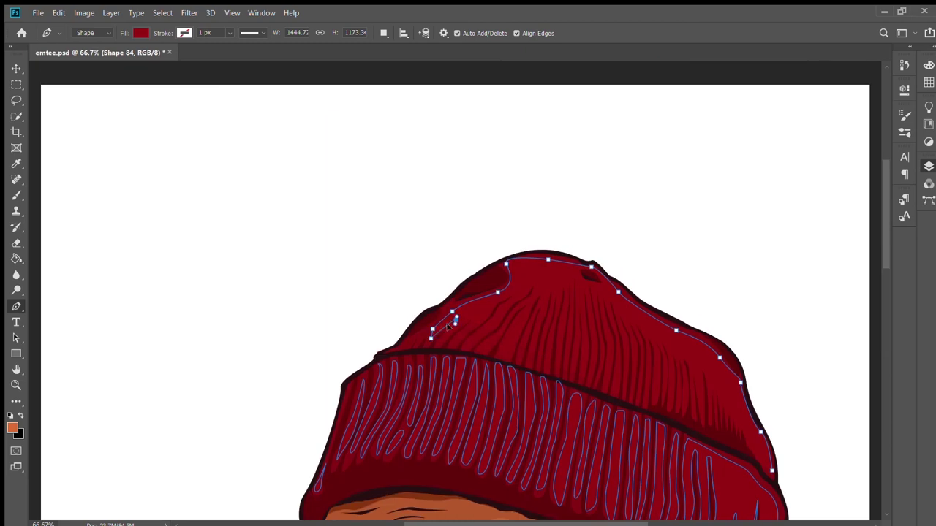
scroll(516, 292, up, 1)
scroll(517, 292, up, 1)
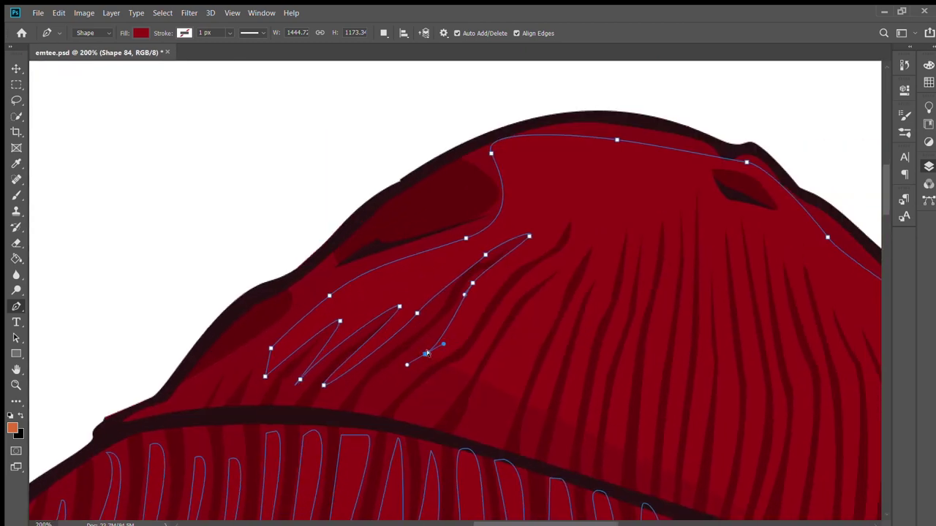
click(570, 217)
click(528, 307)
click(426, 388)
click(511, 285)
click(485, 377)
click(495, 443)
click(535, 343)
click(572, 295)
click(600, 239)
- Outline the next small crown stripes down to their bases and back up
click(580, 254)
click(541, 401)
click(527, 445)
click(553, 456)
click(561, 458)
click(564, 407)
click(588, 341)
click(608, 282)
click(613, 259)
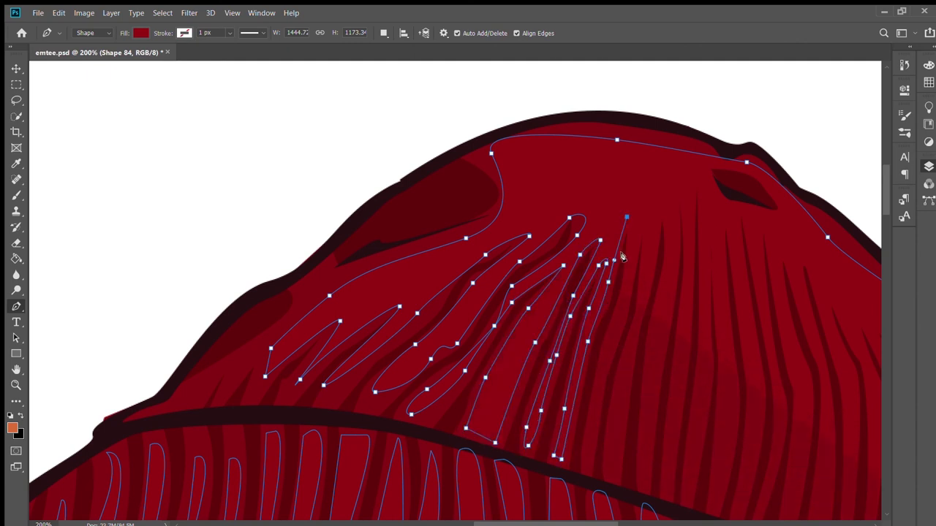
- Zig-zag down and up the following crown stripes toward the right
click(608, 429)
click(610, 481)
click(616, 483)
click(625, 389)
click(638, 326)
click(660, 214)
click(641, 451)
click(643, 471)
click(657, 406)
click(674, 198)
click(683, 289)
click(676, 382)
- Pan the view and continue zig-zagging over further crown rib stripes
click(698, 180)
click(710, 244)
click(722, 342)
click(720, 433)
click(710, 484)
scroll(708, 486, right, 5)
scroll(707, 486, down, 3)
click(566, 441)
click(585, 393)
click(595, 304)
click(567, 127)
- Trace another set of crown stripes between the crown top and the cuff
click(604, 279)
click(594, 435)
click(594, 158)
click(617, 272)
click(620, 459)
click(642, 298)
click(626, 260)
click(611, 177)
click(648, 472)
click(636, 178)
click(680, 443)
- Zig-zag over the stripes on the crown's right side, then pan right
click(708, 276)
click(712, 303)
click(712, 351)
click(703, 465)
click(690, 242)
click(720, 274)
click(721, 491)
click(727, 283)
click(704, 244)
scroll(702, 244, right, 2)
scroll(530, 275, right, 3)
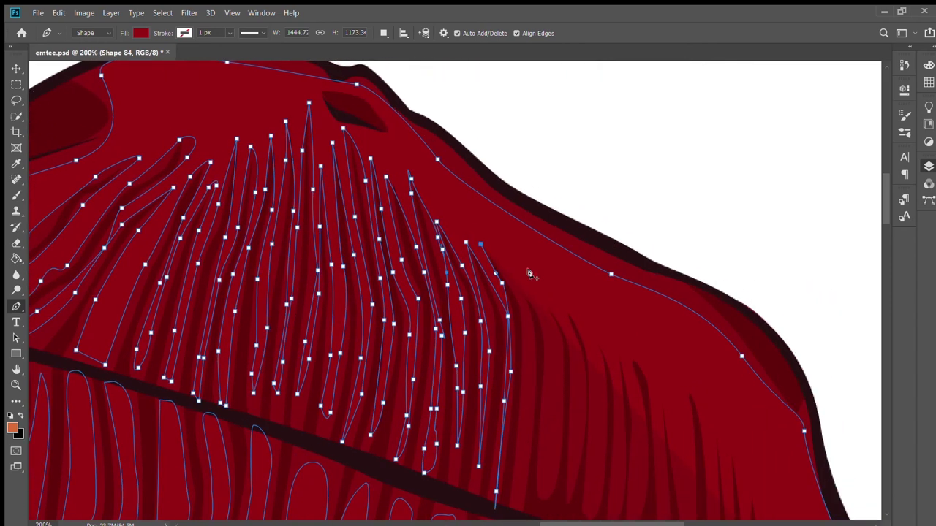
- Outline the stripes nearest the cuff line down and up
click(525, 290)
click(519, 502)
click(546, 298)
click(543, 486)
click(572, 355)
click(572, 473)
click(590, 492)
click(597, 341)
click(630, 508)
click(650, 378)
- Pan the view and trace the final crown rib stripes
scroll(656, 448, down, 2)
scroll(657, 448, right, 3)
scroll(657, 449, down, 2)
click(494, 284)
click(518, 157)
click(519, 307)
click(548, 319)
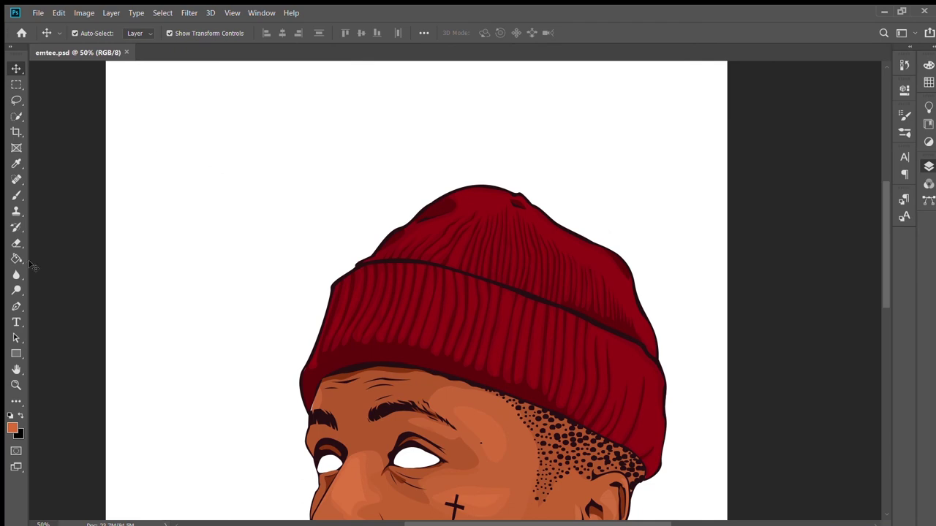
- Draw a lighter-red highlight shape on the beanie's crown top as new layer Shape 85
click(16, 306)
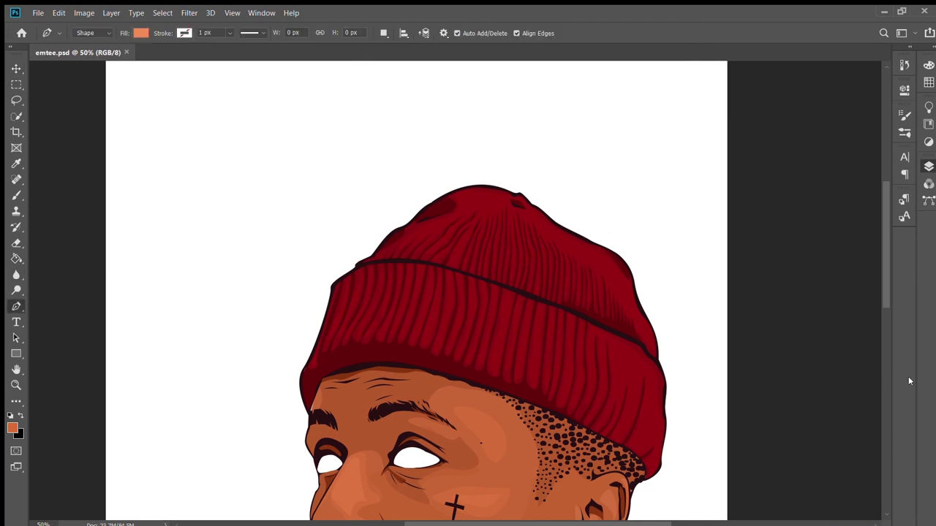
key(ctrl+plus)
click(469, 170)
click(522, 177)
click(480, 167)
key(v)
key(p)
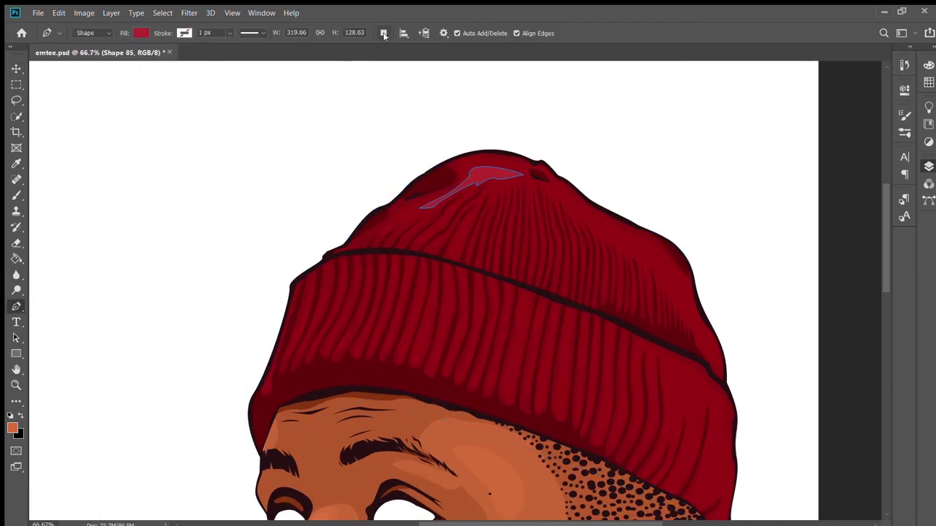
- Add two narrow closed highlight shapes running down the beanie's right edge
click(635, 238)
click(647, 244)
click(659, 252)
click(650, 263)
click(619, 246)
click(586, 219)
click(689, 291)
click(705, 323)
click(715, 357)
click(702, 335)
click(685, 317)
click(667, 282)
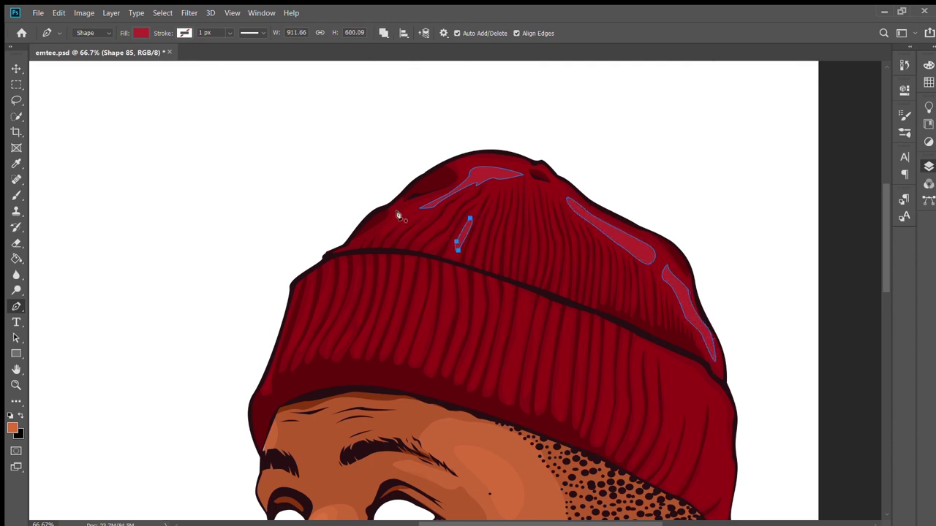
- Draw a curling highlight shape along the cuff's right edge, closing it back at its start
drag(726, 378, 619, 369)
click(561, 353)
click(605, 381)
click(613, 436)
click(624, 477)
click(595, 489)
click(592, 401)
click(572, 394)
click(565, 421)
click(578, 447)
click(562, 353)
- Zoom in and draw three thin highlight shapes on the cuff ribs
key(ctrl+plus)
click(371, 355)
click(375, 366)
click(383, 351)
click(390, 324)
click(397, 245)
click(460, 258)
click(451, 366)
click(256, 245)
click(232, 329)
click(256, 245)
scroll(503, 368, down, 3)
- Add one more thin rib highlight, then zoom out and select the hat highlight layer
click(519, 281)
click(510, 346)
click(515, 359)
click(519, 282)
click(543, 245)
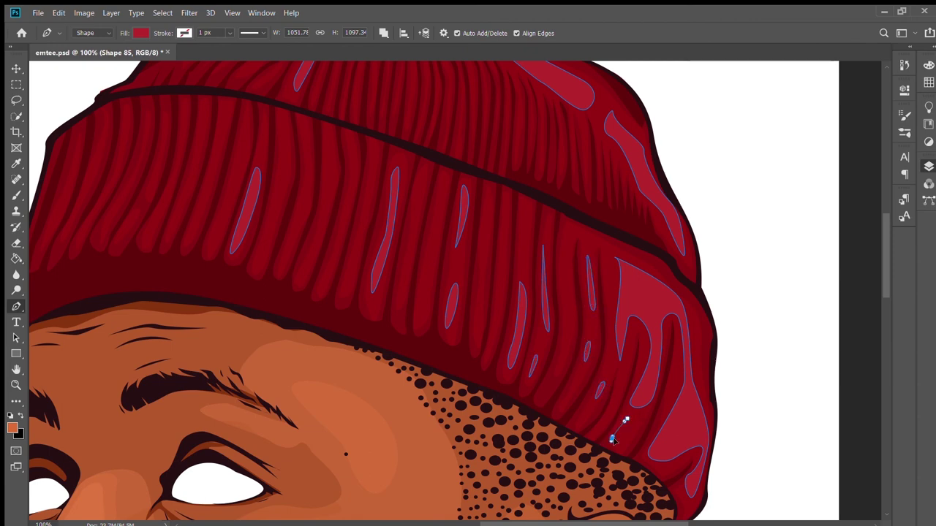
click(611, 421)
key(ctrl+0)
key(v)
click(173, 126)
click(512, 249)
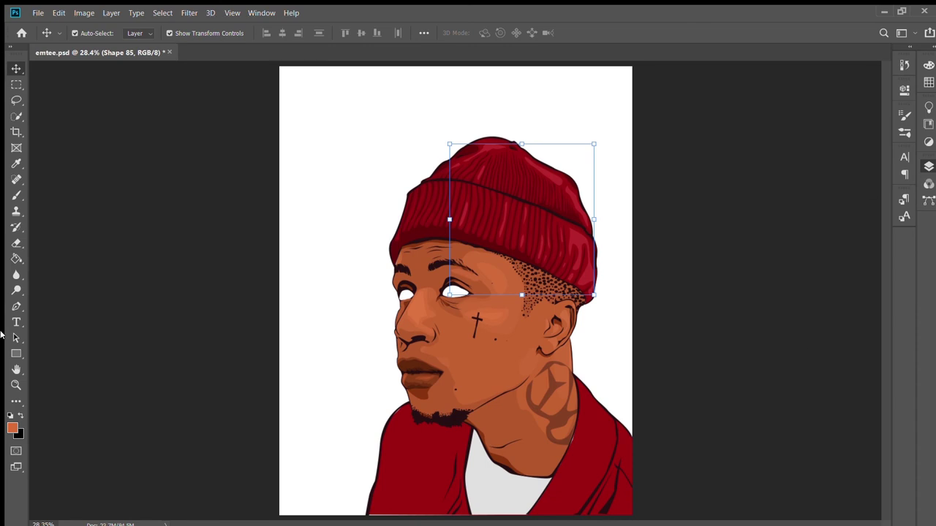
- Save emtee.psd with the new hat highlights and select the Shape 85 layer
key(p)
key(i)
key(p)
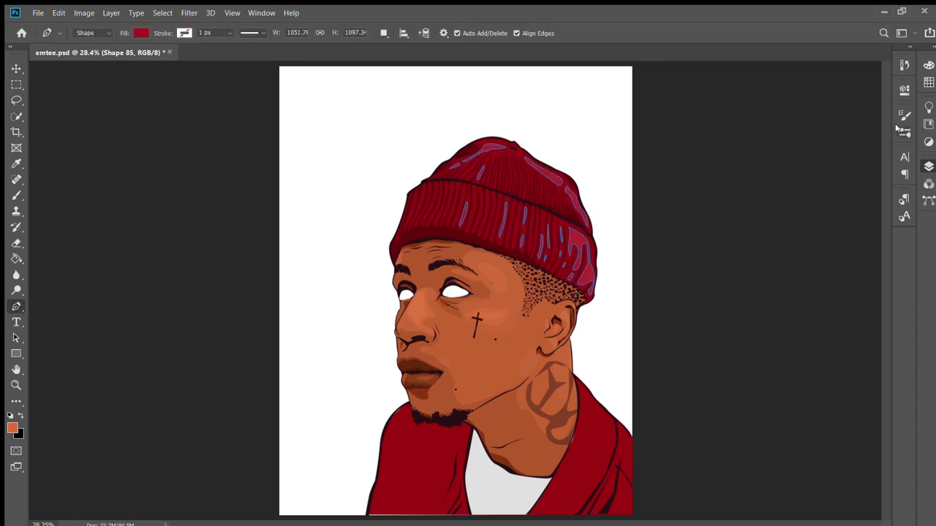
key(v)
click(173, 163)
key(ctrl+s)
click(566, 153)
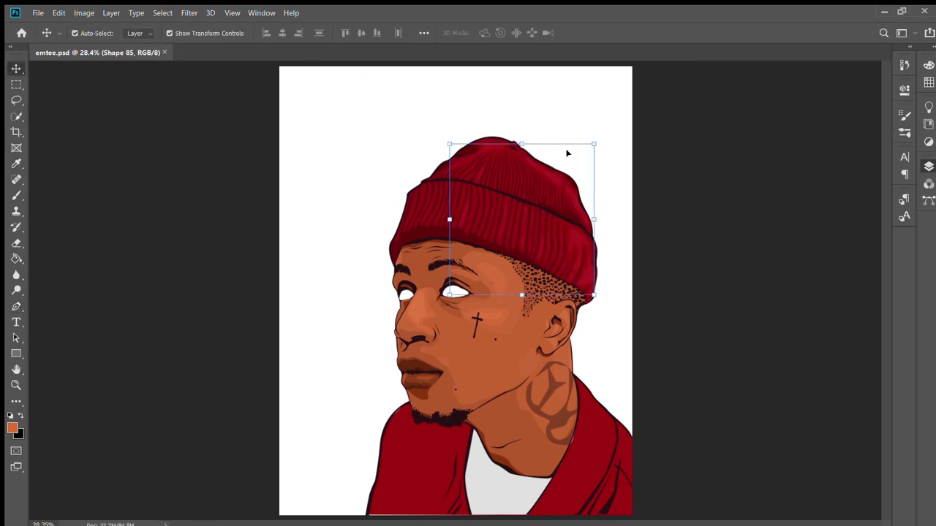
- Zoom in on the face and hat, then fit the whole image to check the highlights
key(p)
key(ctrl+plus)
key(ctrl+plus)
key(ctrl+plus)
key(i)
key(p)
key(v)
key(ctrl+0)
- Save emtee.psd again and zoom in on the hat brim
key(p)
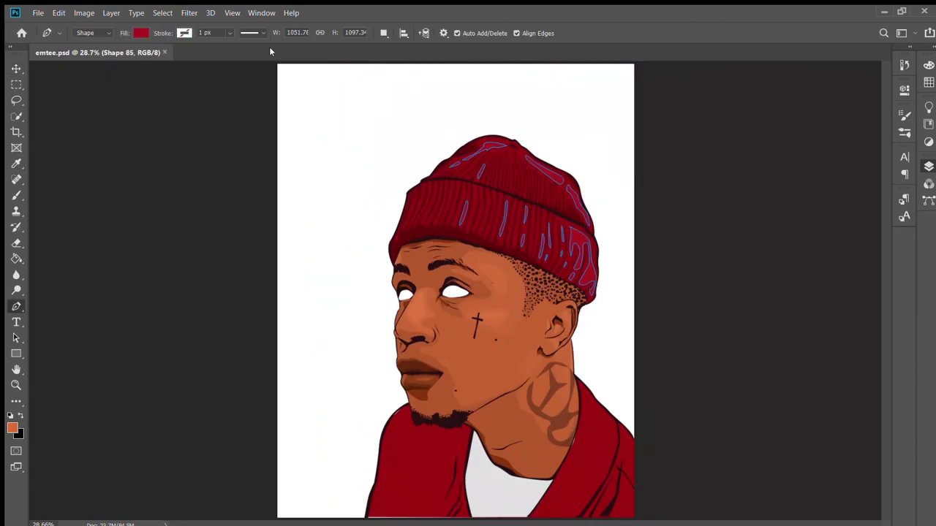
key(i)
key(p)
key(v)
click(167, 191)
key(ctrl+s)
key(ctrl+plus)
key(ctrl+plus)
key(ctrl+plus)
- Draw a closed Shape 86 along the beanie cuff's lower edge above the forehead
key(p)
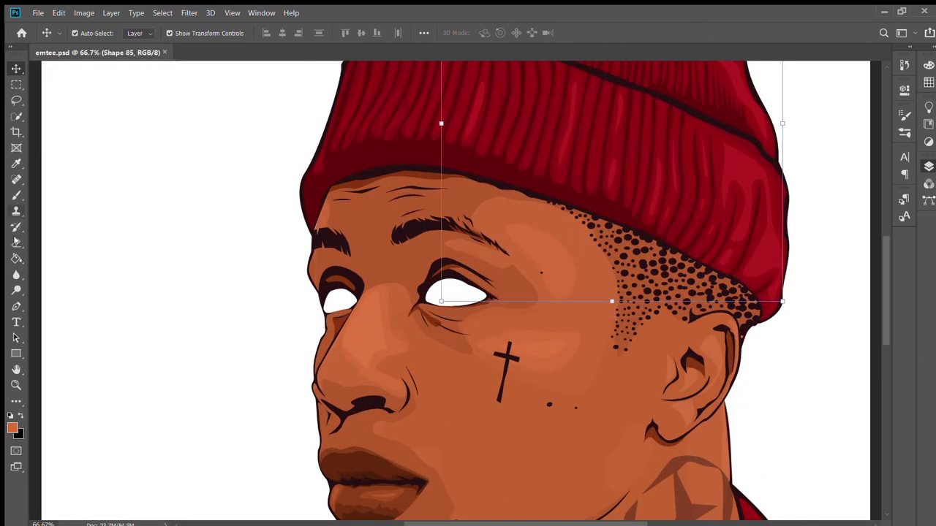
click(283, 171)
drag(311, 190, 322, 180)
click(381, 146)
click(547, 184)
click(601, 217)
click(493, 192)
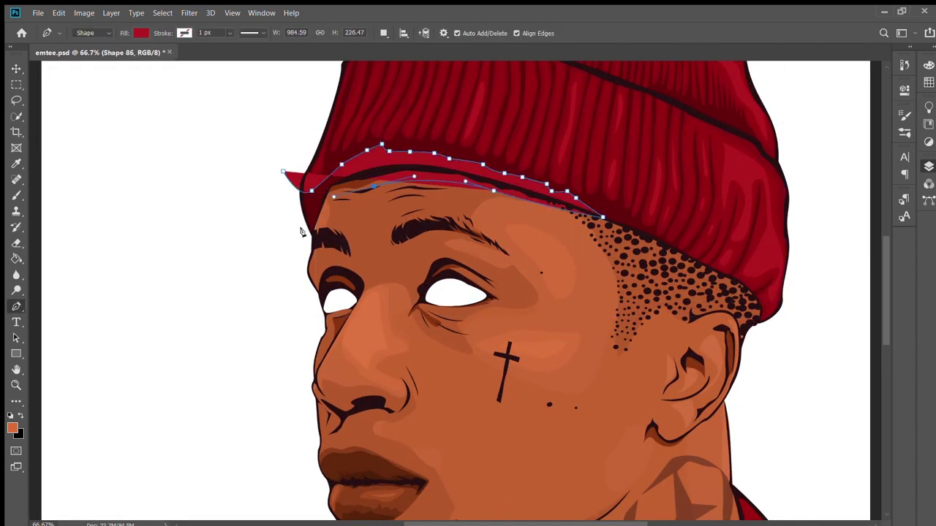
click(323, 239)
click(281, 173)
- Sample a dark maroon fill, save the file, and reselect Shape 86 at 66.7% zoom
key(i)
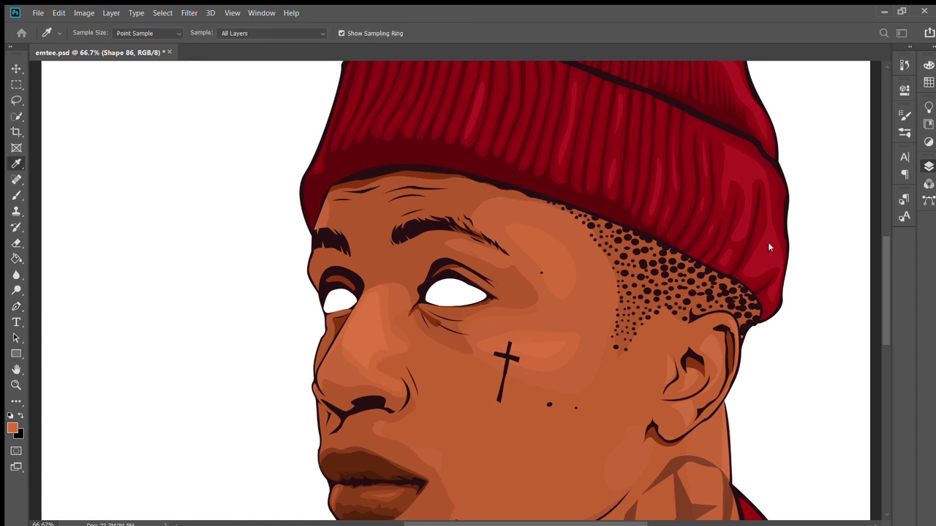
key(p)
key(ctrl+minus)
key(ctrl+0)
key(ctrl+s)
key(ctrl+plus)
key(ctrl+plus)
key(alt+bracketleft)
key(ctrl+plus)
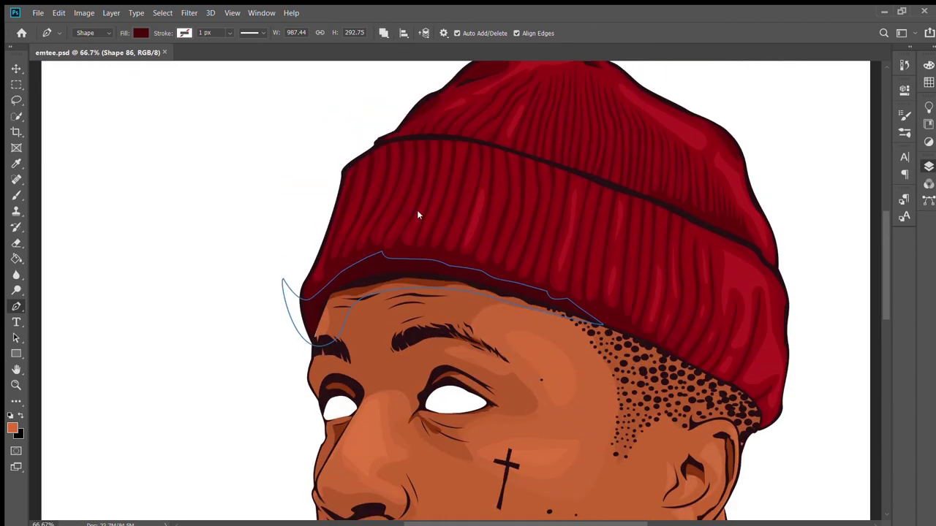
mouse_move(395, 135)
mouse_down()
mouse_move(228, 139)
mouse_move(411, 176)
mouse_up()
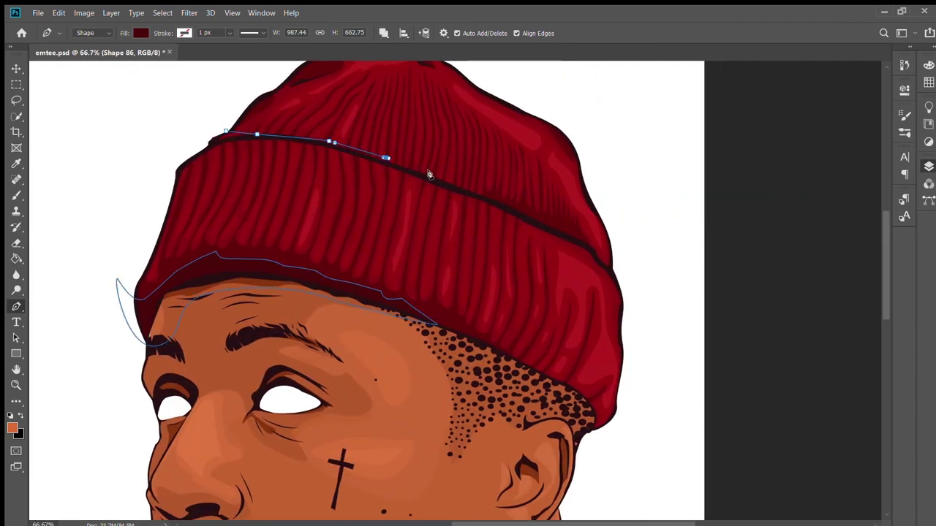
- Close the fold-line shape and drag its anchors upward to raise the crease curve
click(221, 139)
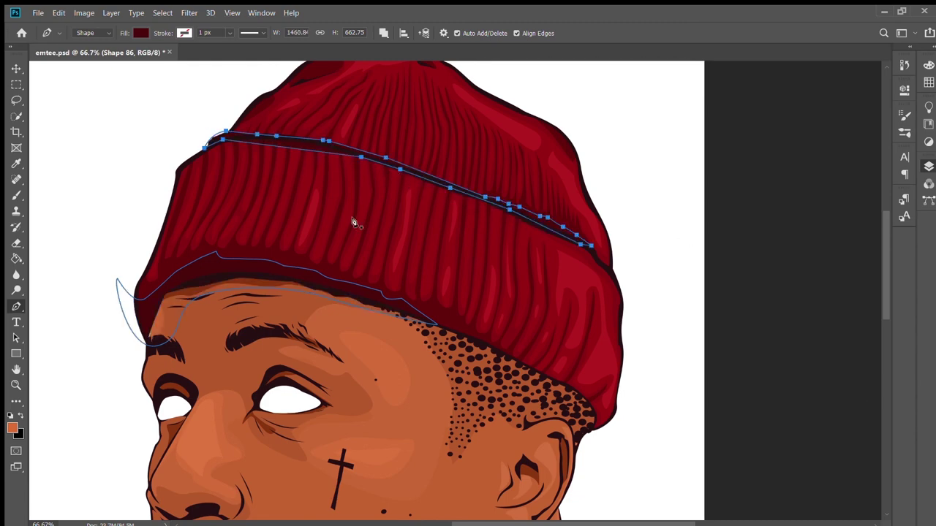
scroll(279, 147, up, 2)
drag(340, 181, 330, 156)
drag(455, 159, 461, 121)
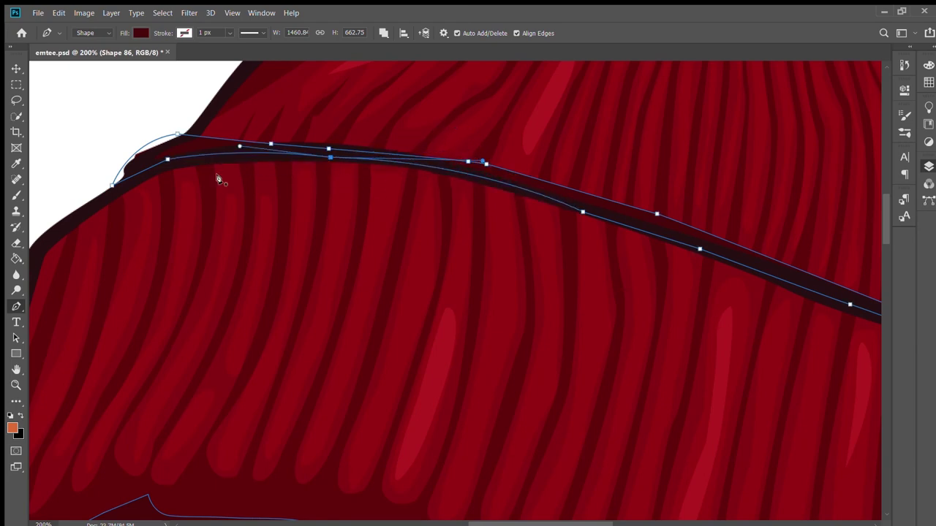
drag(328, 153, 324, 129)
scroll(739, 331, right, 5)
key(ctrl+0)
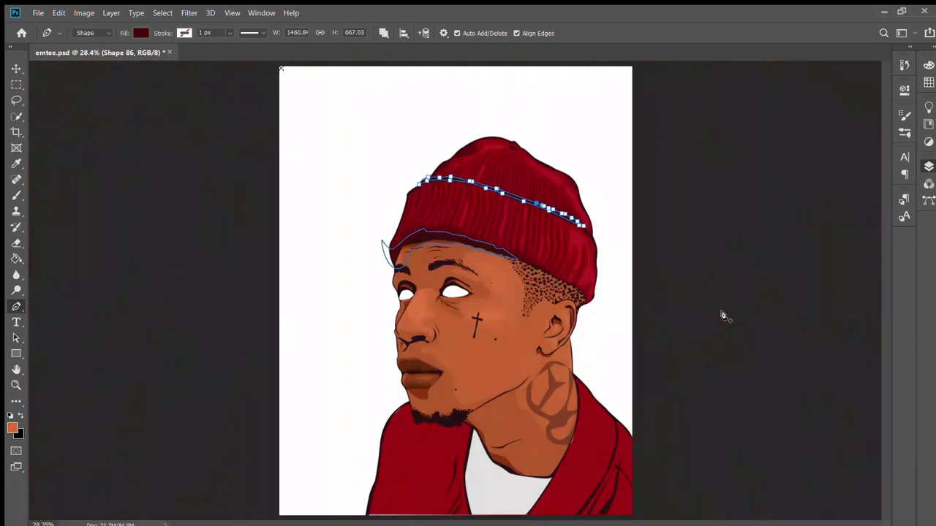
click(15, 68)
scroll(603, 294, up, 2)
scroll(603, 294, up, 1)
- Draw a small triangular highlight on the crown's right slope and sample its red colour
key(p)
click(528, 160)
click(552, 173)
click(539, 179)
click(529, 160)
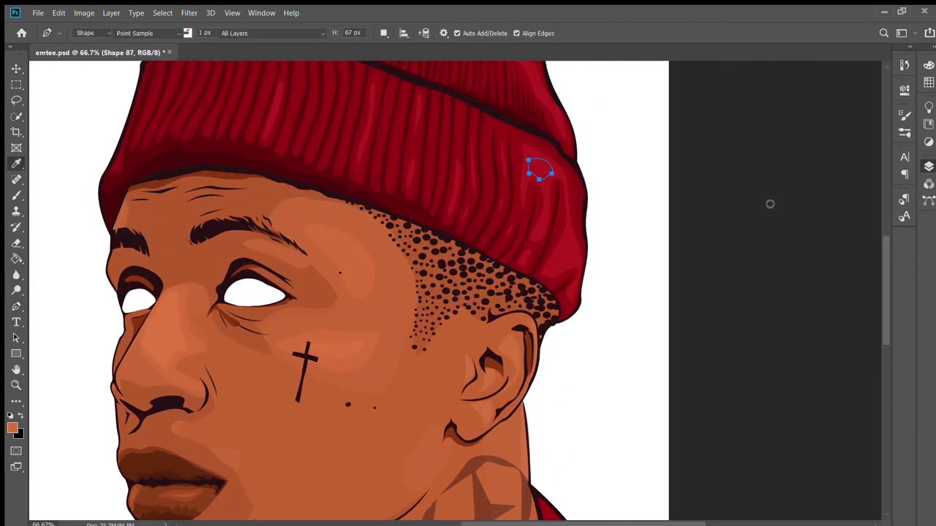
key(i)
key(p)
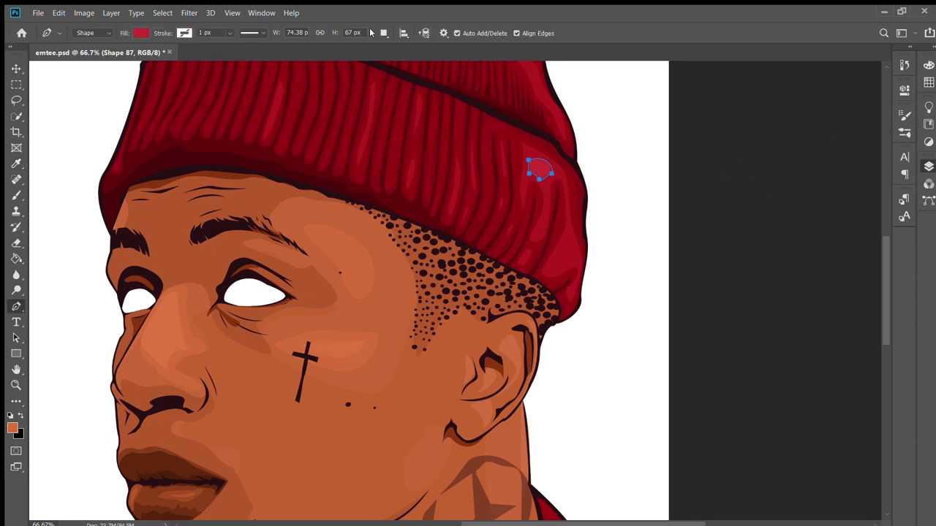
- Add a lower beanie highlight and a thin highlight on the beanie top, then fit the view
click(550, 265)
click(574, 258)
scroll(573, 291, up, 5)
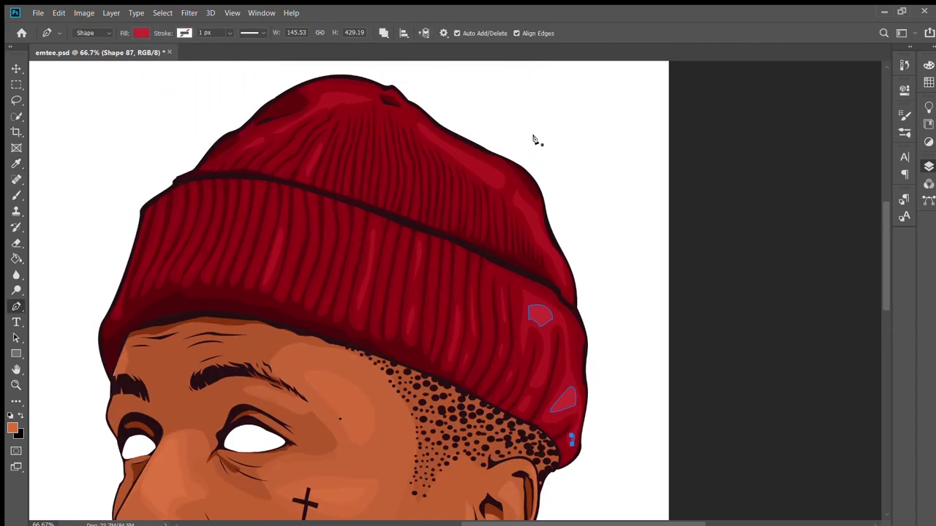
click(429, 154)
click(470, 186)
click(500, 206)
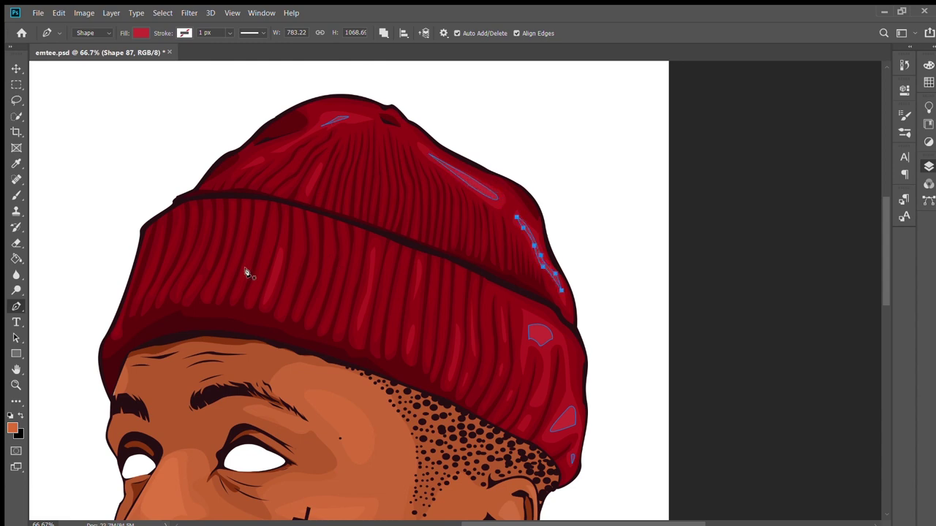
key(v)
key(ctrl+0)
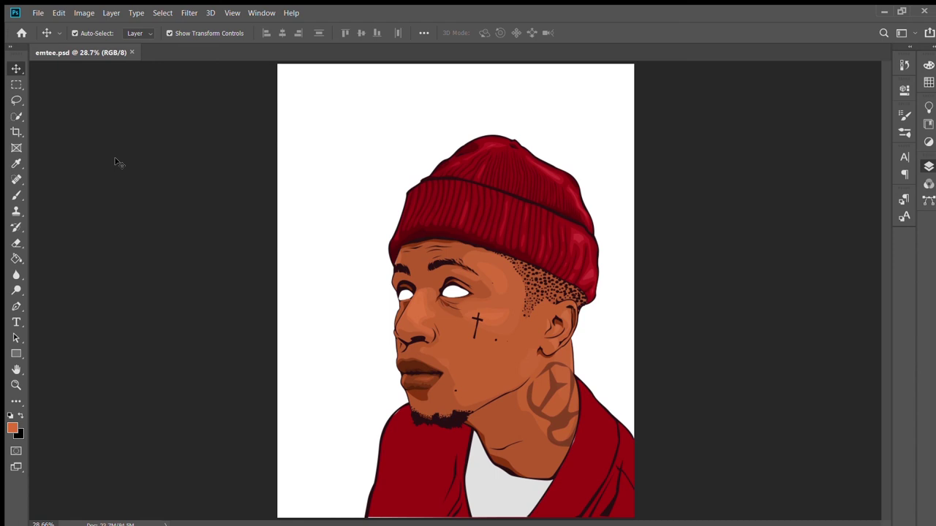
- Activate the FastSave copy layer, lower the artwork opacity to reveal the photo, and zoom in on the jacket
key(alt+bracketleft)
key(alt+bracketleft)
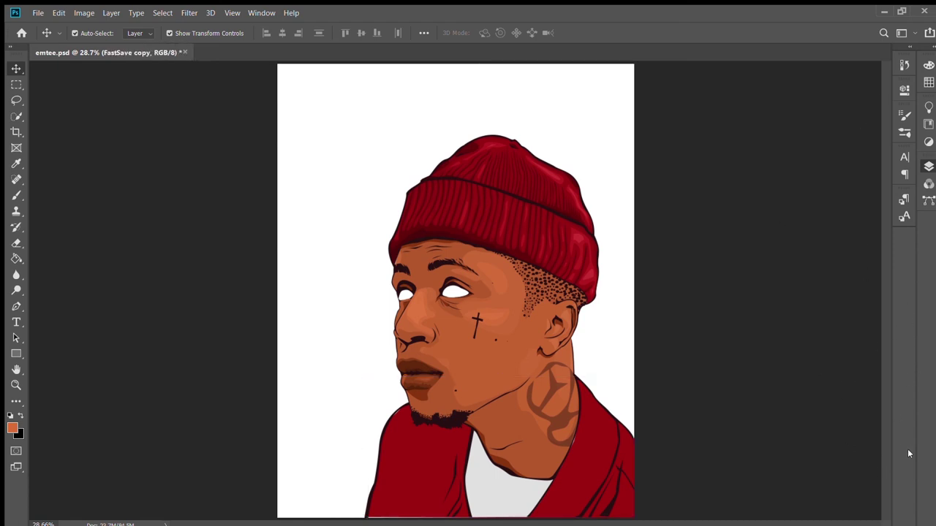
key(5)
key(ctrl+plus)
key(ctrl+plus)
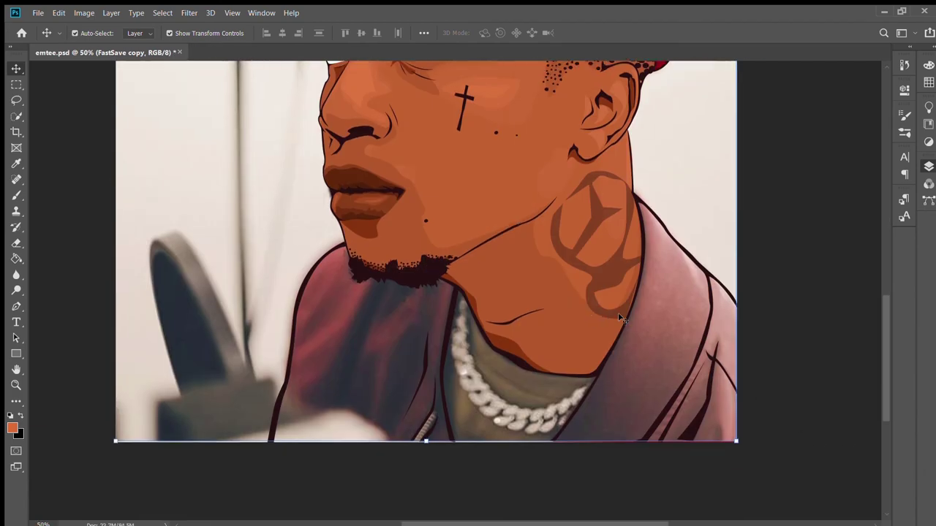
scroll(618, 312, right, 3)
key(alt+bracketright)
key(p)
- Draw a curved shadow shape along the collar and jacket edge
click(489, 313)
mouse_move(461, 402)
mouse_down()
mouse_move(458, 418)
mouse_move(484, 420)
mouse_up()
drag(513, 435, 507, 442)
drag(422, 457, 408, 459)
click(489, 313)
- Compare the collar shape against the photo, add an anchor, and colour it dark red
key(0)
key(5)
key(0)
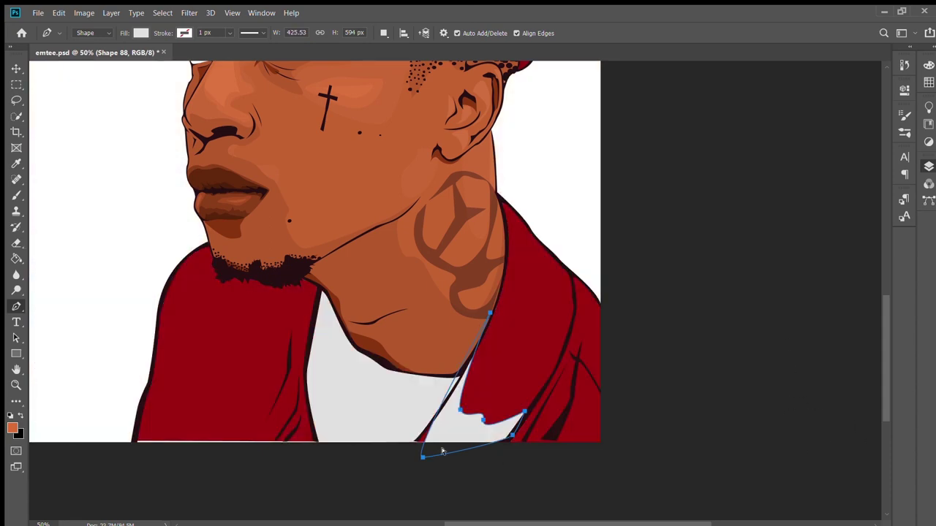
key(5)
key(0)
key(5)
click(408, 459)
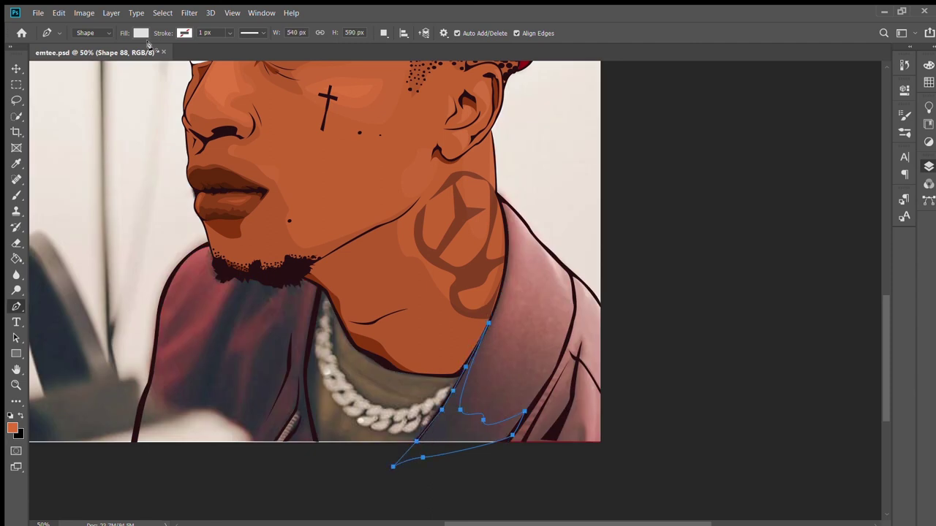
key(0)
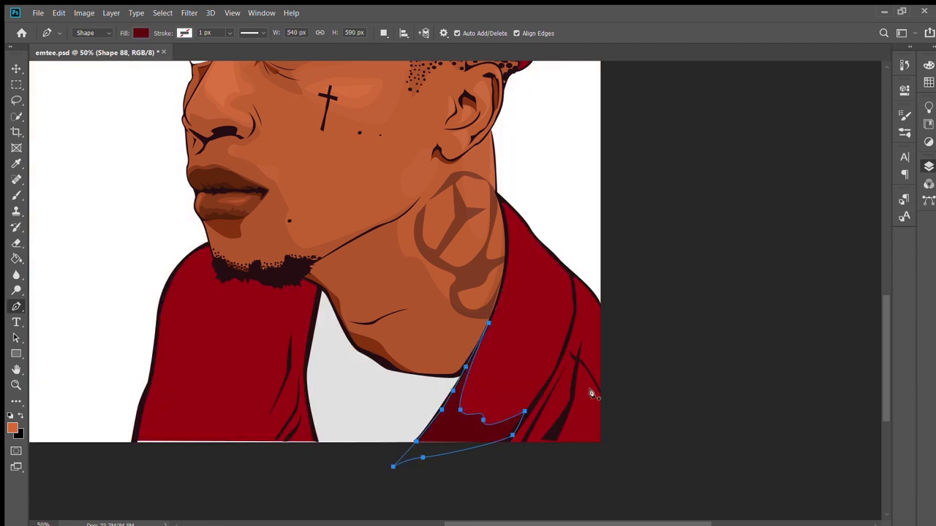
key(5)
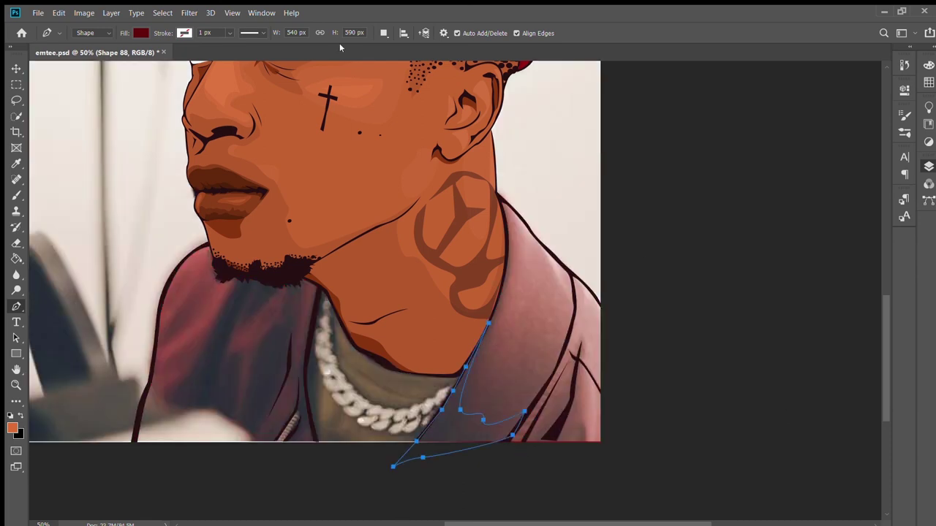
- Draw a collar shading shape and a fold shadow below the beard
click(524, 453)
click(280, 402)
click(307, 280)
key(ctrl+plus)
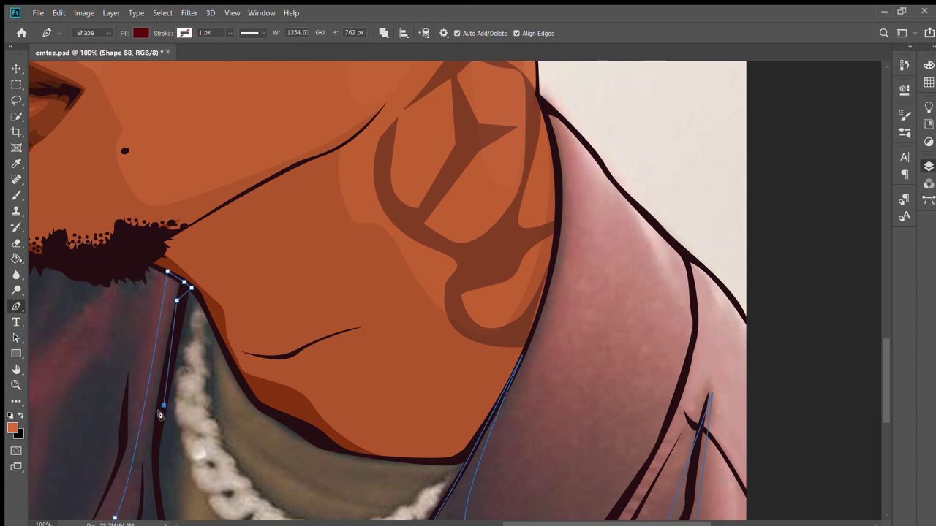
scroll(162, 405, down, 3)
click(64, 466)
scroll(190, 472, left, 3)
click(322, 138)
click(248, 303)
click(212, 494)
click(330, 245)
- Trace a closed shadow shape down the left shoulder
click(230, 128)
click(183, 198)
click(127, 316)
click(83, 385)
click(47, 467)
drag(108, 462, 130, 438)
click(153, 483)
click(186, 471)
drag(201, 293, 219, 285)
click(248, 131)
- Outline a shadow up the left collar edge
click(230, 128)
click(63, 240)
click(128, 171)
click(170, 106)
click(207, 126)
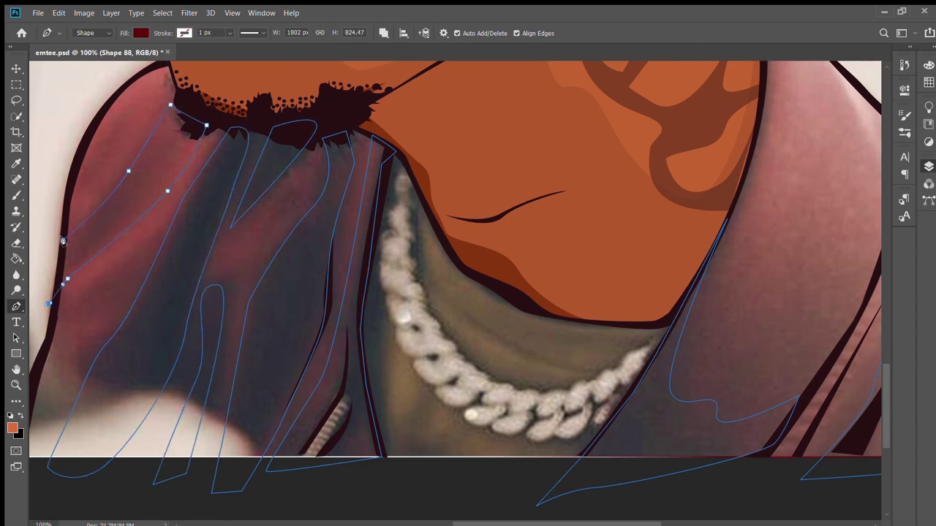
- Fit the portrait on screen and save emtee.psd
key(ctrl+0)
key(ctrl+s)
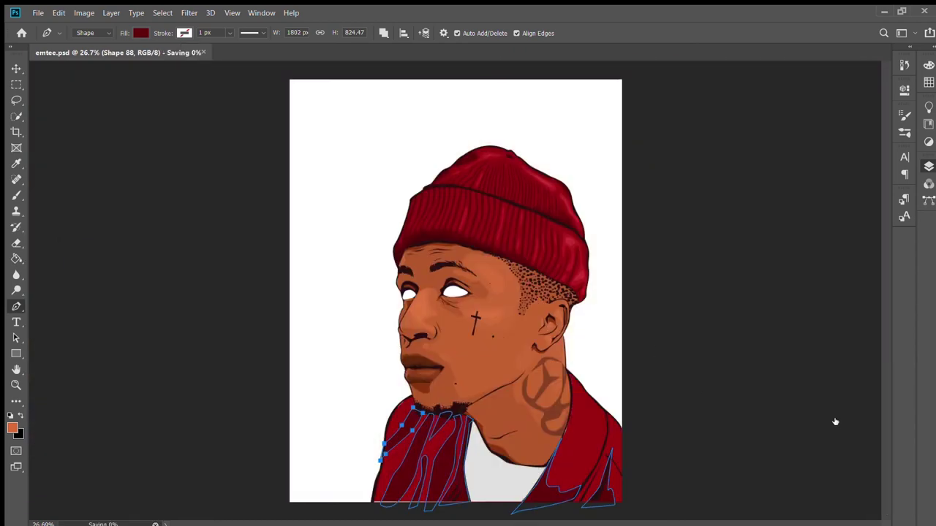
key(v)
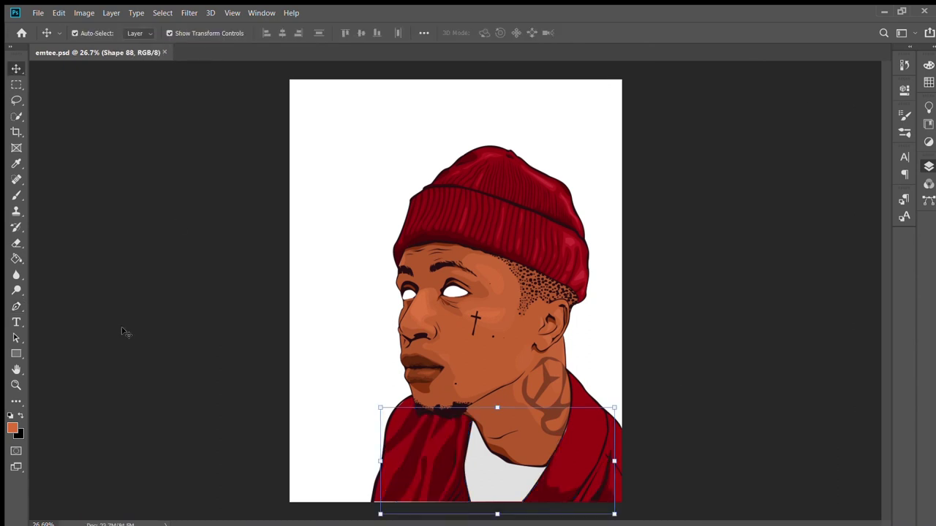
key(e)
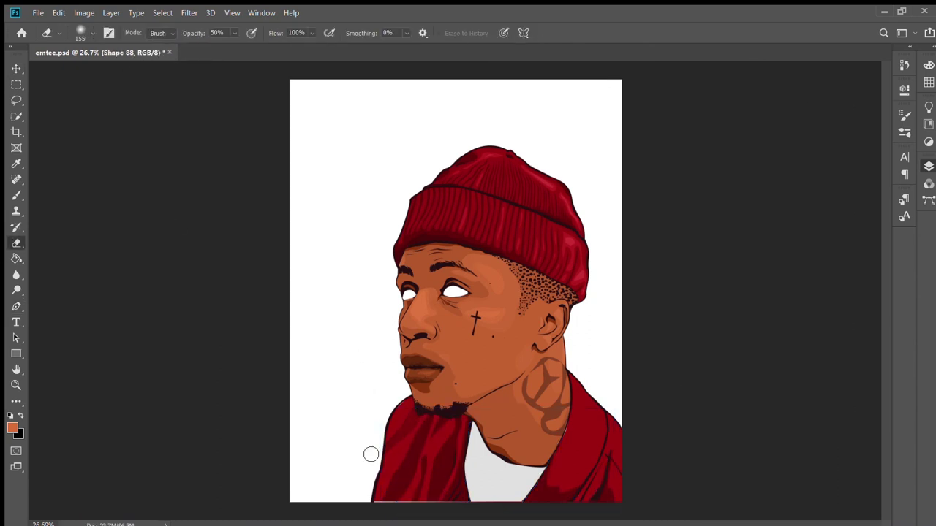
- Draw a dark red shadow along the jacket's bottom-right edge
click(9, 309)
scroll(537, 490, up, 2)
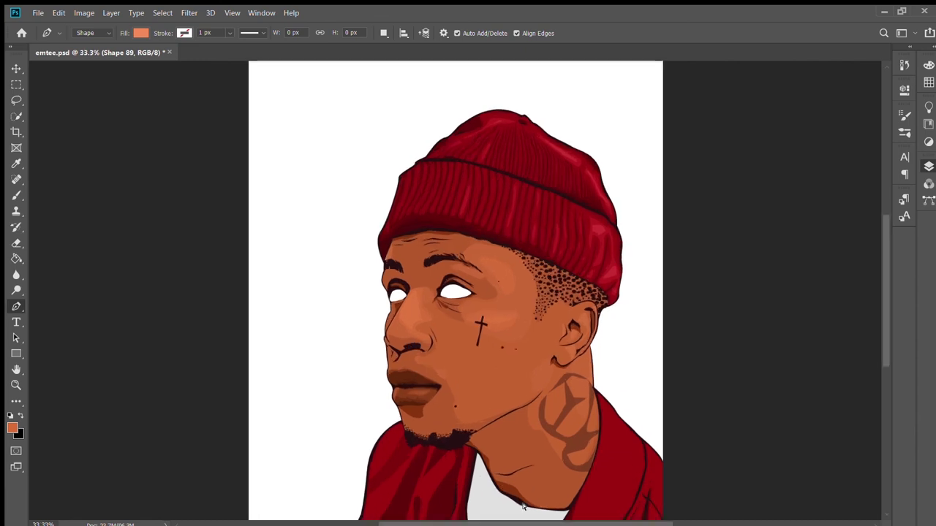
click(579, 286)
drag(598, 260, 653, 268)
click(658, 269)
click(658, 286)
click(578, 286)
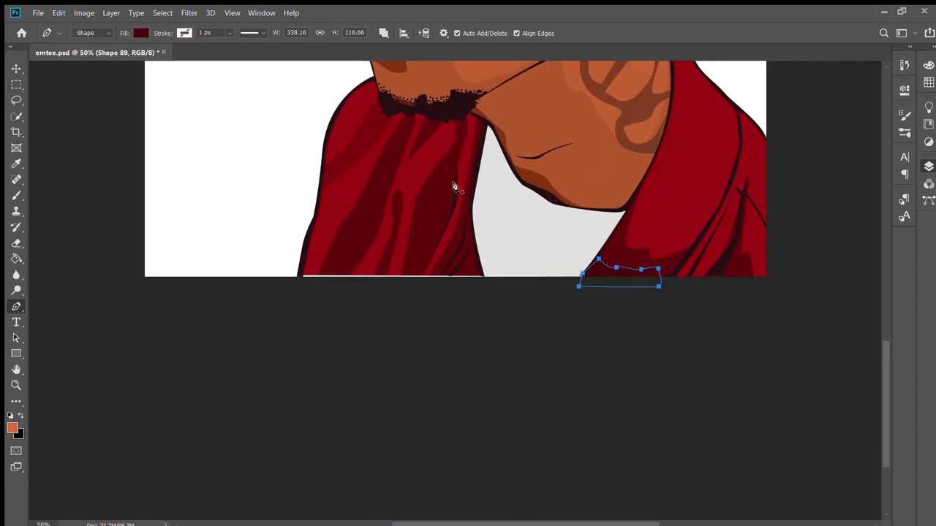
- Draw two fold shadows on the left side of the jacket
mouse_move(454, 187)
mouse_down()
mouse_move(426, 223)
mouse_move(431, 287)
mouse_up()
click(404, 285)
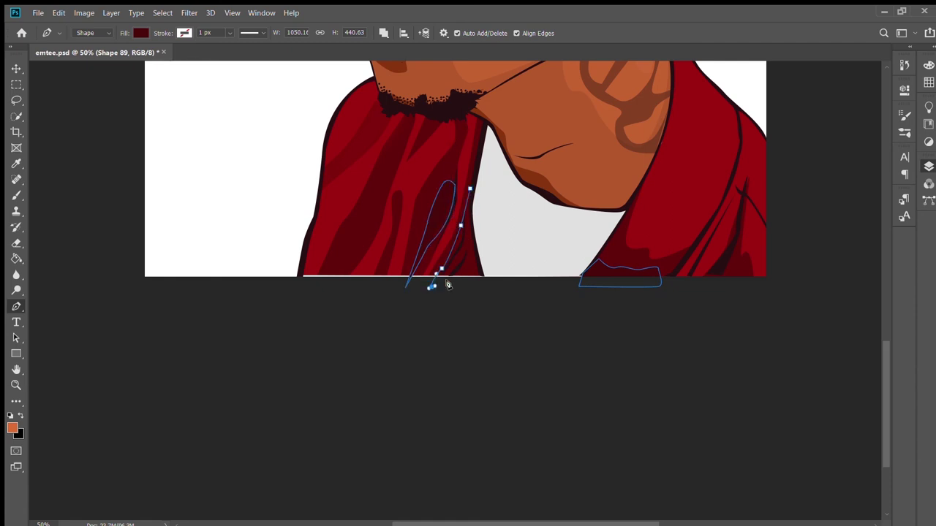
click(468, 189)
drag(379, 175, 359, 219)
click(324, 280)
click(380, 175)
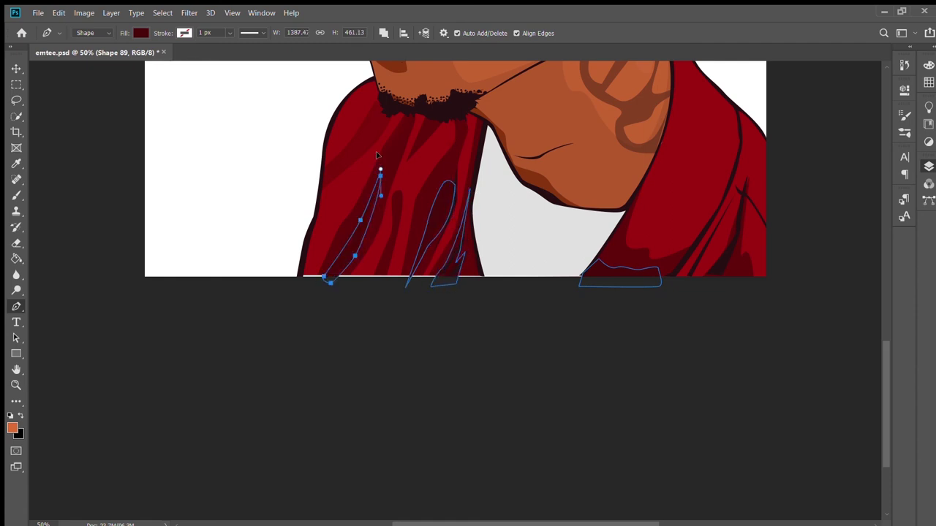
- Add one more fold shape near the chin, then fit the portrait and deselect
scroll(631, 278, right, 3)
drag(618, 285, 646, 269)
click(633, 247)
scroll(632, 250, up, 5)
drag(313, 264, 302, 294)
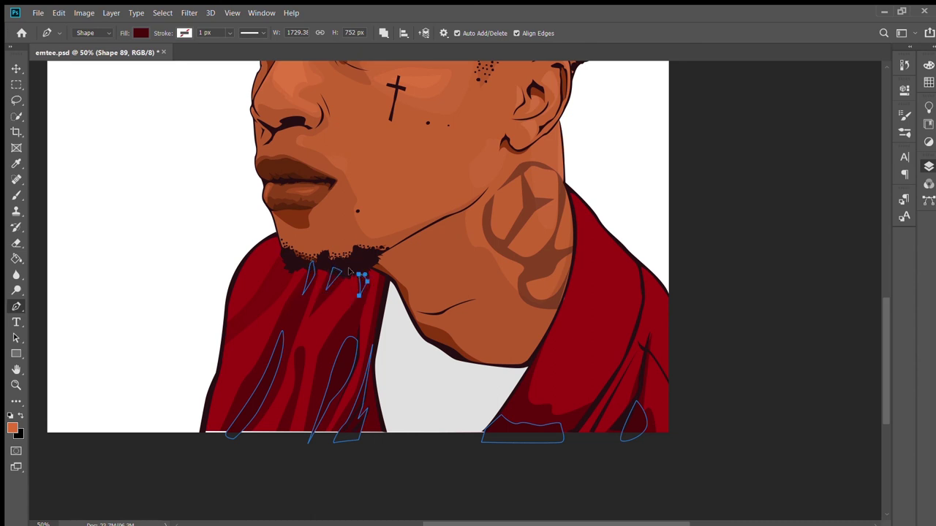
key(ctrl+0)
key(v)
click(90, 150)
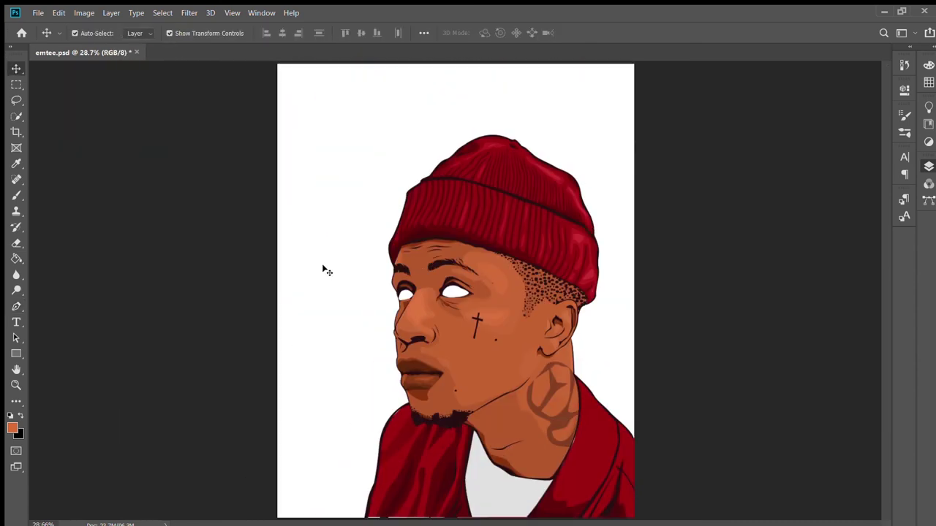
- Undo twice, then trace a new shape along the right collar
key(ctrl+z)
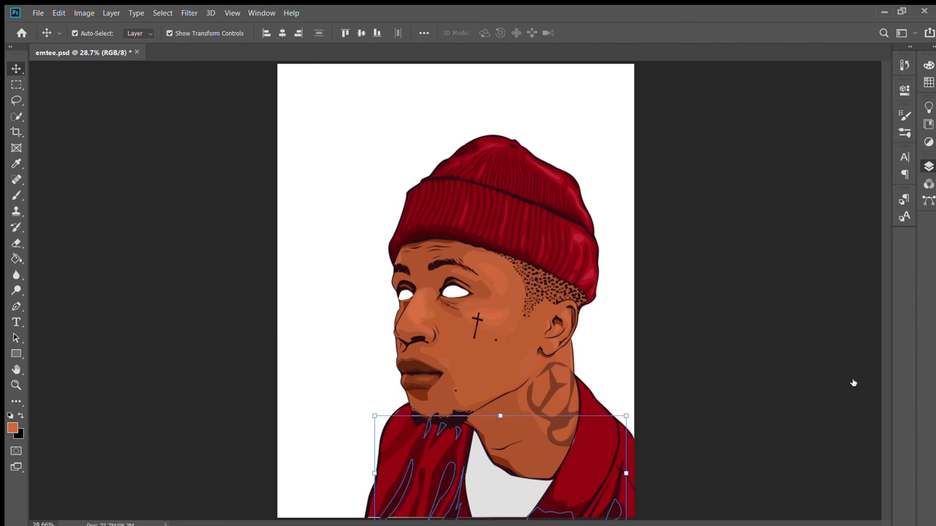
key(ctrl+z)
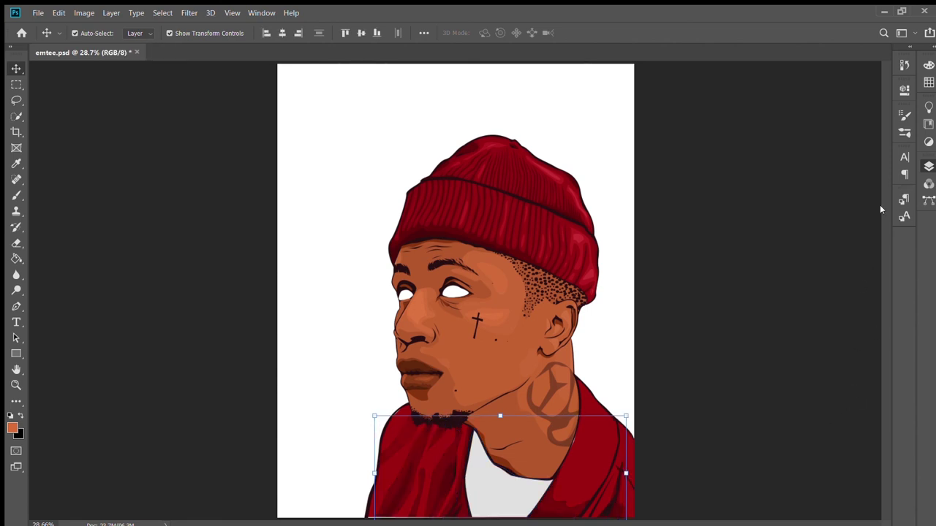
key(p)
click(582, 378)
click(580, 444)
click(564, 493)
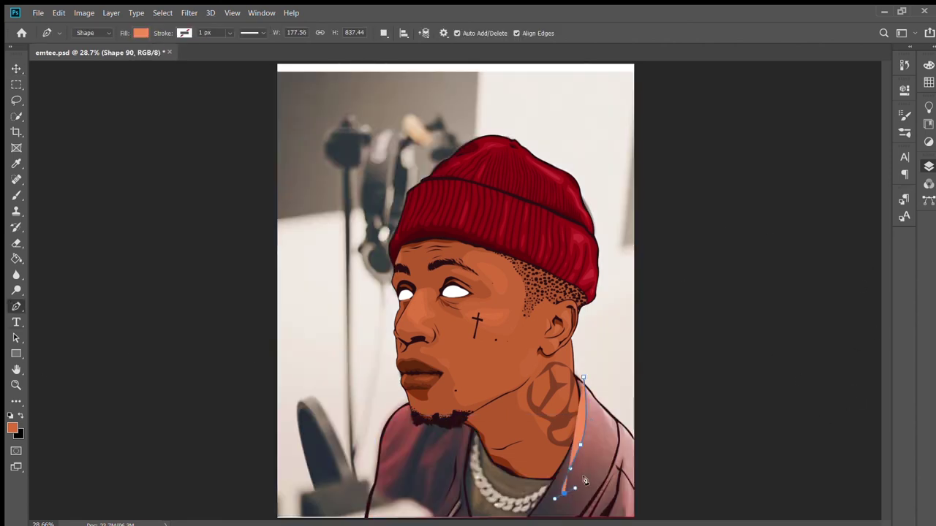
click(591, 488)
click(615, 410)
click(582, 378)
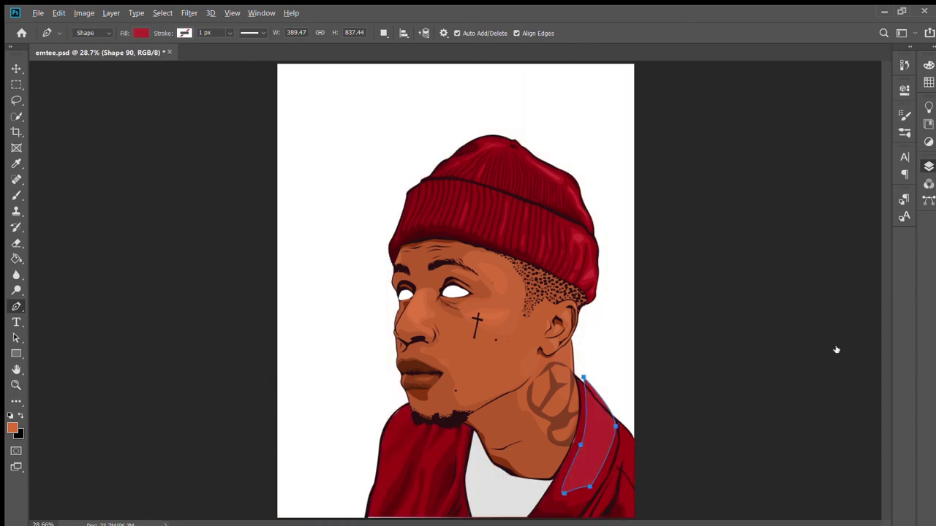
- Outline a highlight shape on the right jacket
key(Escape)
click(622, 424)
click(619, 454)
click(609, 482)
click(611, 491)
click(630, 503)
click(663, 438)
click(622, 422)
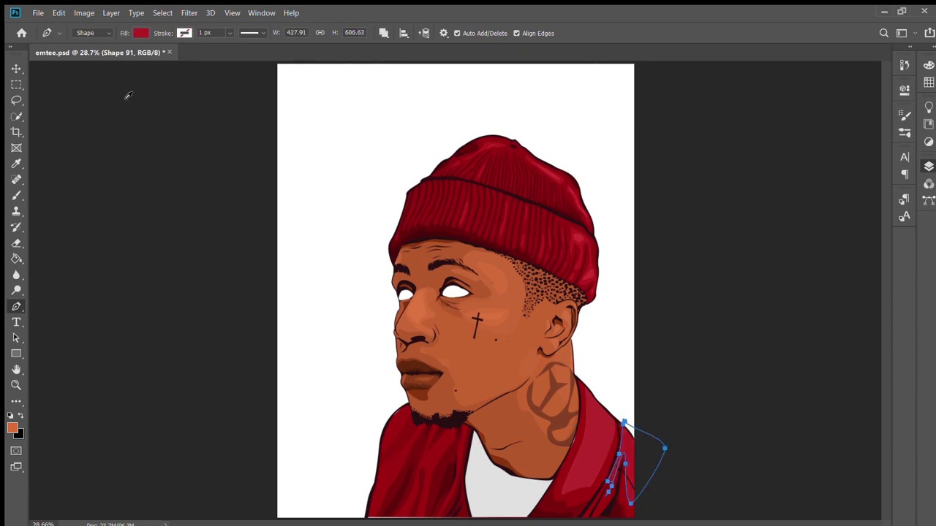
- Place three anchors for a shape on the left jacket, then leave the Pen tool
click(395, 459)
click(375, 497)
click(424, 462)
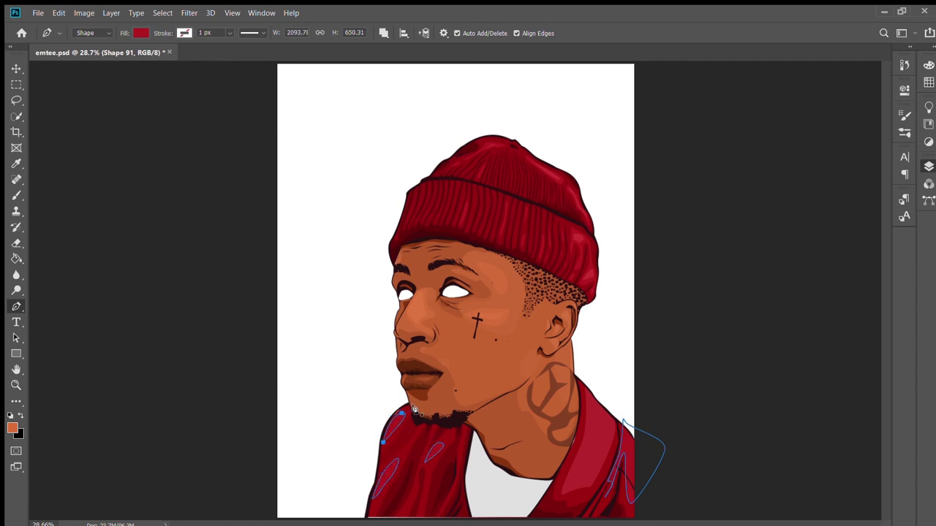
key(v)
key(Delete)
key(p)
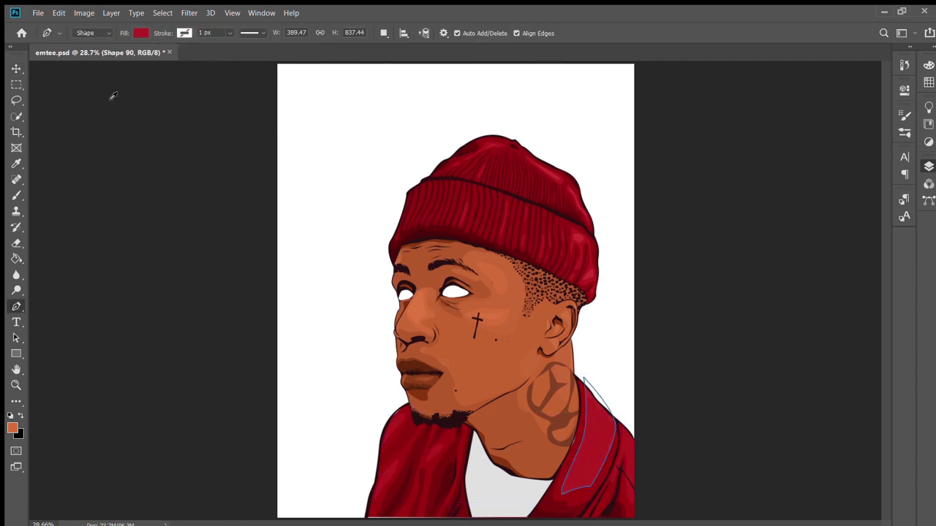
- Widen the right collar shape with a transform and commit it
key(v)
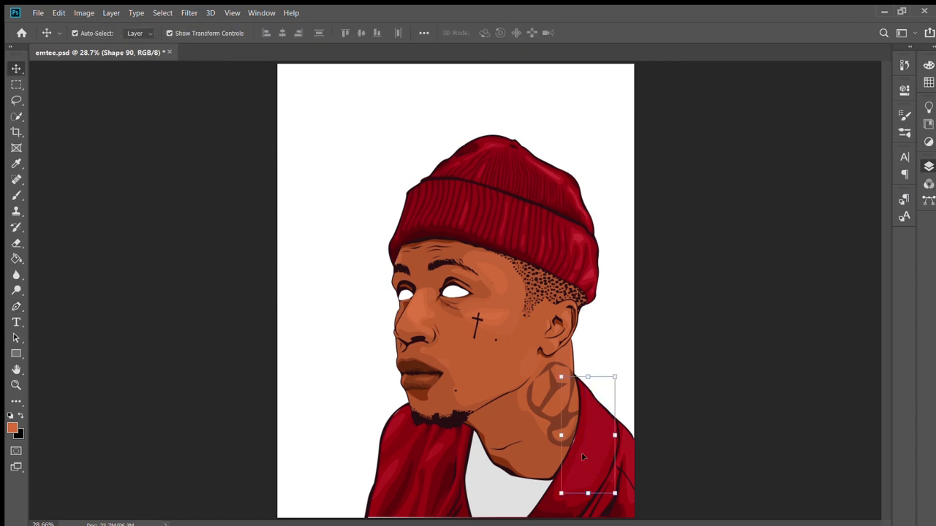
drag(616, 434, 624, 444)
key(Return)
click(741, 225)
- Draw a shape on the right shoulder and set its fill to red
key(ctrl+plus)
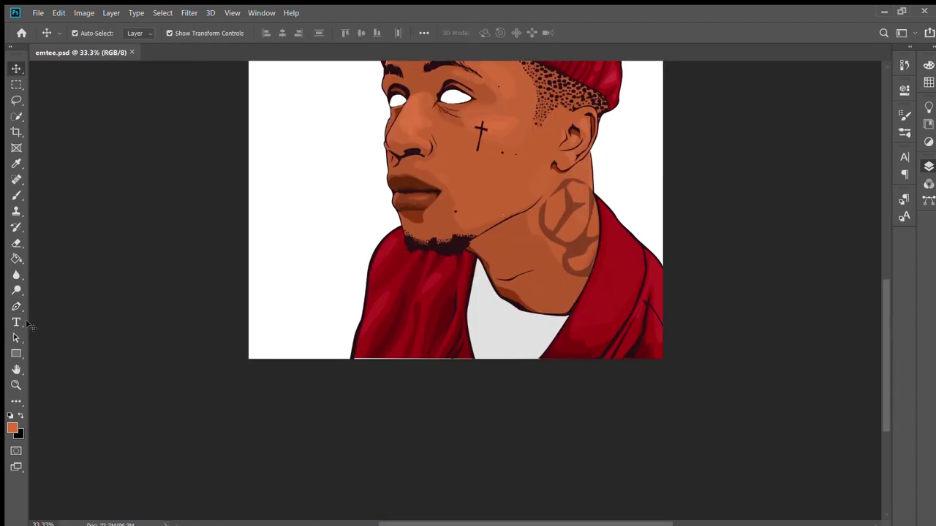
key(p)
click(606, 200)
click(613, 228)
click(639, 240)
click(629, 268)
click(606, 200)
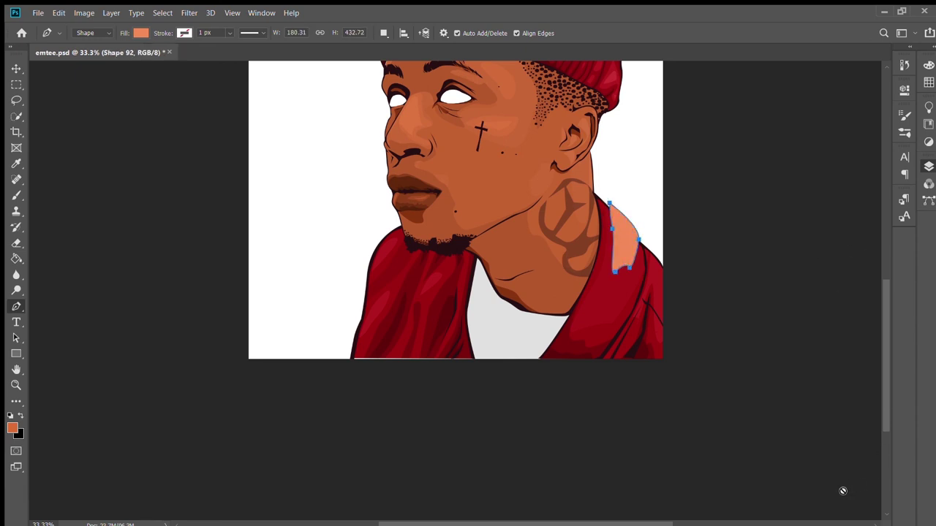
click(141, 33)
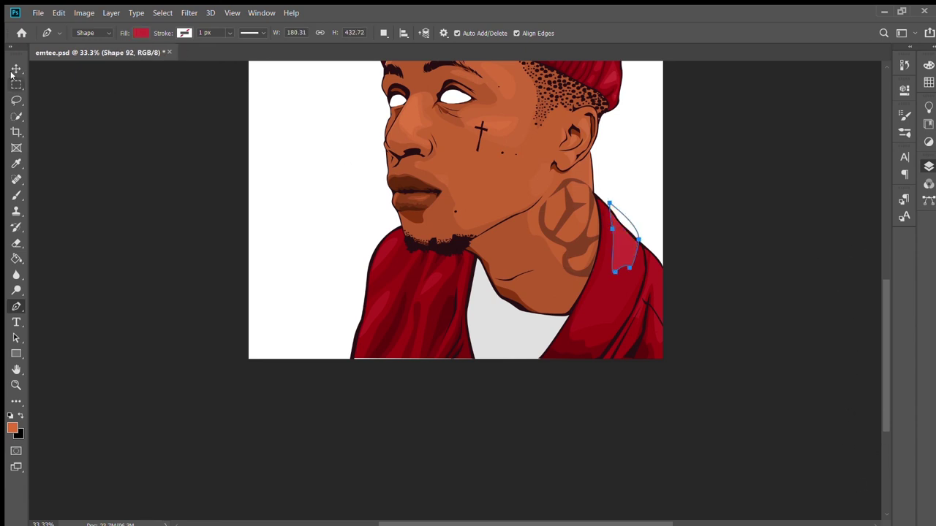
- Add an extra piece along the shoulder edge, finish the shape, and save
click(658, 260)
click(652, 276)
click(665, 301)
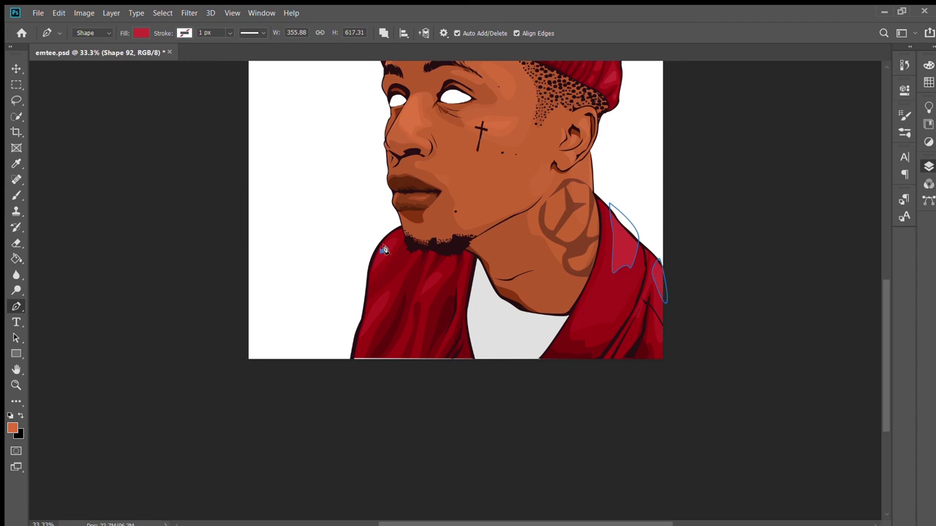
click(16, 69)
key(ctrl+s)
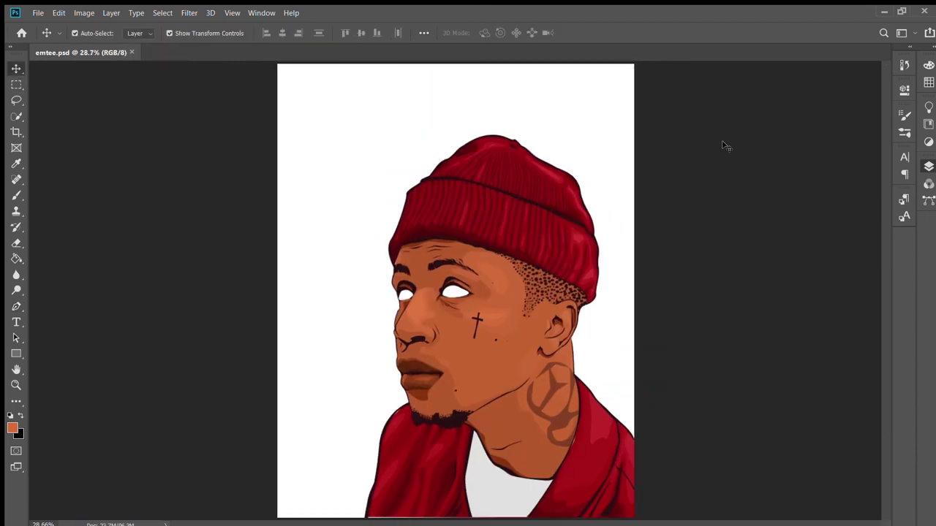
key(ctrl+plus)
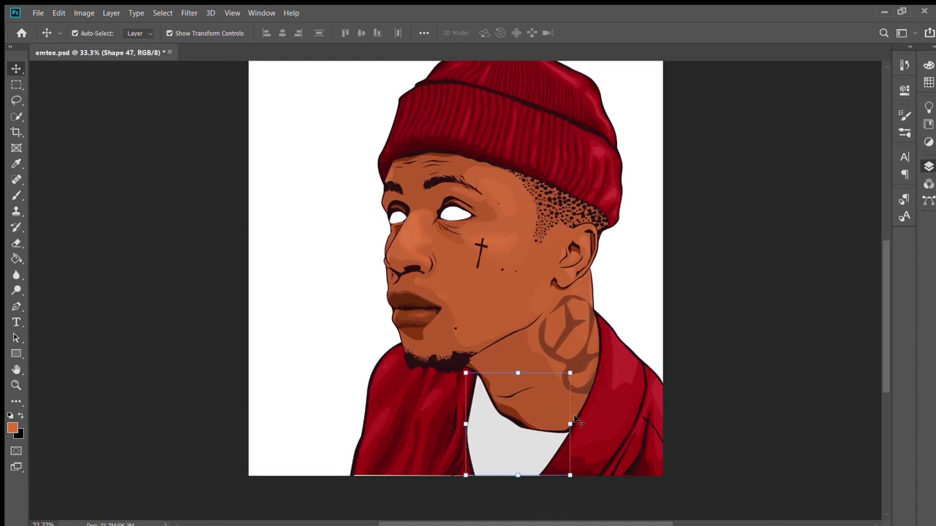
- Draw a closed Pen shape following the shirt neckline
key(p)
click(471, 385)
click(496, 413)
drag(533, 431, 542, 431)
click(563, 432)
key(ctrl+plus)
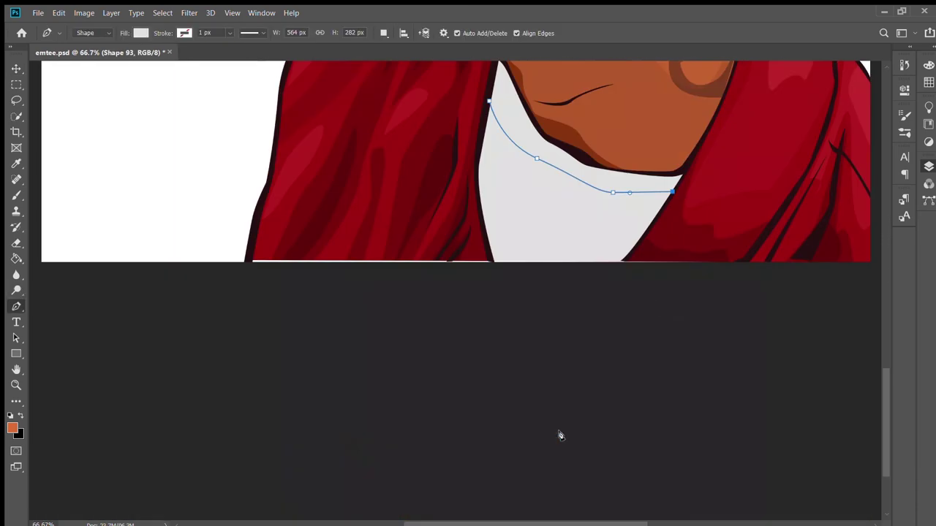
click(534, 165)
click(484, 115)
- Duplicate the neckline shape, make it grey, and soften it into a shadow
key(v)
key(ctrl+j)
key(p)
key(v)
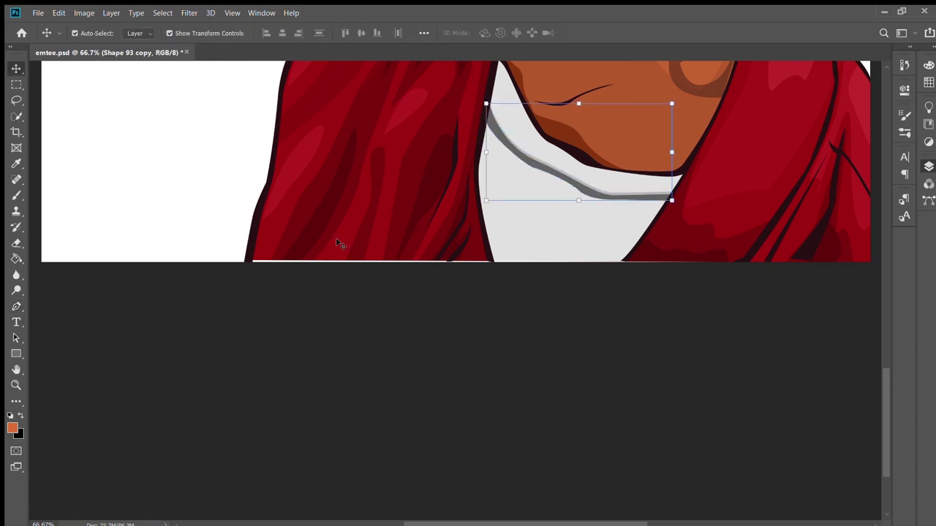
click(658, 324)
- Review the whole portrait, select the shirt shape, then deselect and save
key(ctrl+0)
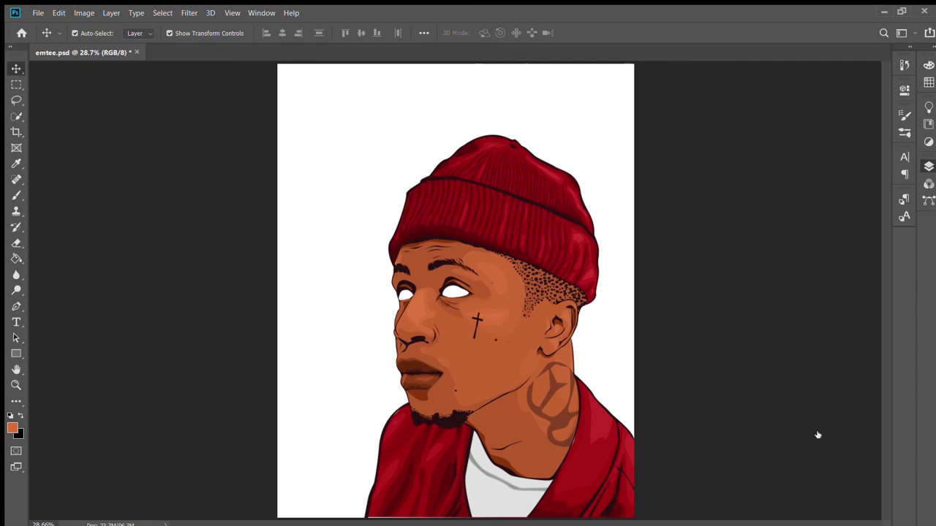
key(alt+[)
key(h)
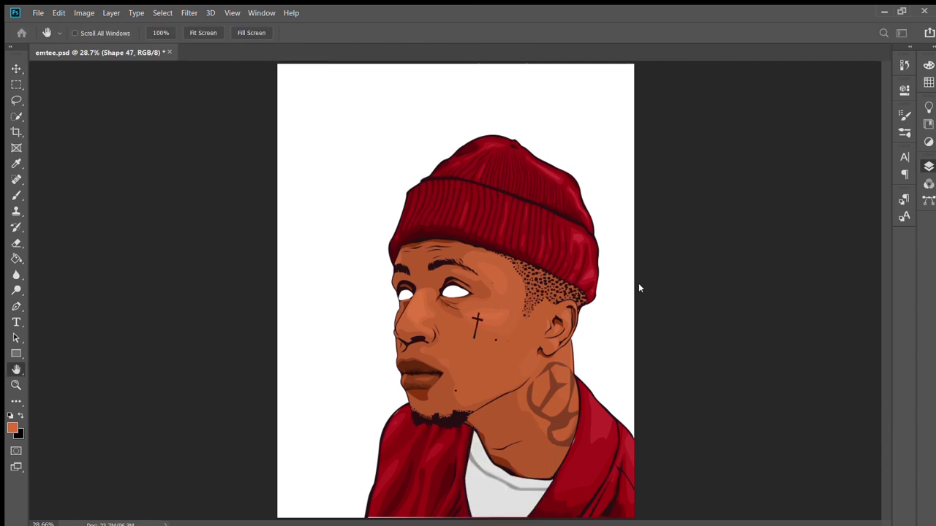
key(v)
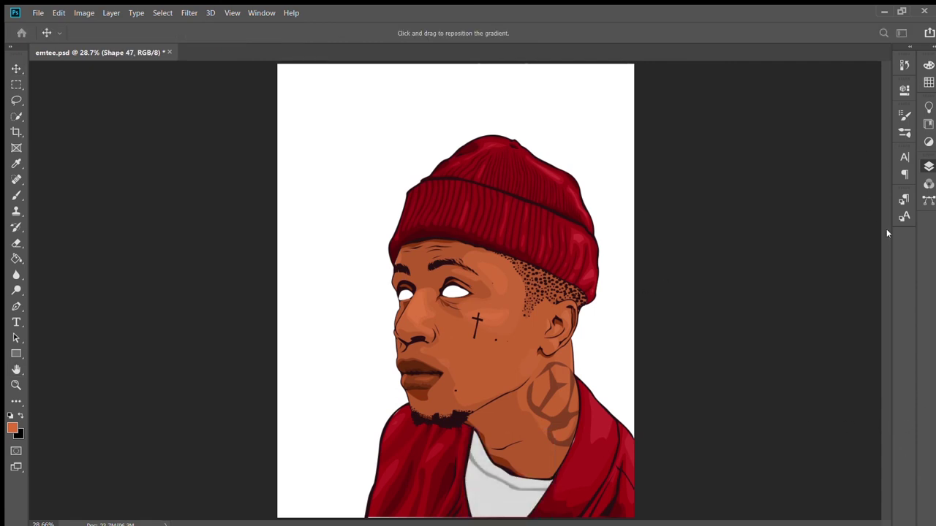
click(728, 261)
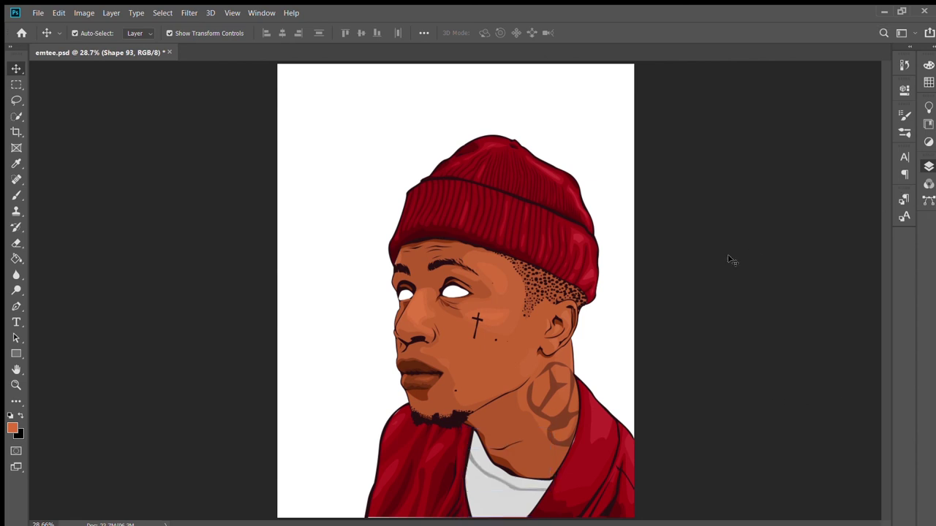
key(ctrl+s)
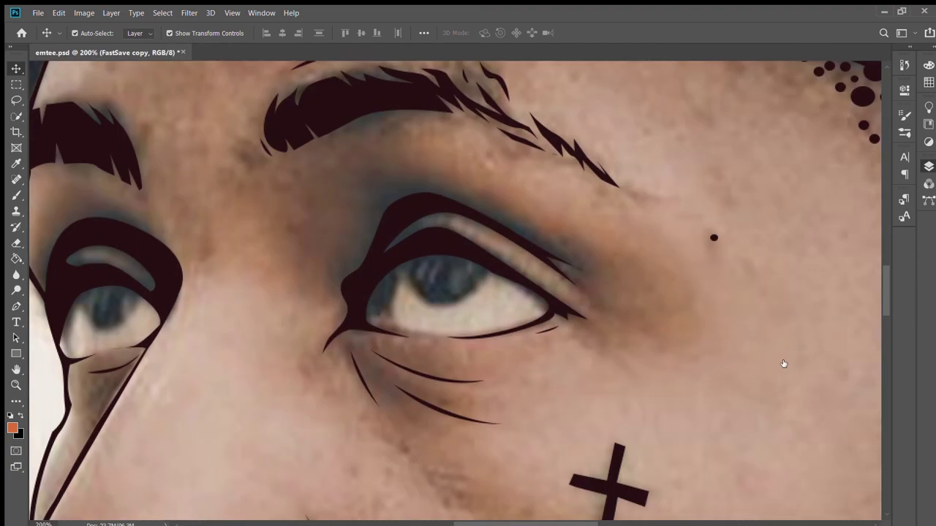
click(16, 354)
- Draw a dark pupil ellipse over the right iris and copy it onto the left eye
drag(407, 247, 475, 305)
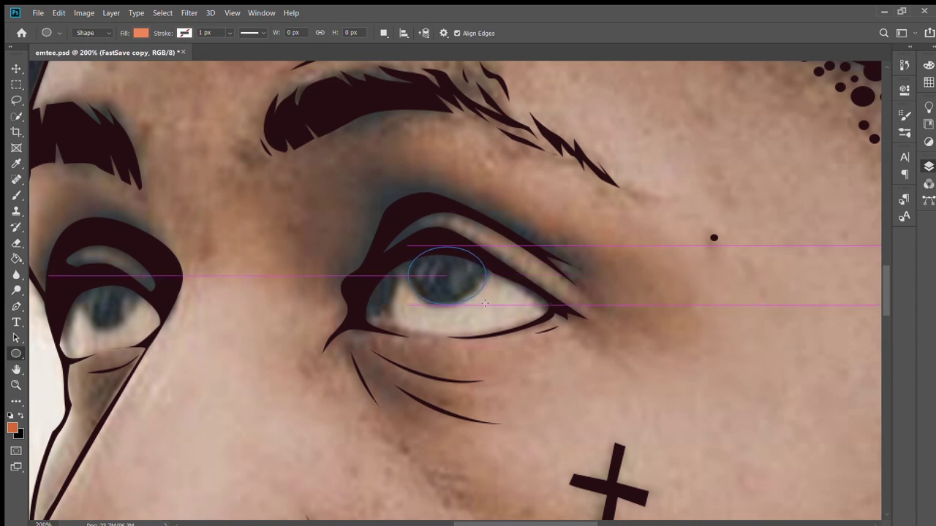
key(v)
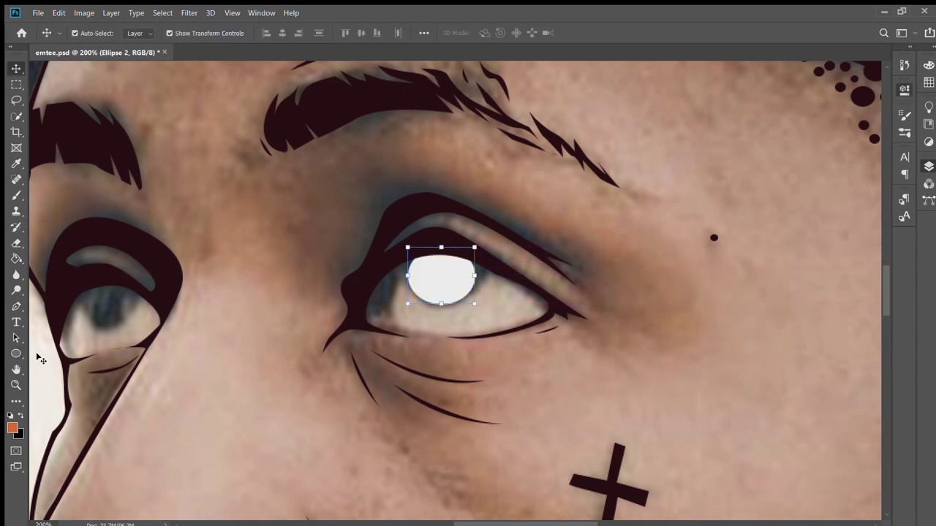
key(p)
key(ctrl+BackSpace)
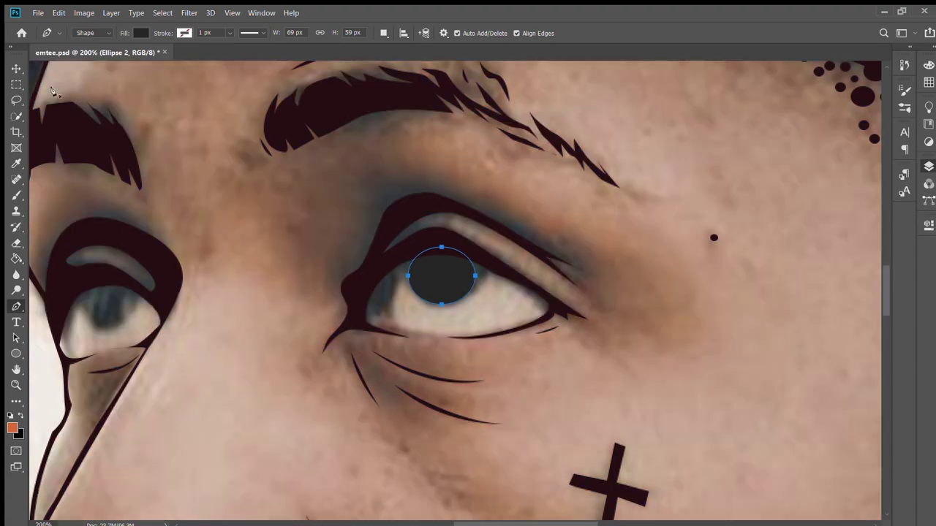
key(v)
drag(437, 285, 102, 313)
- Select the right pupil and run a quick free transform on it
key(ctrl+0)
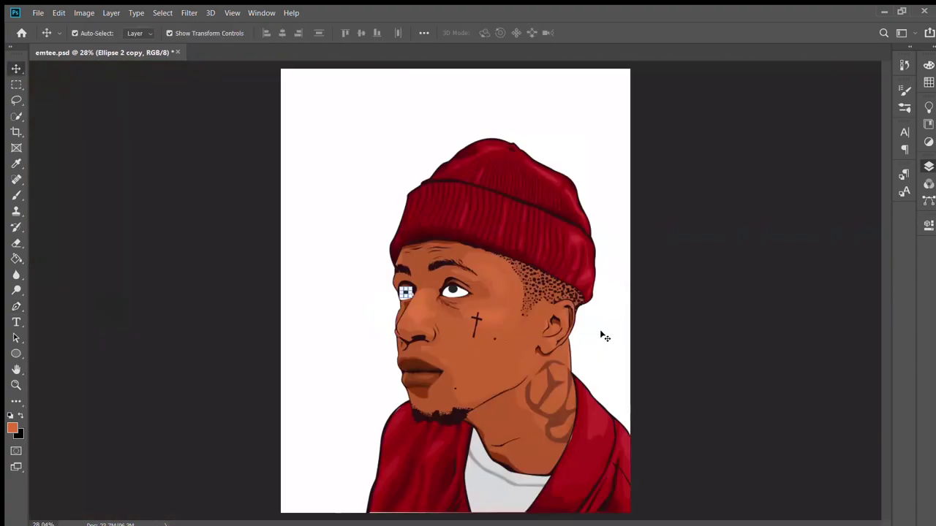
key(ctrl+1)
click(440, 288)
key(ctrl+t)
key(Return)
- Free transform the left pupil and nudge it into place inside the left eye
key(ctrl+0)
key(ctrl+1)
ctrl+click(280, 296)
key(ctrl+t)
key(Return)
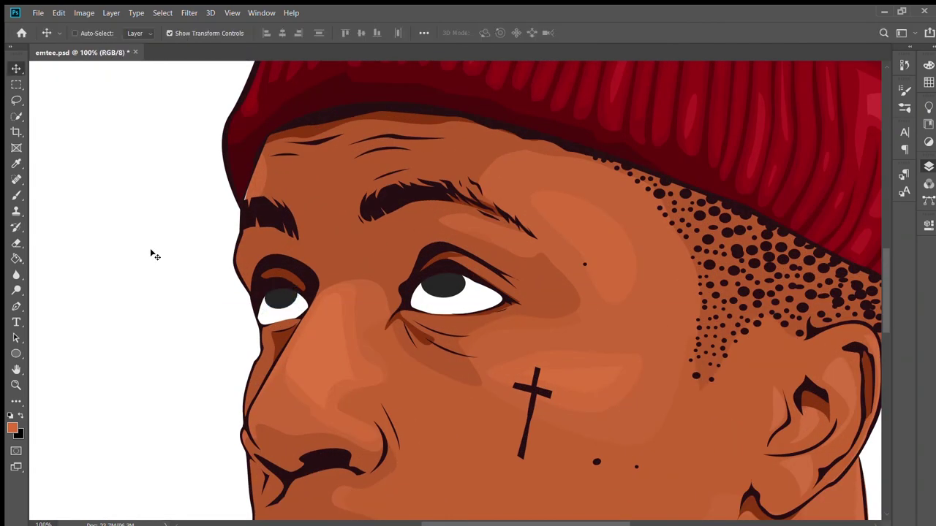
key(ctrl+0)
key(ctrl+plus)
drag(106, 311, 103, 312)
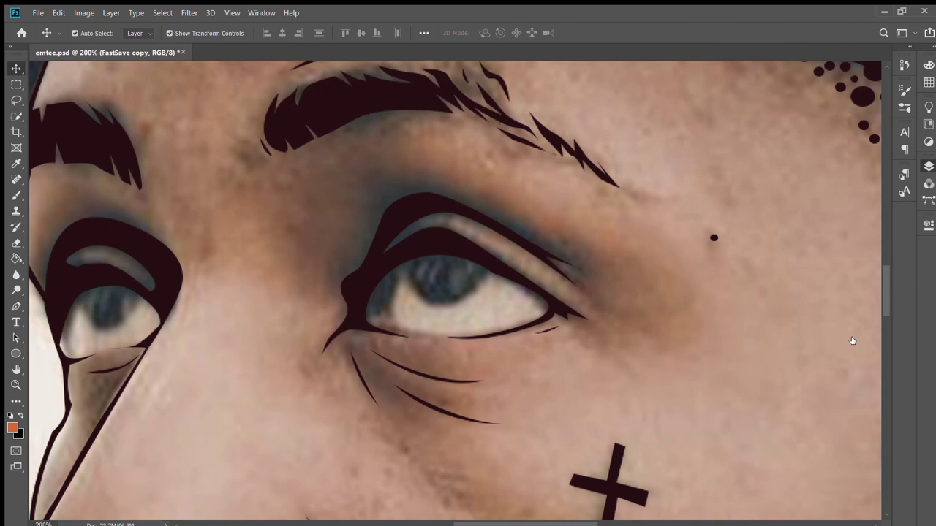
- Draw curved shadow shapes along the right and left eyes with the Pen tool
key(alt+bracketright)
key(alt+bracketright)
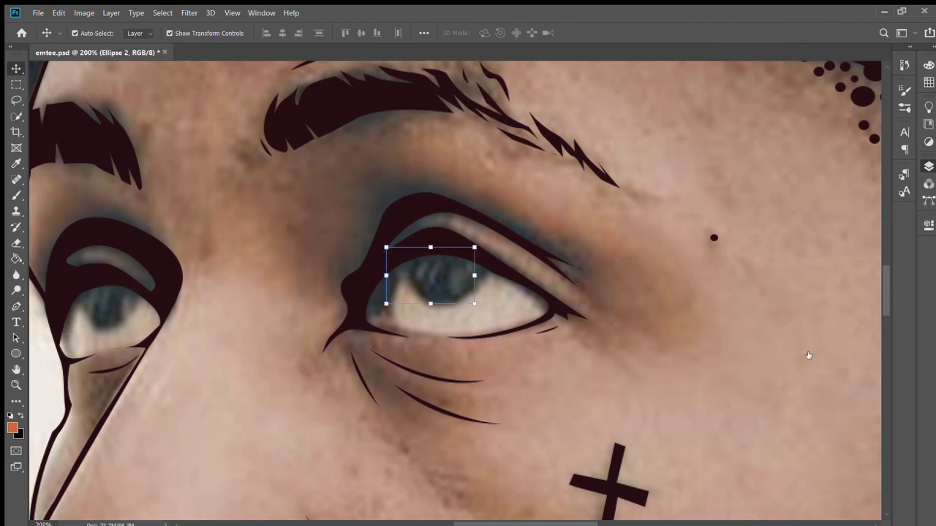
key(p)
click(412, 245)
mouse_move(389, 295)
mouse_down()
mouse_move(388, 317)
mouse_move(351, 338)
mouse_up()
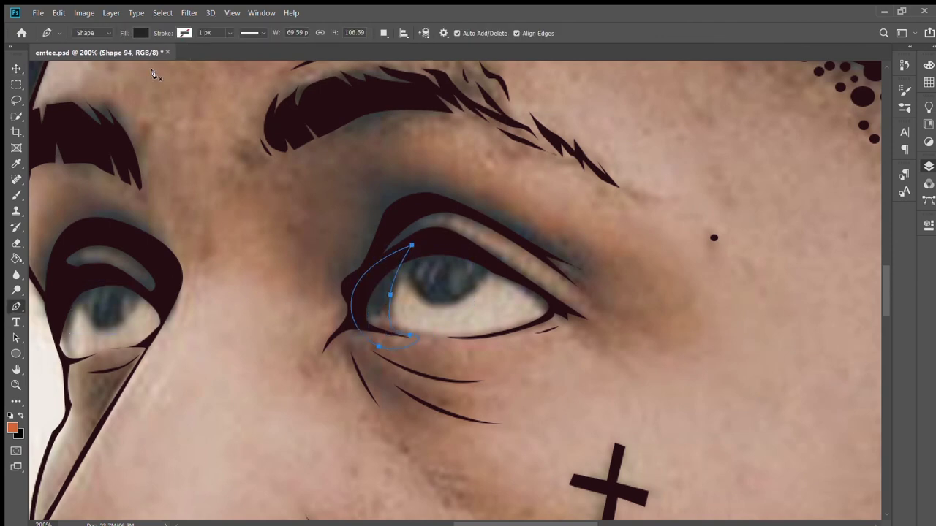
click(503, 276)
click(88, 285)
drag(73, 322, 88, 366)
drag(88, 285, 146, 251)
click(141, 296)
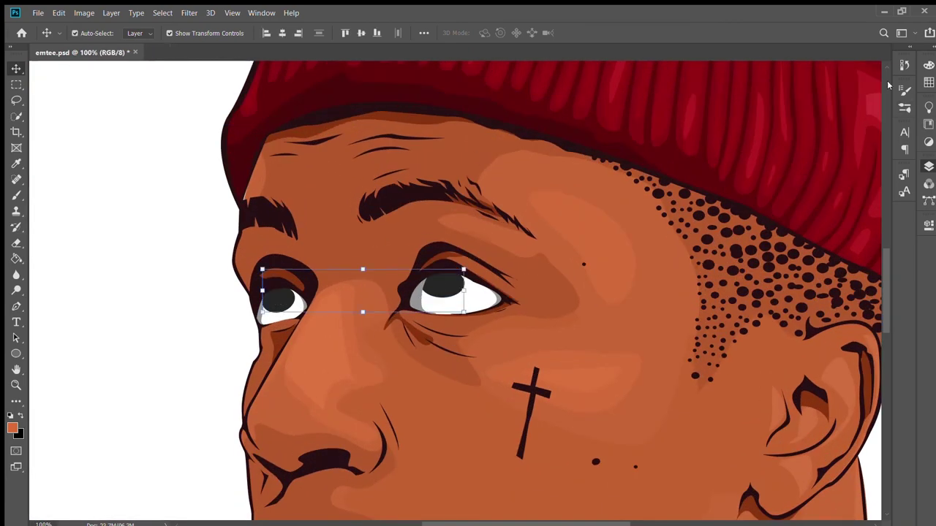
- Select the left pupil layer and zoom in on the eyes
click(16, 352)
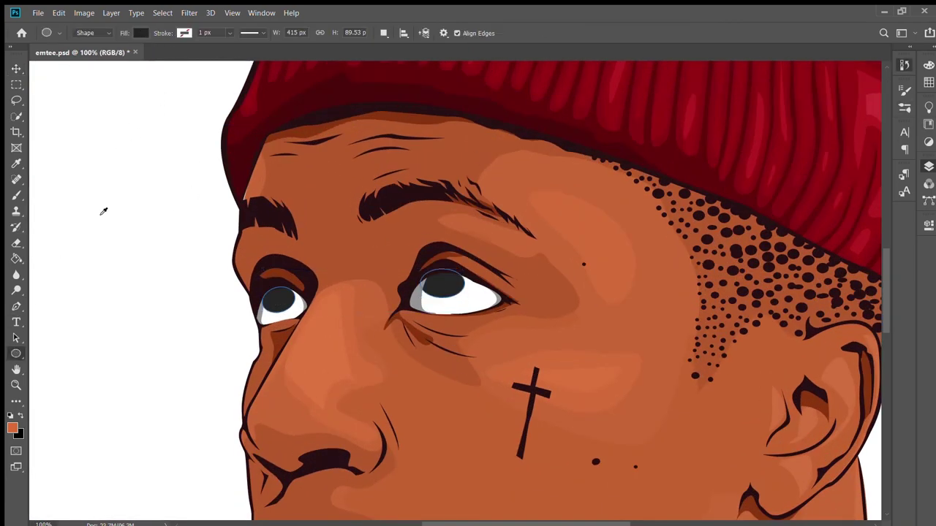
click(16, 68)
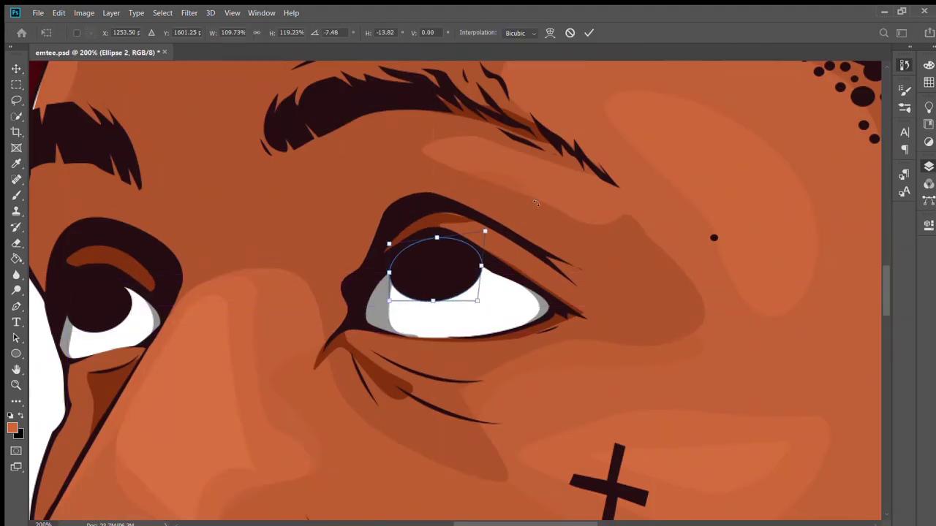
key(ctrl+0)
key(ctrl+j)
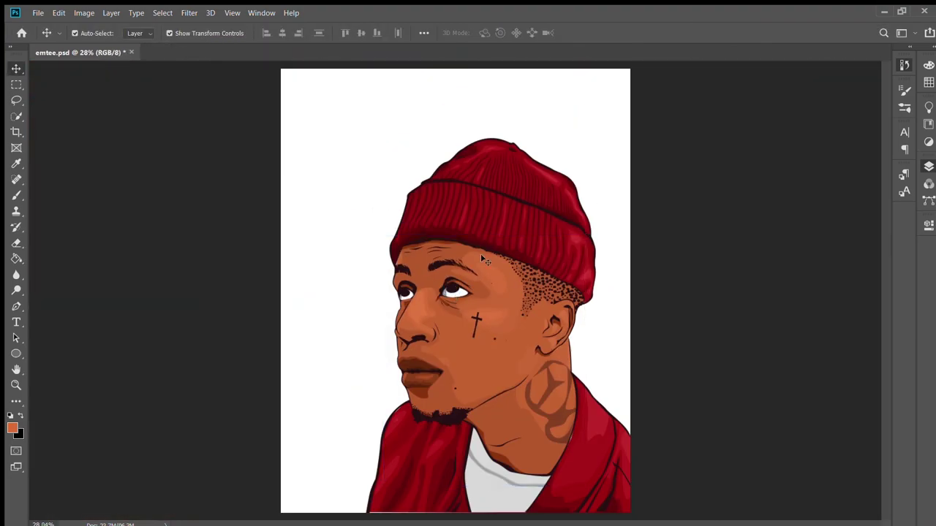
key(ctrl+1)
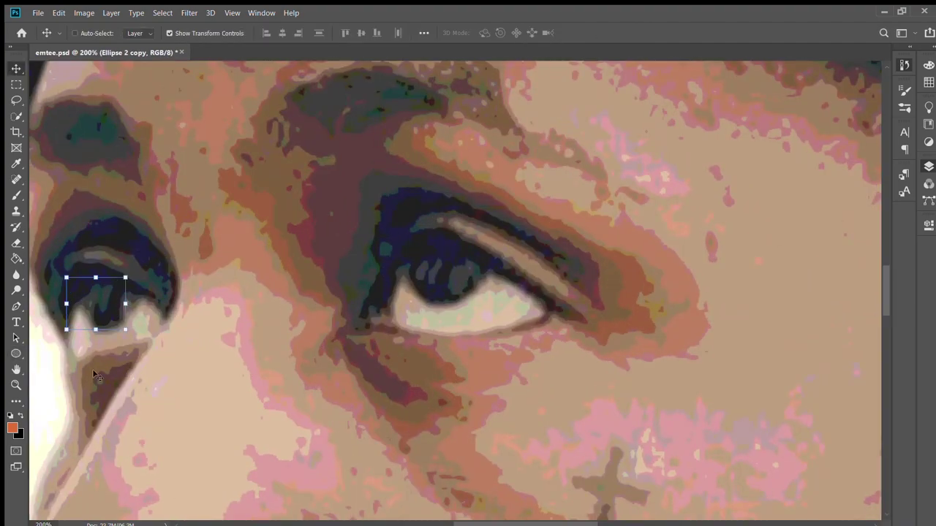
- Enlarge and tilt the left and right pupil ellipses so each covers its iris
key(ctrl+t)
drag(96, 278, 108, 267)
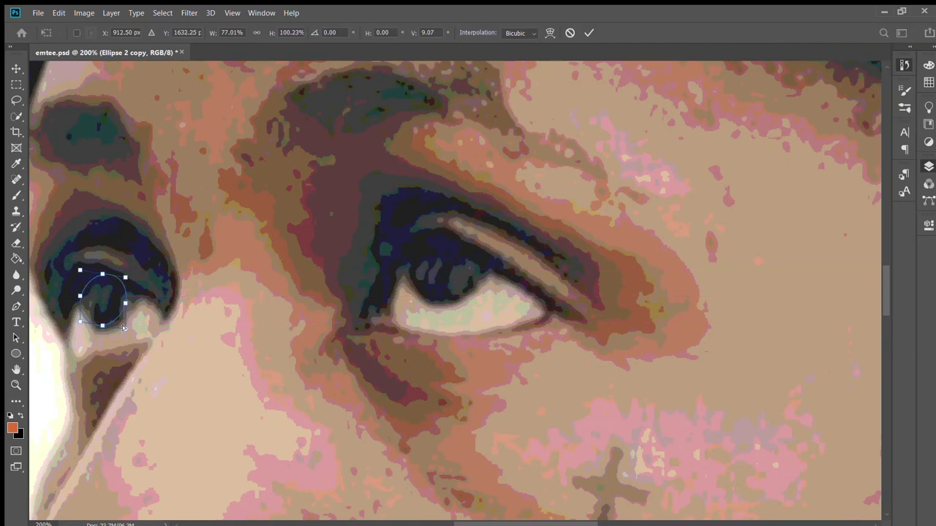
click(588, 32)
key(ctrl+t)
drag(431, 248, 448, 243)
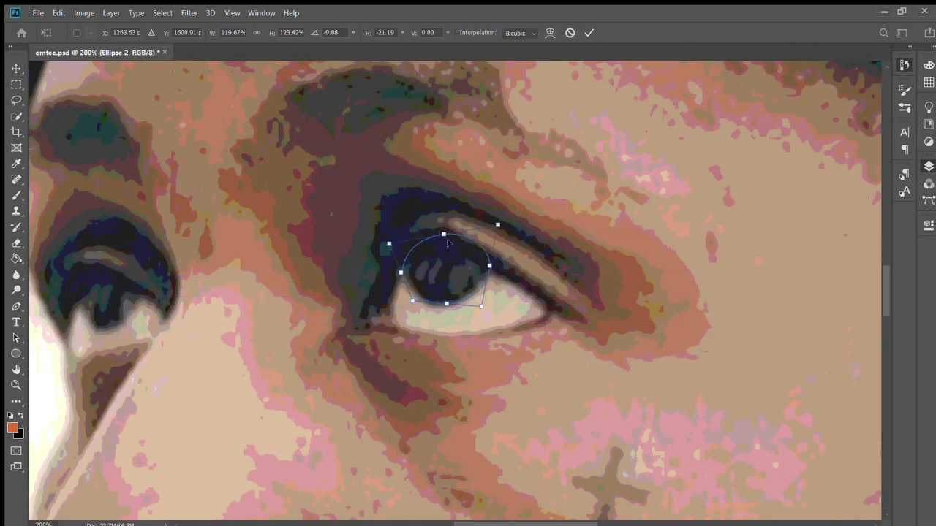
click(589, 32)
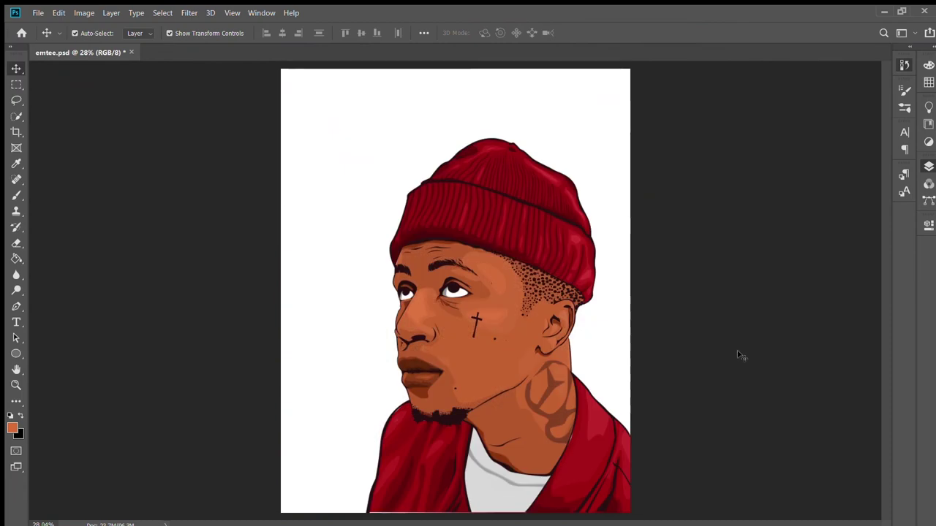
key(alt+])
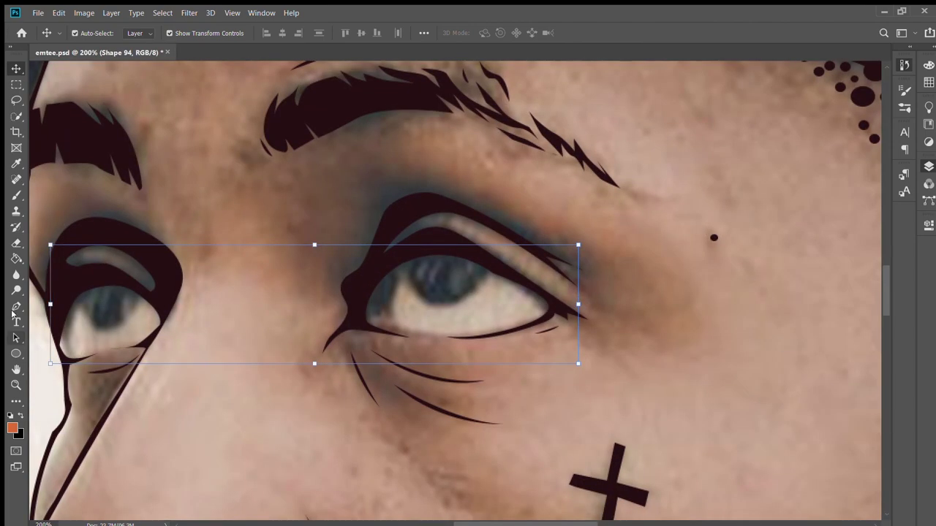
- Draw a curved grey shading shape in the right eye white
click(16, 308)
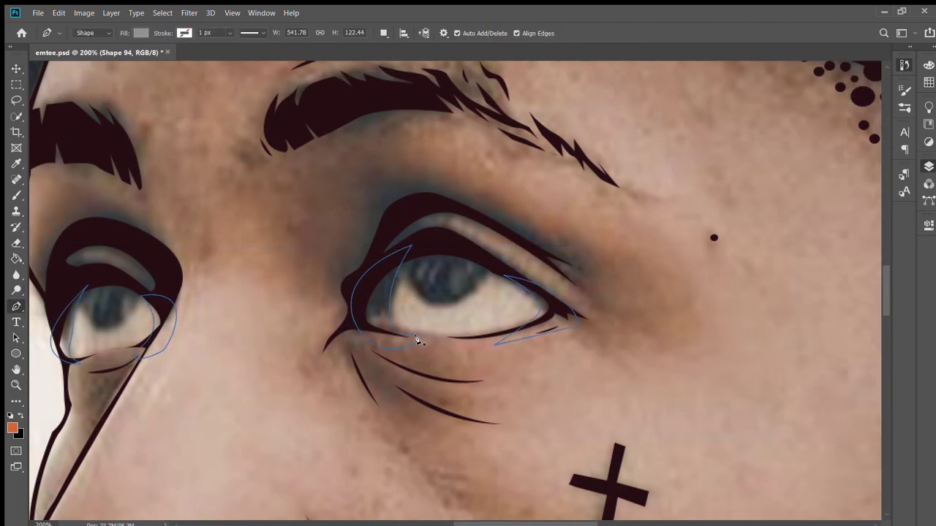
drag(406, 258, 392, 297)
drag(353, 340, 396, 332)
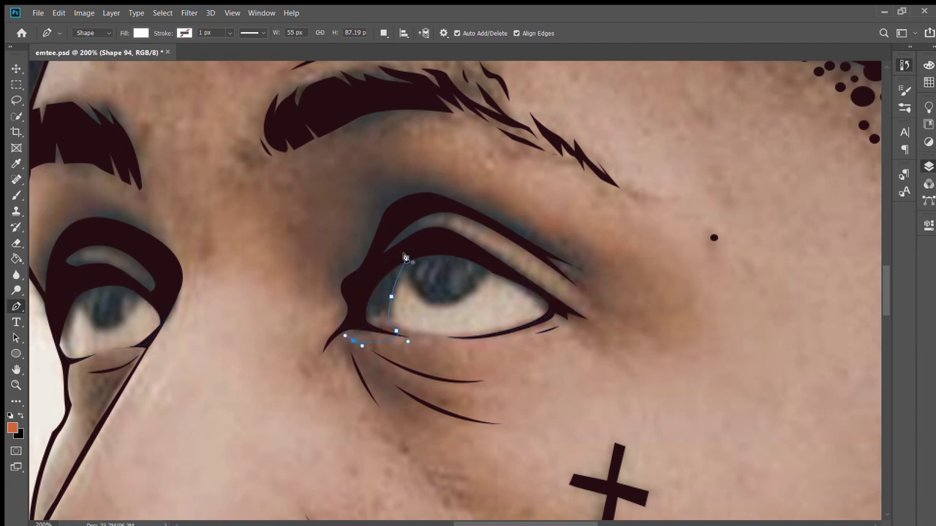
mouse_move(497, 271)
mouse_down()
mouse_move(534, 313)
mouse_move(532, 339)
mouse_up()
click(497, 271)
- Draw two curved shading shapes in the left eye white
scroll(497, 272, left, 5)
click(292, 290)
drag(279, 358, 299, 406)
drag(293, 290, 353, 300)
click(349, 296)
drag(353, 343, 336, 364)
click(348, 295)
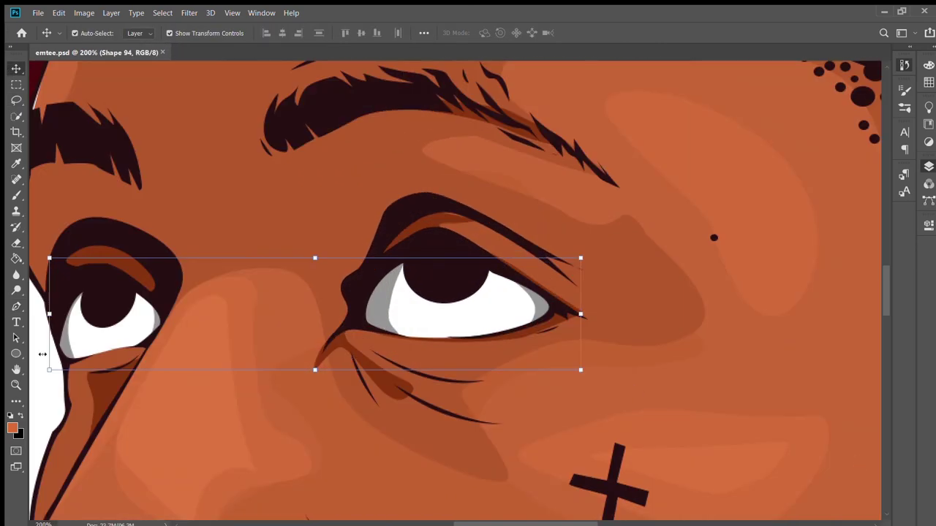
- Draw and fit a shading shape in the right eye's inner corner
key(p)
click(381, 265)
drag(376, 312, 358, 325)
mouse_move(375, 265)
mouse_down()
mouse_move(368, 294)
mouse_move(376, 318)
mouse_up()
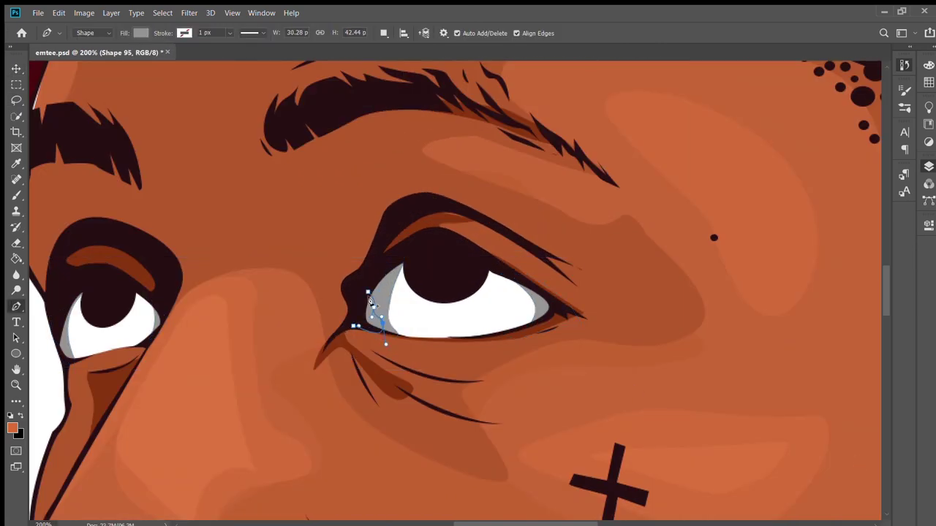
- Add magenta corner shapes to the left eye and the right eye's outer corner
click(157, 304)
drag(153, 322, 159, 336)
click(65, 319)
click(66, 375)
click(530, 286)
drag(540, 322, 534, 332)
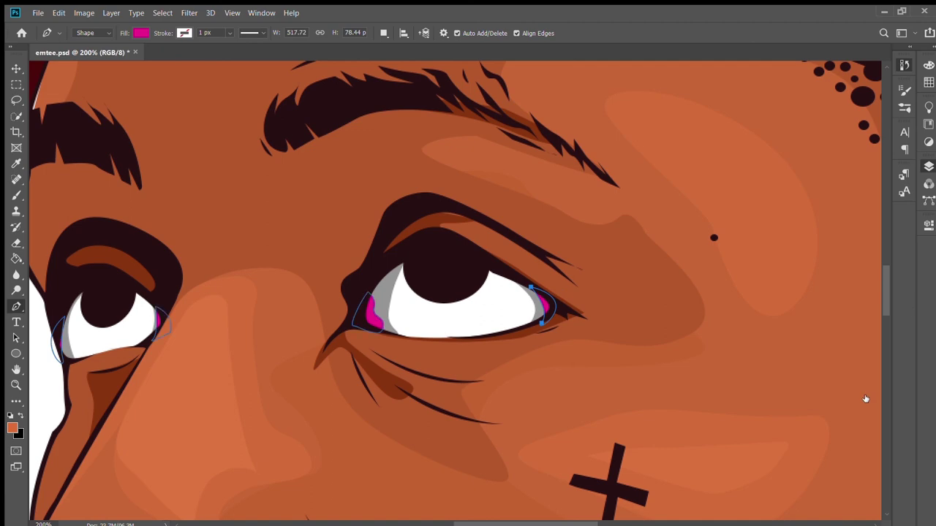
- Soften the grey eye-white shading with the Eraser, then save emtee.psd
key(v)
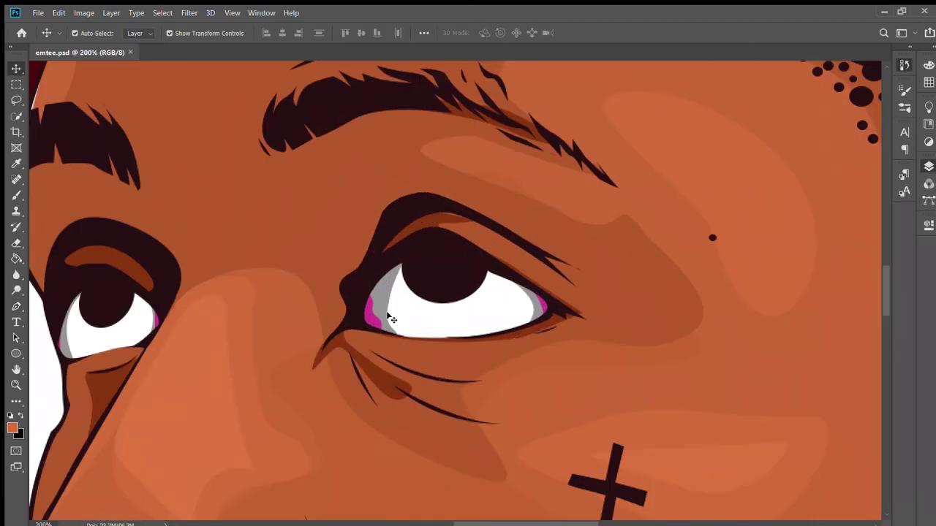
click(15, 242)
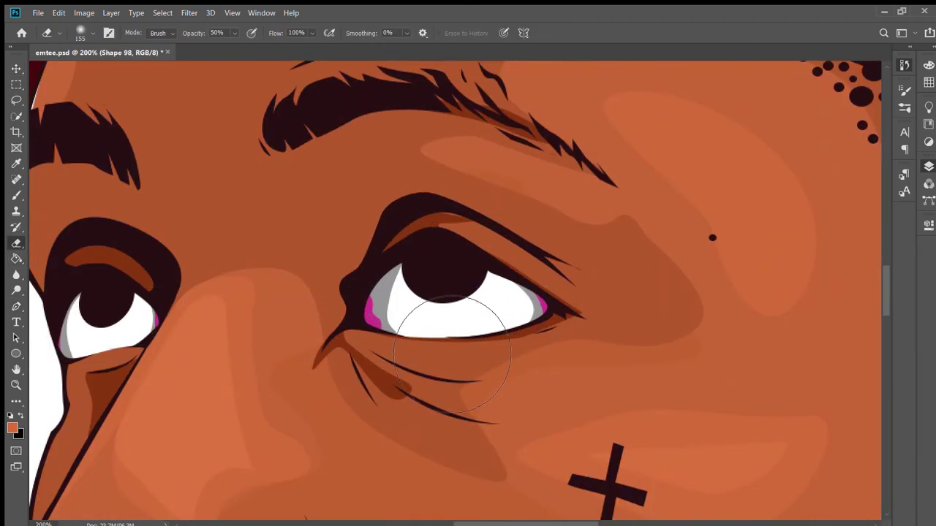
key(v)
key(e)
key(v)
click(392, 275)
key(e)
key(ctrl+z)
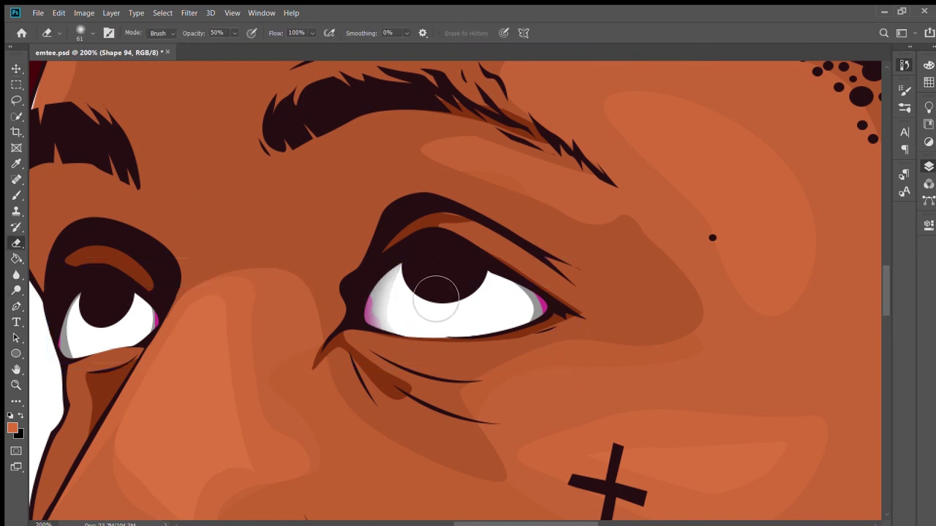
key(ctrl+0)
key(ctrl+s)
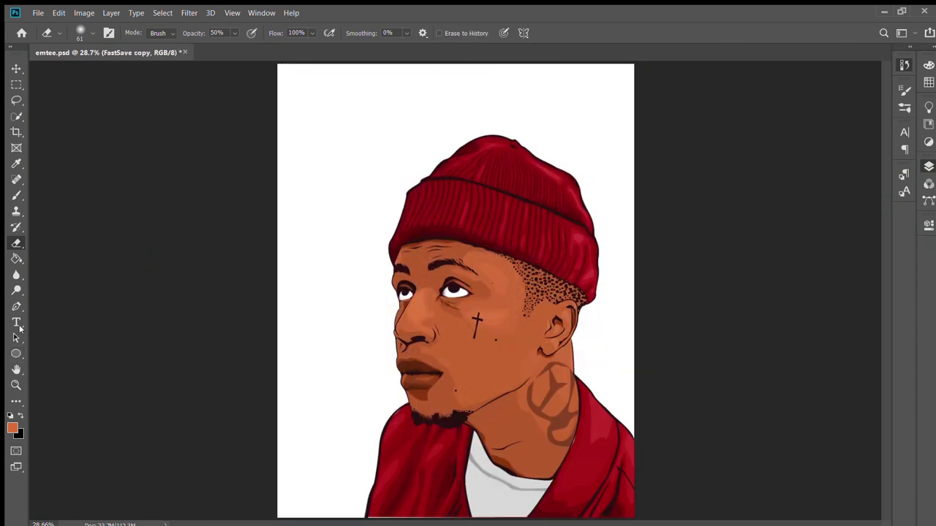
- Draw a small catchlight ellipse over the right pupil and shrink it to fit
click(16, 353)
drag(447, 284, 462, 294)
key(v)
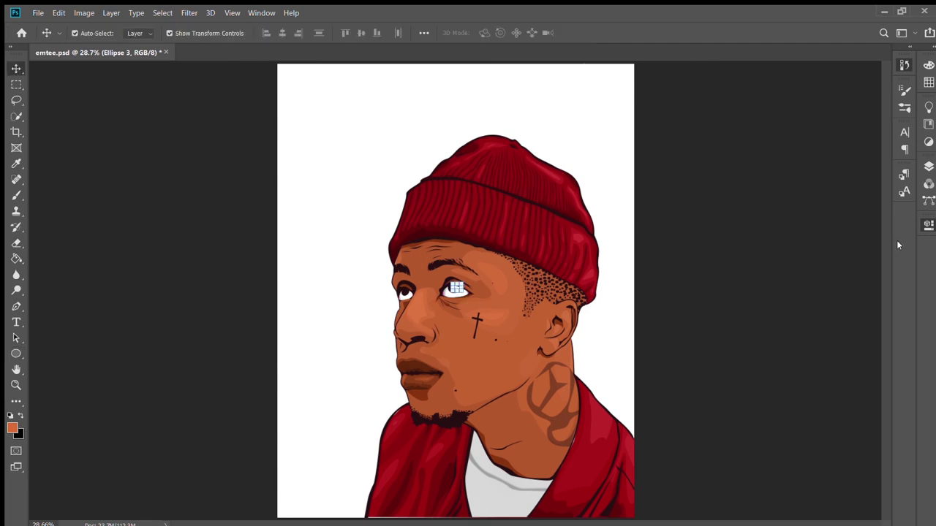
key(ctrl+plus)
key(ctrl+plus)
key(ctrl+plus)
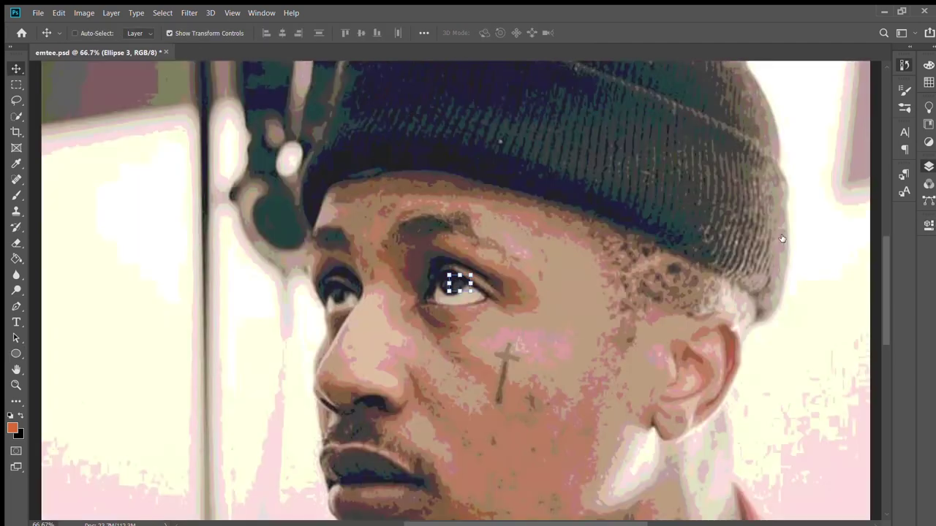
key(ctrl+plus)
key(ctrl+plus)
key(ctrl+plus)
drag(522, 219, 485, 238)
key(Return)
- Copy the catchlight into the left pupil and tone both catchlights down to grey
mouse_move(456, 268)
mouse_down()
mouse_move(603, 282)
mouse_move(61, 316)
mouse_up()
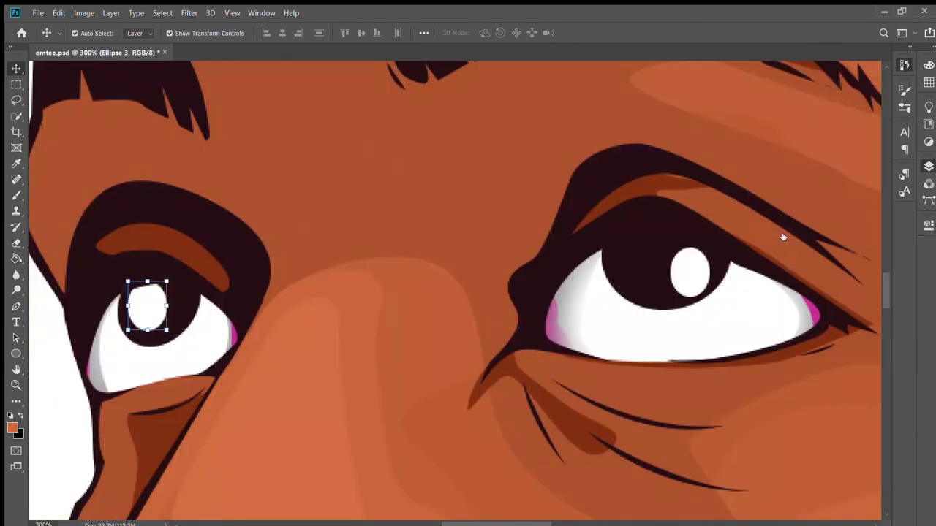
shift+click(688, 276)
key(5)
click(617, 373)
- Reposition the left-eye catchlight inside its pupil
key(ctrl+0)
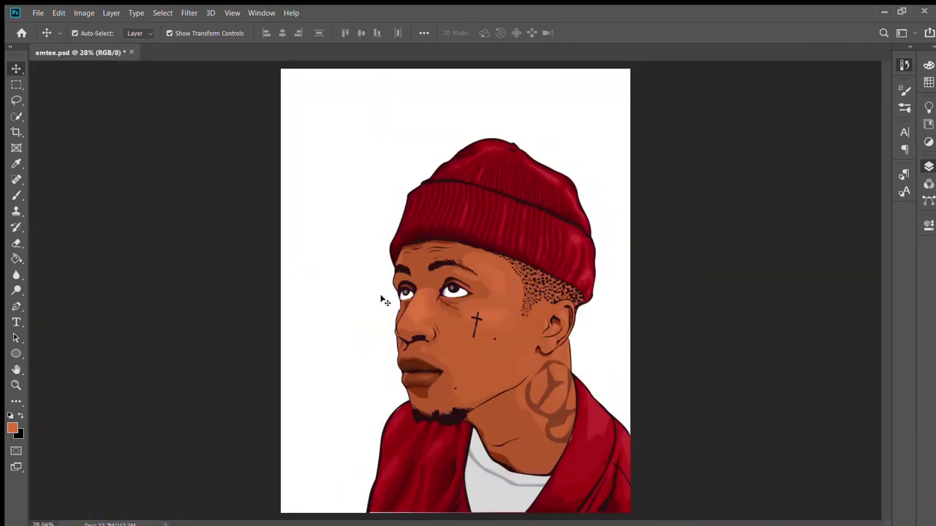
scroll(409, 289, up, 2)
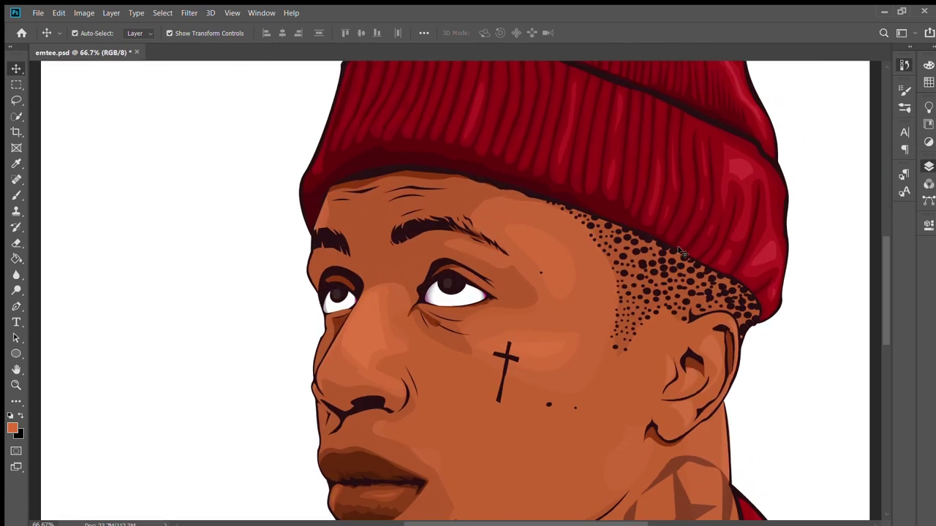
scroll(409, 288, up, 2)
scroll(351, 289, up, 2)
scroll(308, 287, up, 1)
key(ctrl+0)
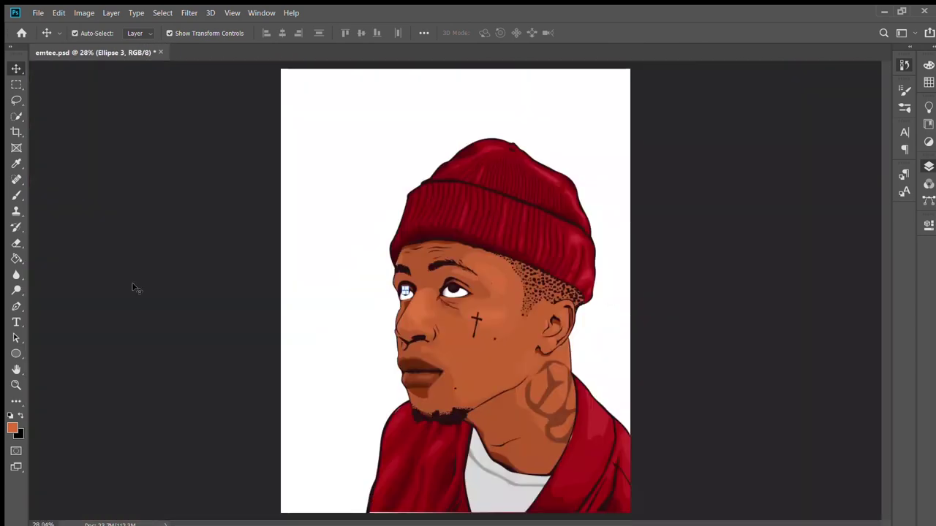
scroll(89, 263, up, 3)
scroll(358, 293, up, 3)
key(ctrl+t)
drag(358, 294, 369, 291)
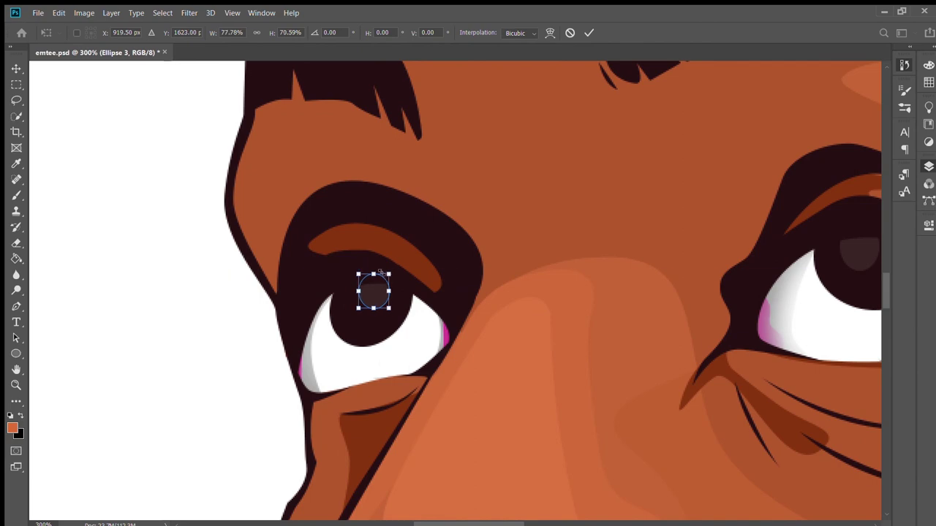
key(Return)
- Save the file and compare the eyes with and without the catchlights
key(ctrl+0)
key(ctrl+s)
scroll(224, 263, up, 2)
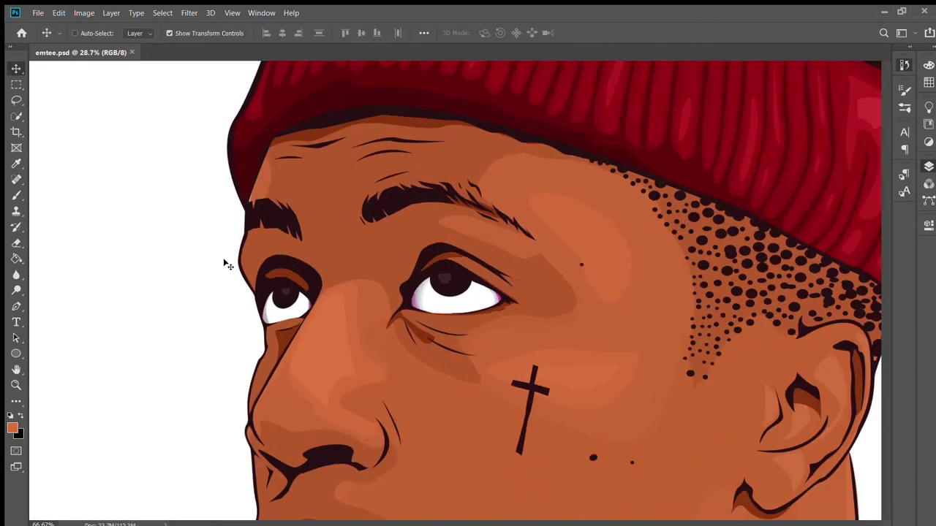
scroll(434, 256, up, 2)
key(ctrl+0)
scroll(110, 285, up, 1)
key(ctrl+0)
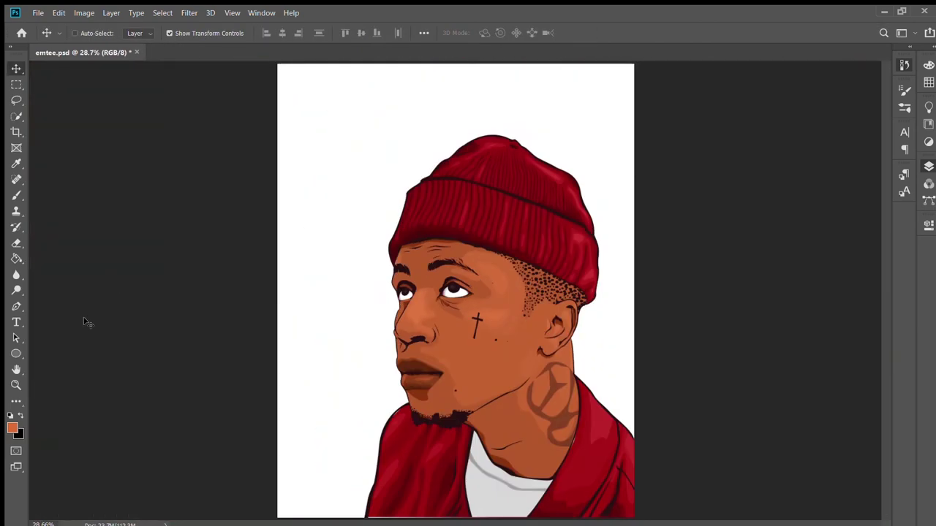
key(ctrl+z)
key(ctrl+shift+z)
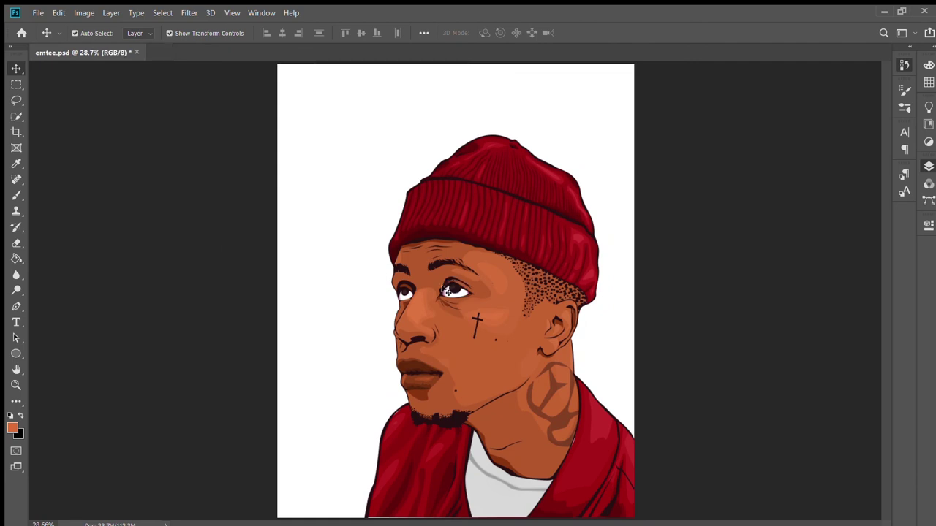
click(448, 292)
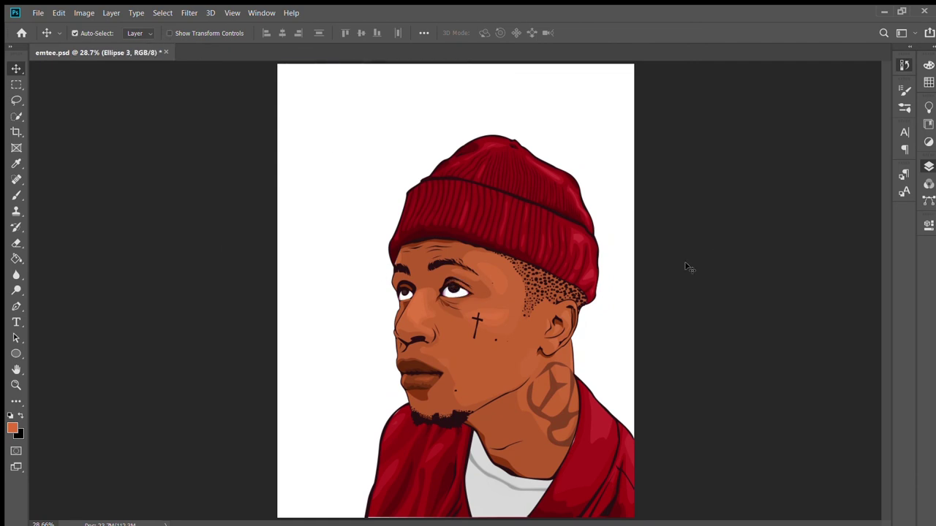
key(ctrl+minus)
key(ctrl+minus)
key(ctrl+minus)
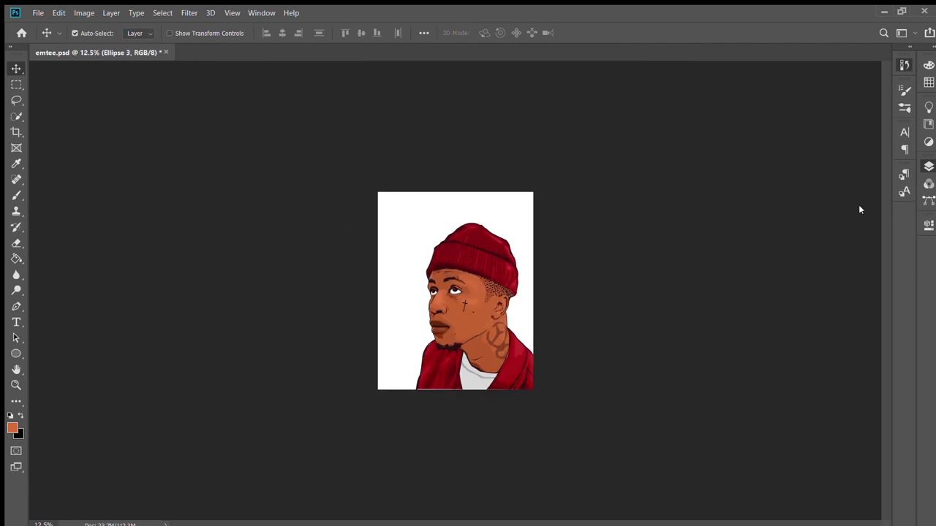
key(ctrl+0)
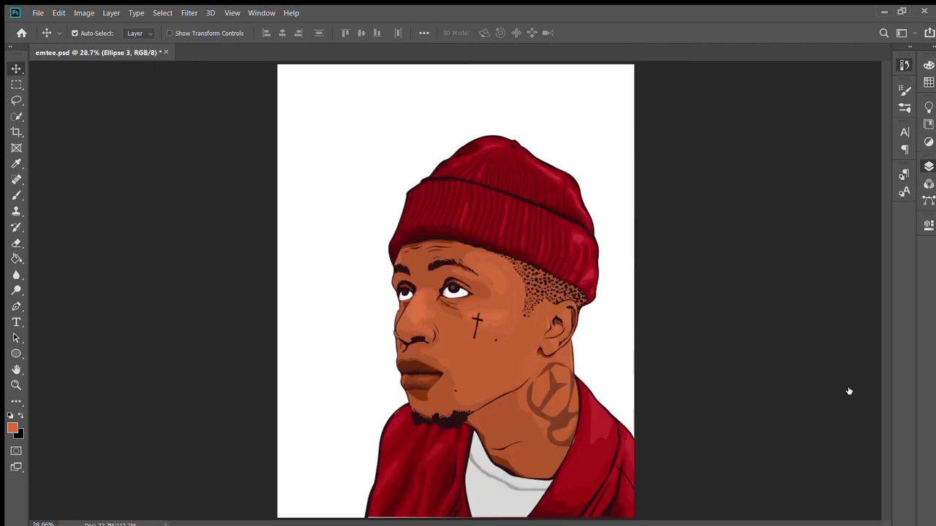